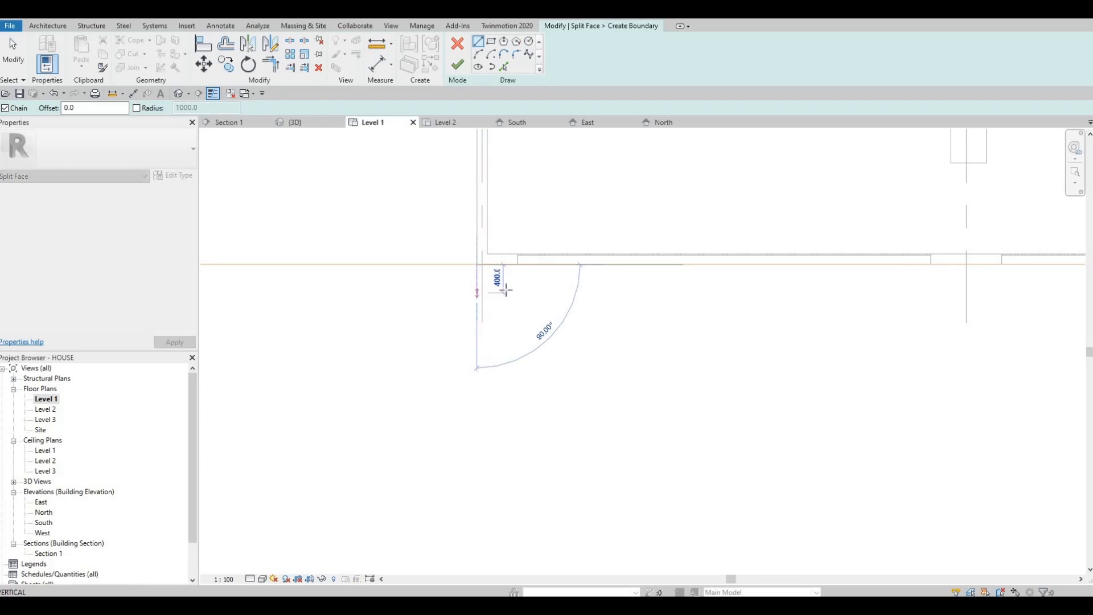
Finish sketching the three-sided split-face region below the front wall's west corner, 400 mm deep and about 575 mm wide
left_click(516, 291)
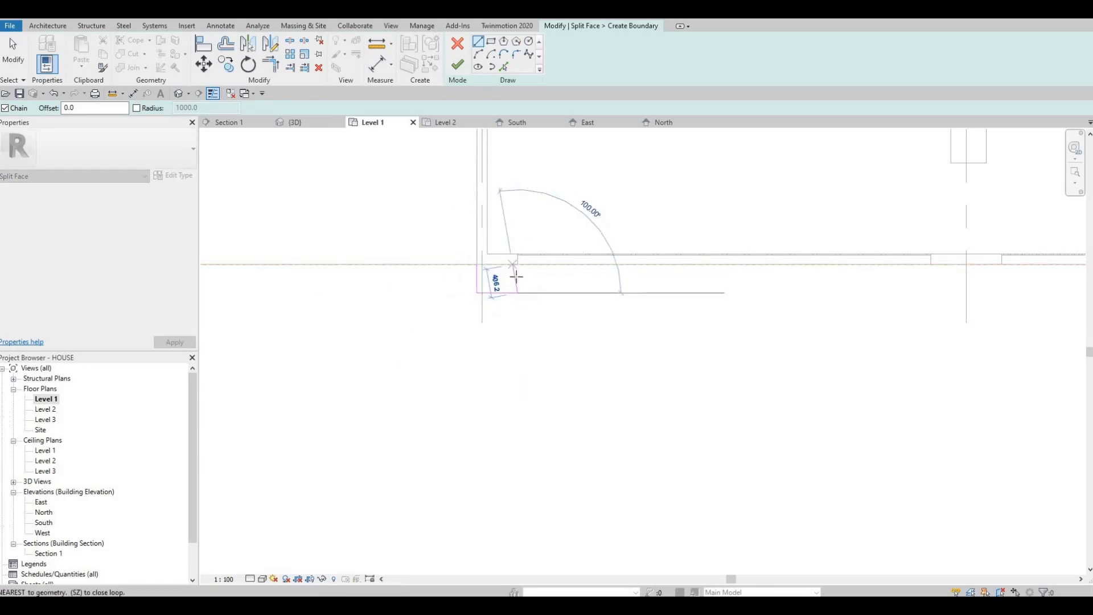
key("Escape")
key("Escape")
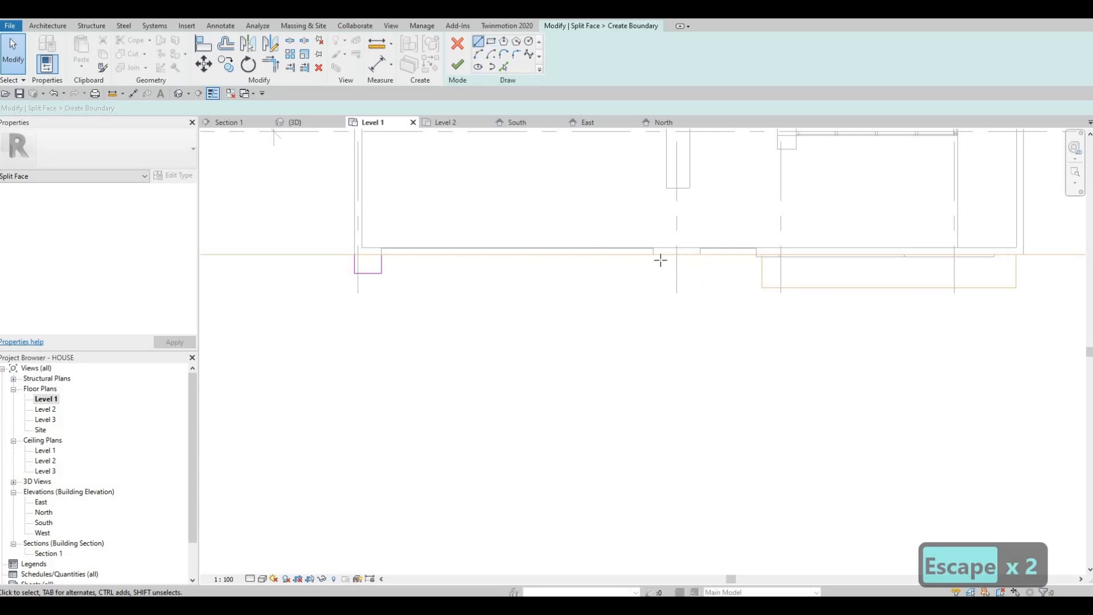
Sketch a three-sided split-face region below the middle pier of the front wall, 400 mm deep and about 1000 mm wide
key("l")
key("i")
scroll(630, 251, "up", 2)
left_click(623, 253)
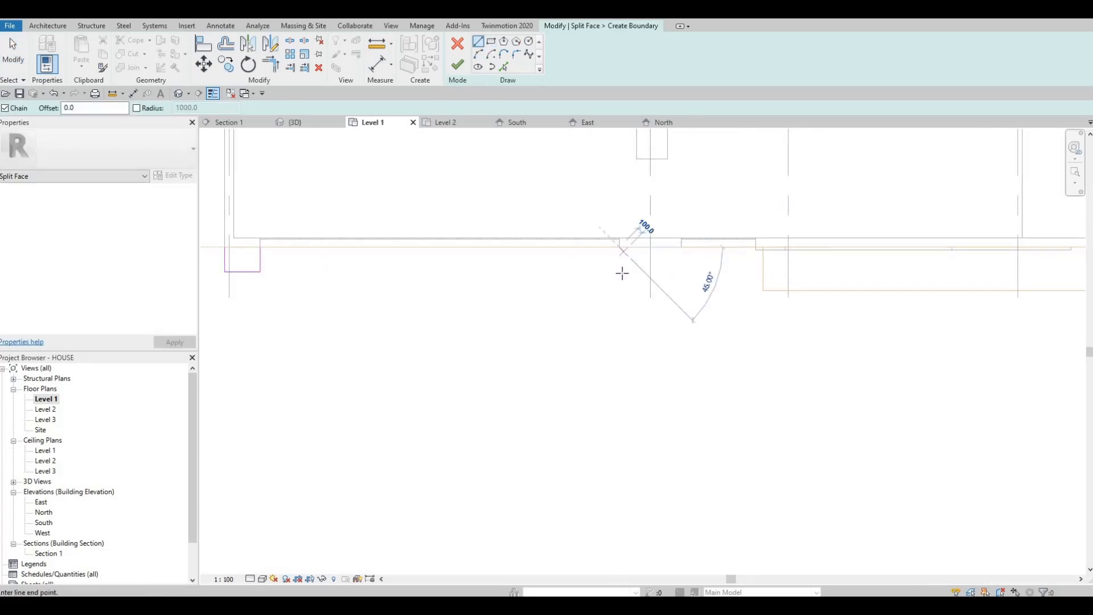
left_click(619, 272)
left_click(680, 271)
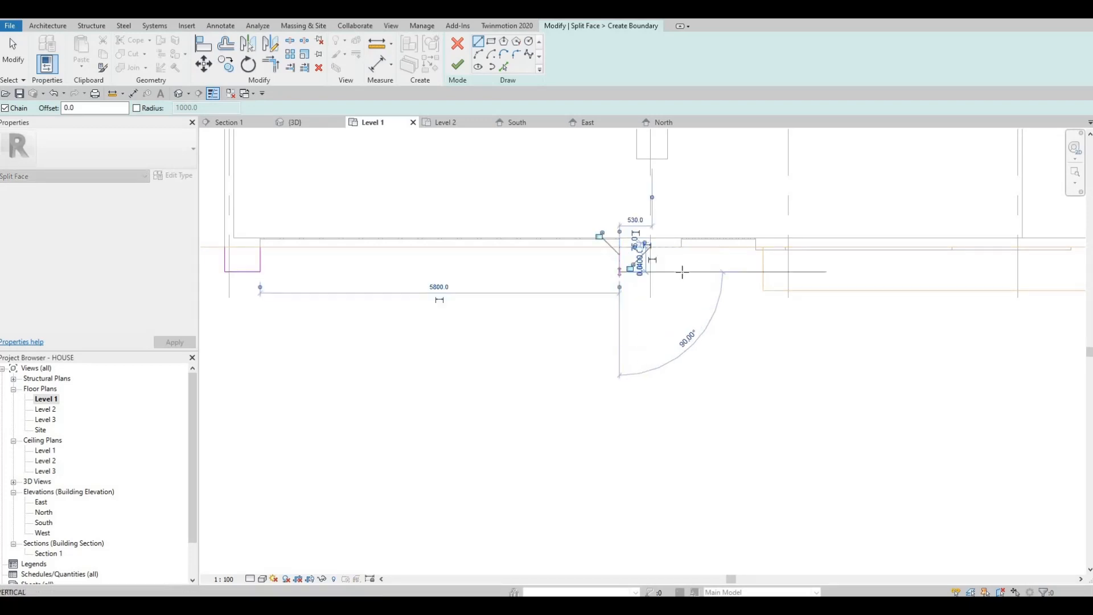
left_click(681, 241)
key("Escape")
key("Escape")
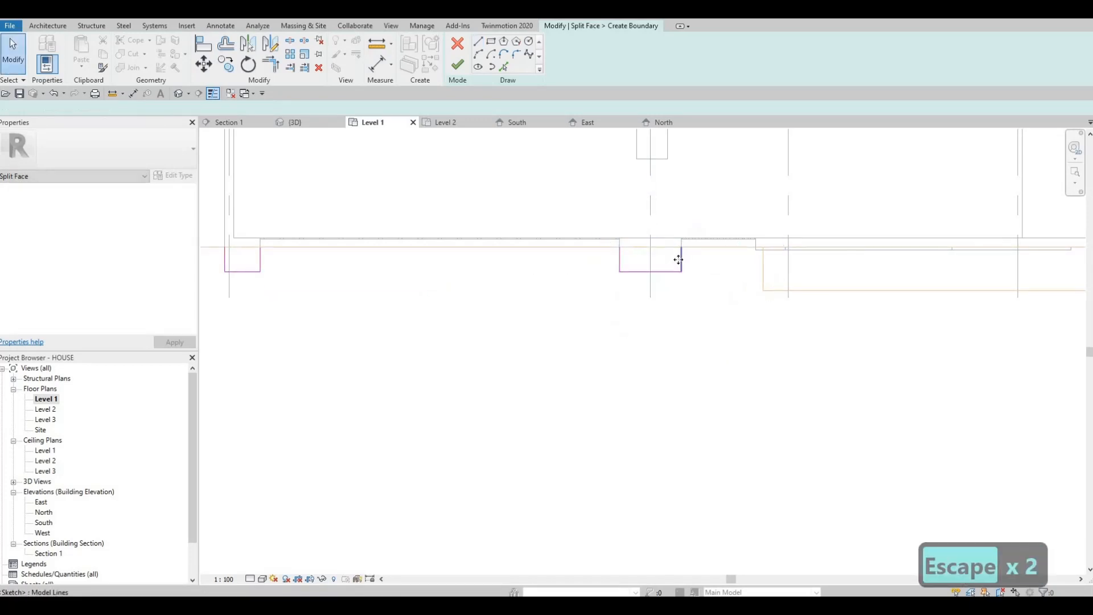
Narrow the middle pier's region to 840 mm by moving both of its side lines inward by 80 mm
left_click(679, 259)
key("Left")
key("Left")
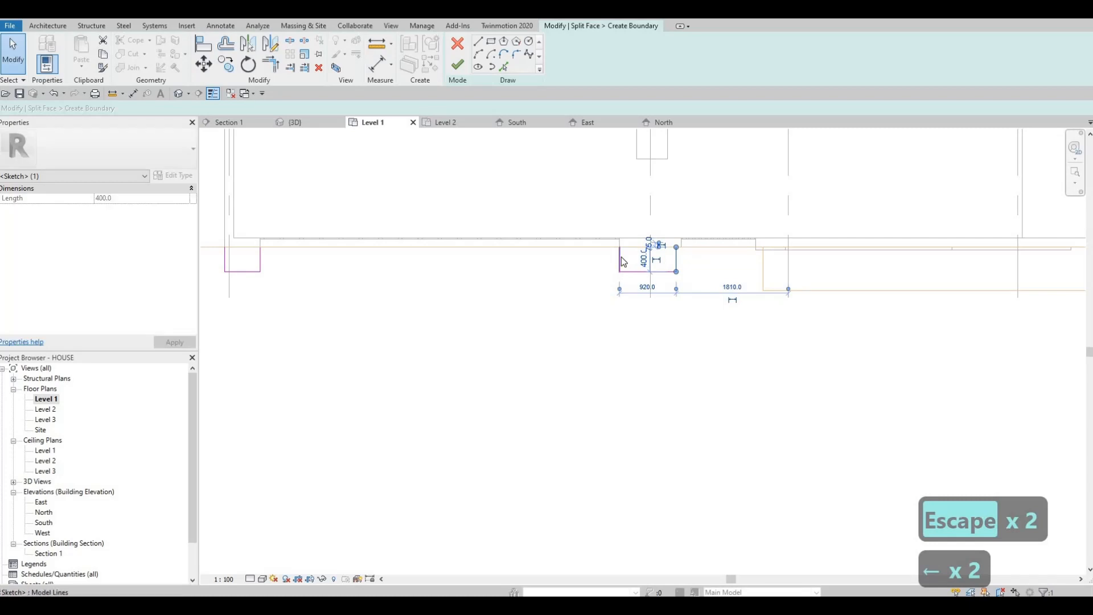
left_click(621, 262)
key("Right")
key("Right")
middle_click_drag(261, 265, 343, 265)
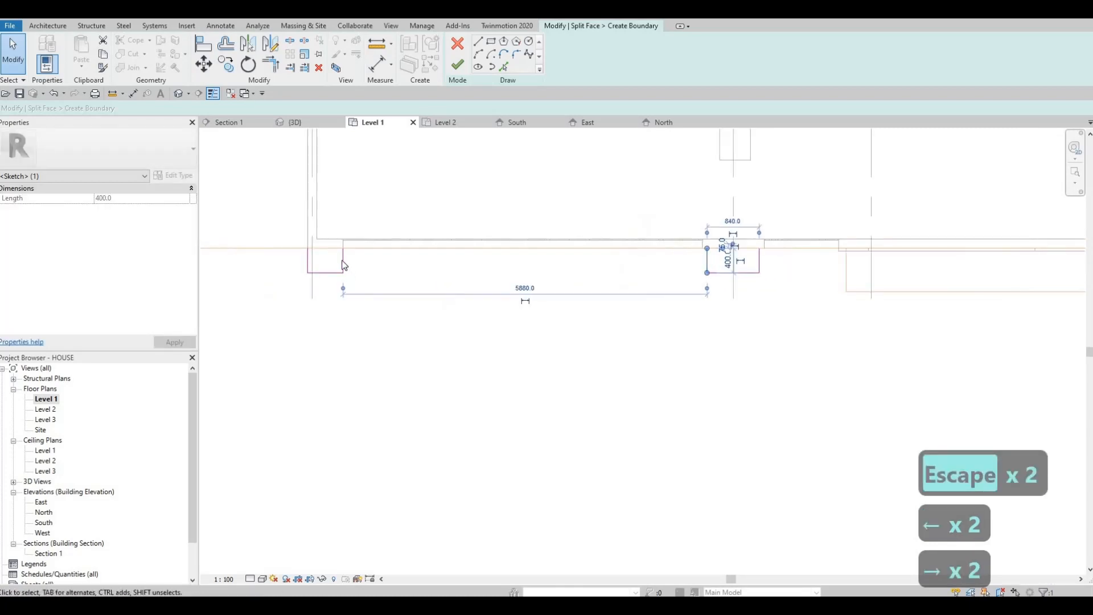
left_click(342, 261)
key("Down")
key("Down")
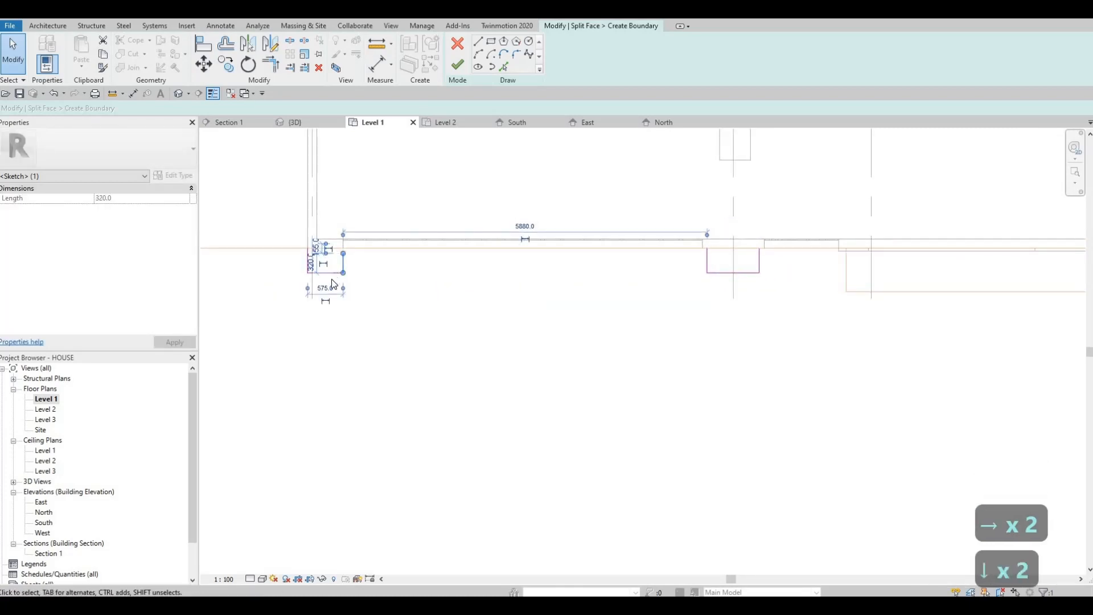
key("ctrl+z")
key("ctrl+z")
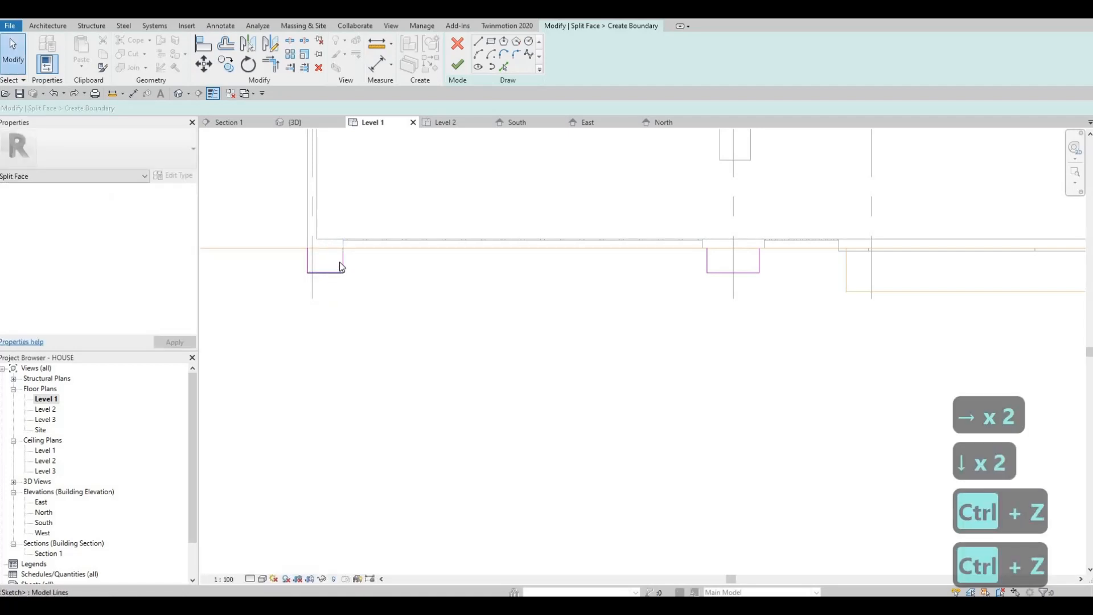
Narrow the west corner region to 495 mm by shifting its inner side line, and finish the split-face boundary
left_click(342, 261)
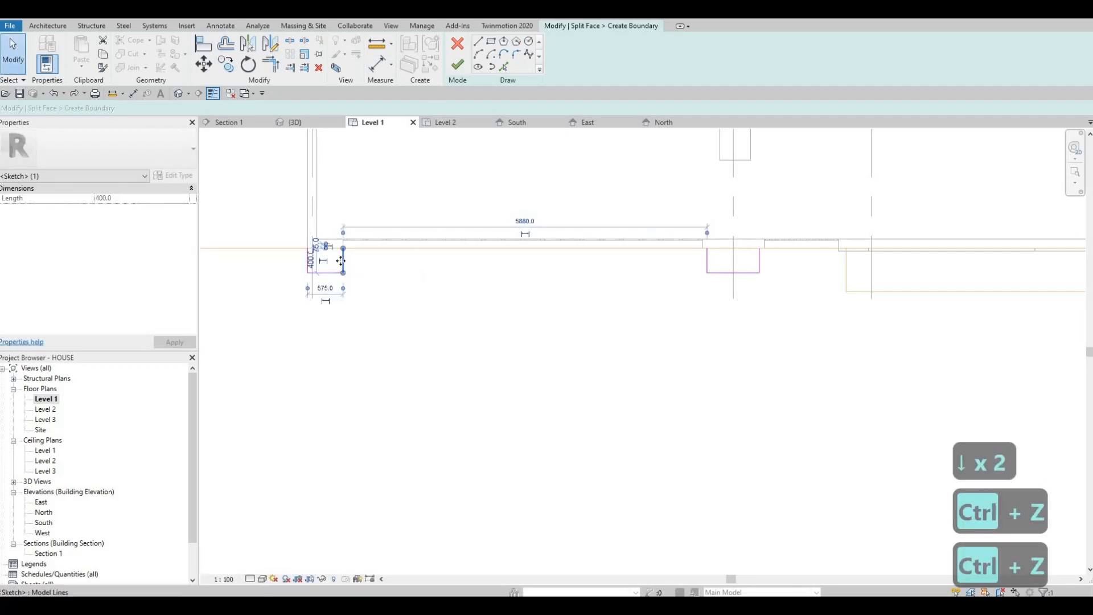
key("Left")
key("Left")
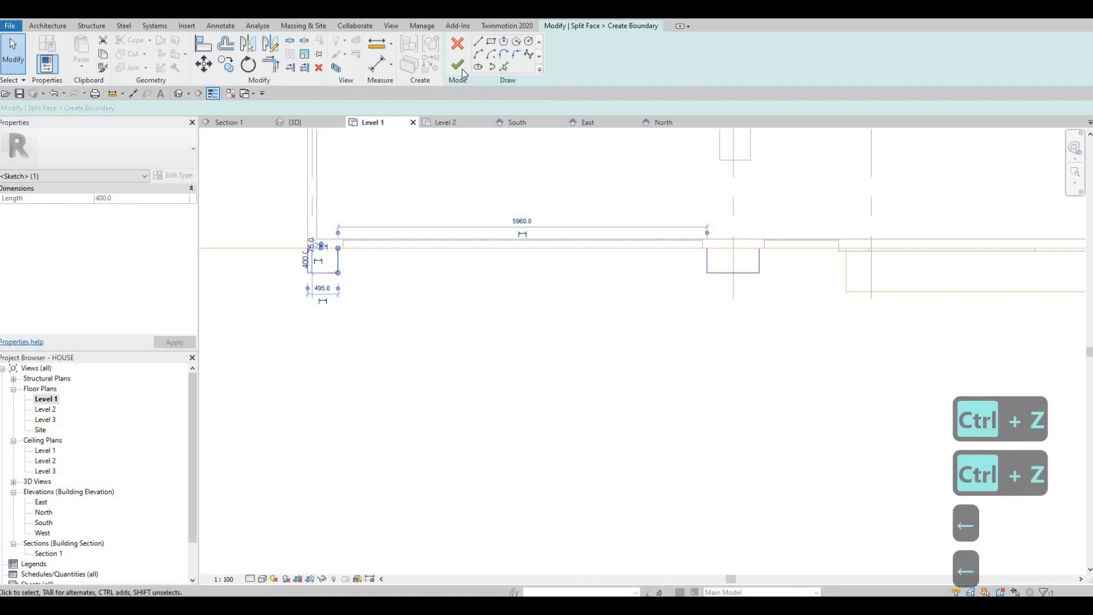
left_click(458, 64)
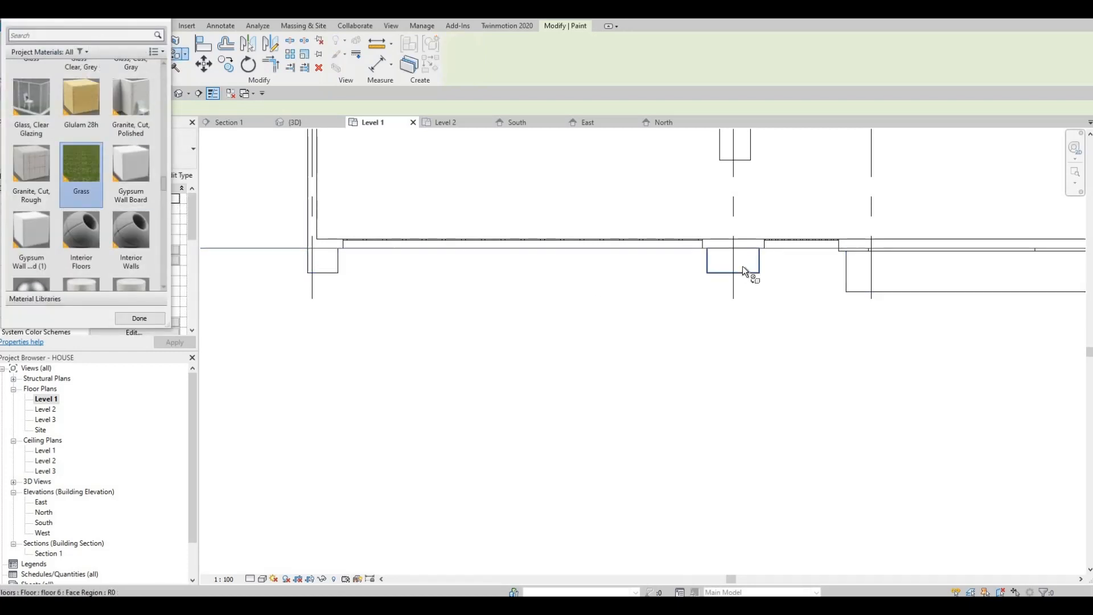
key("Escape")
key("Escape")
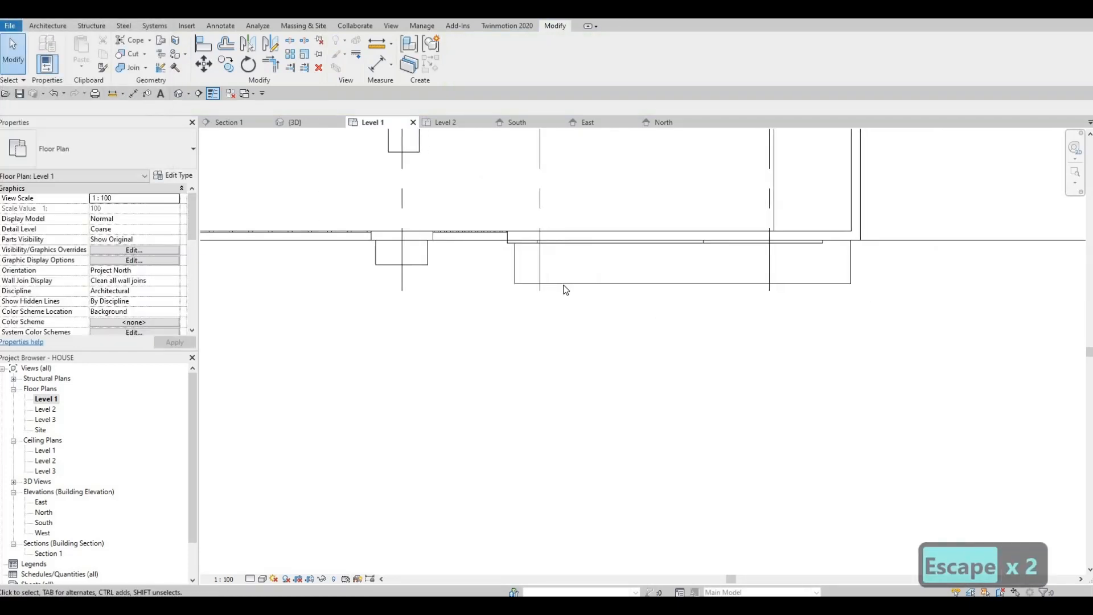
key("Escape")
Edit the long east split face's boundary, moving its outer edge toward the wall to roughly match the neighbouring regions' depth
left_click(535, 251)
left_click(462, 54)
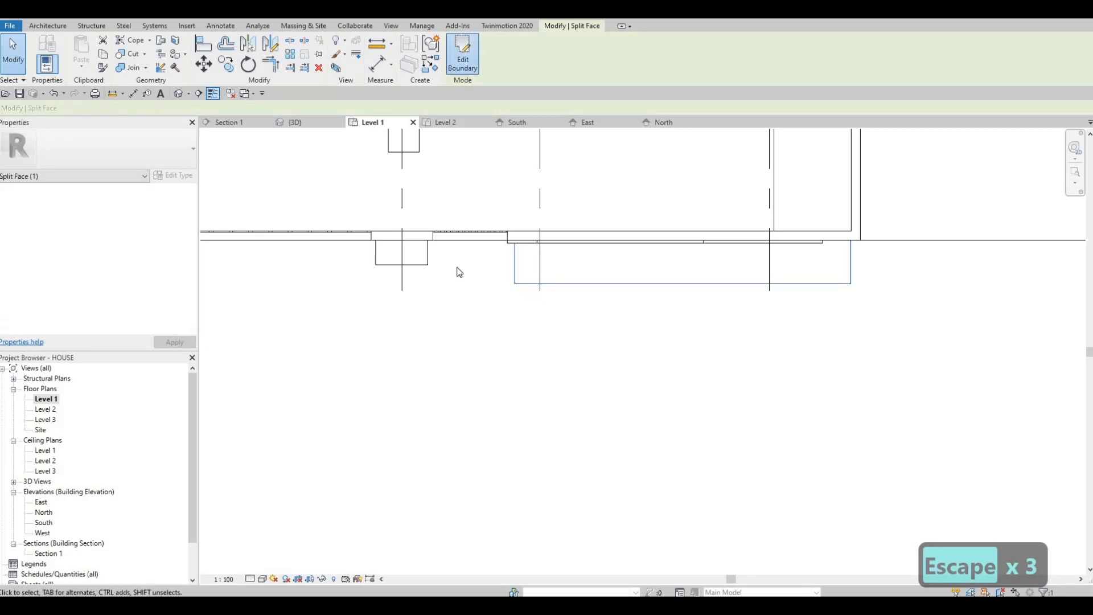
left_click(545, 283)
key("Up")
key("Up")
key("Up")
key("Up")
key("Up")
key("Up")
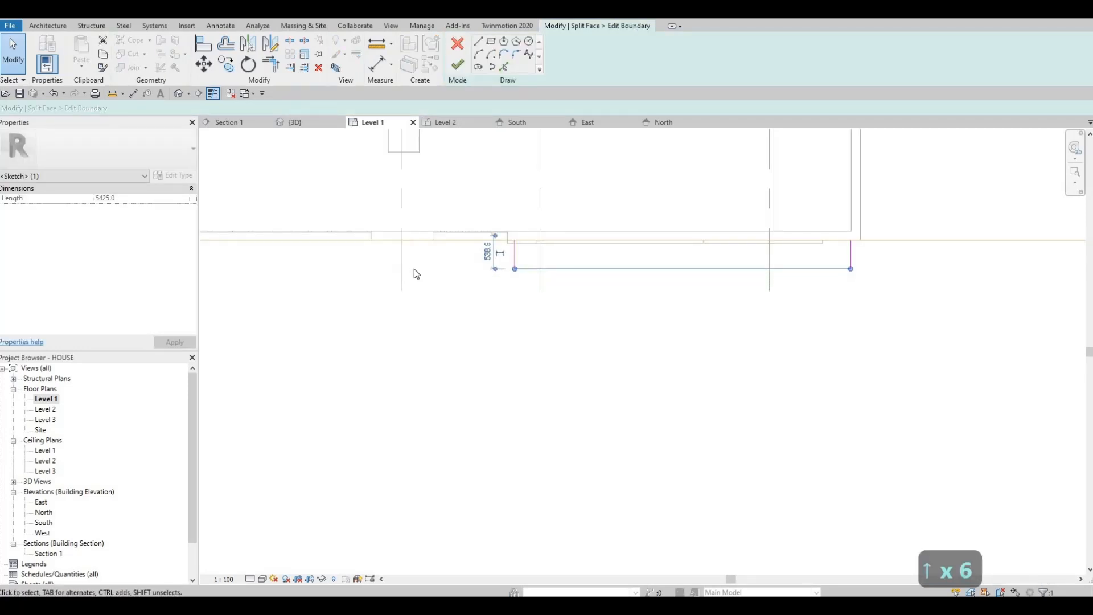
left_click(458, 65)
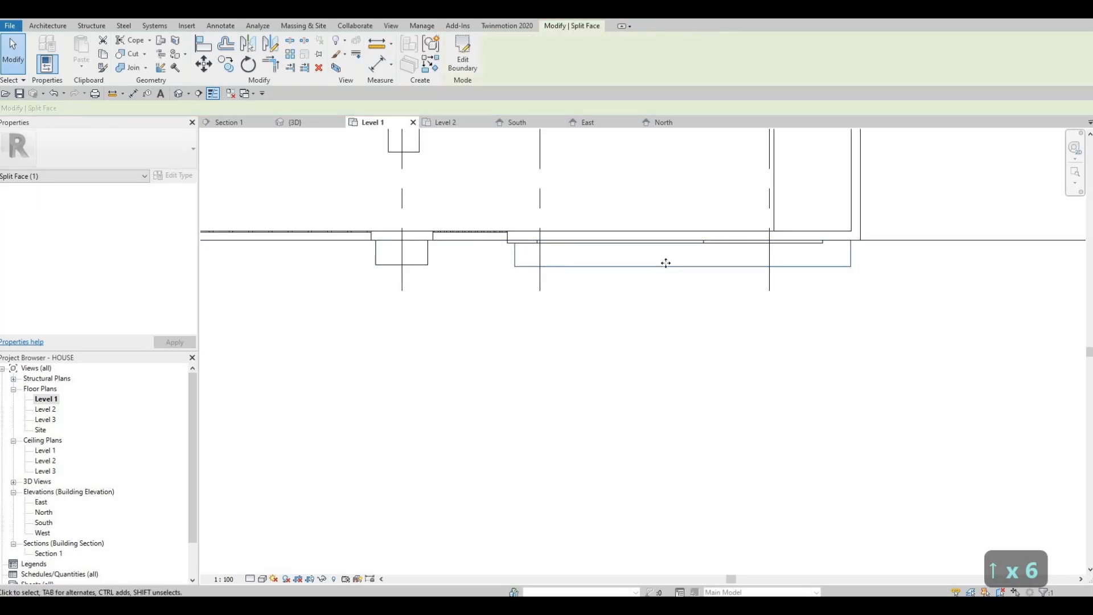
scroll(621, 279, "down", 2)
key("Escape")
key("Escape")
key("Escape")
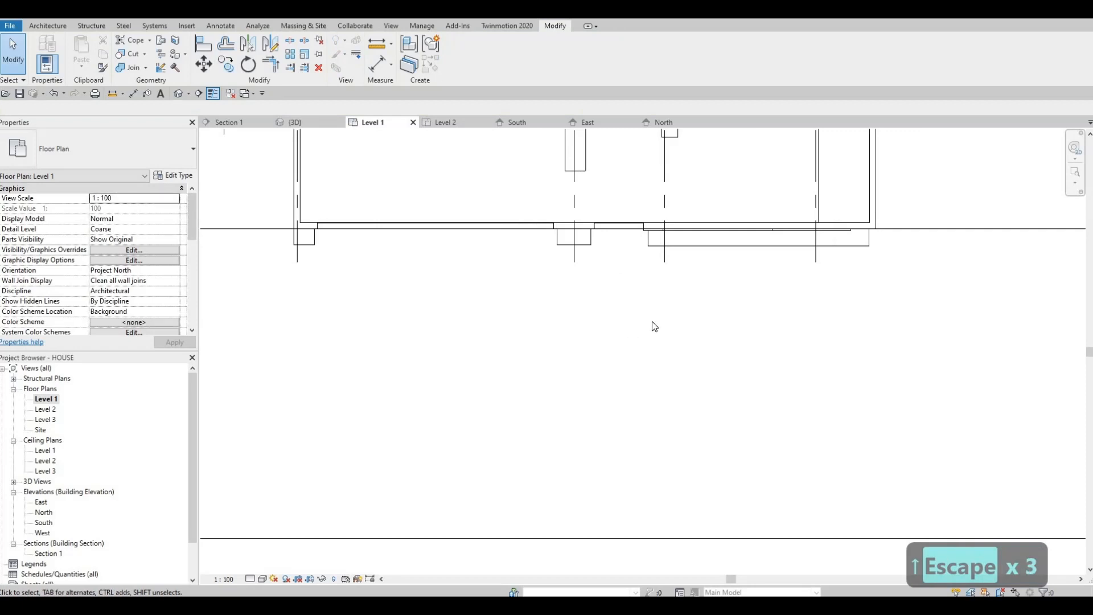
Create a perspective camera view from the southeast front of the site looking toward the house, with an eye height offset of 1750
scroll(654, 326, "down", 6)
scroll(486, 291, "up", 3)
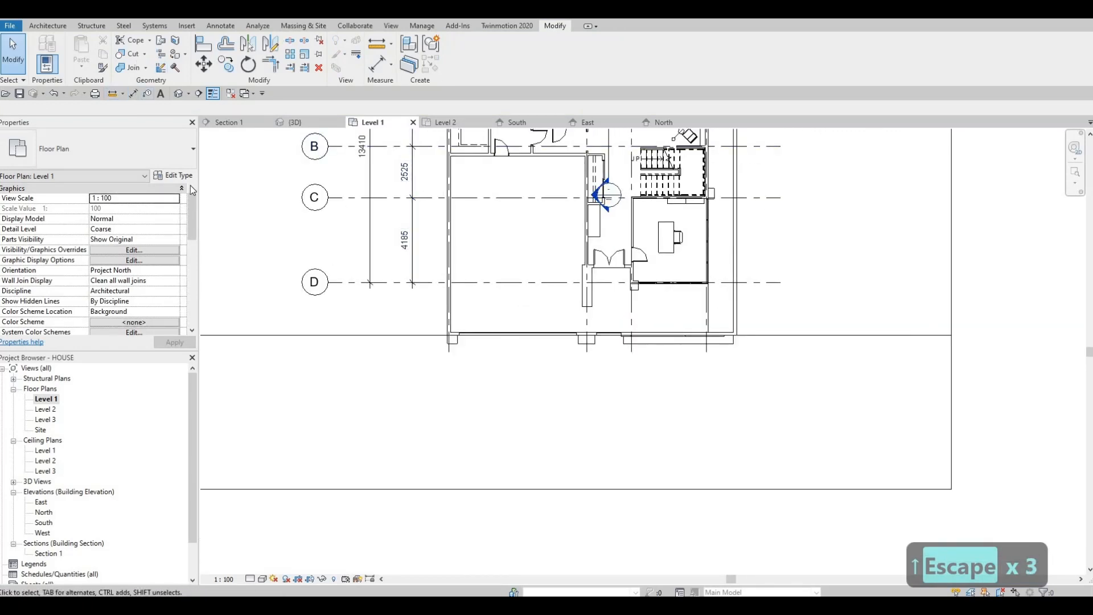
scroll(461, 218, "down", 2)
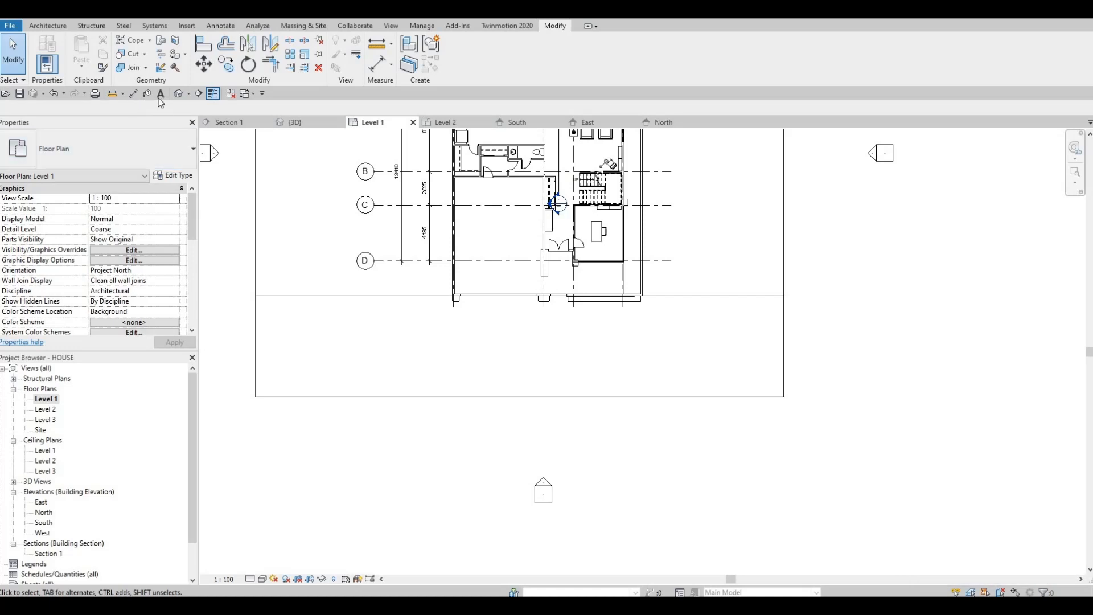
left_click(187, 93)
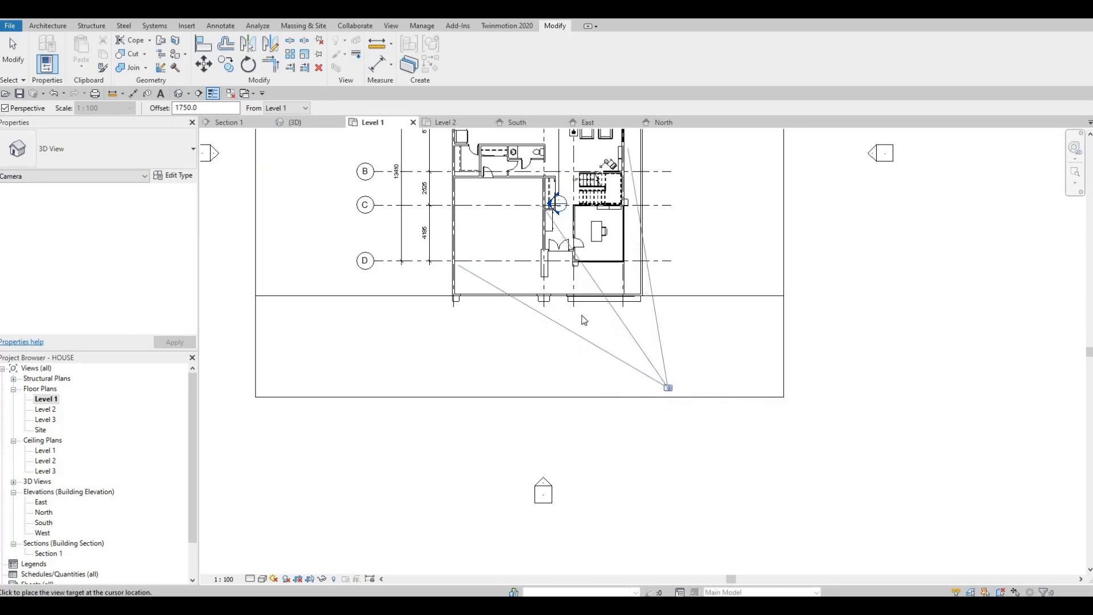
middle_click_drag(539, 273, 576, 368)
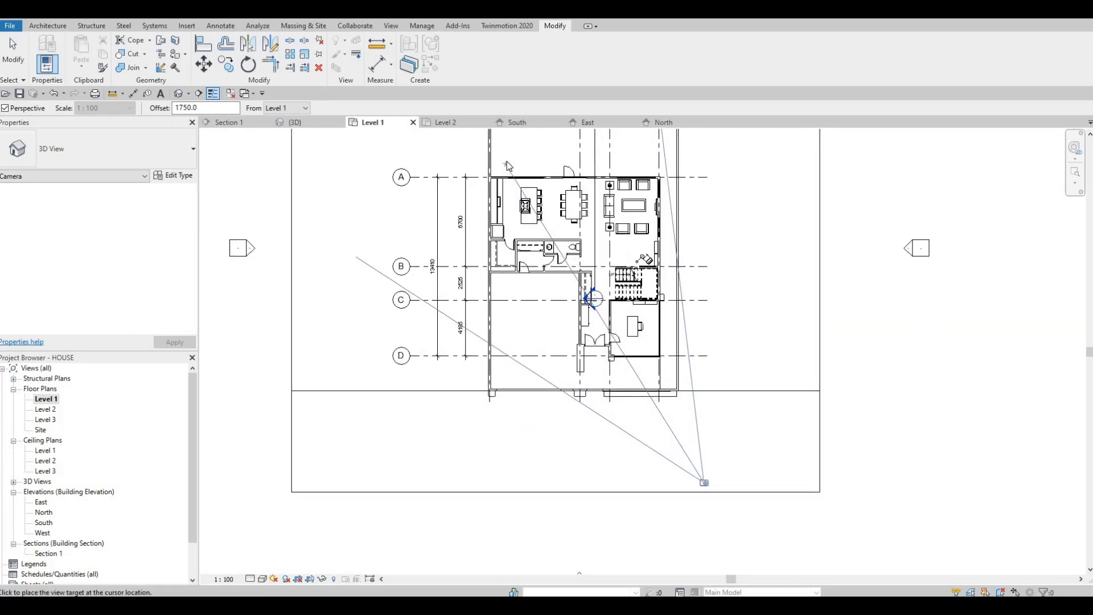
left_click(553, 272)
scroll(456, 378, "down", 2)
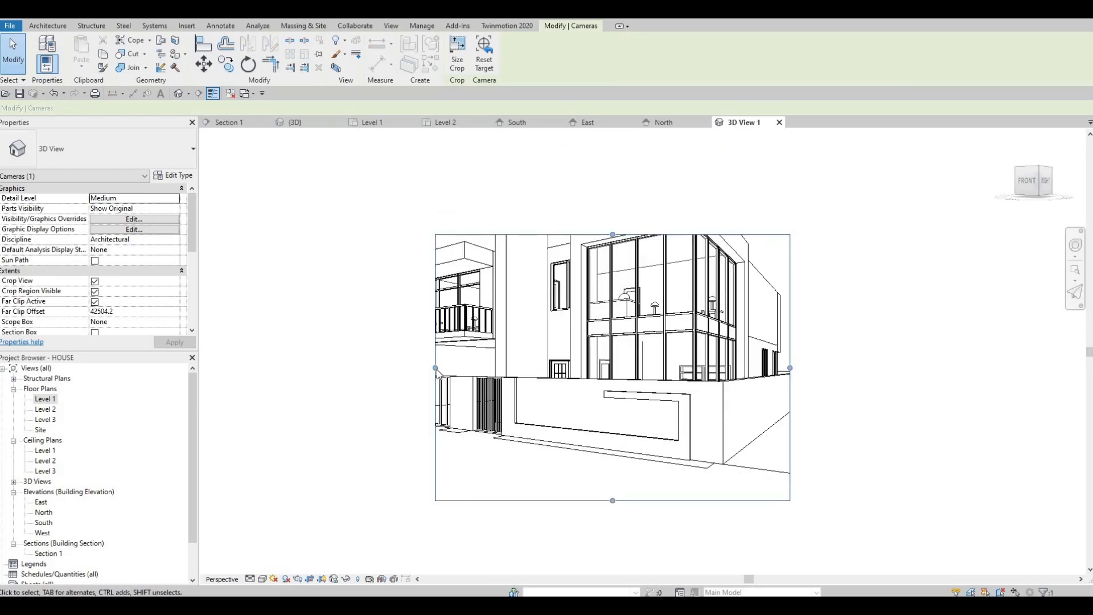
Enlarge the camera view's crop region on both sides and upward so it frames the whole house and boundary wall
left_click_drag(436, 369, 332, 354)
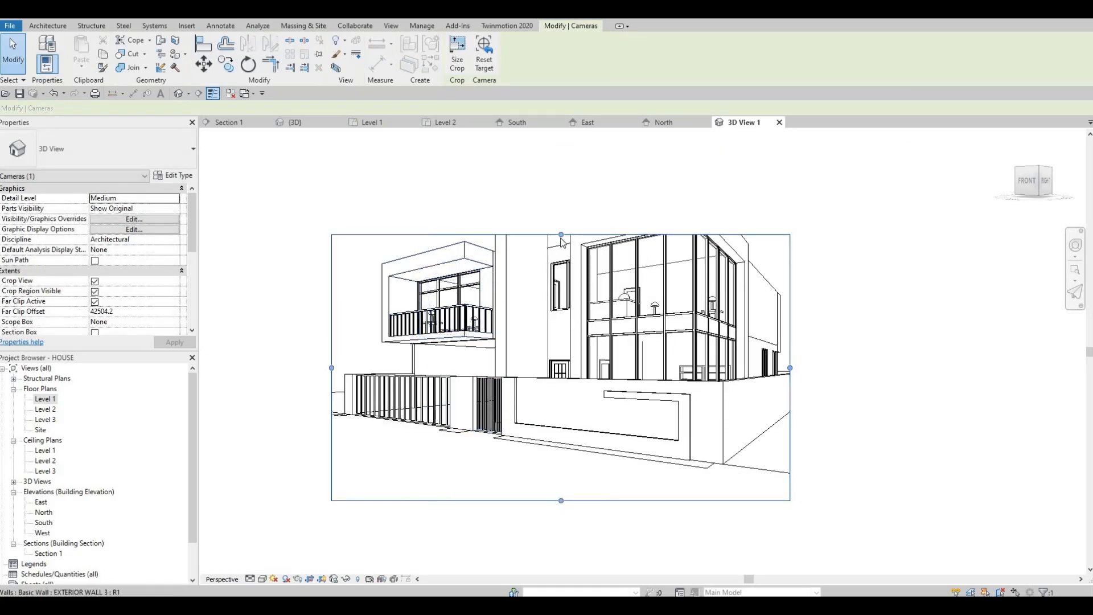
left_click_drag(561, 234, 564, 141)
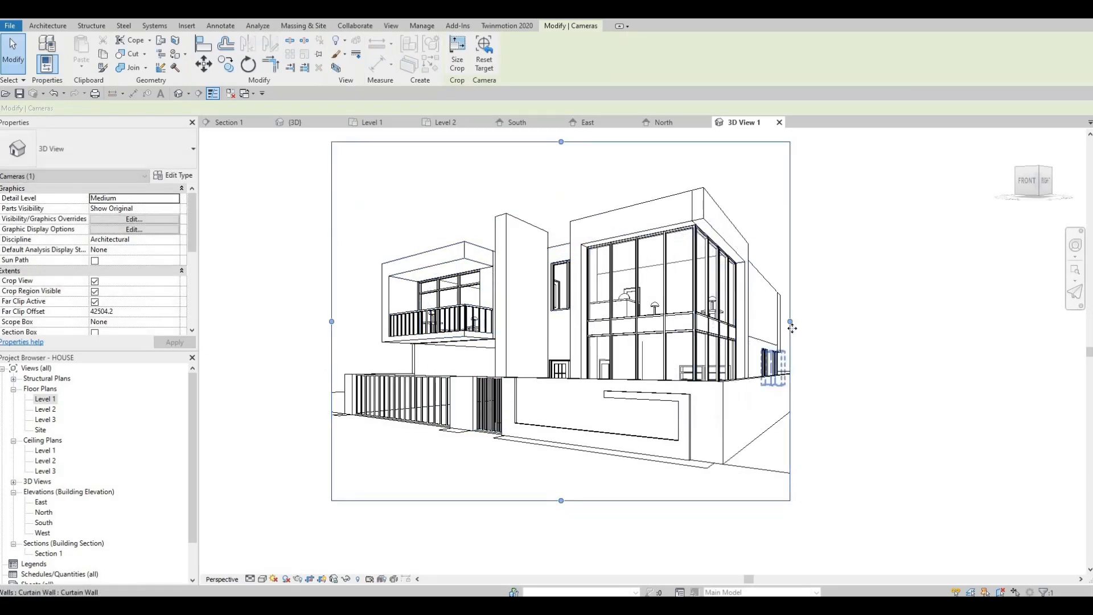
left_click_drag(791, 321, 823, 321)
left_click_drag(314, 321, 312, 321)
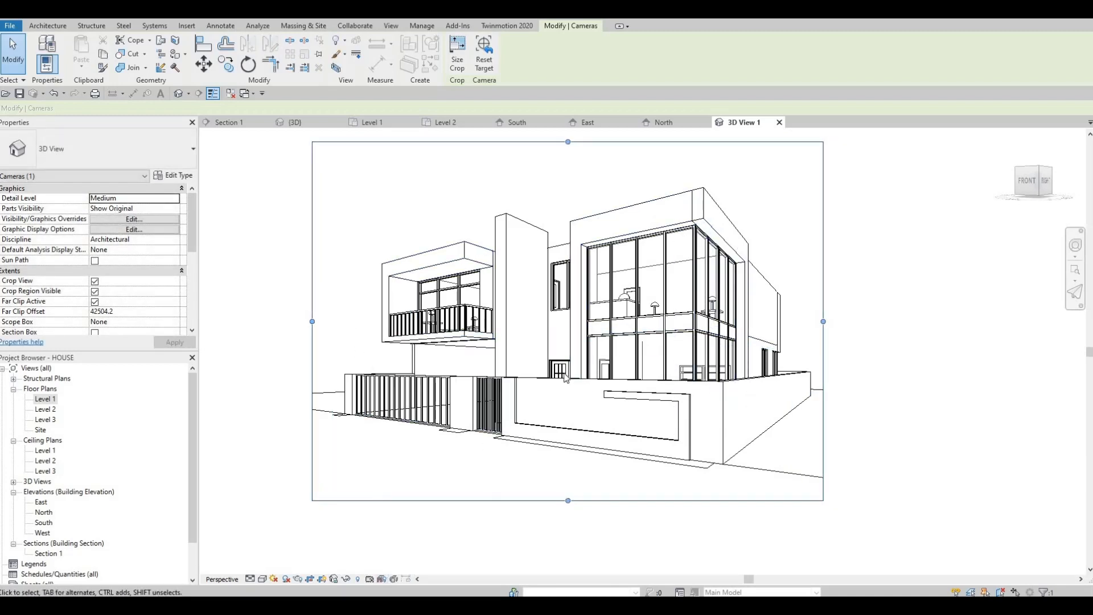
Set the view's detail level to Fine, and apply a Gradient background with cast and ambient shadows in Graphic Display Options
left_click(250, 577)
left_click(267, 567)
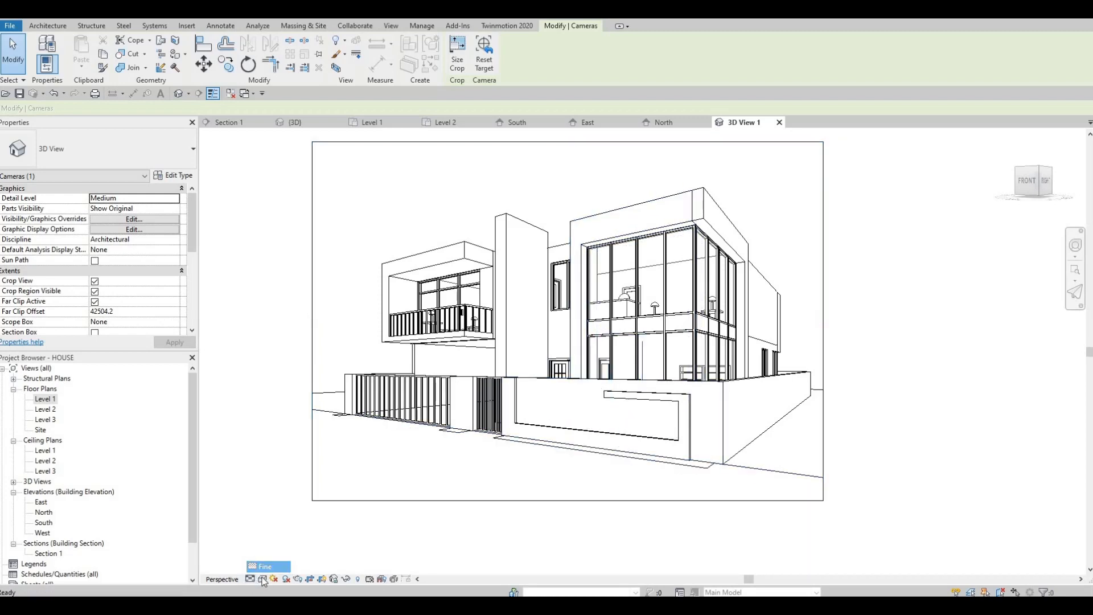
left_click(262, 578)
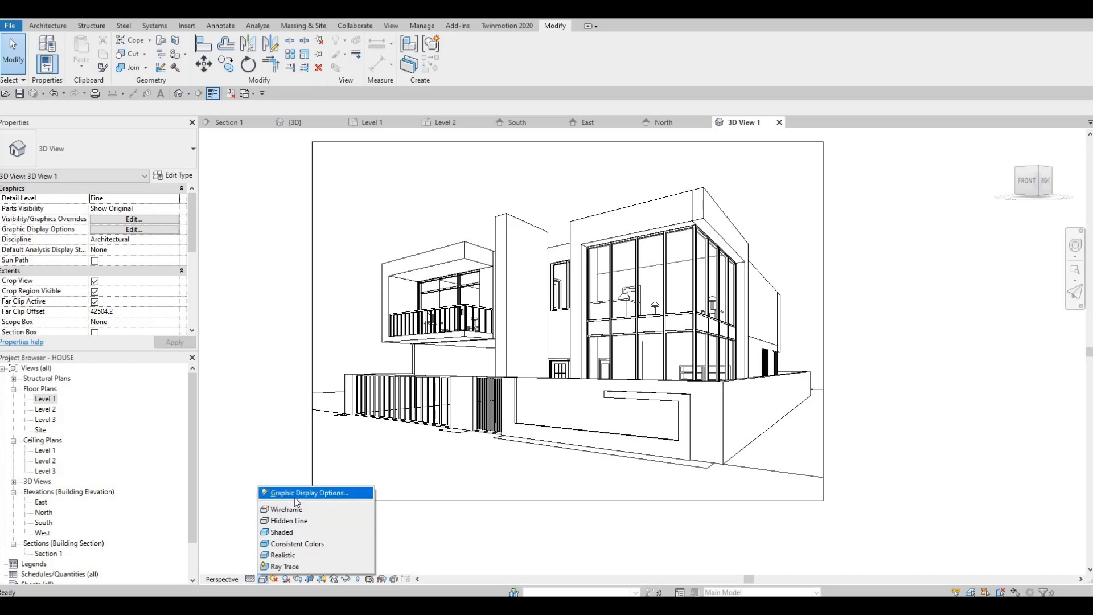
left_click(308, 493)
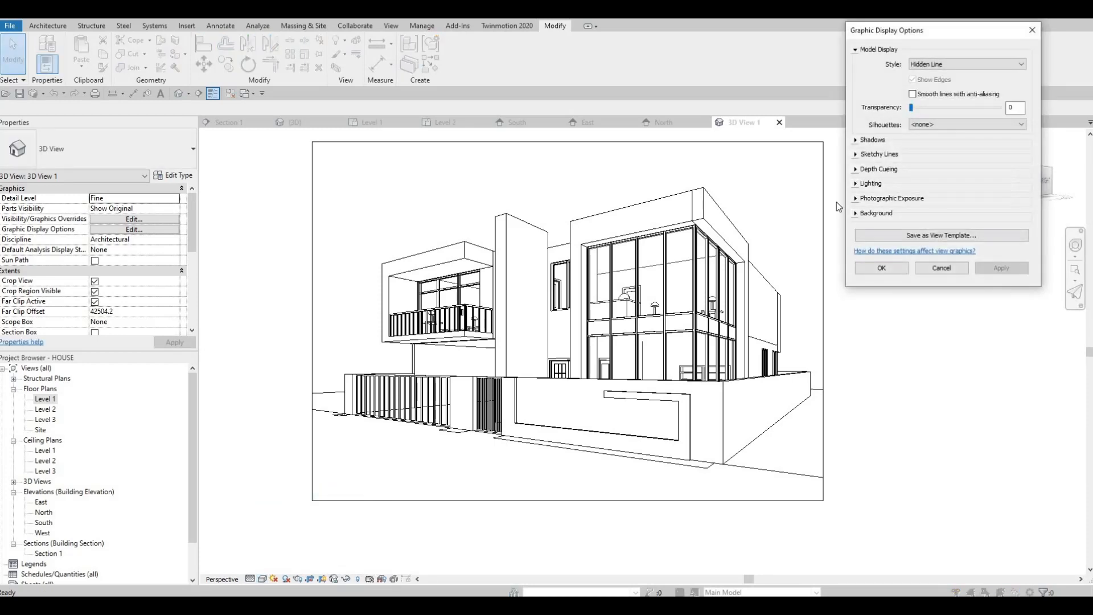
left_click(926, 215)
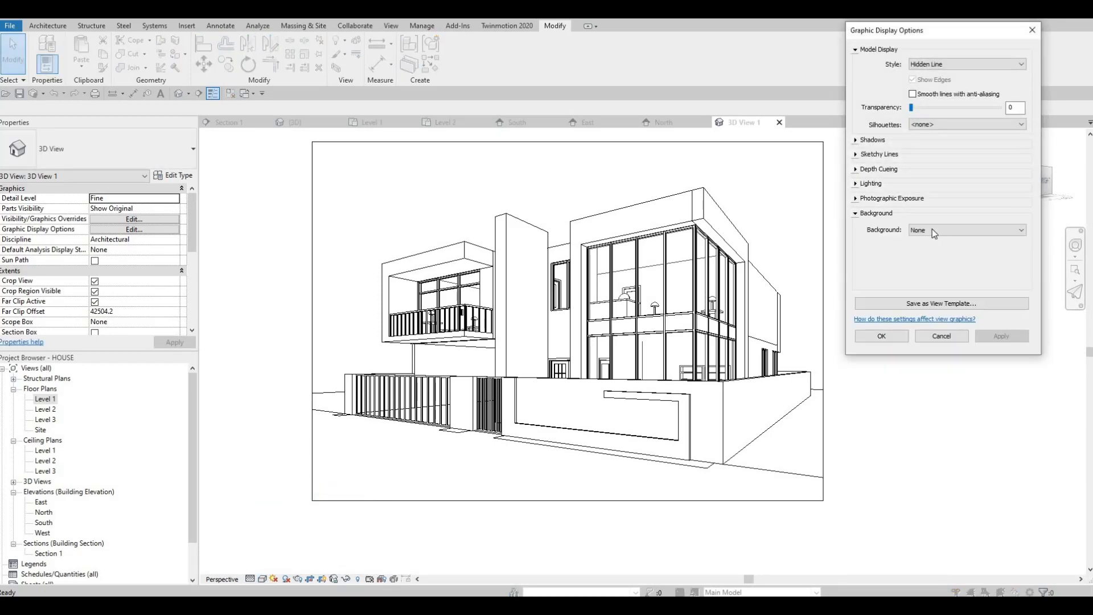
left_click(933, 230)
left_click(922, 256)
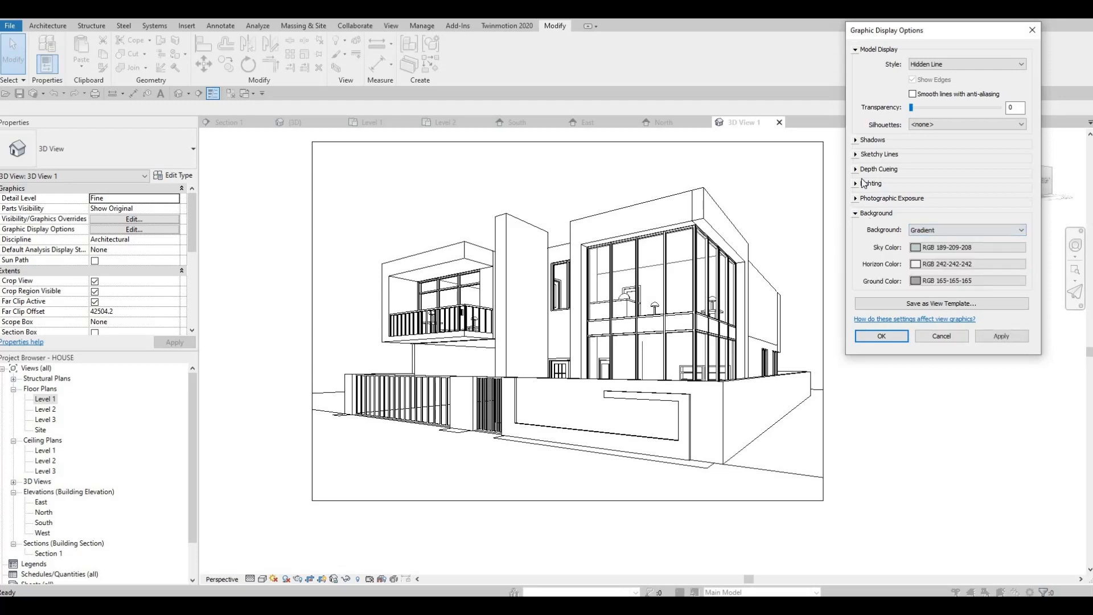
left_click(857, 140)
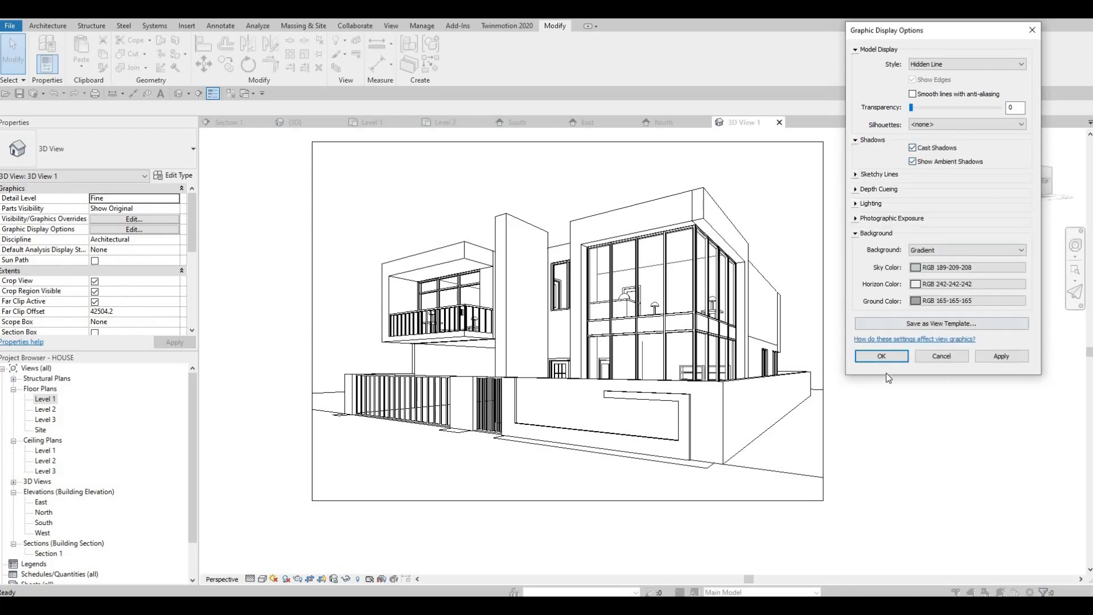
left_click(882, 357)
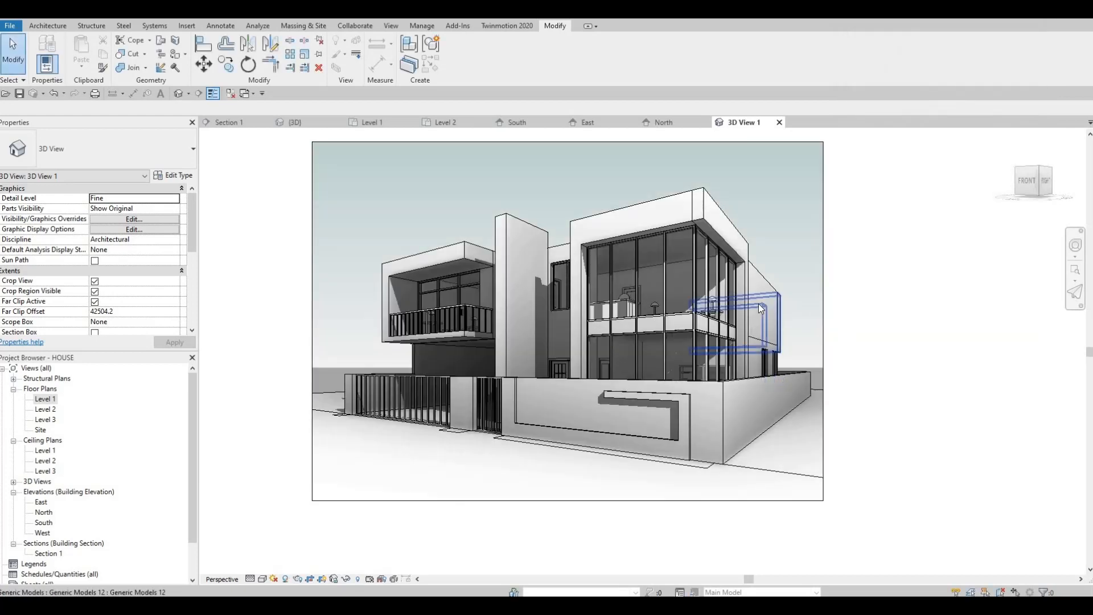
Extend the camera view's crop region slightly at its upper, left and lower edges for more margin around the house
left_click(758, 311)
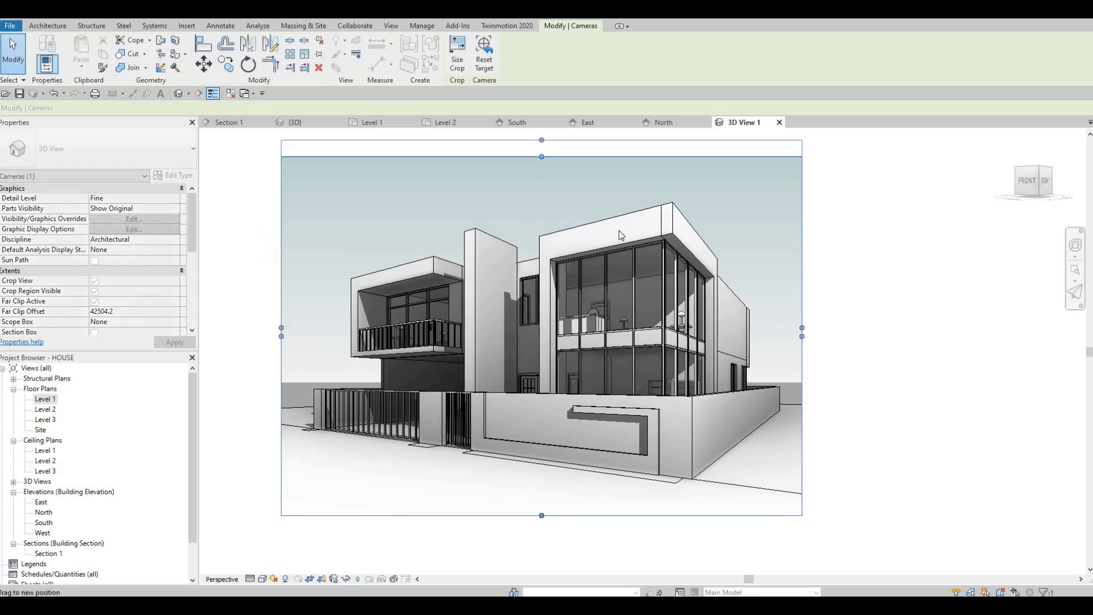
middle_click_drag(595, 233, 627, 235)
scroll(627, 235, "down", 2)
left_click_drag(390, 307, 382, 307)
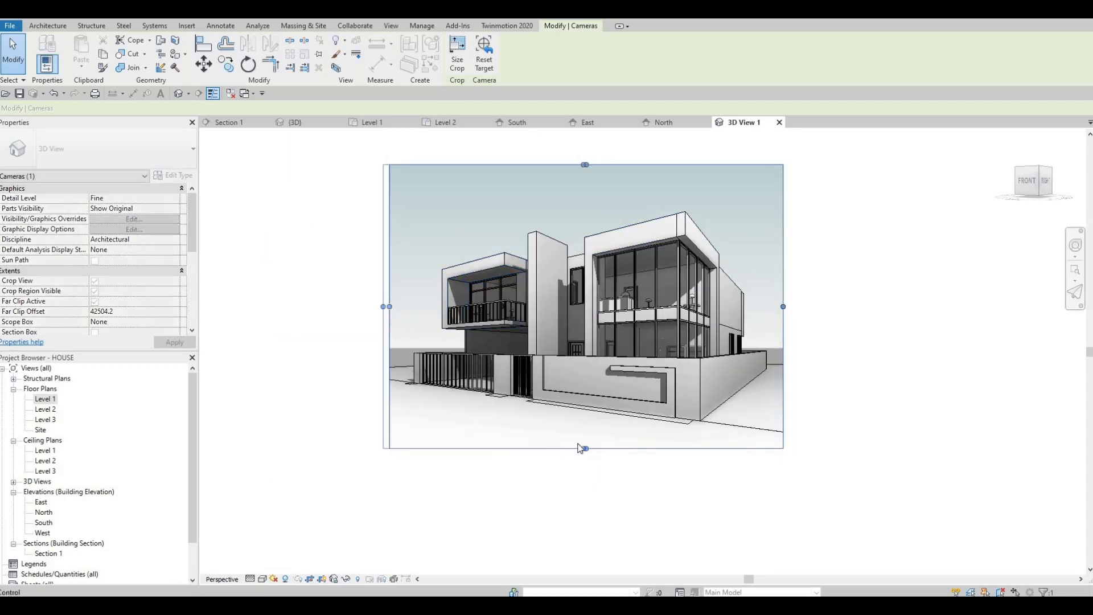
left_click_drag(584, 449, 584, 453)
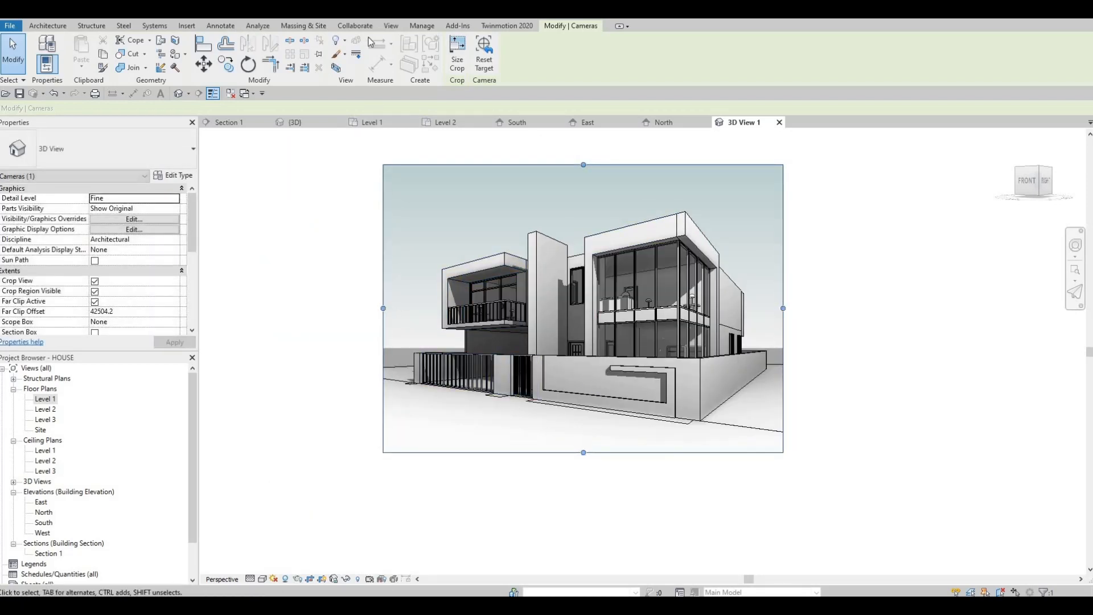
Set the project's starting view to 3D View: 3D View 1
left_click(389, 27)
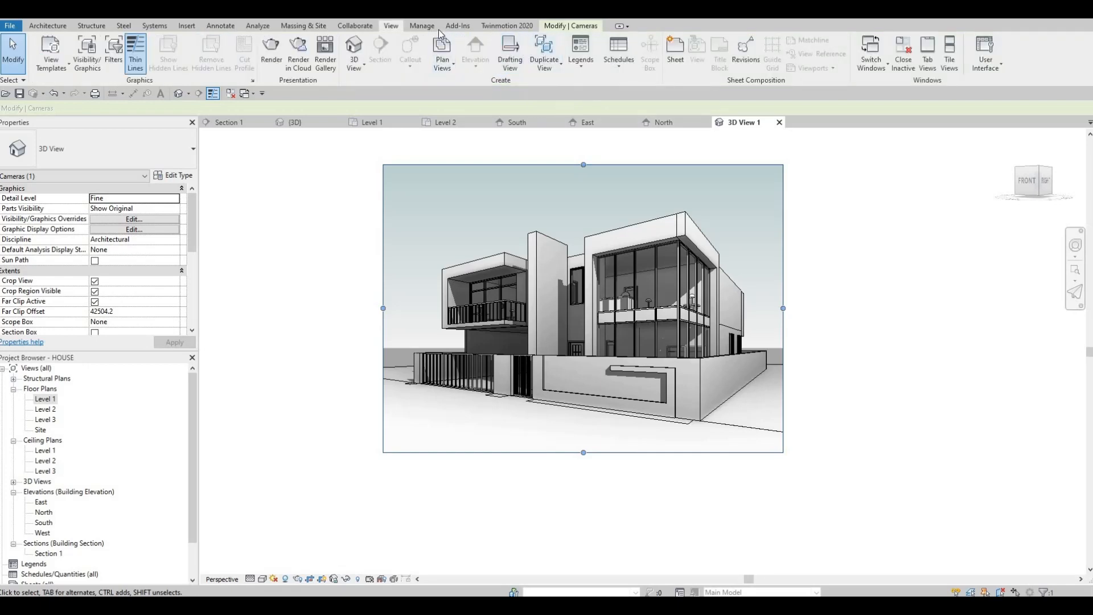
left_click(421, 27)
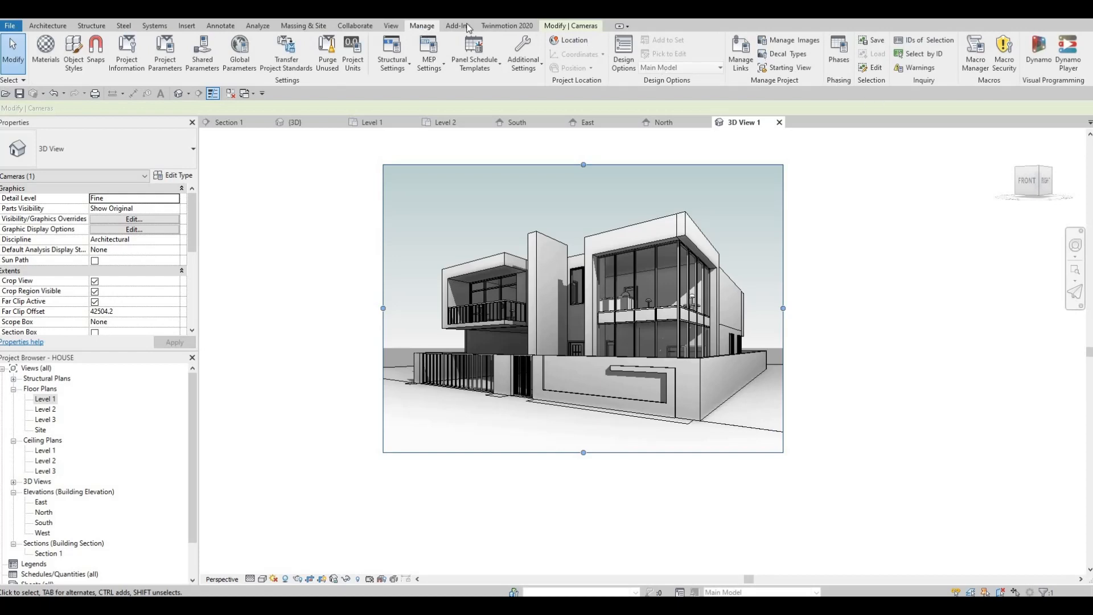
scroll(420, 27, "down", 1)
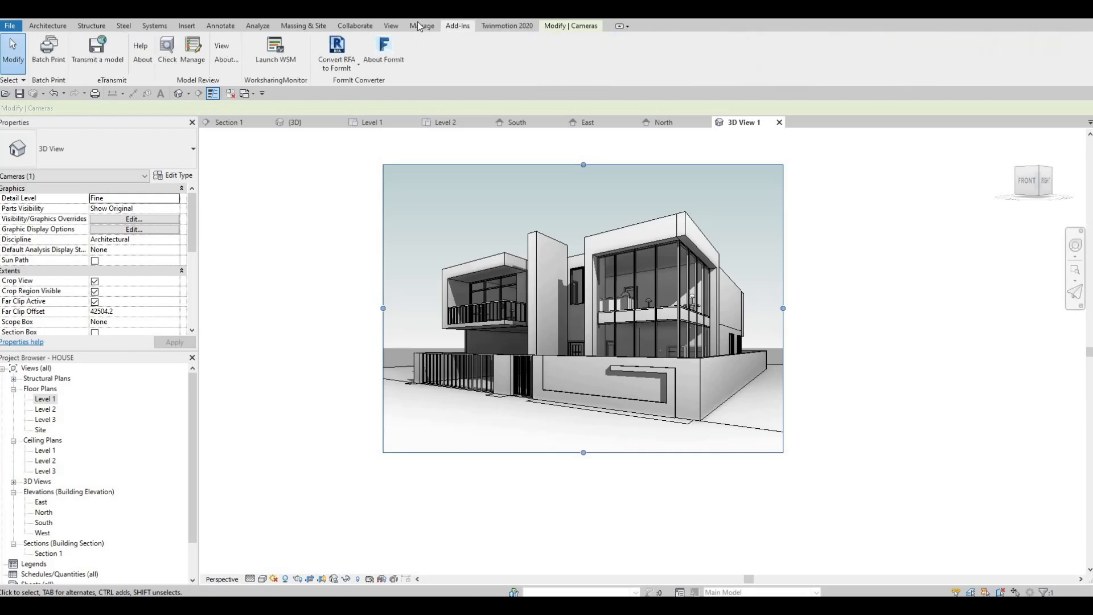
scroll(825, 64, "up", 1)
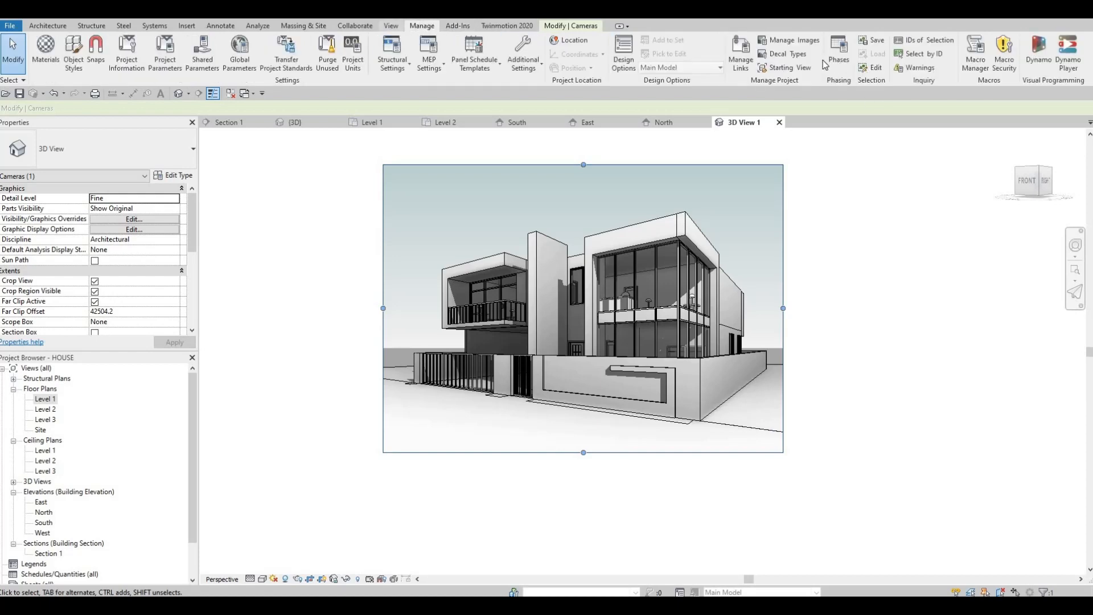
left_click(787, 69)
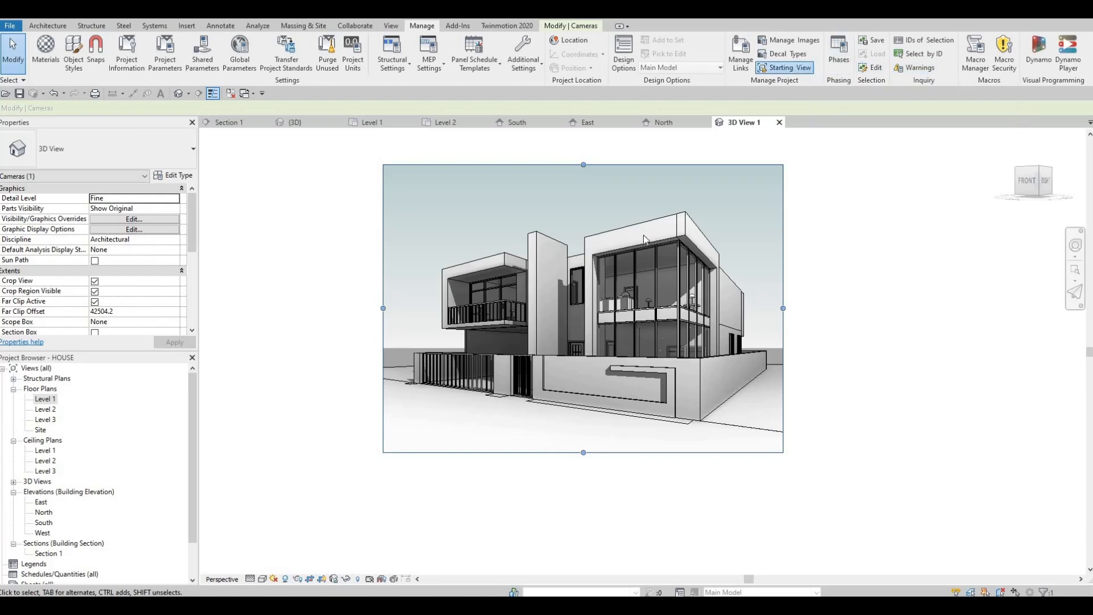
left_click(558, 328)
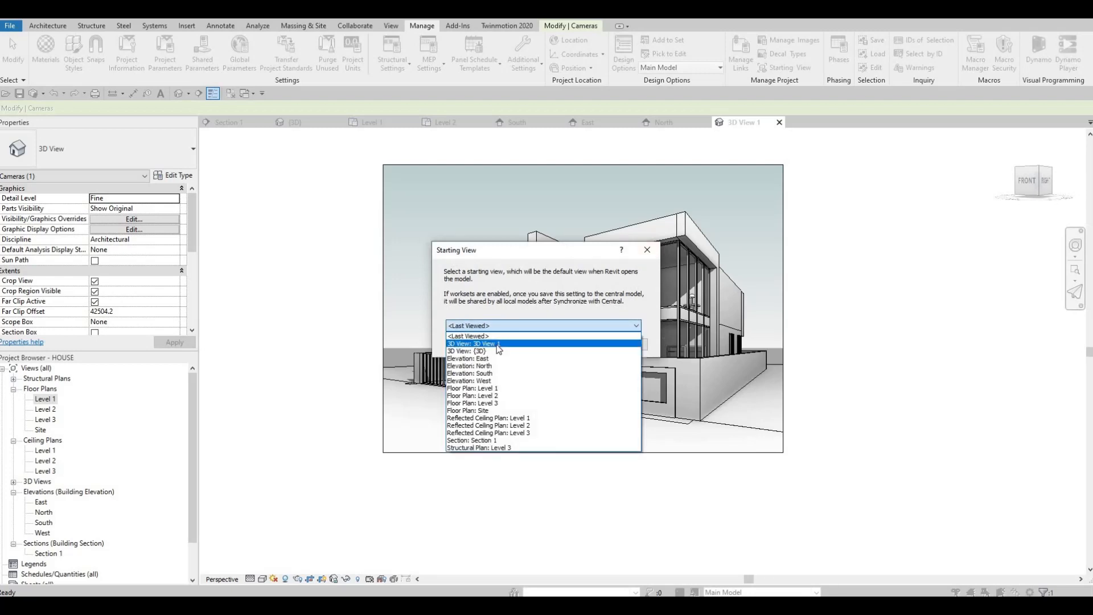
left_click(605, 344)
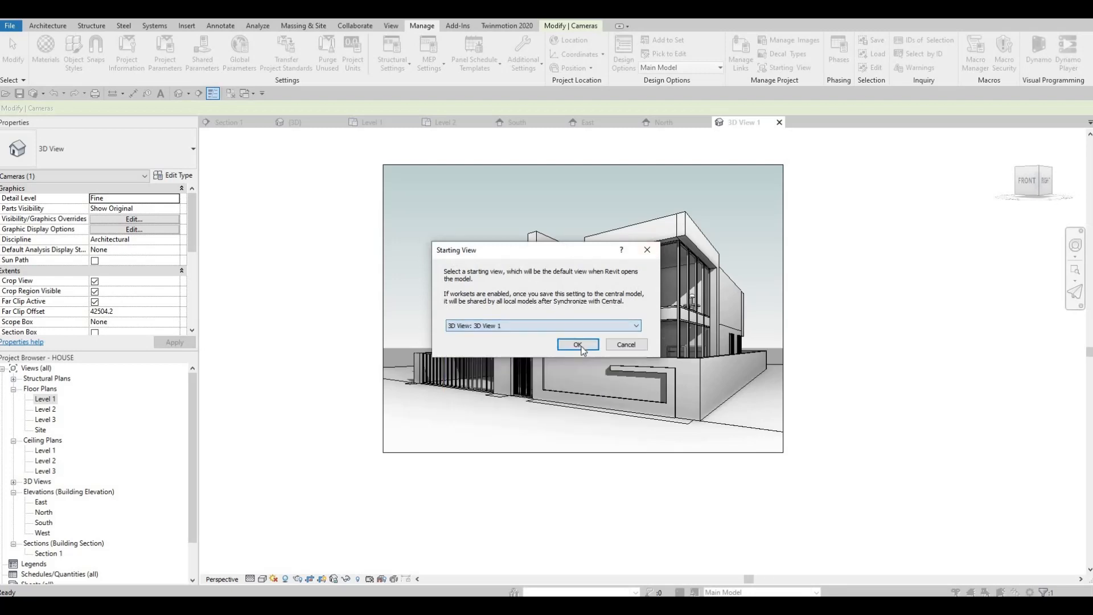
left_click(576, 346)
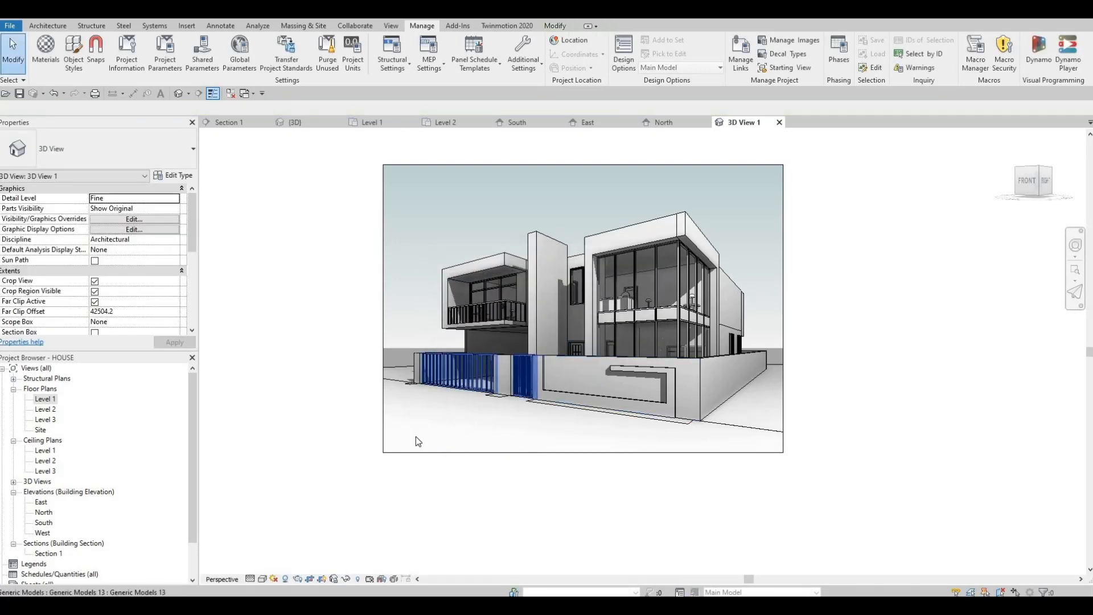
middle_click_drag(398, 423, 378, 440)
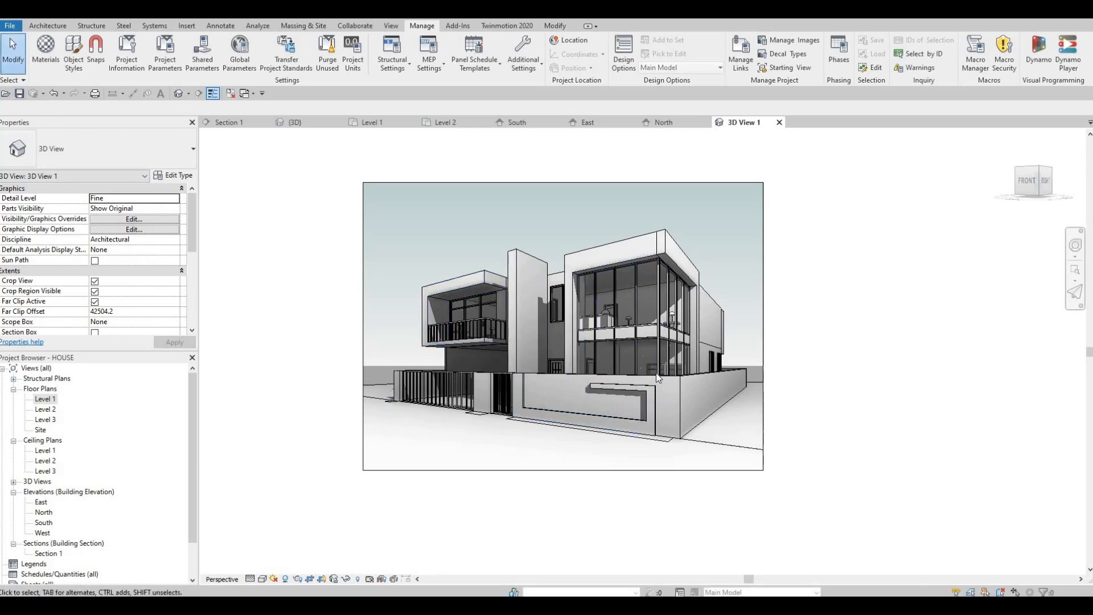
scroll(655, 374, "up", 1)
scroll(654, 371, "down", 1)
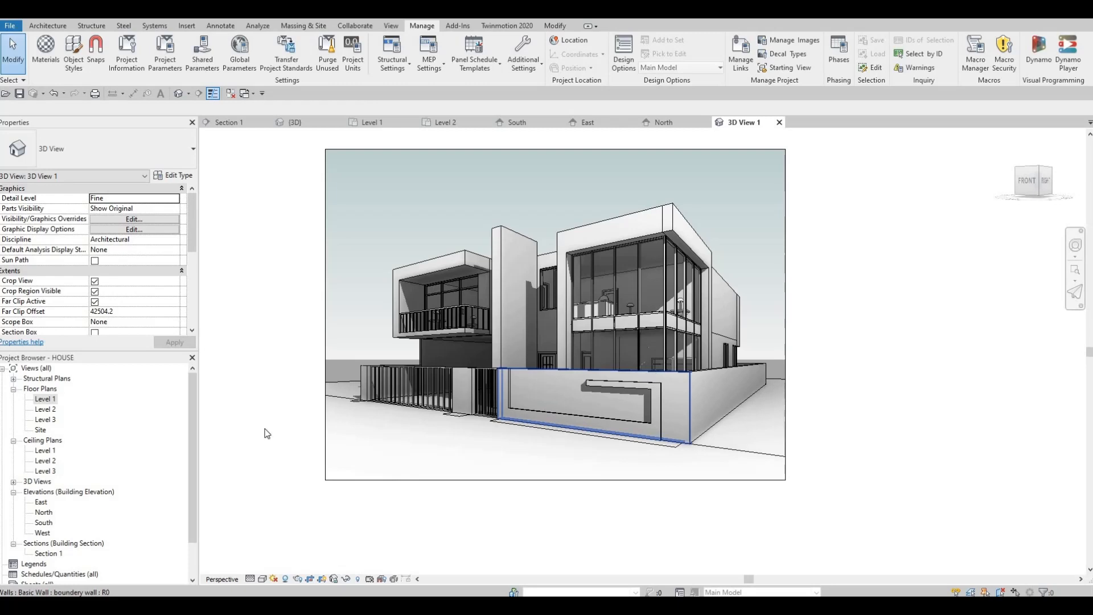
Start a new sheet and load the A4 metric title block from the Titleblocks folder of the Canada metric library
scroll(78, 501, "down", 2)
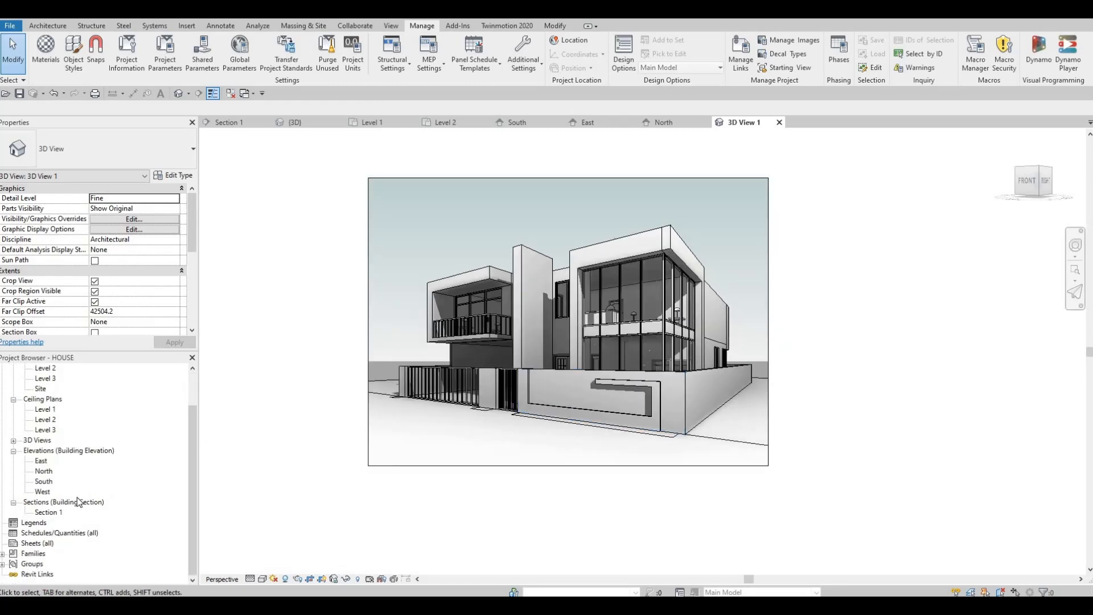
left_click(34, 544)
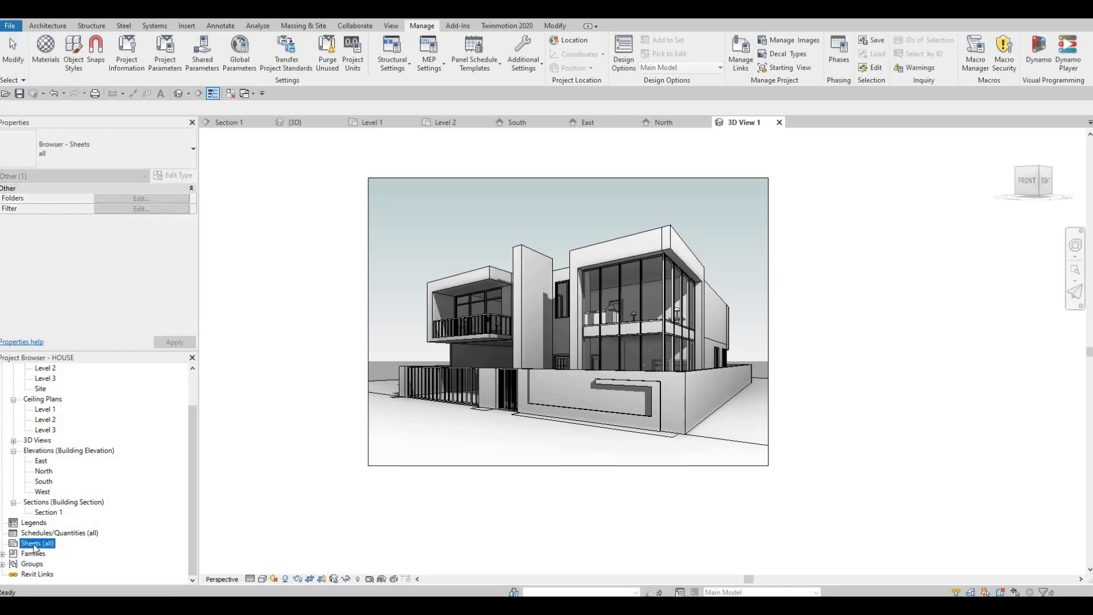
right_click(35, 546)
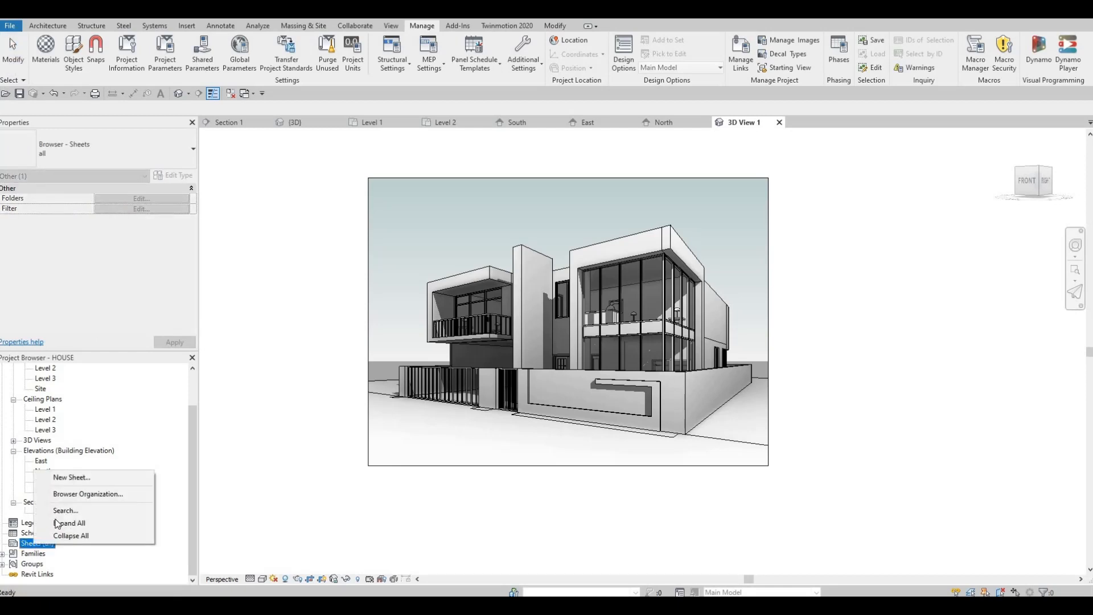
left_click(78, 480)
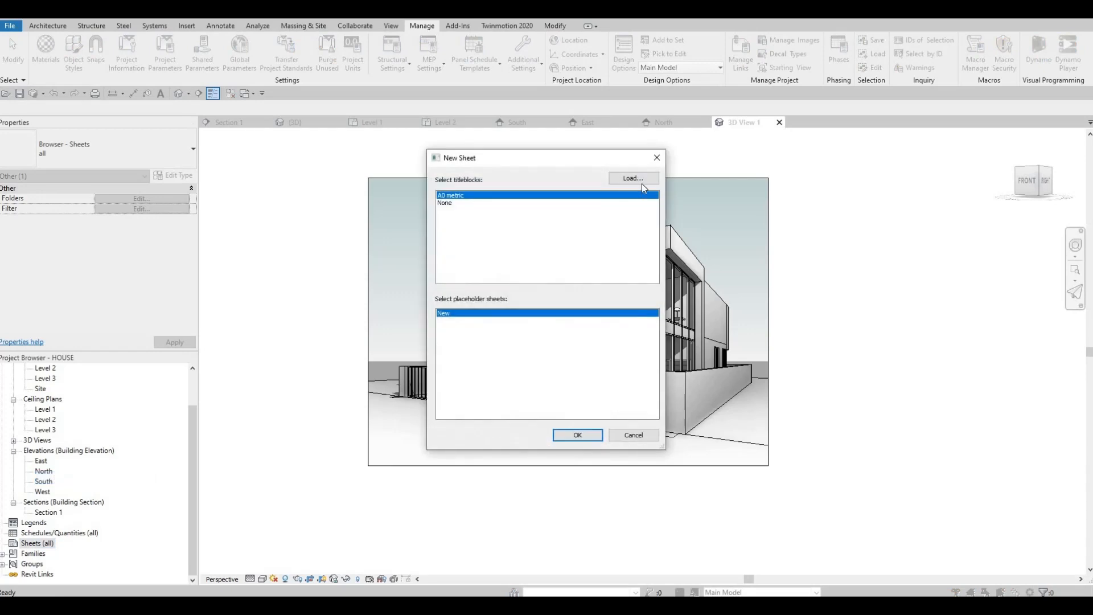
left_click(637, 180)
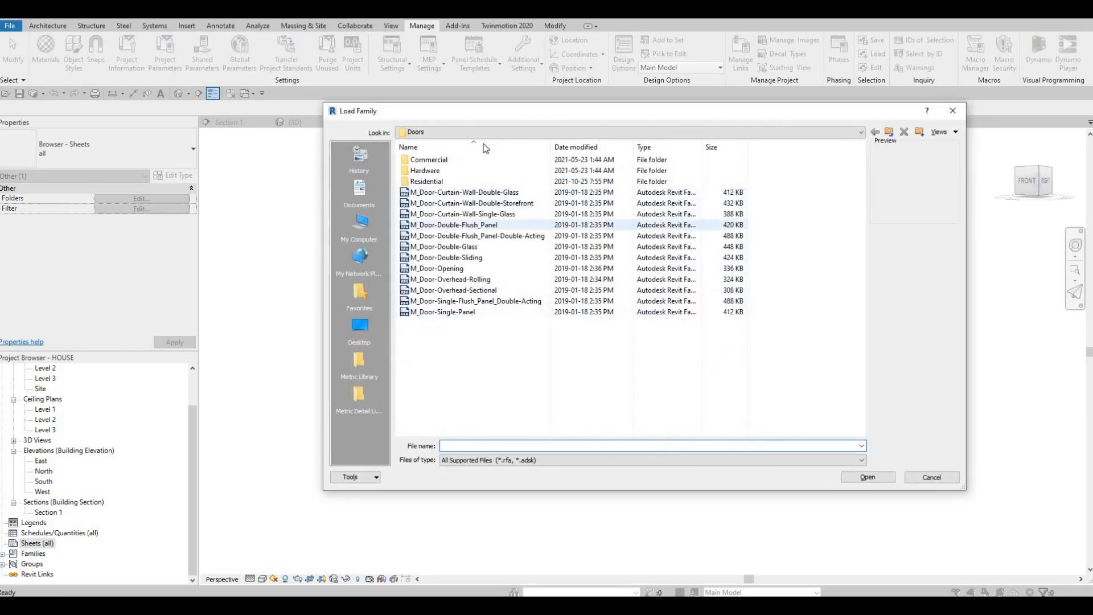
left_click(481, 132)
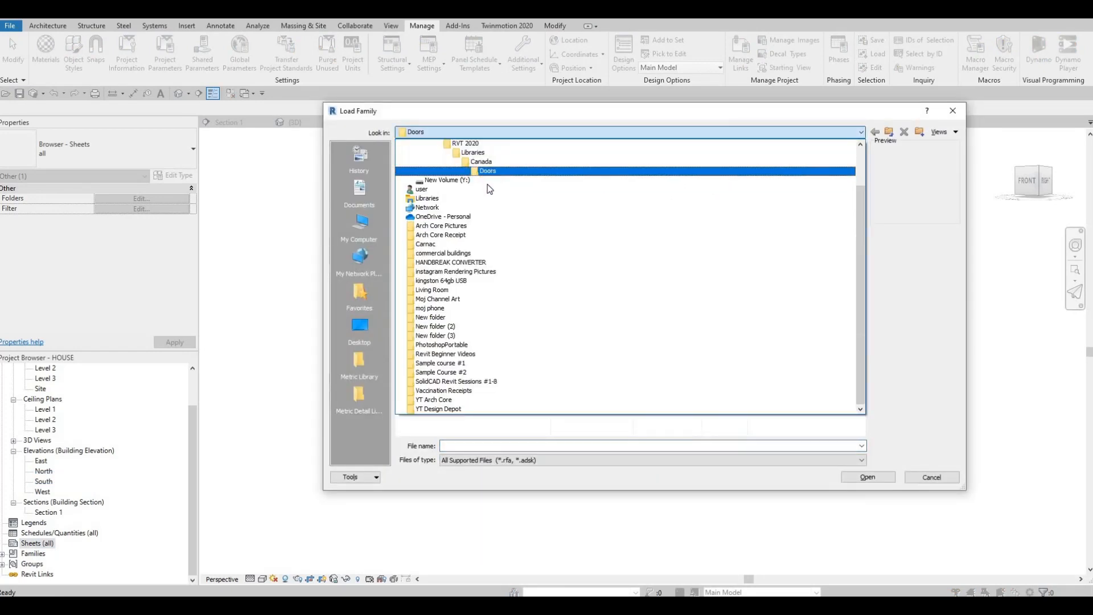
left_click(488, 186)
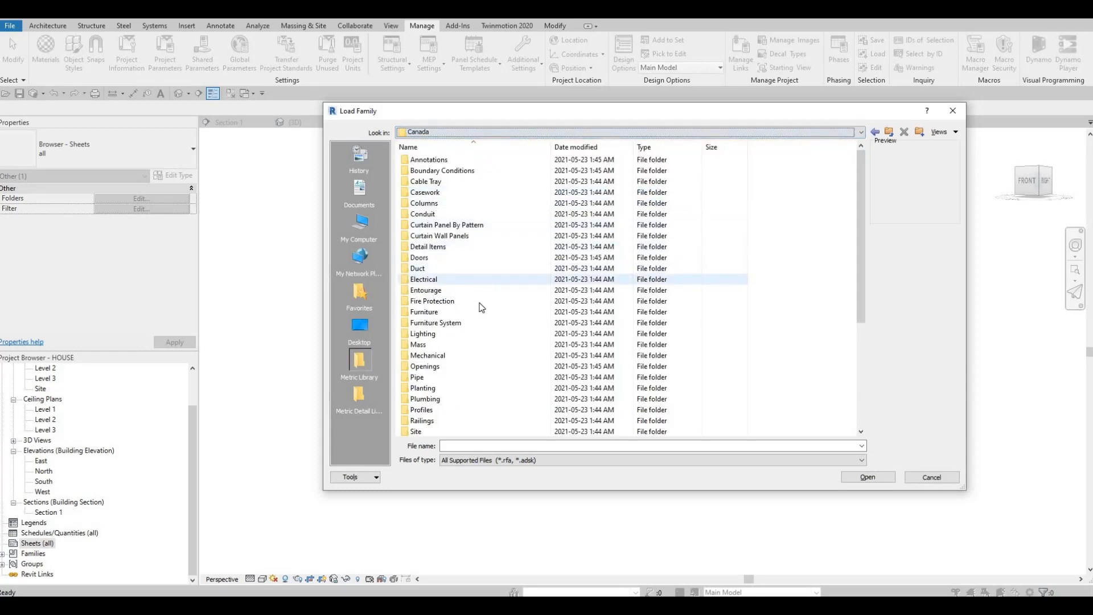
scroll(481, 307, "down", 5)
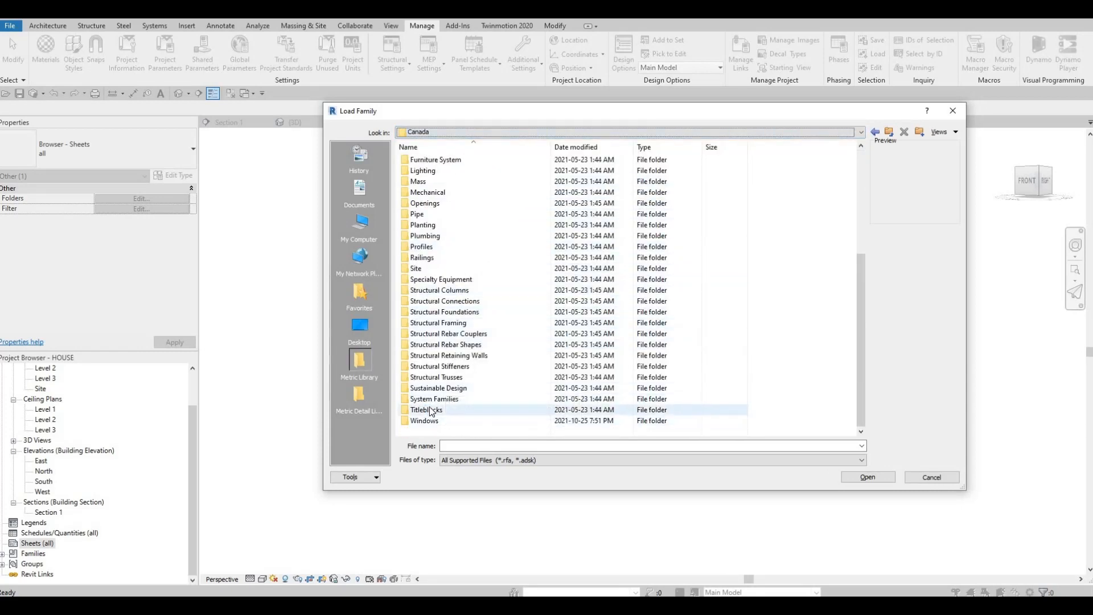
double_click(431, 411)
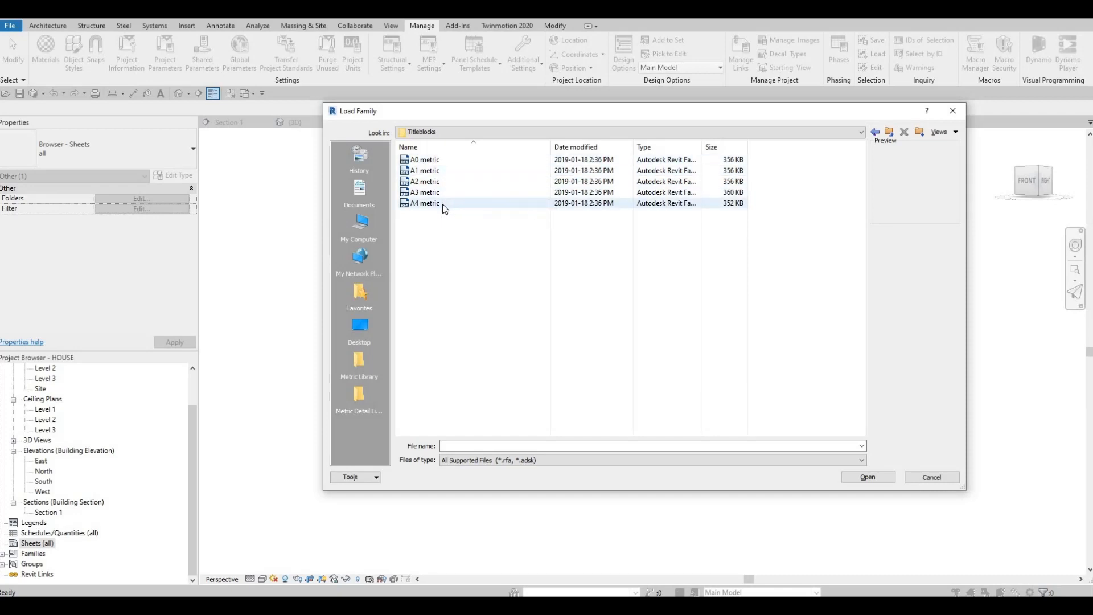
left_click(443, 203)
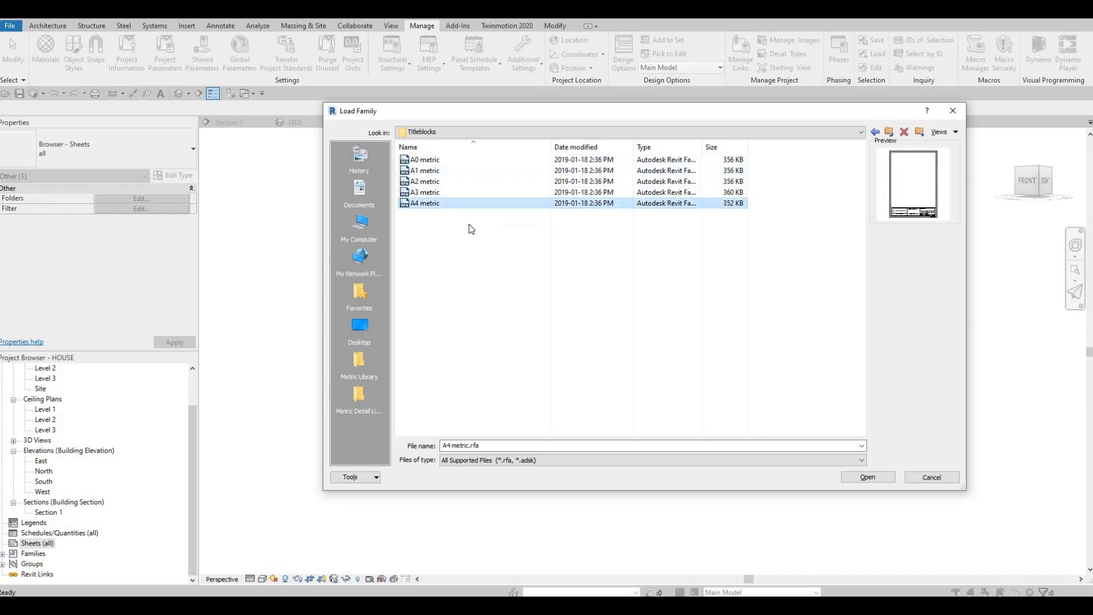
left_click(868, 476)
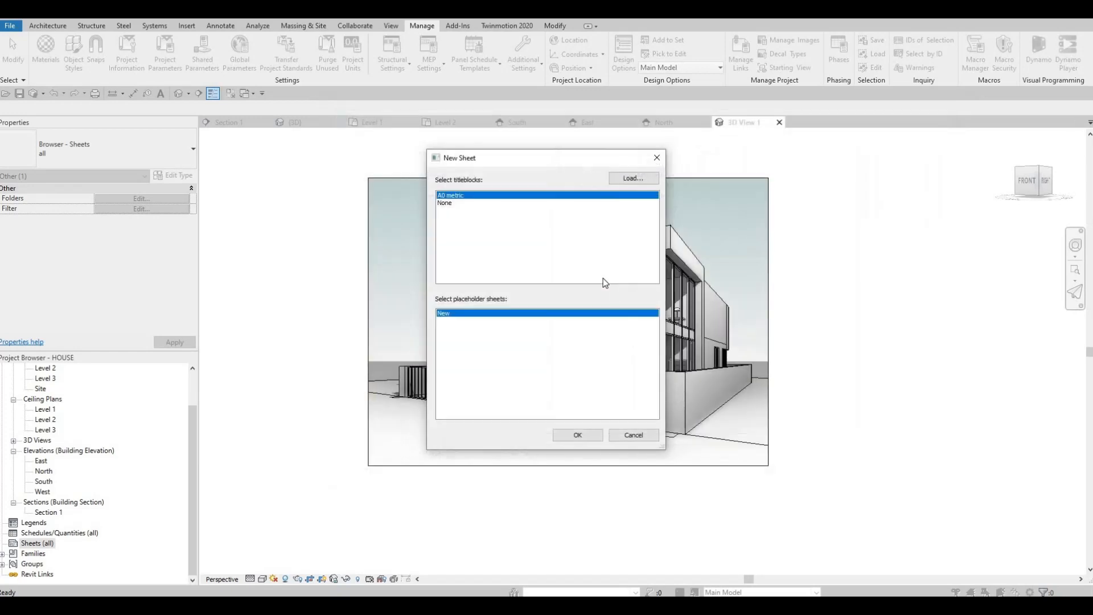
Load the A1 metric title block and create the new sheet with it
left_click(632, 178)
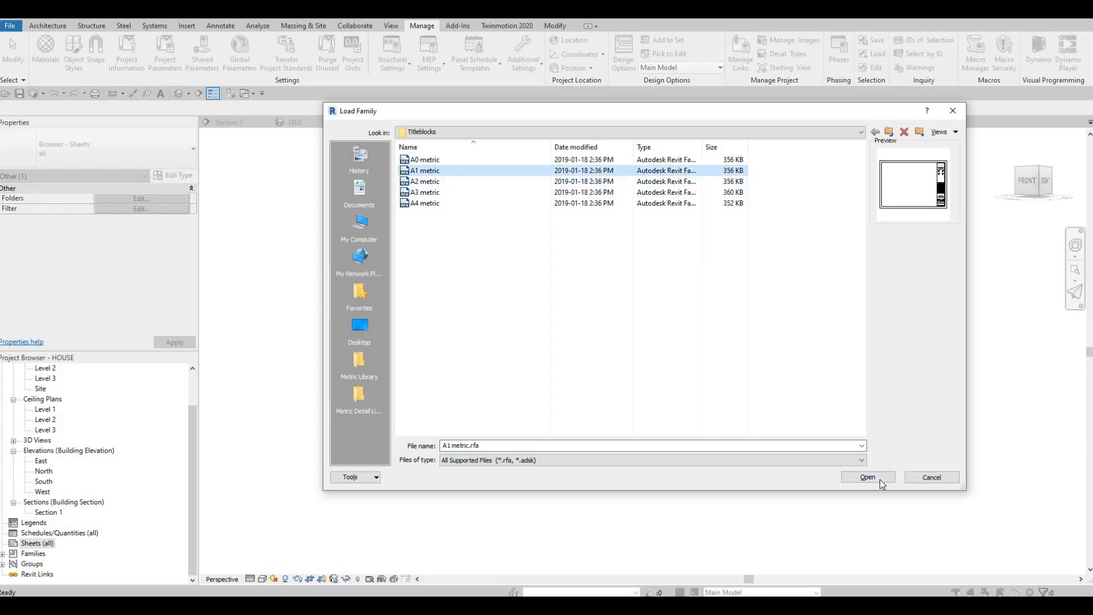
left_click(880, 480)
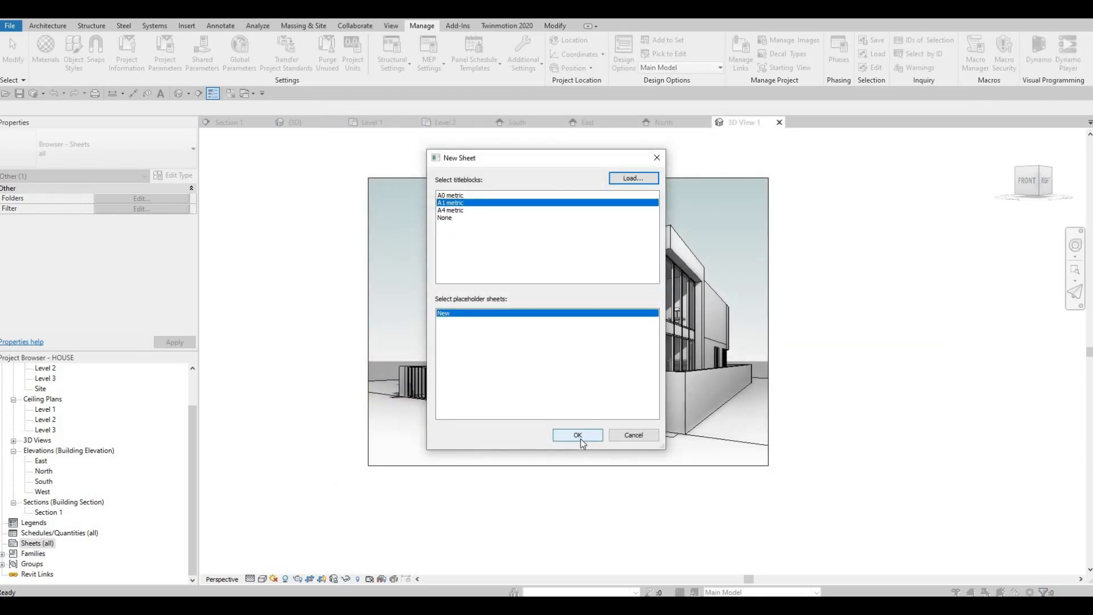
left_click(579, 438)
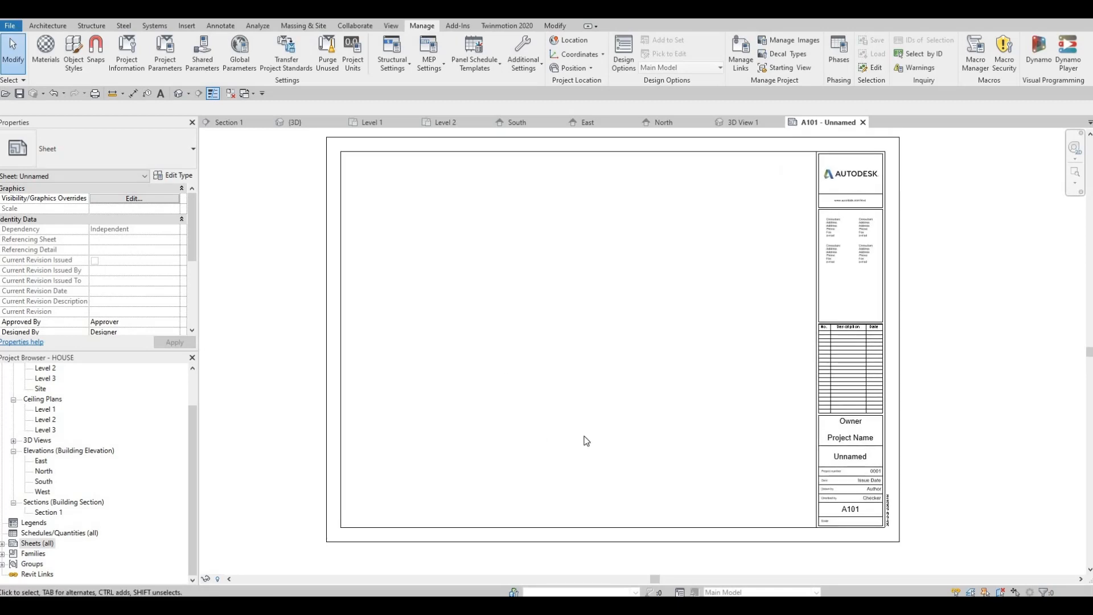
Rename the new sheet to Cover in its title block
left_click(845, 462)
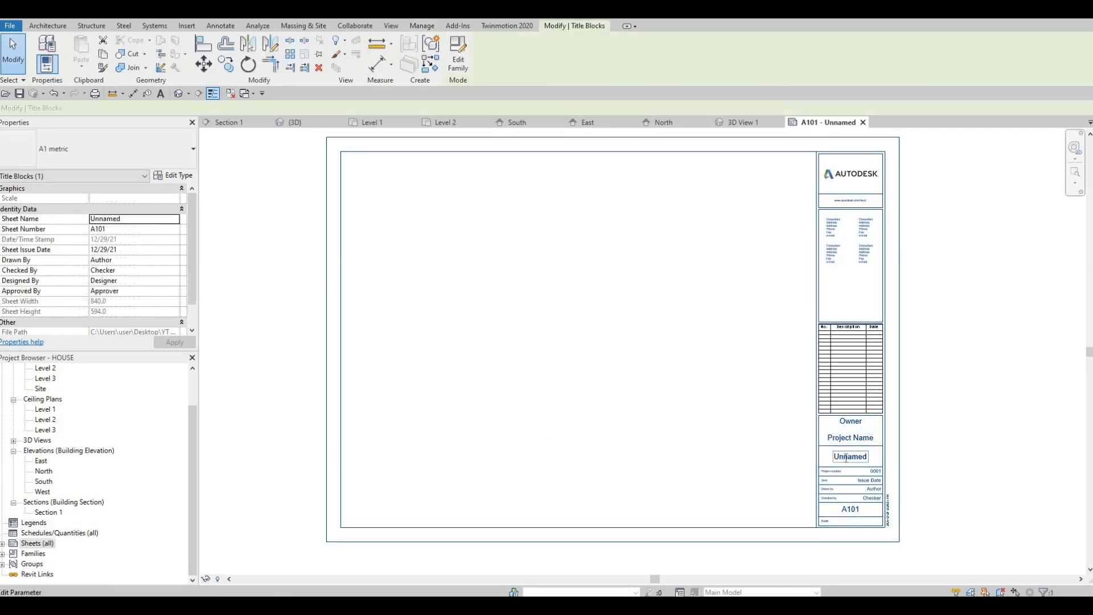
left_click(845, 461)
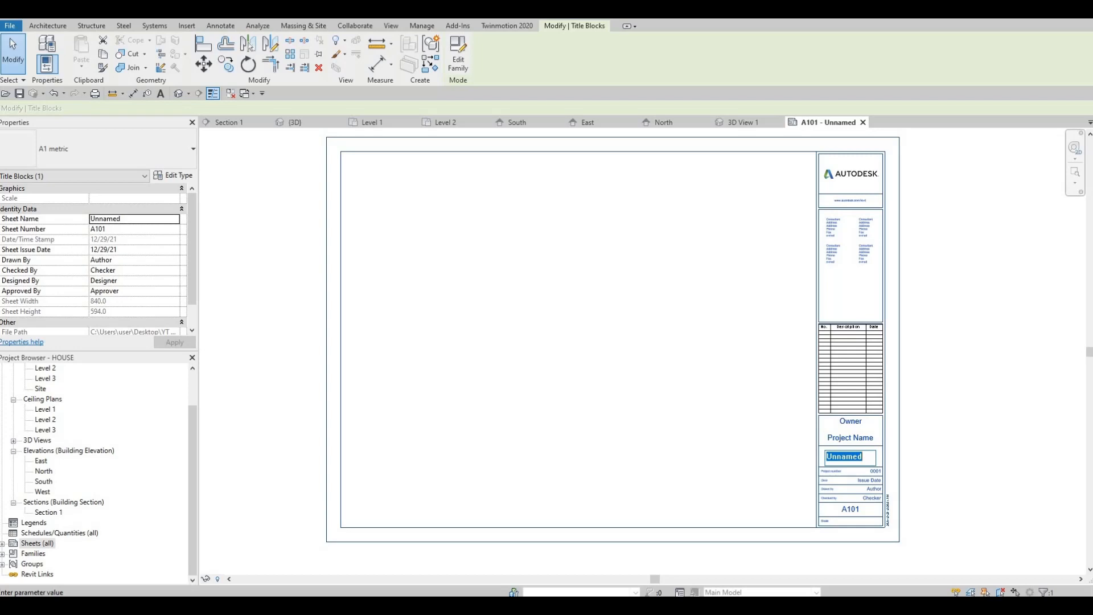
type("S")
key("BackSpace")
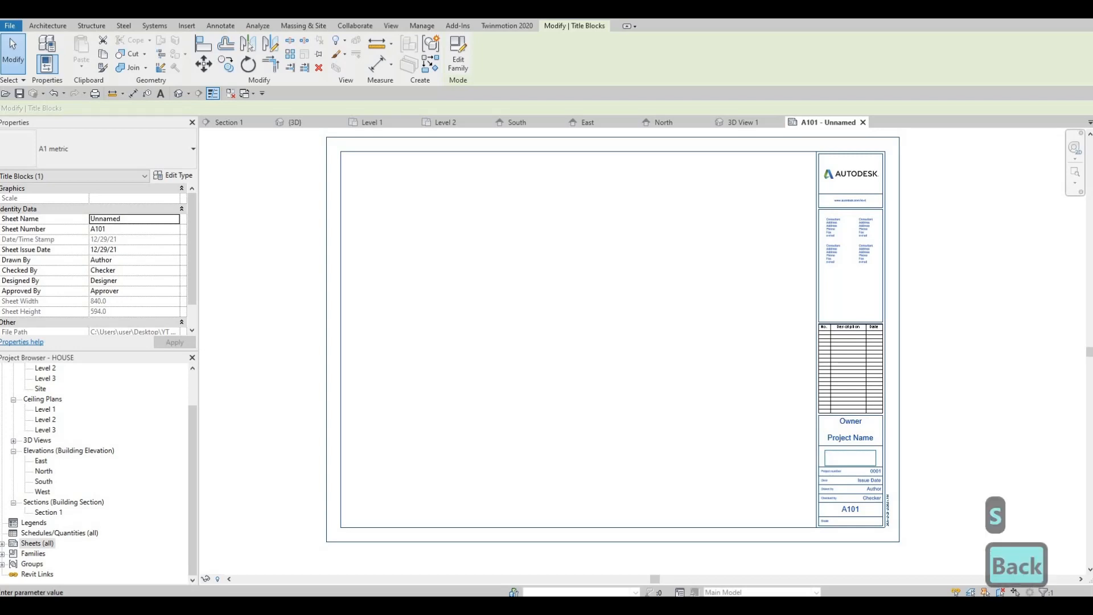
type("Cov")
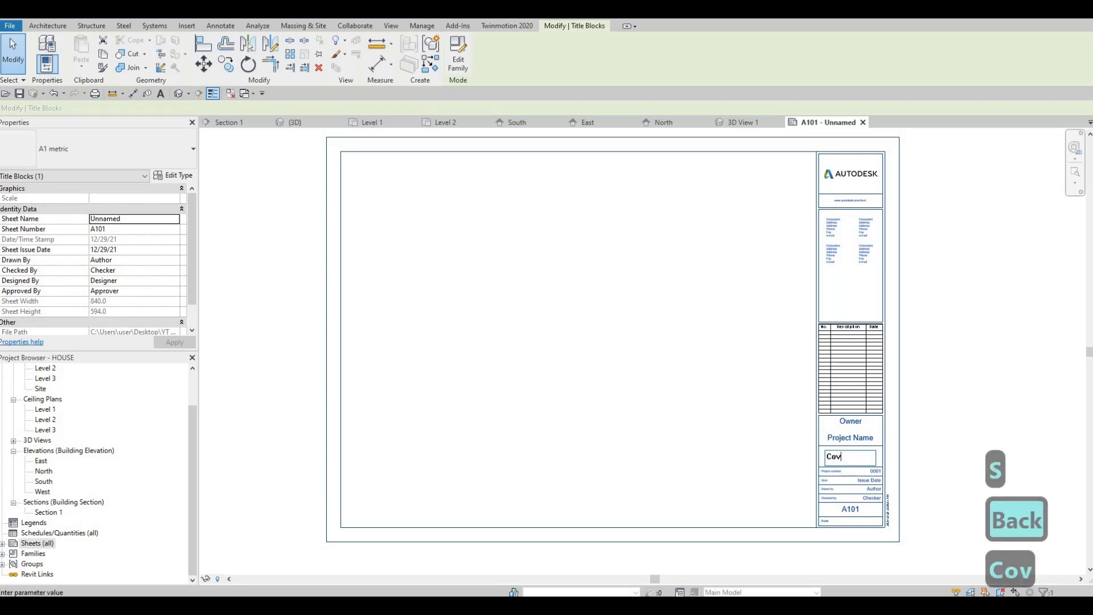
type("er")
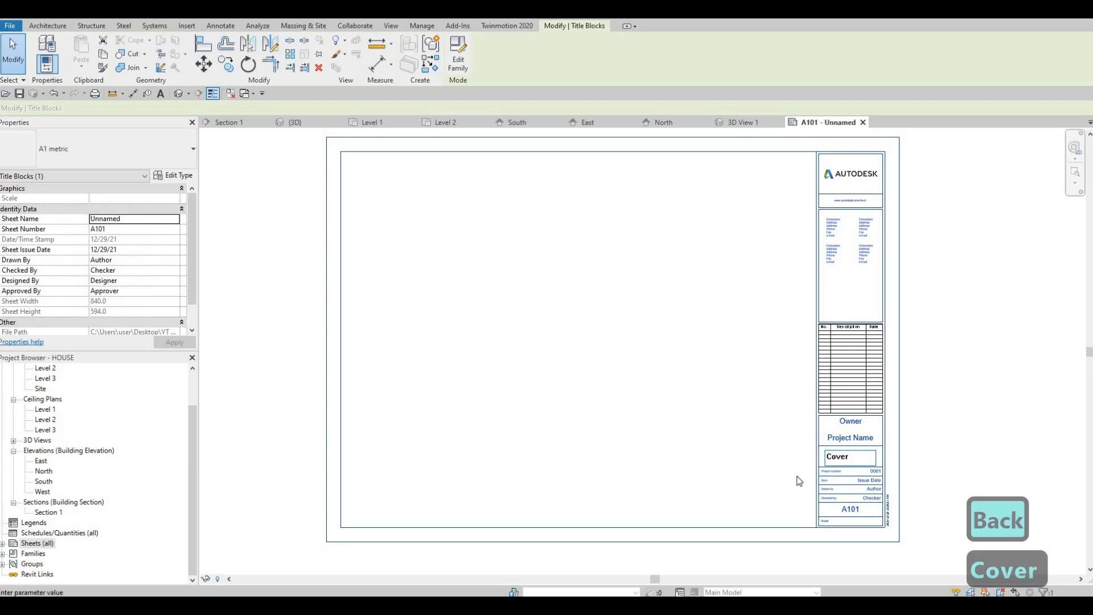
left_click(158, 448)
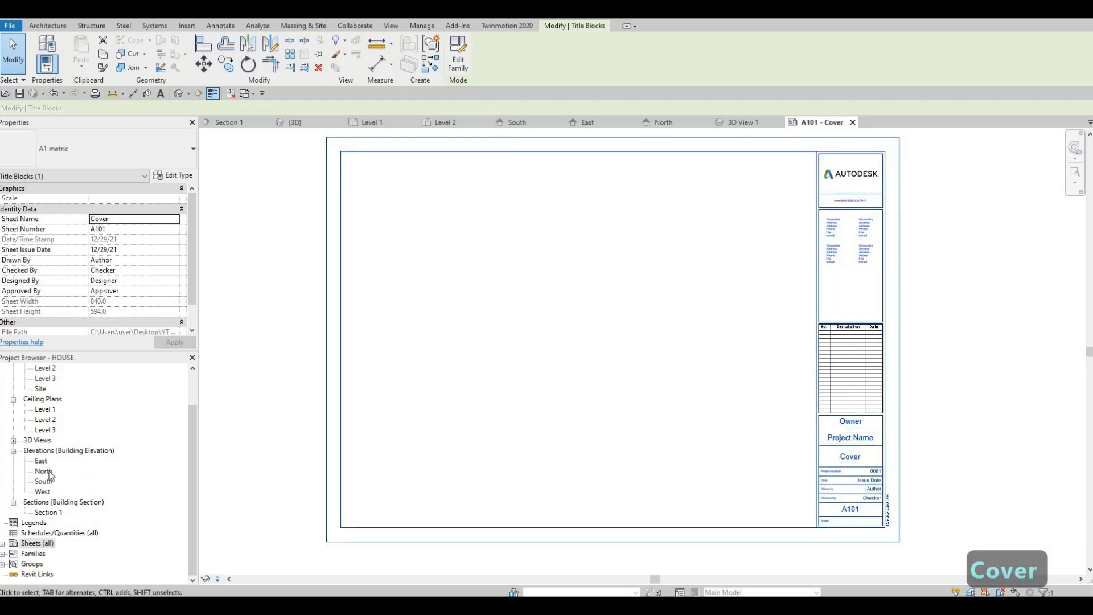
Place 3D View 1 near the middle of the Cover sheet's drawing area and select its viewport
scroll(7, 466, "up", 1)
left_click(15, 467)
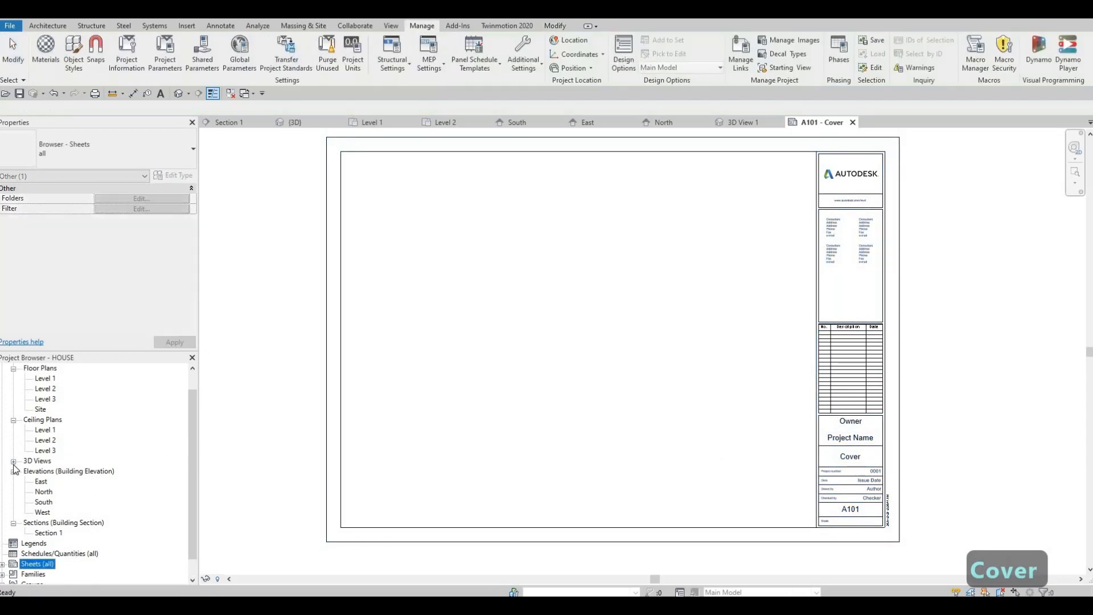
double_click(37, 461)
left_click(47, 471)
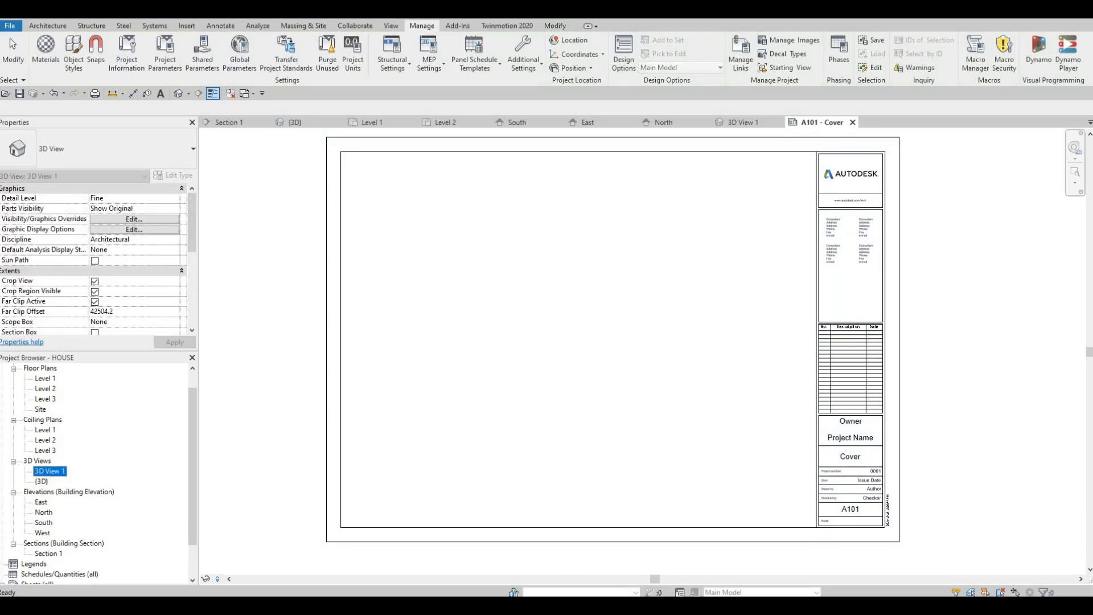
left_click_drag(579, 332, 580, 333)
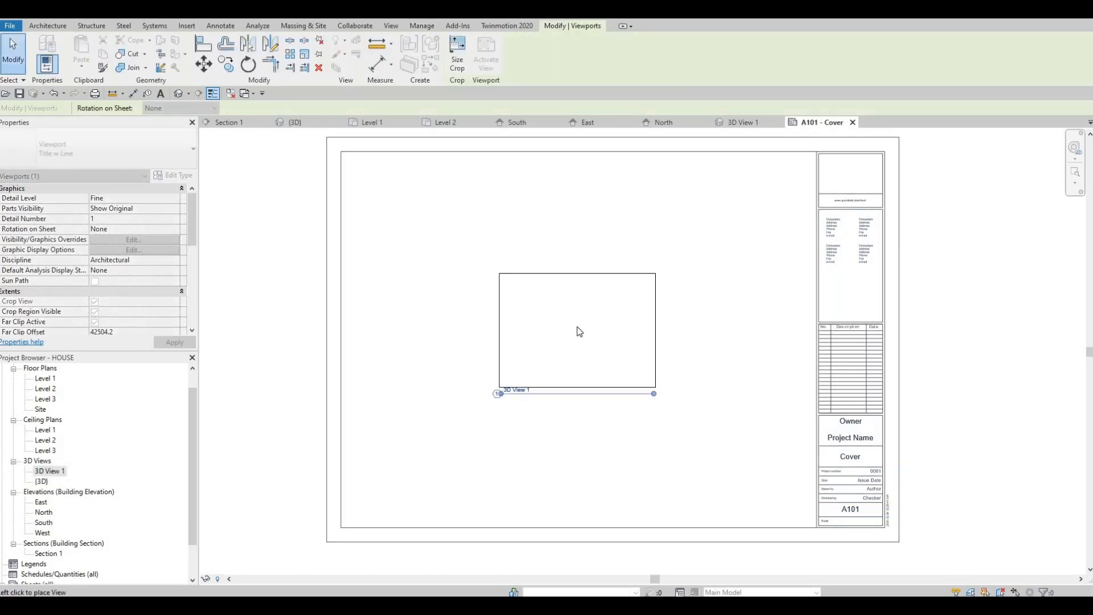
left_click(609, 392)
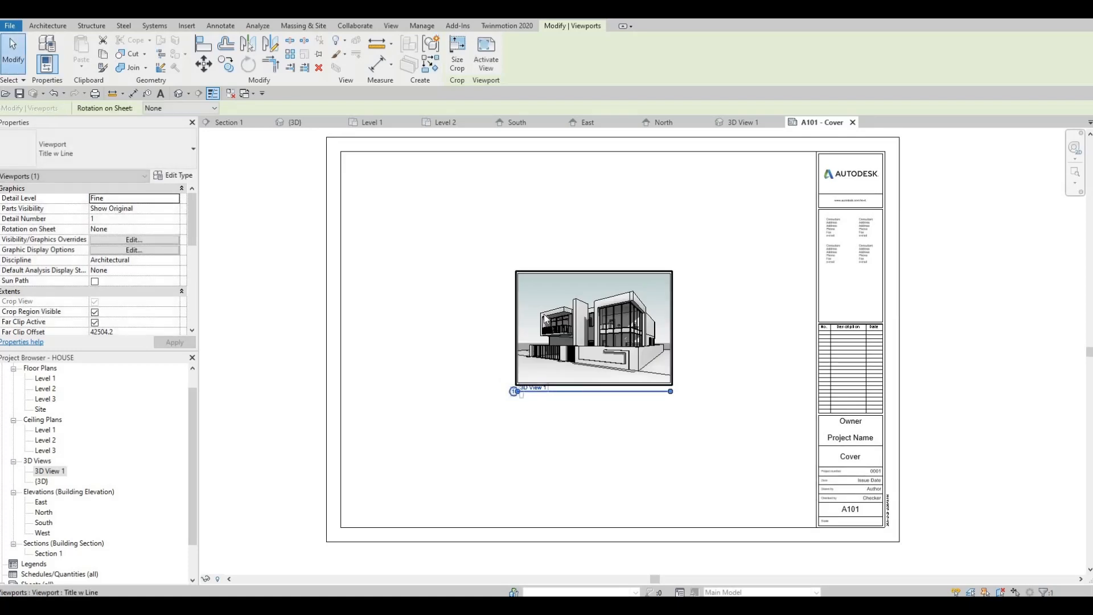
key("Escape")
key("Escape")
left_click(543, 313)
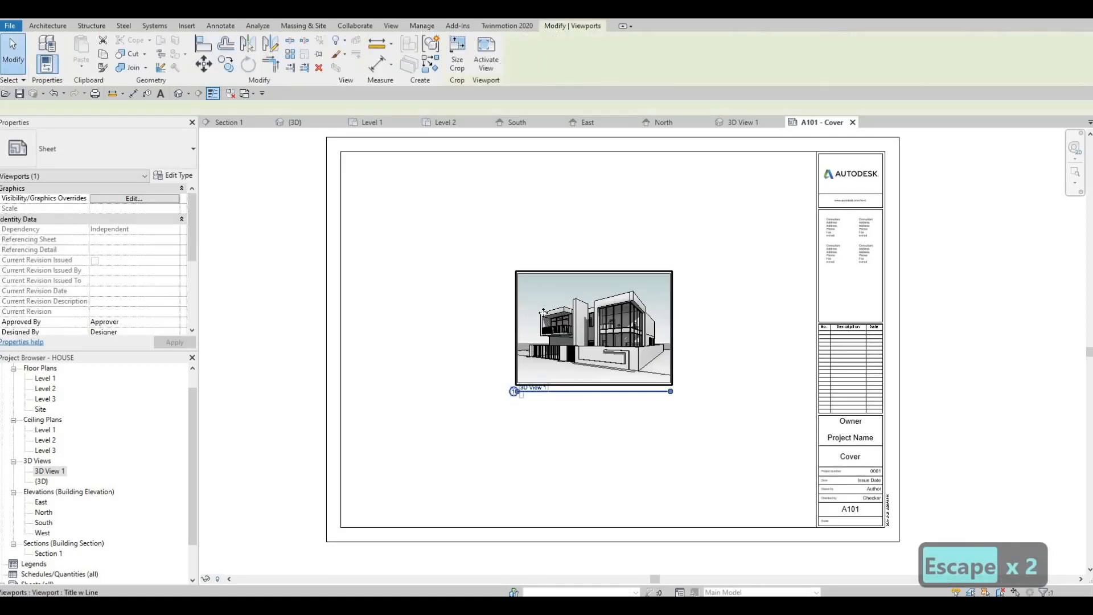
Activate the placed perspective view on the sheet, stretch its crop region's upper edge slightly outward, and deactivate the view
double_click(555, 273)
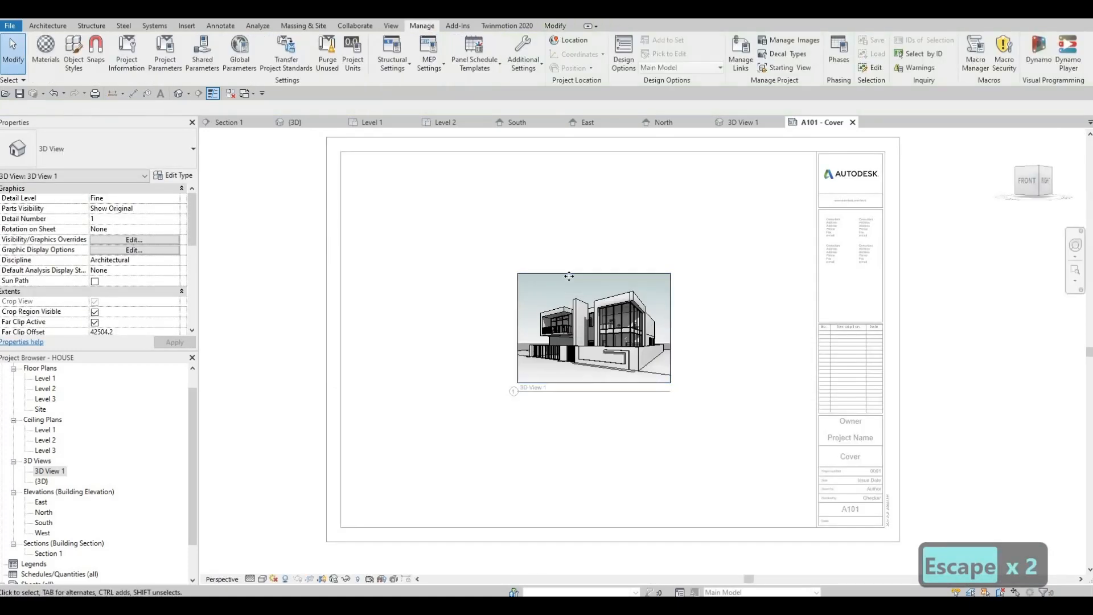
left_click(593, 275)
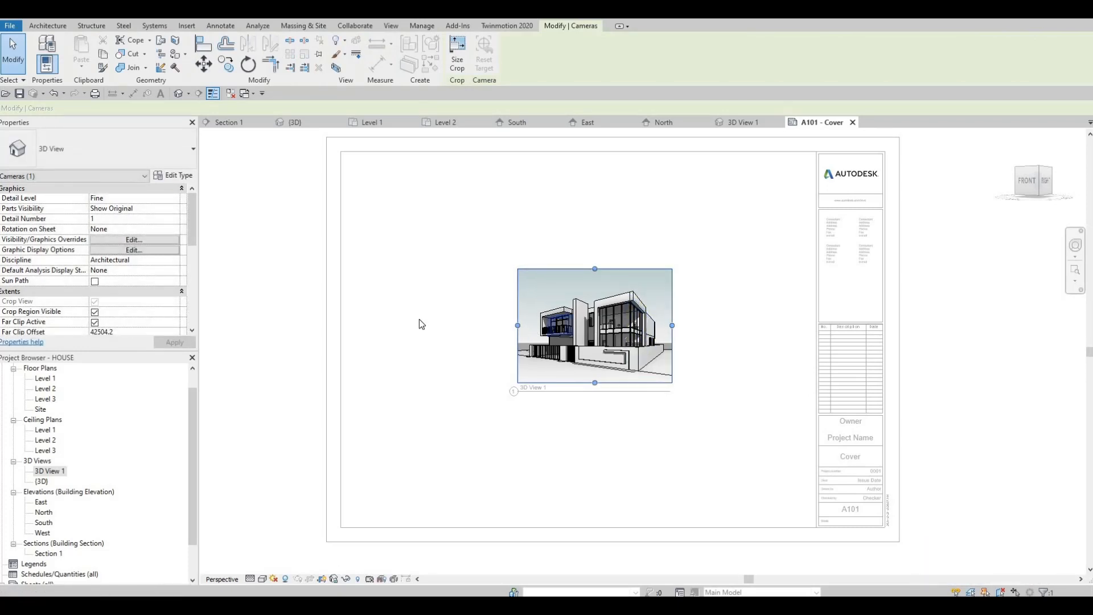
double_click(481, 320)
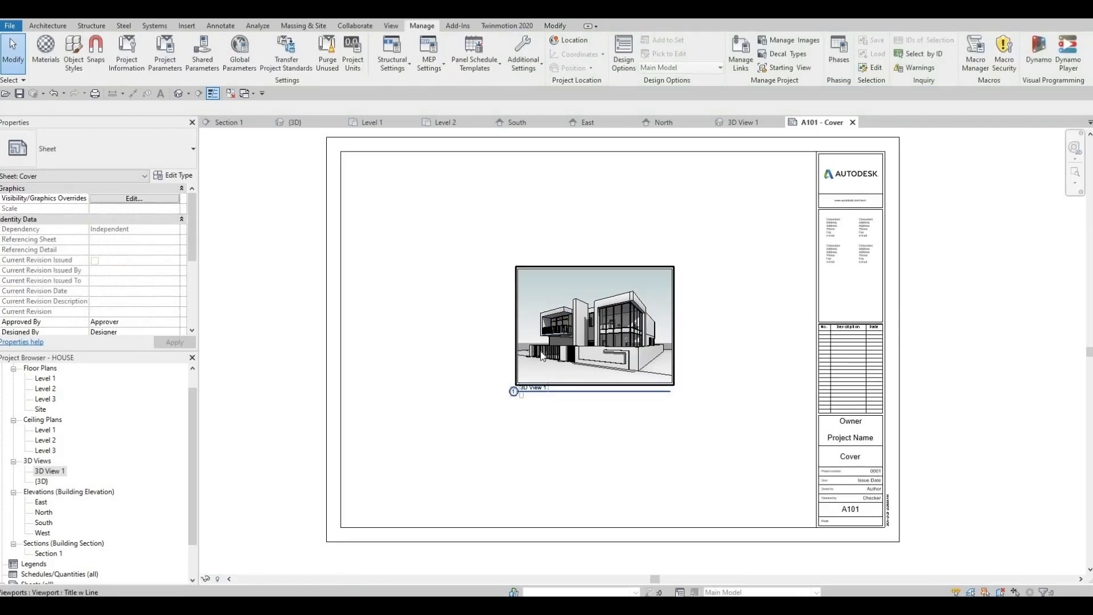
scroll(531, 349, "up", 2)
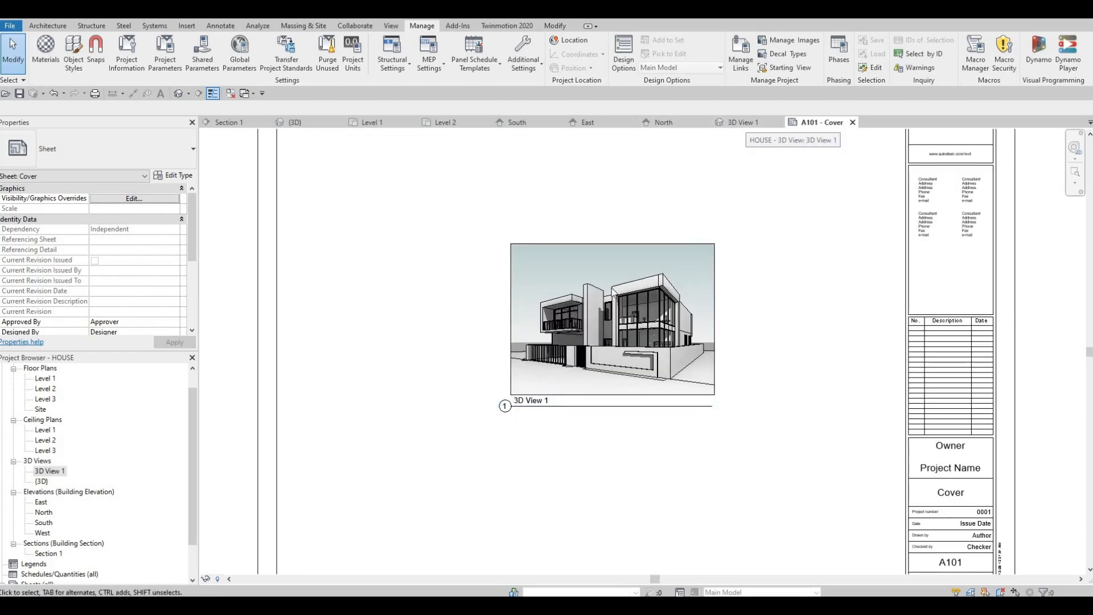
Open 3D View 1, inspect its crop region, and return to the Cover sheet
left_click(743, 123)
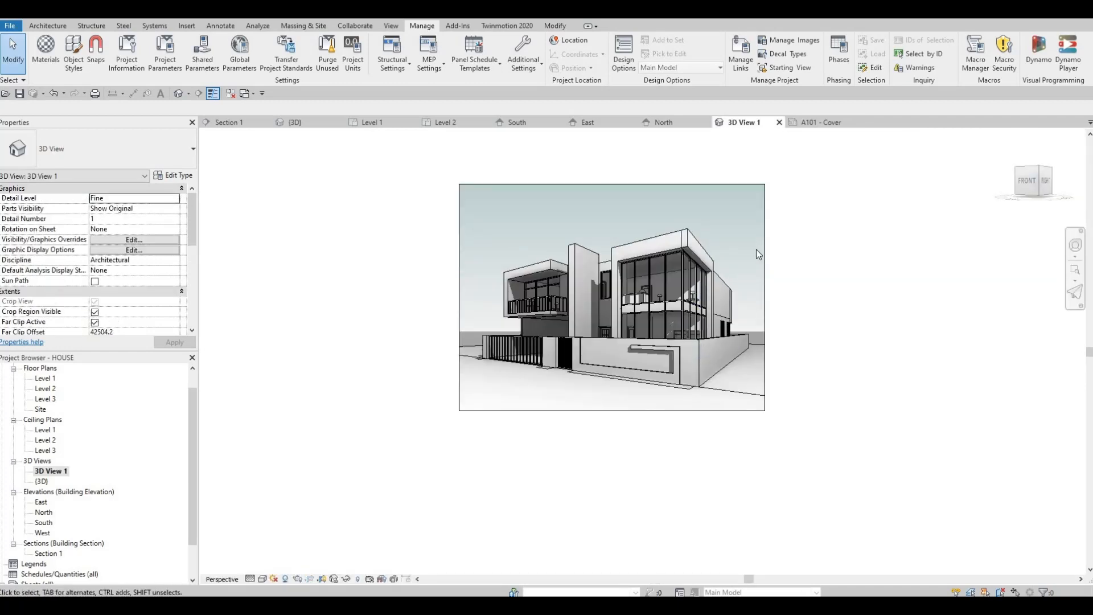
left_click(765, 250)
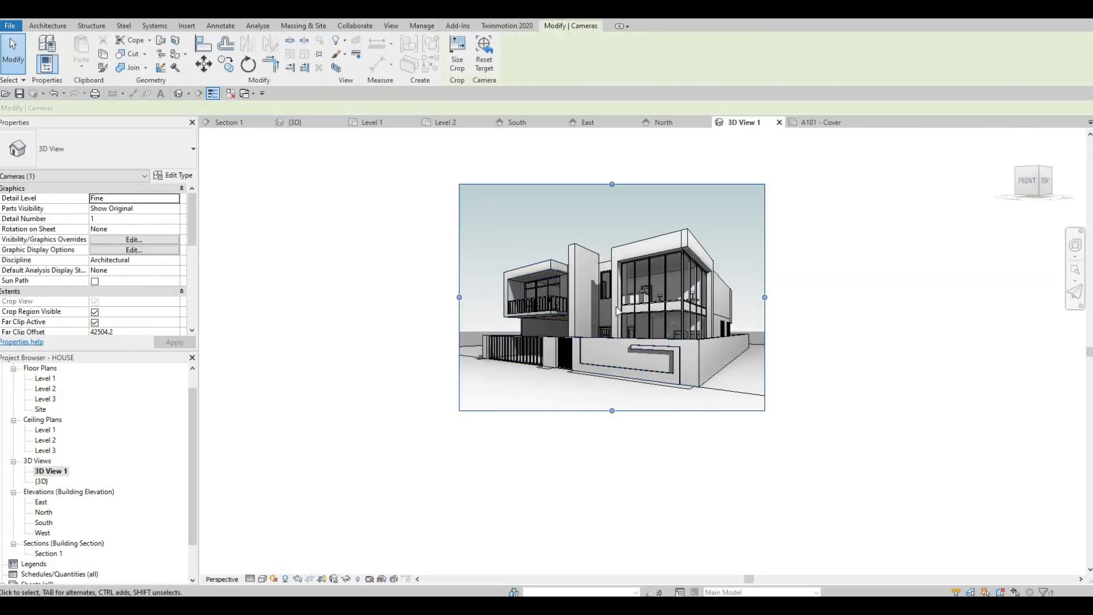
scroll(450, 301, "up", 1)
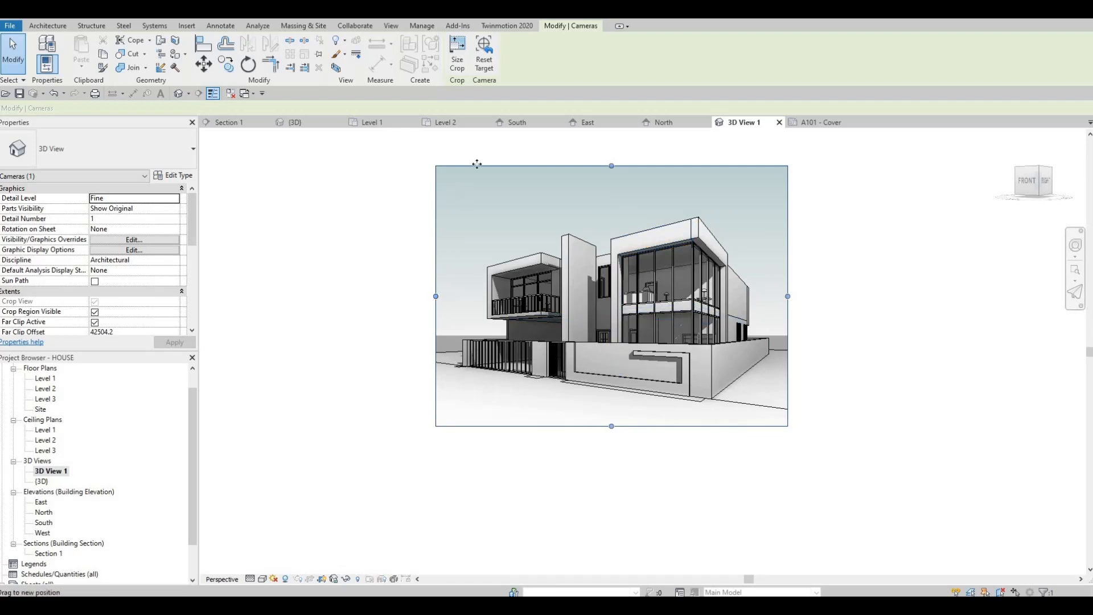
key("ctrl+Tab")
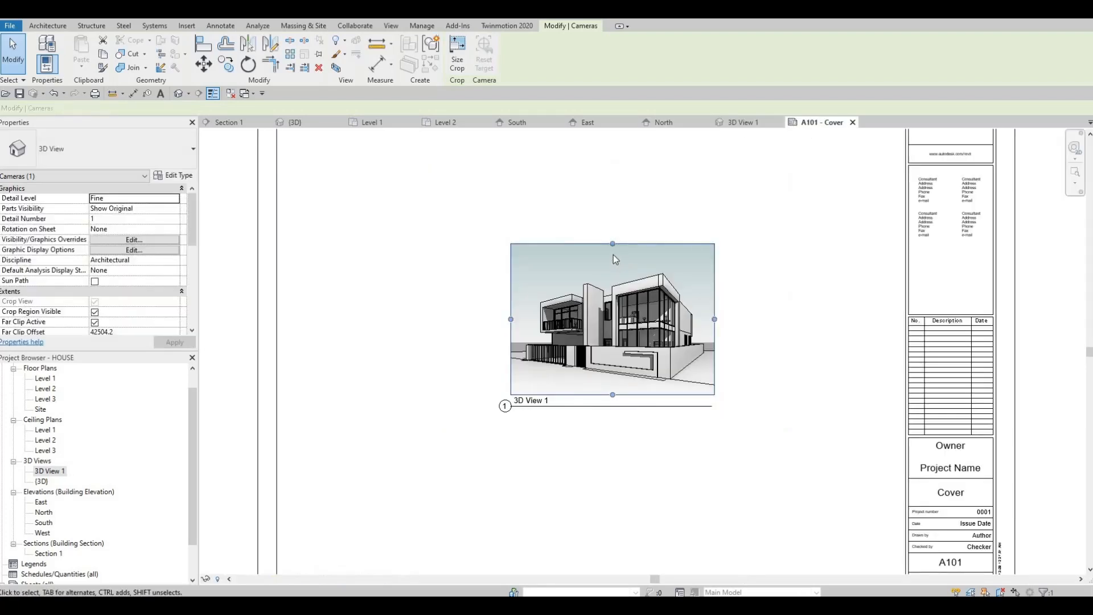
Set the perspective viewport's crop region to 400 mm wide and 250 mm high, changing the field of view
key("Escape")
key("Escape")
left_click(624, 244)
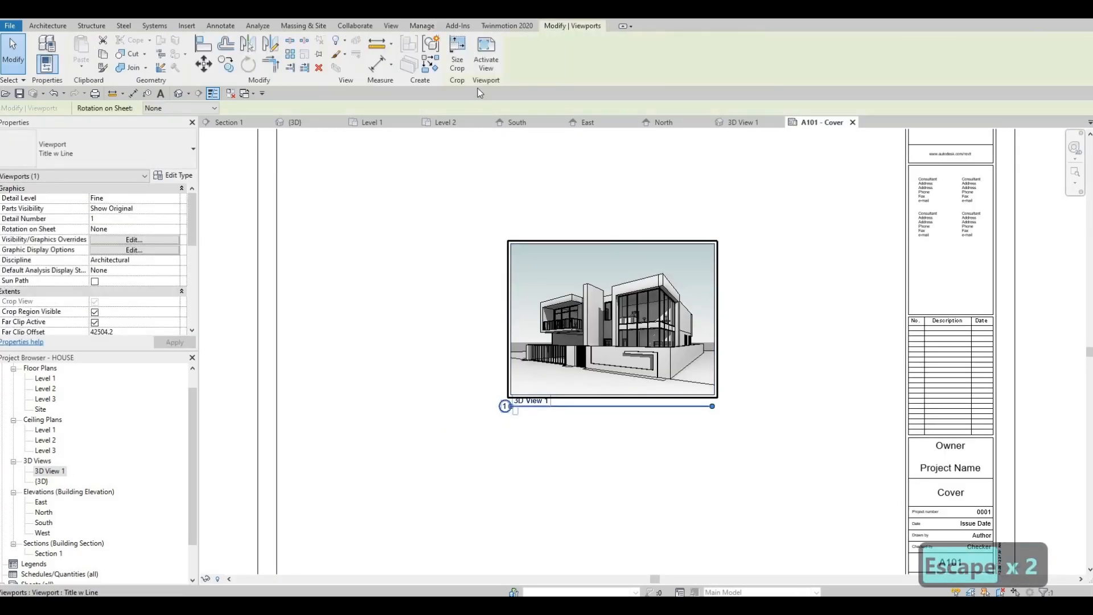
left_click(457, 53)
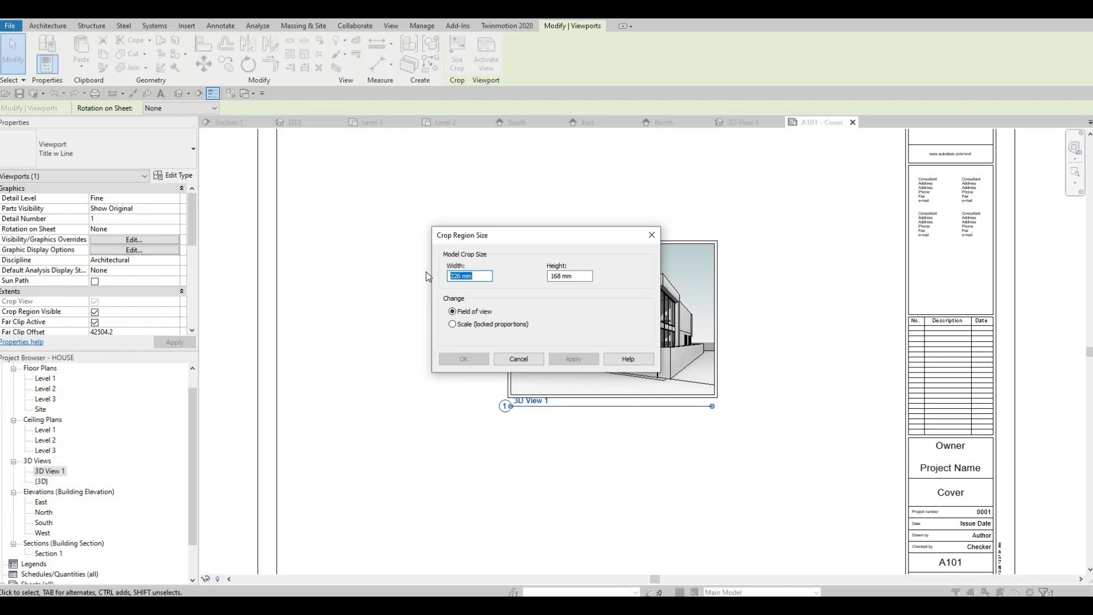
type("400")
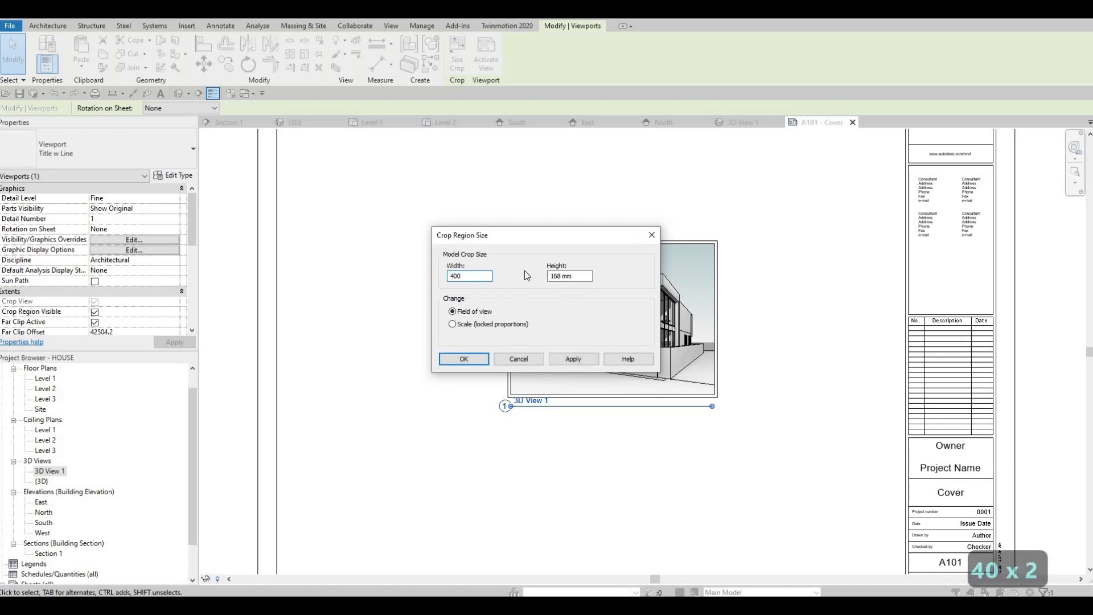
key("Tab")
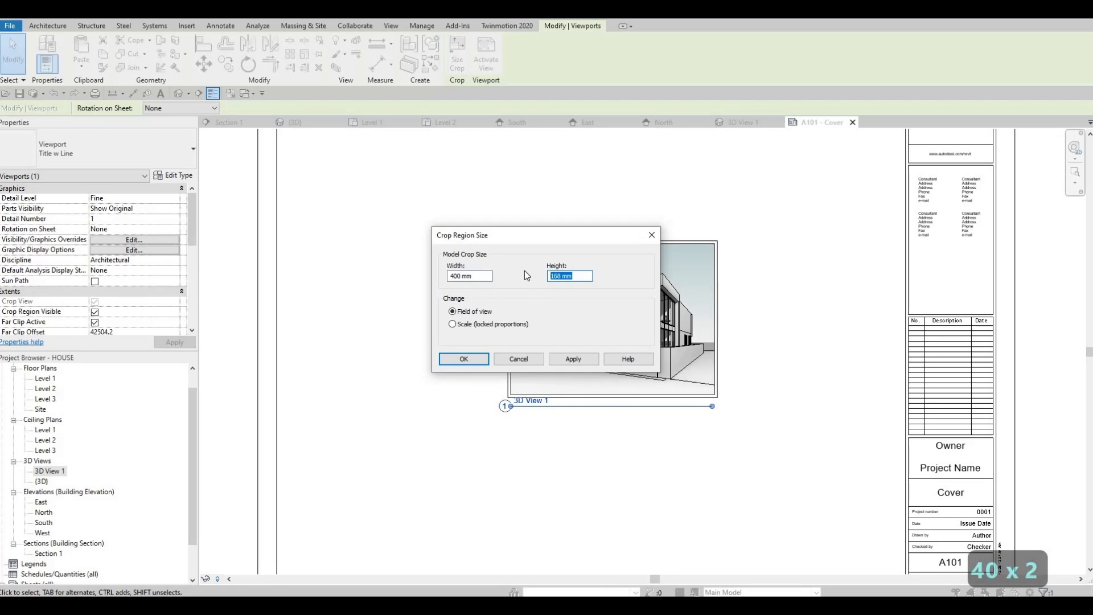
type("250")
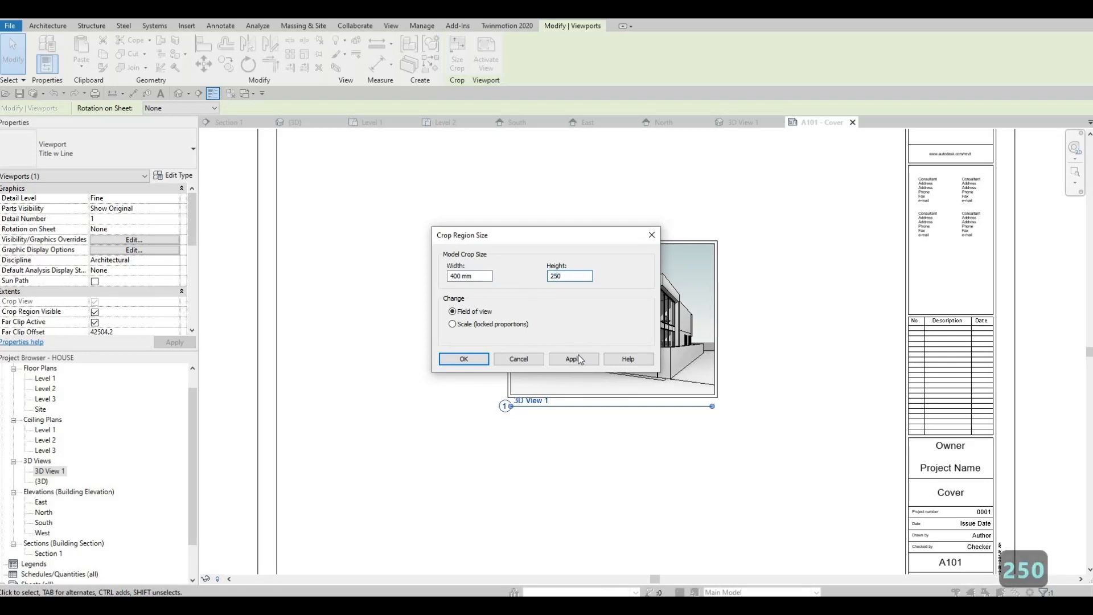
left_click(575, 359)
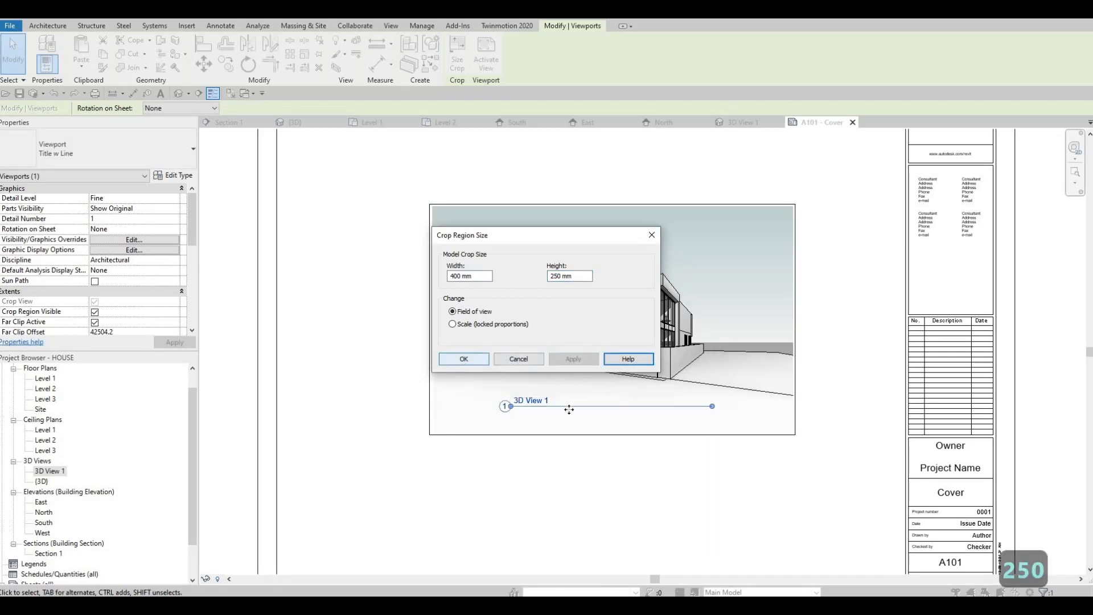
left_click(460, 361)
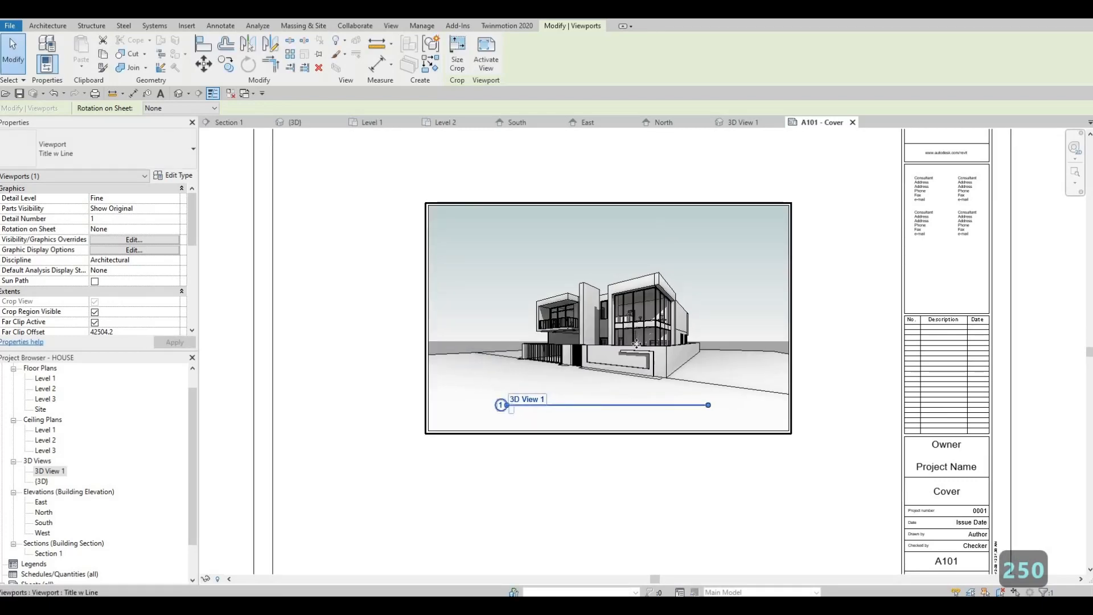
Move the viewport's title below the perspective image, aligned with the image's left edge
scroll(634, 341, "up", 2)
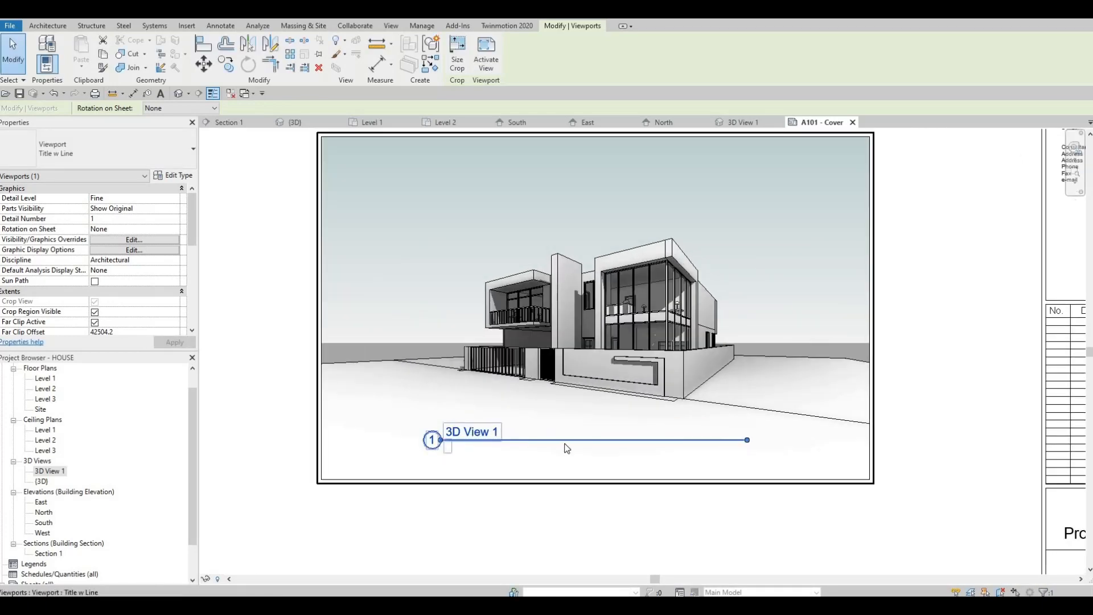
key("Escape")
left_click(539, 380)
scroll(540, 380, "down", 2)
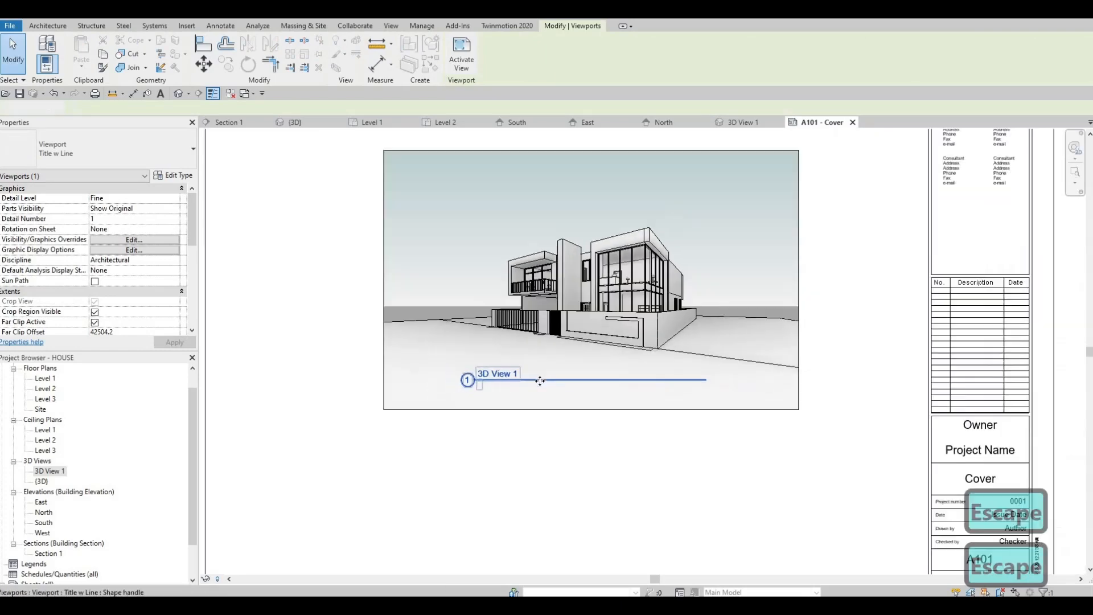
key("Escape")
left_click(518, 405)
left_click_drag(492, 426, 471, 435)
Change the perspective viewport's type to No Title
scroll(615, 419, "down", 3)
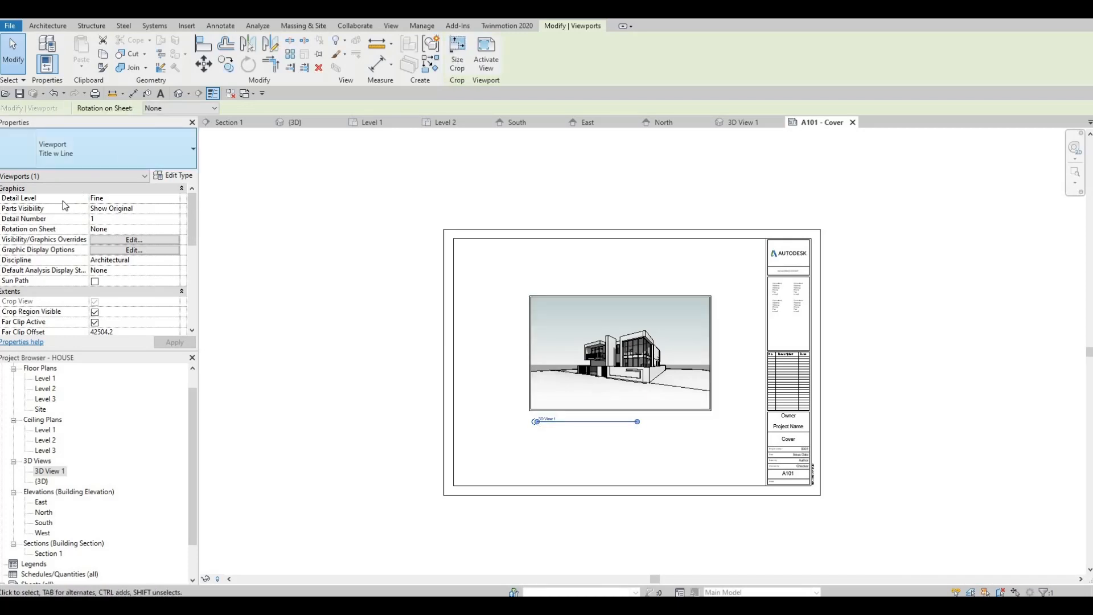
left_click(117, 155)
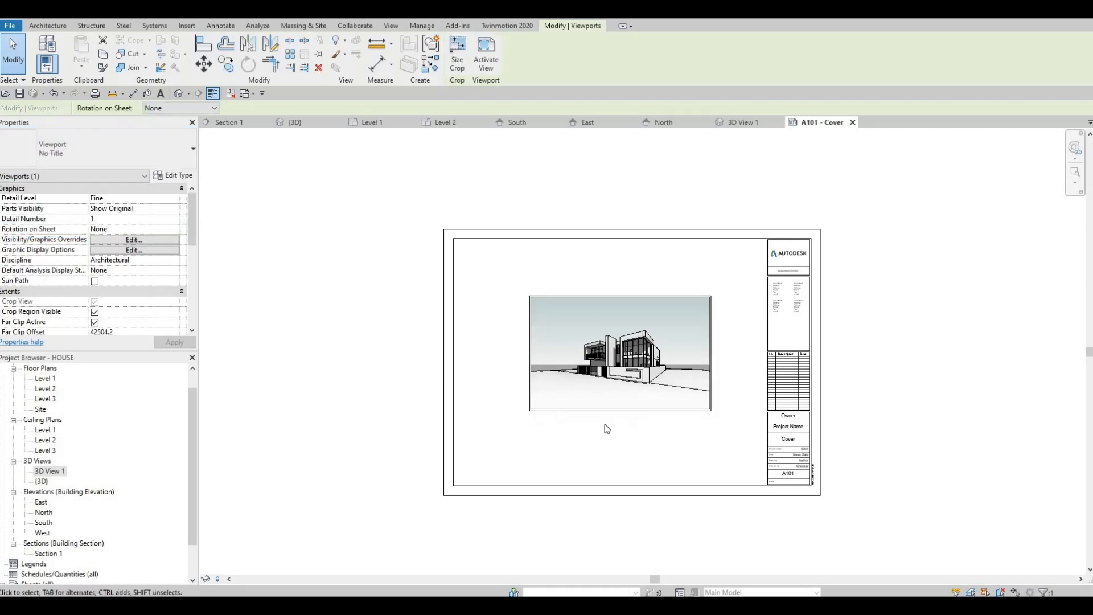
key("Escape")
Nudge the perspective viewport up and slightly left so it sits horizontally centred in the upper part of the Cover sheet
left_click(581, 411)
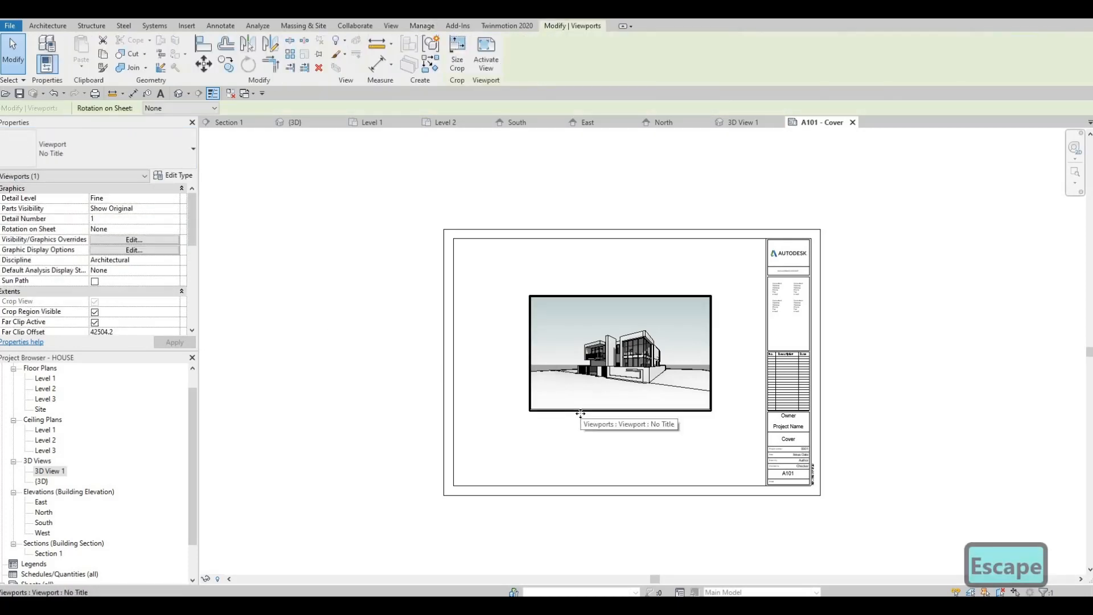
key("Left")
key("Left")
key("Left")
key("Up")
key("Up")
key("Up")
key("Up")
key("Up")
key("Up")
key("Up")
key("Up")
key("Up")
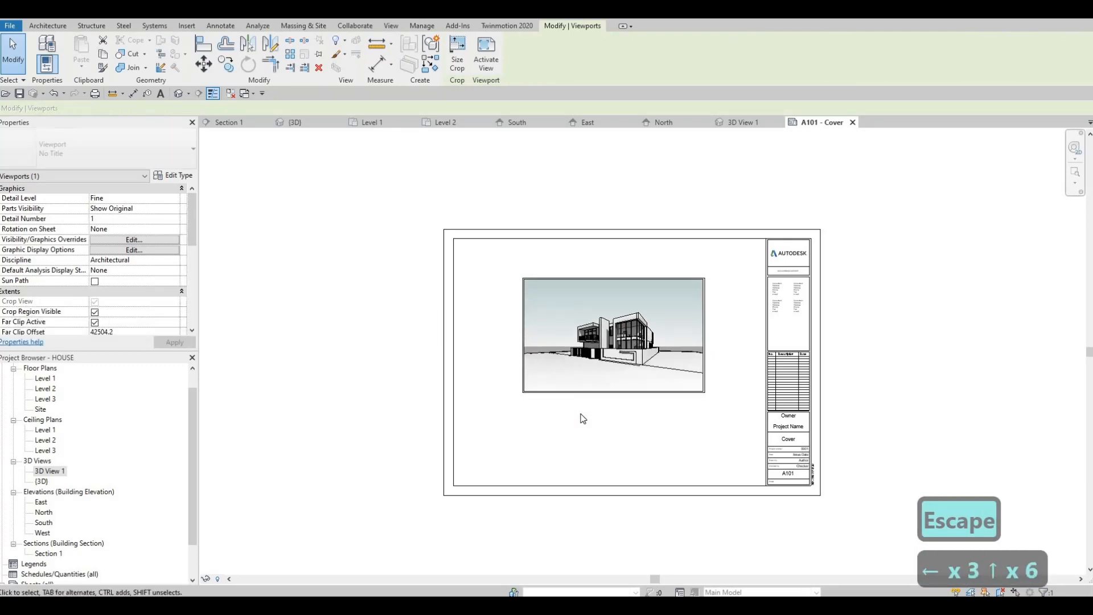
key("Up")
key("Right")
key("Up")
key("Up")
key("Escape")
key("Escape")
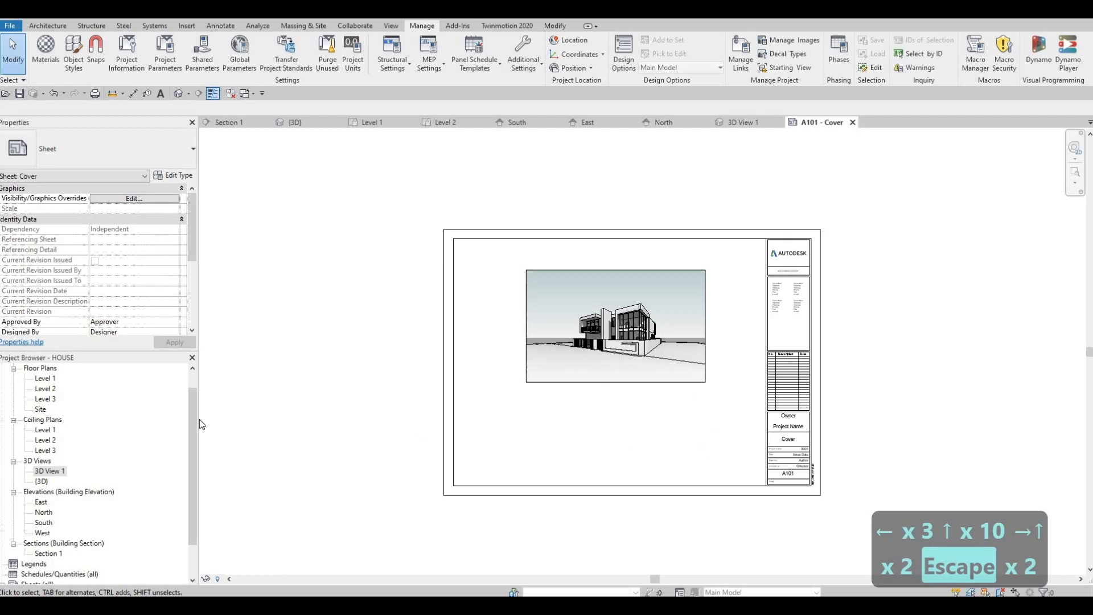
Expand the project's sheet list and create a second sheet with the A1 metric title block
scroll(49, 488, "down", 1)
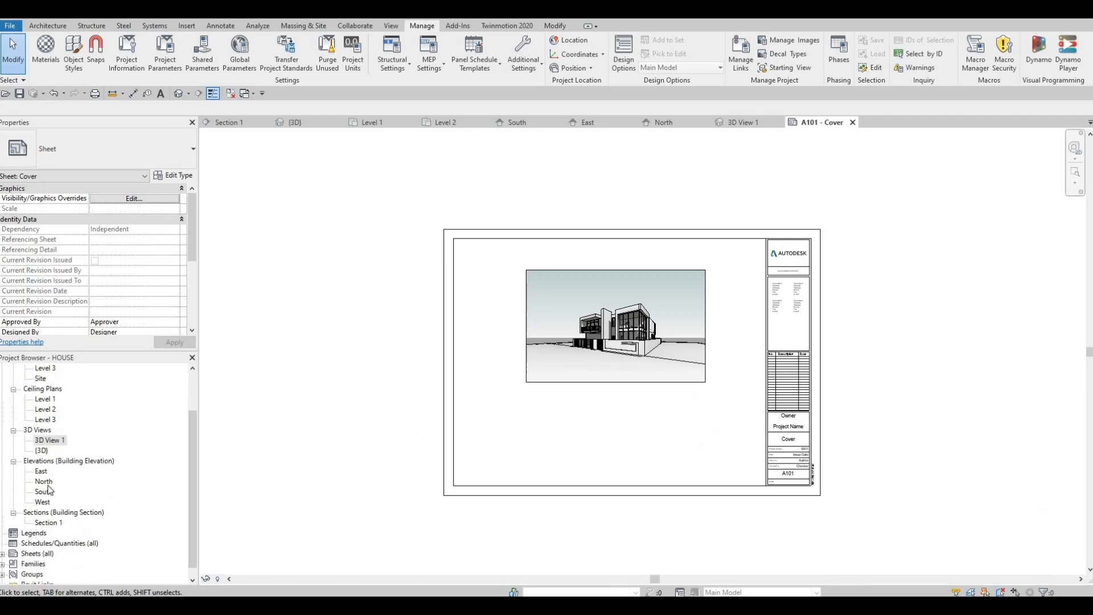
scroll(49, 488, "up", 2)
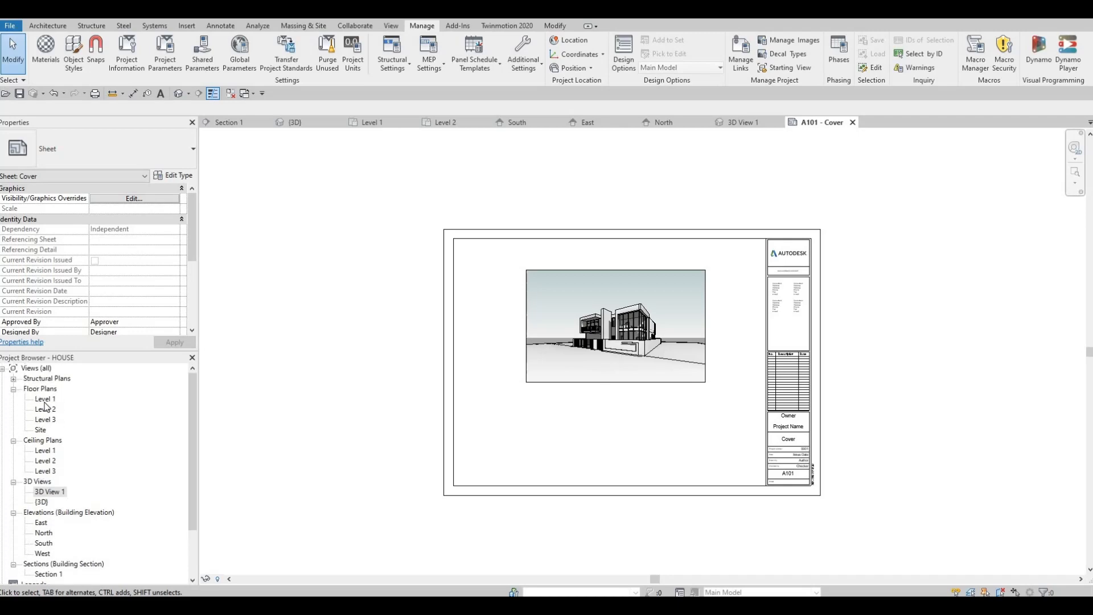
scroll(48, 452, "down", 2)
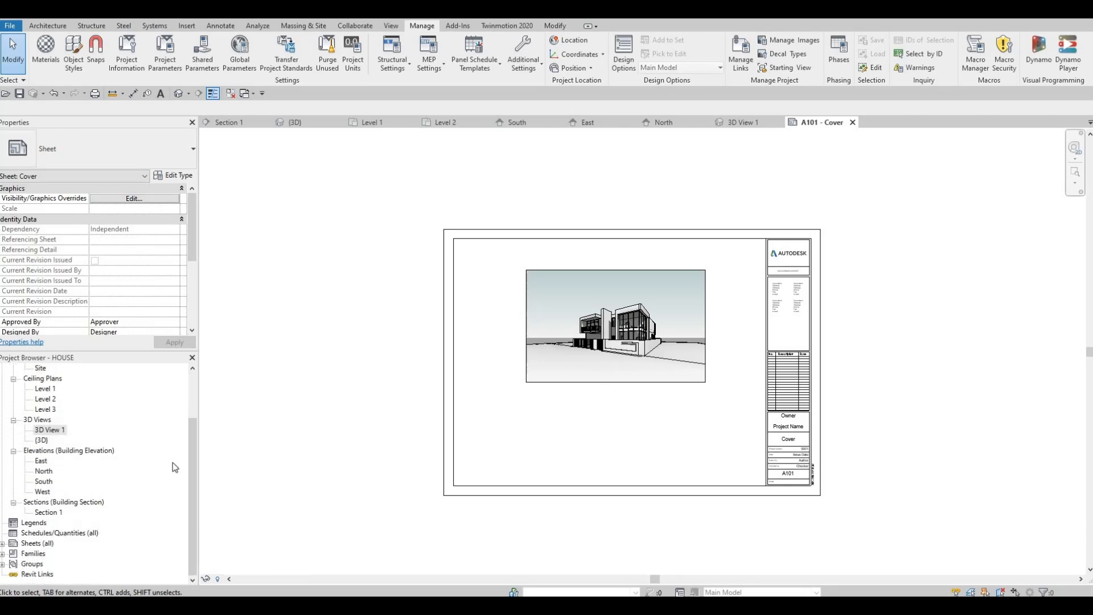
left_click(8, 544)
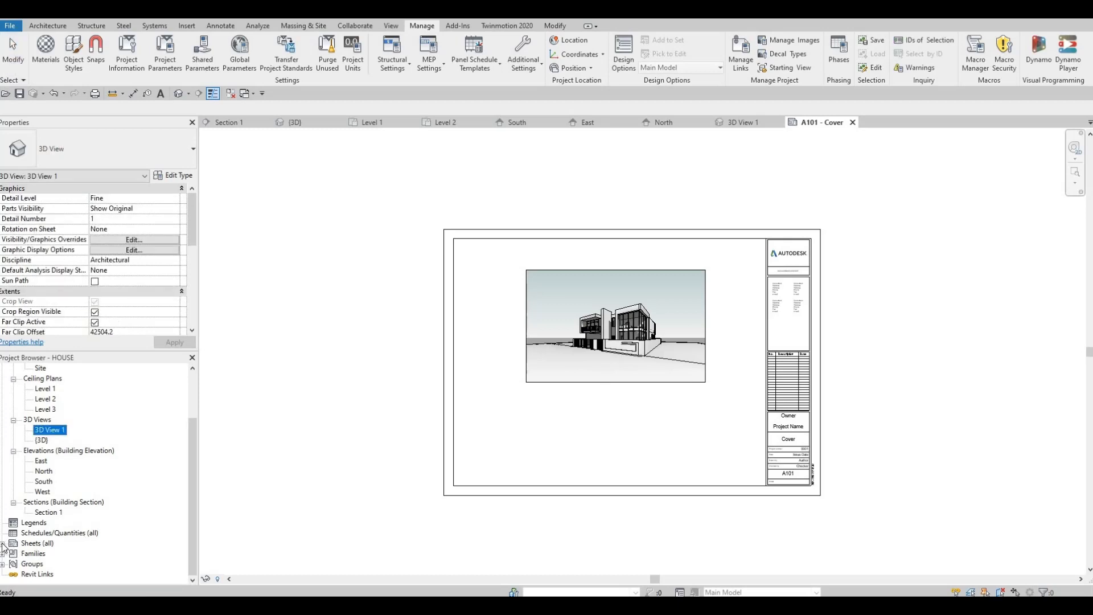
left_click(48, 551)
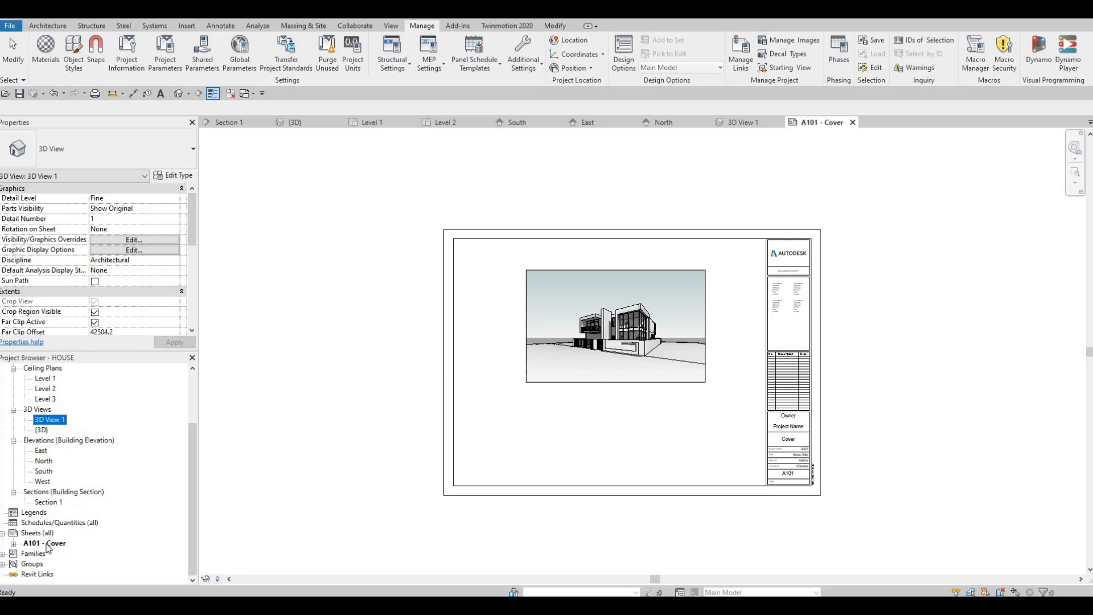
right_click(42, 542)
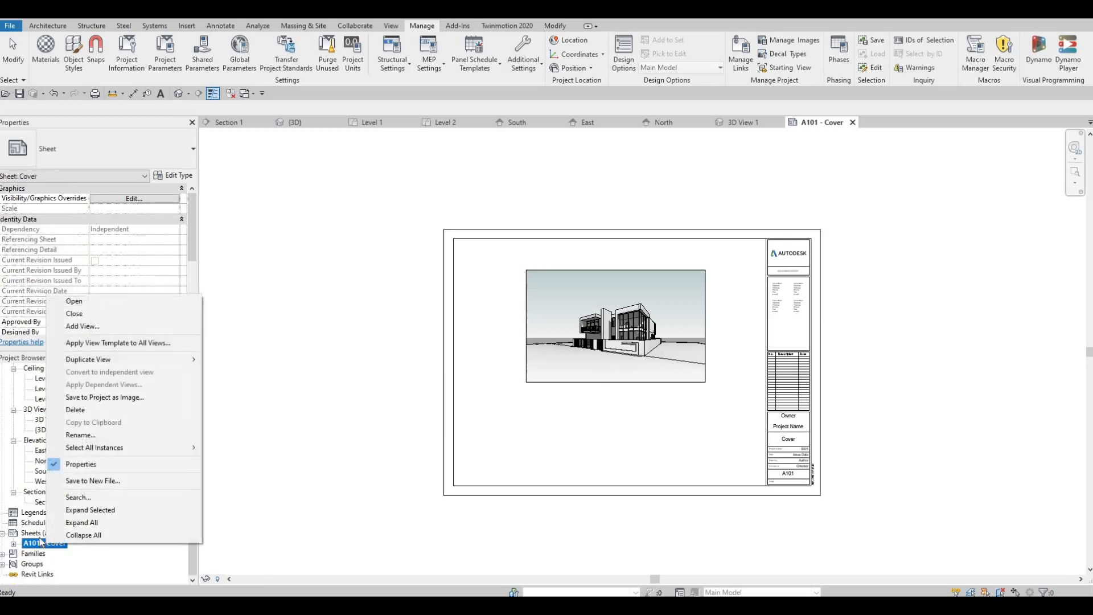
left_click(37, 534)
right_click(37, 533)
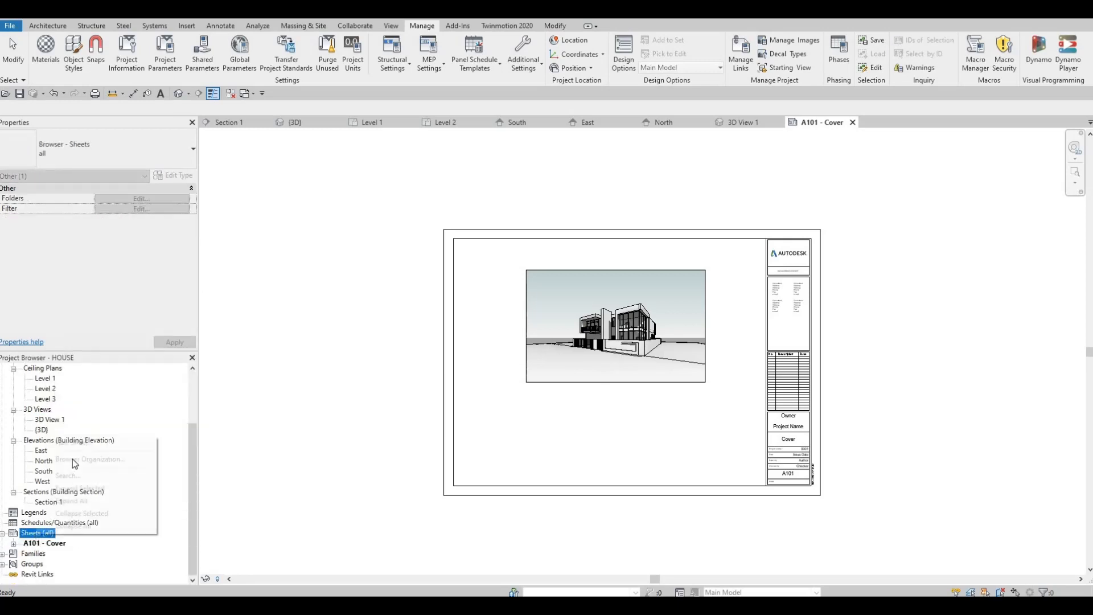
left_click(81, 448)
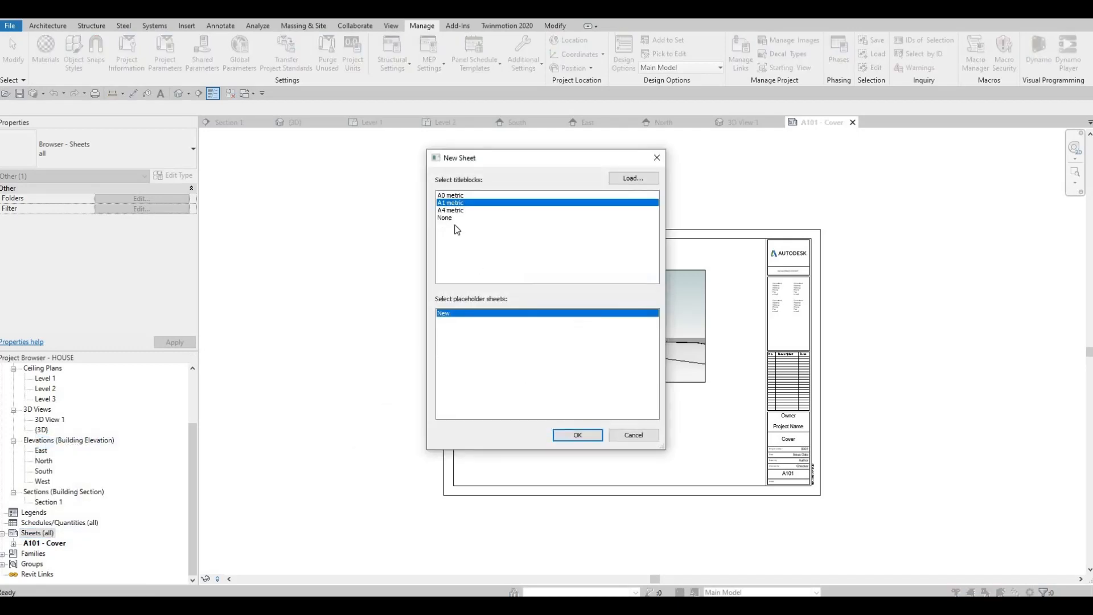
left_click(562, 439)
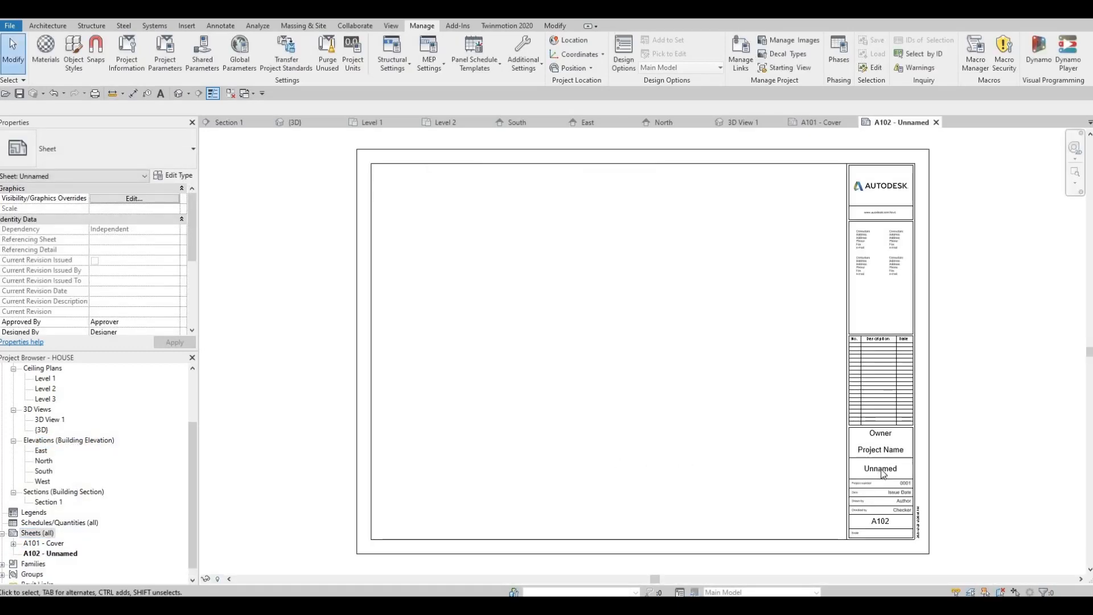
Rename sheet A102 as FIRST FLOOR in its title block
left_click(881, 471)
left_click(882, 470)
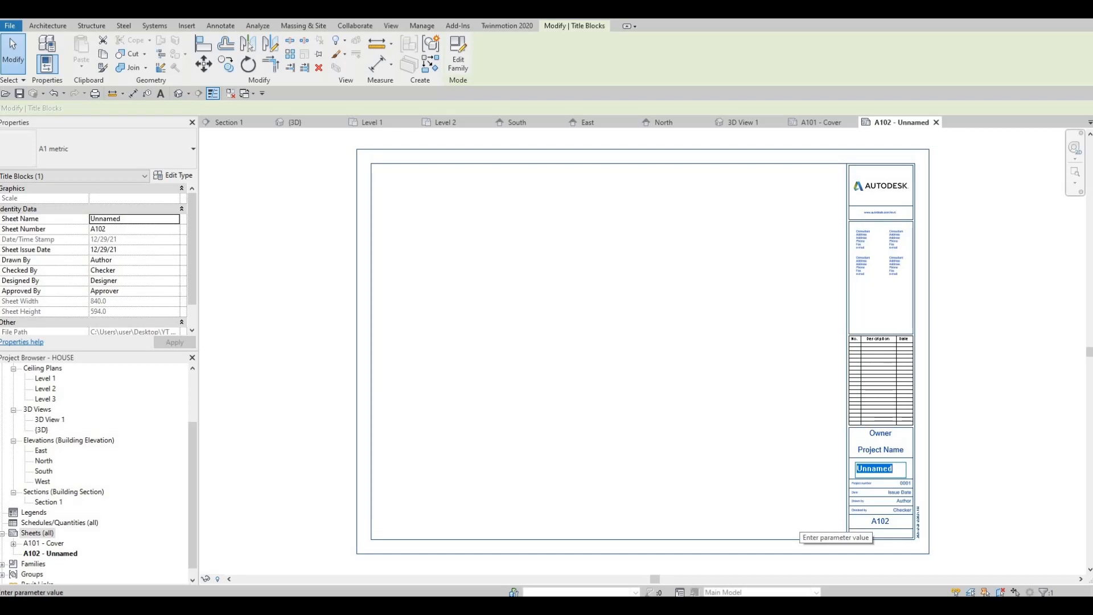
type("Fi")
key("BackSpace")
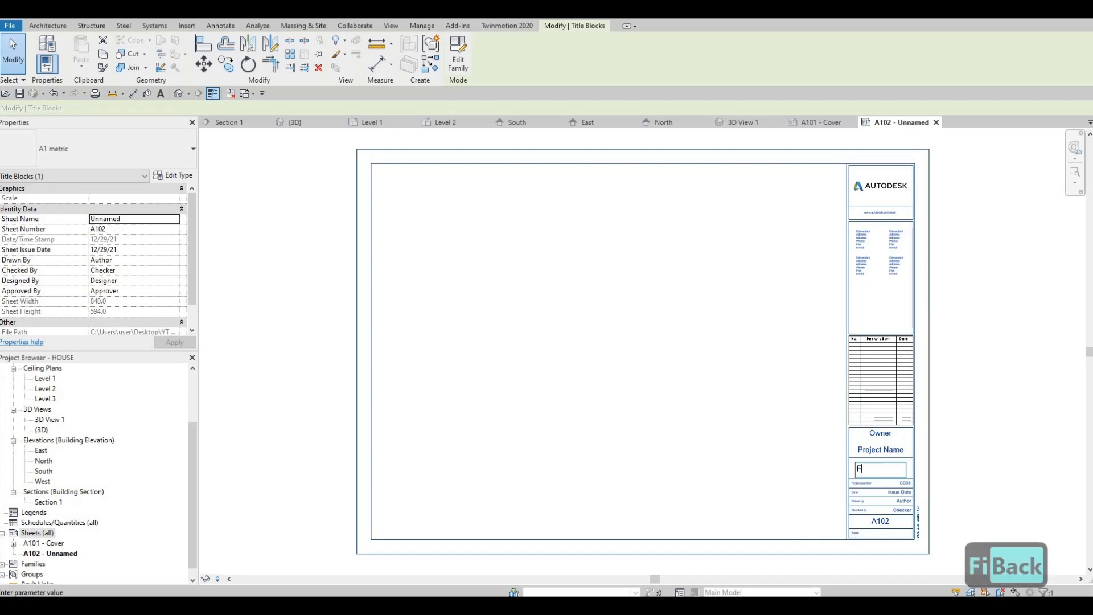
type("lRST")
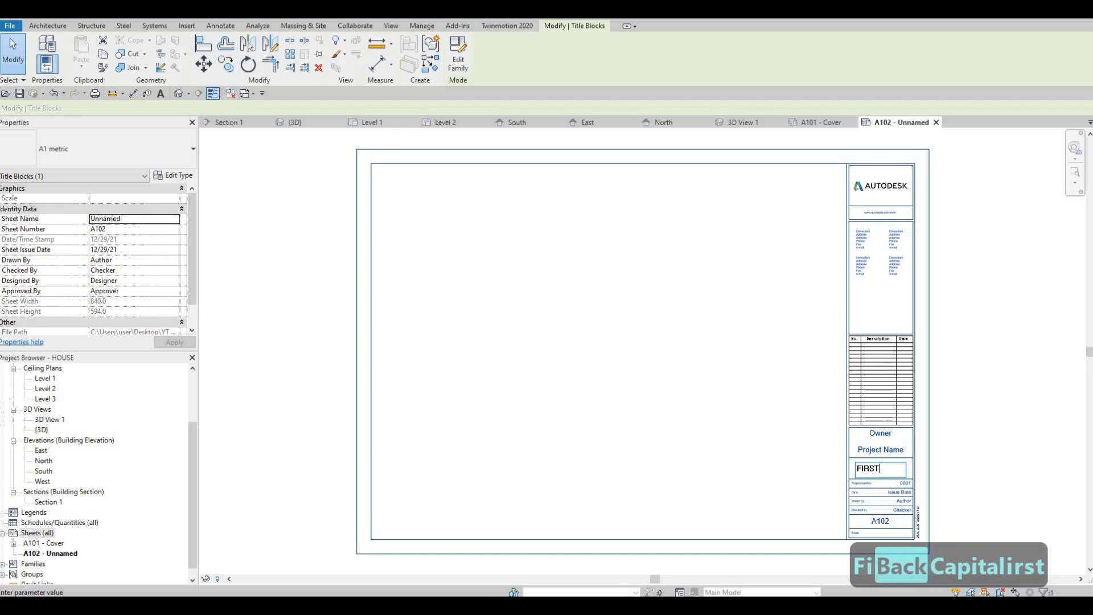
type(" FLOOR")
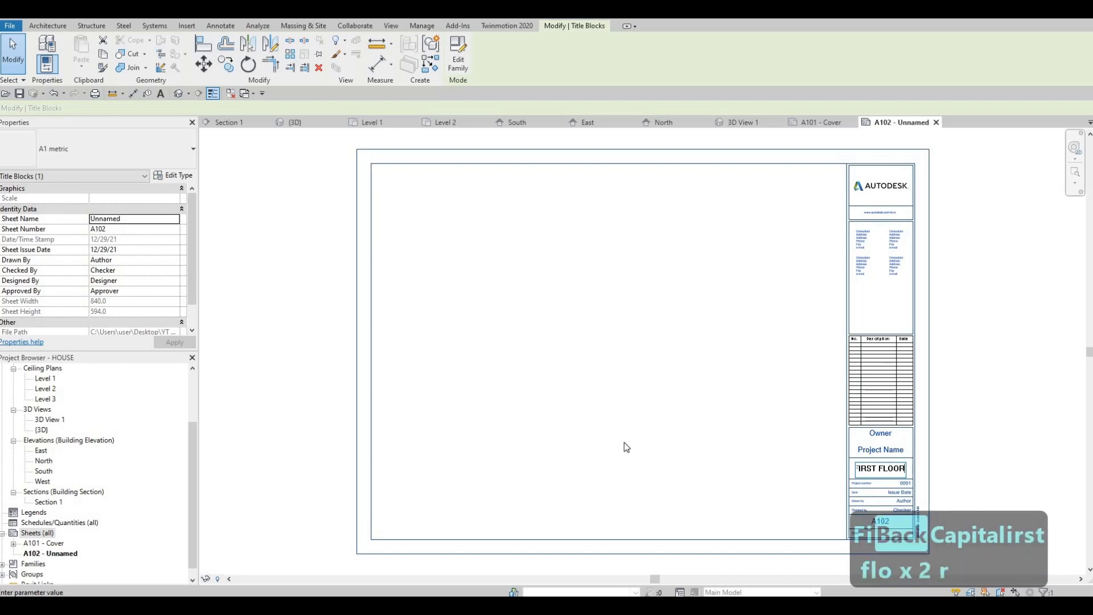
left_click(298, 400)
Collapse the ceiling plans and place the Level 1 floor plan on the FIRST FLOOR sheet, within the drawing area
scroll(46, 407, "up", 1)
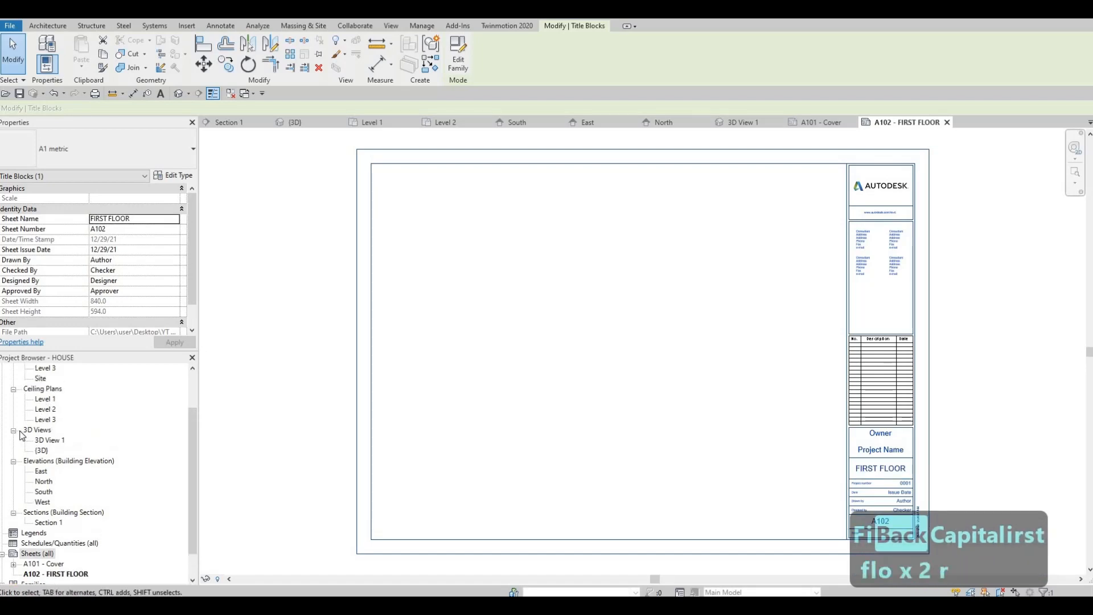
scroll(21, 435, "up", 2)
key("Escape")
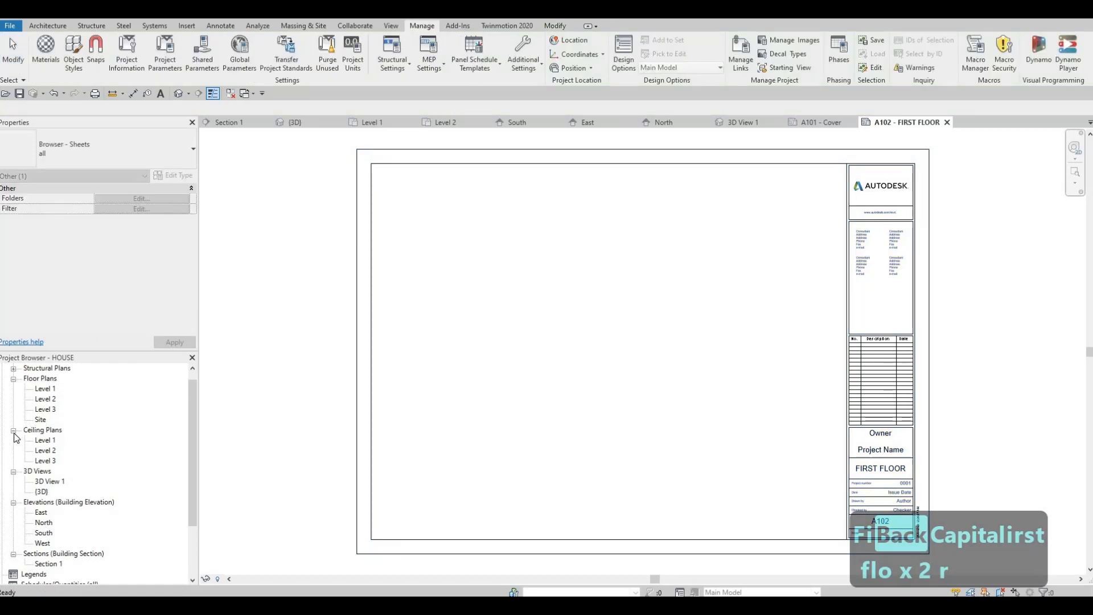
left_click(45, 389)
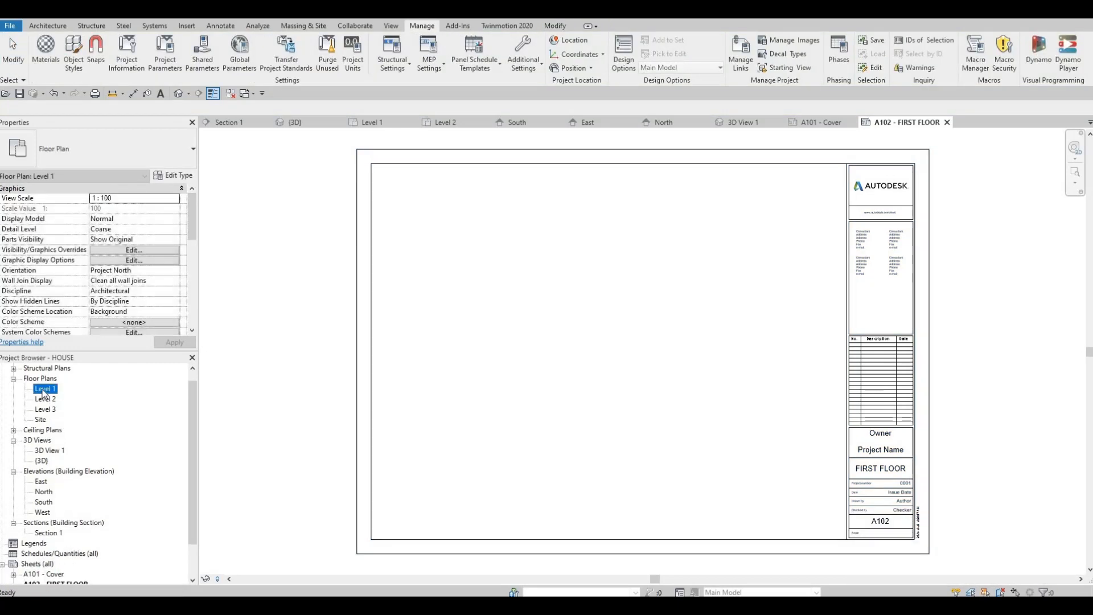
left_click_drag(560, 341, 639, 365)
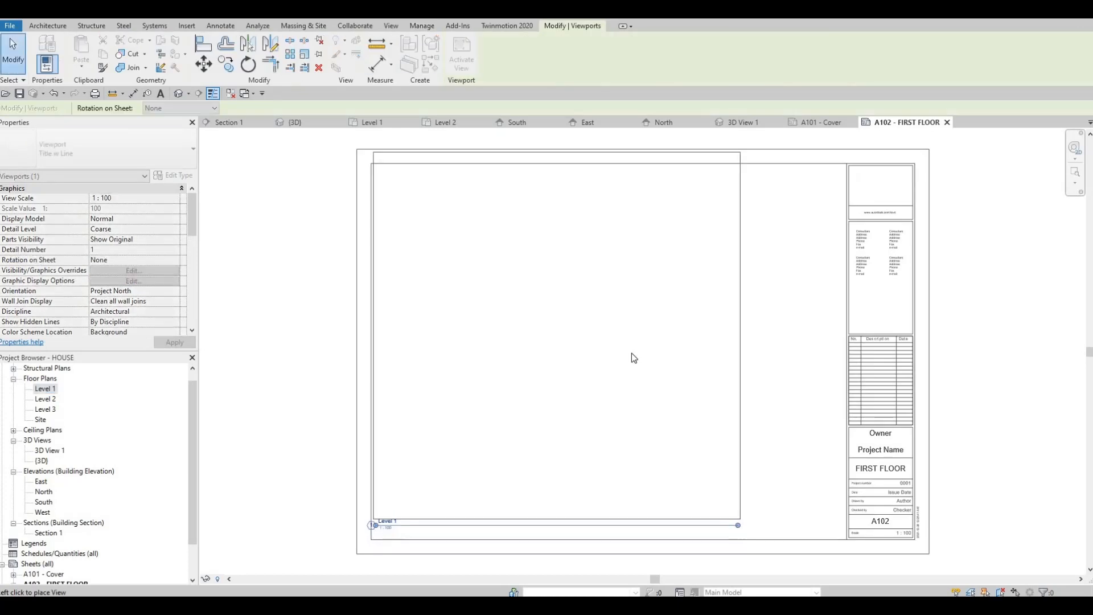
left_click(626, 355)
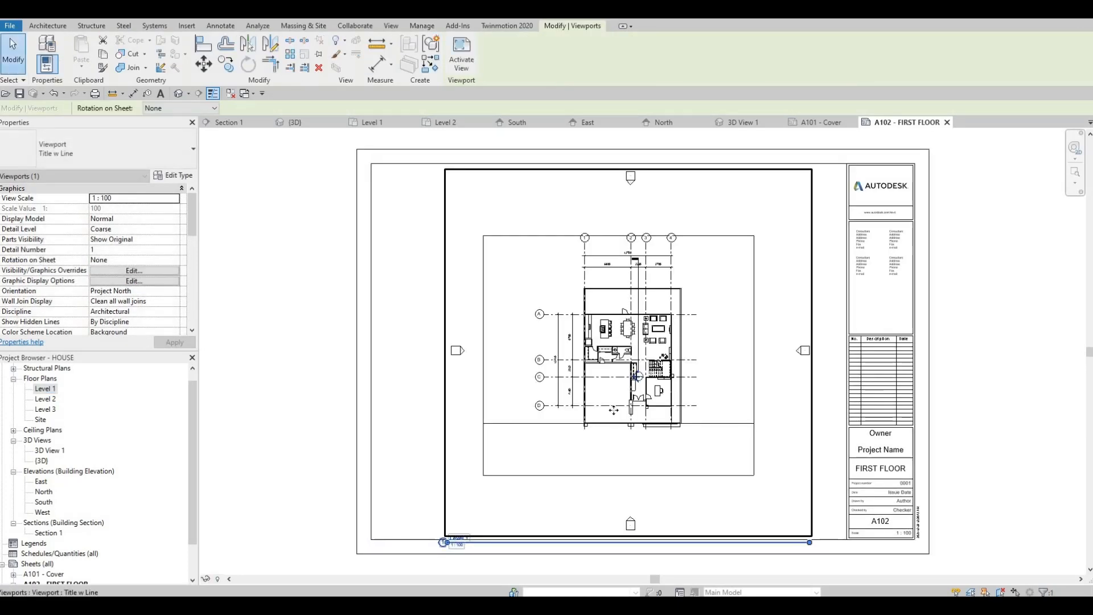
Nudge the Level 1 viewport up and left until the plan is centred in the drawing area and its title is inside the border
key("Up")
key("Up")
key("Up")
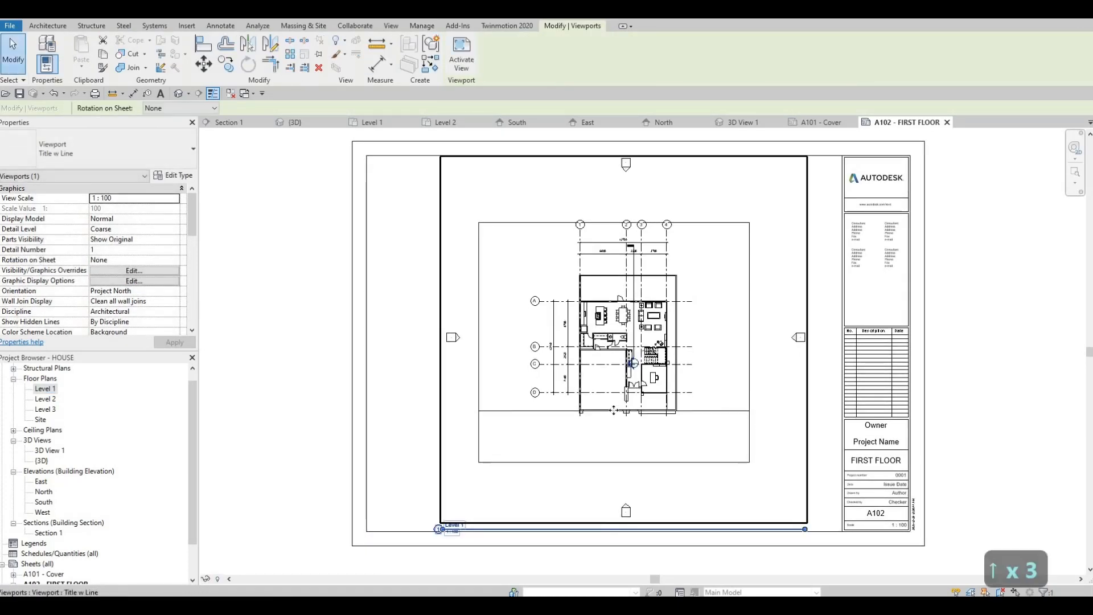
key("Left")
key("Left")
key("Left")
key("Left")
key("Left")
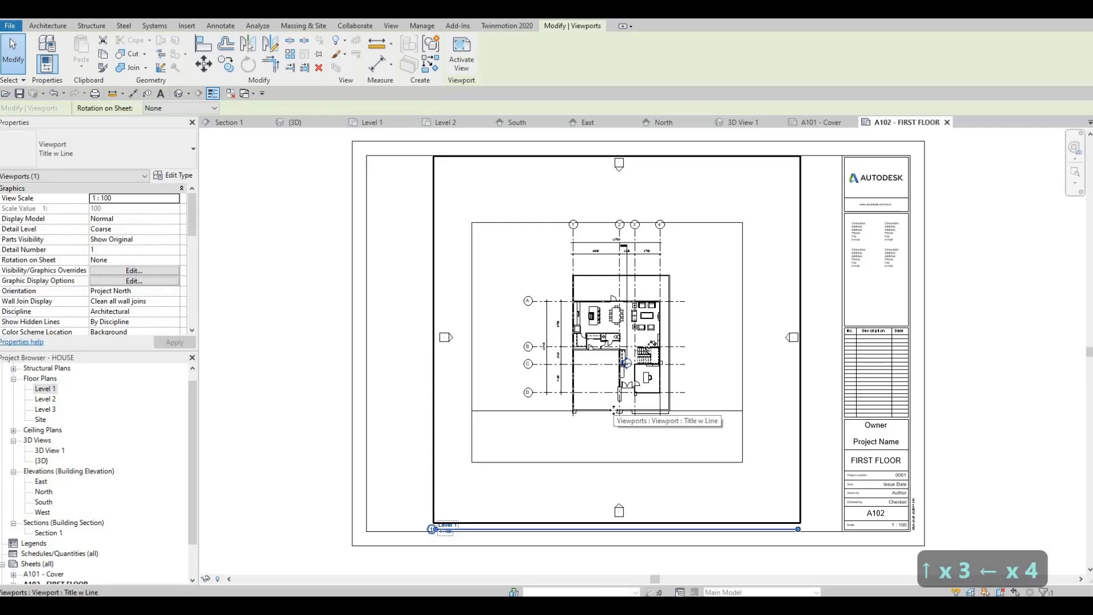
key("Up")
key("Up")
key("Up")
key("Left")
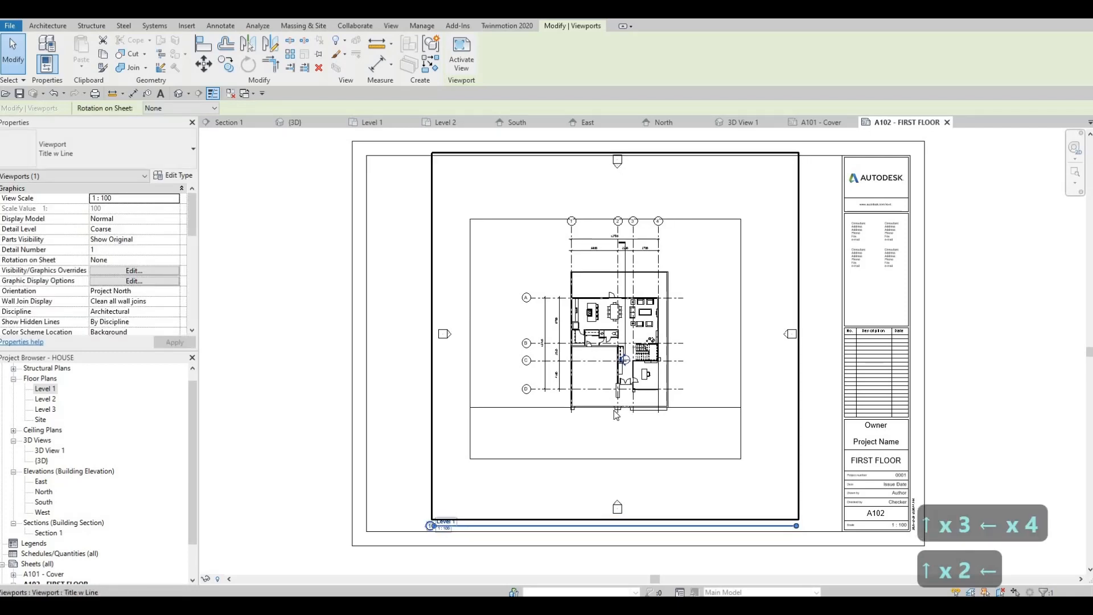
key("Escape")
key("Escape")
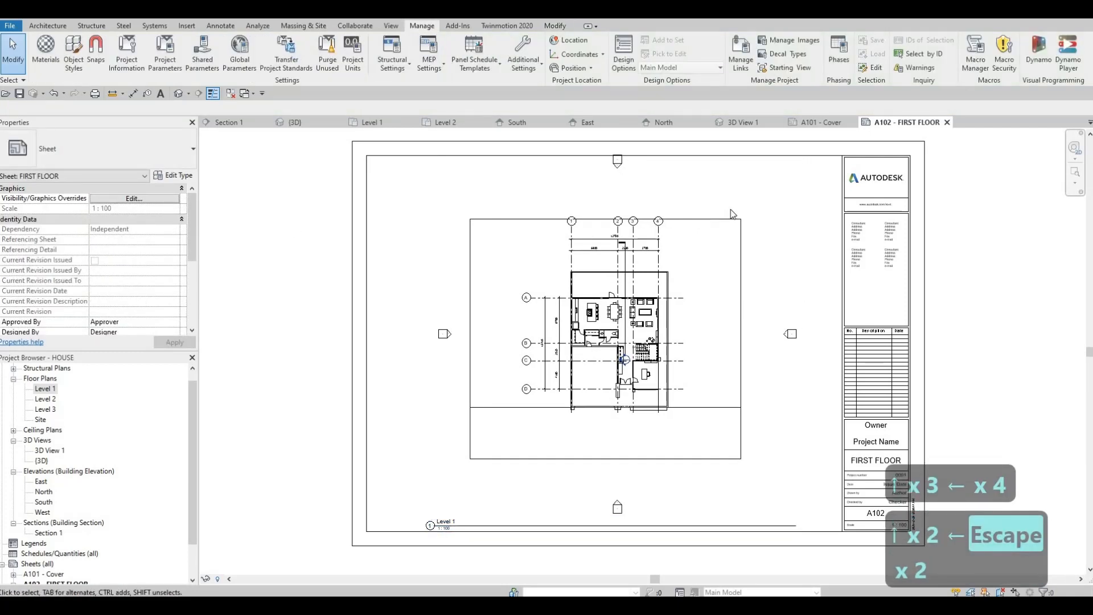
Close all inactive views except the FIRST FLOOR sheet and open the Level 1 floor plan view
left_click(381, 228)
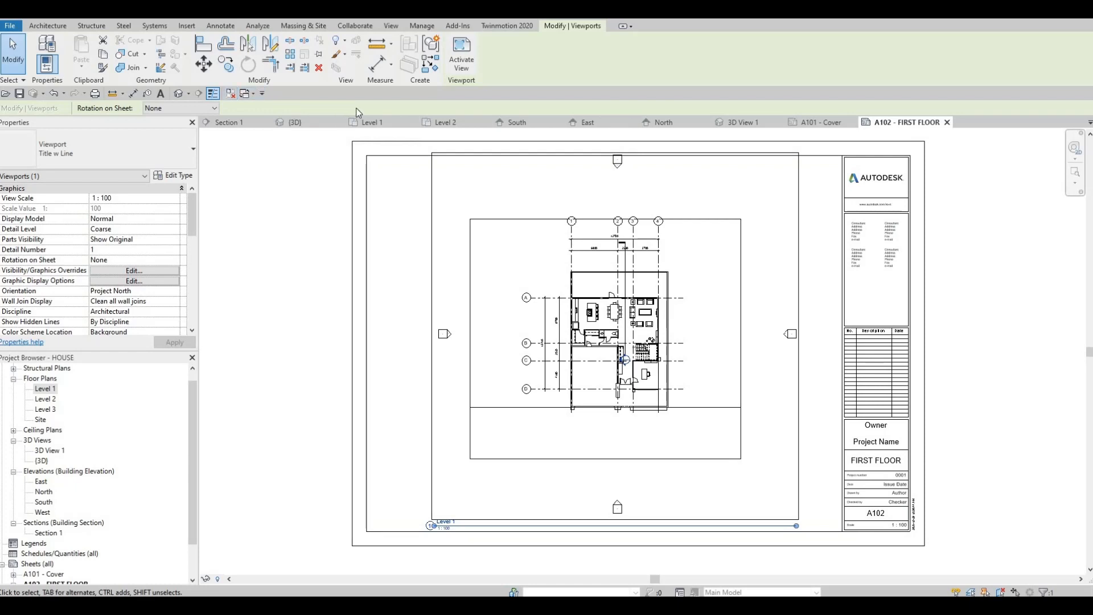
left_click(227, 95)
scroll(51, 407, "up", 1)
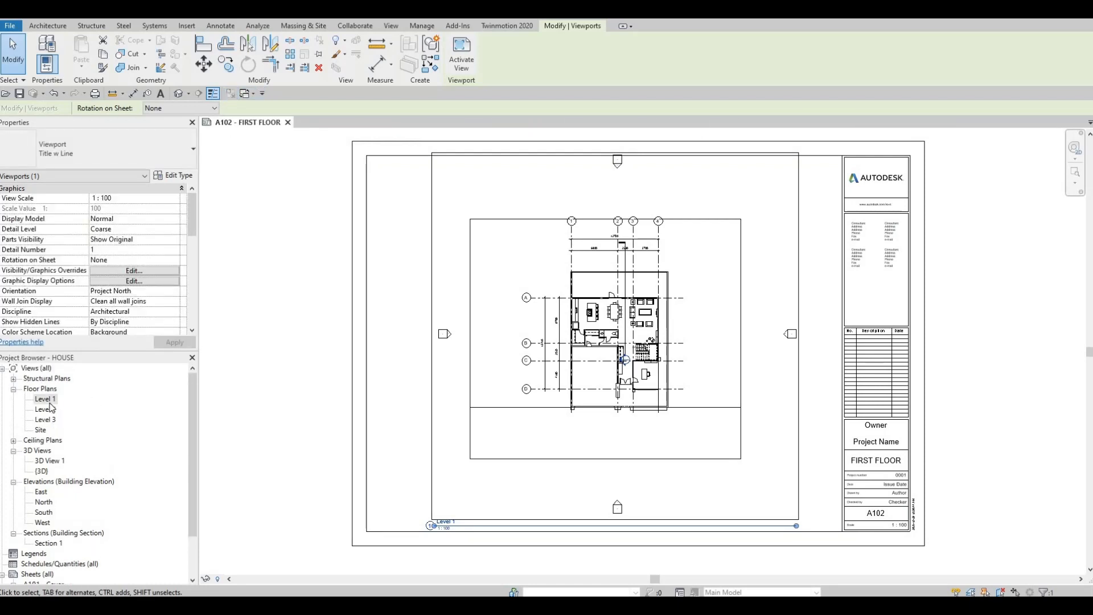
double_click(46, 398)
scroll(504, 360, "up", 1)
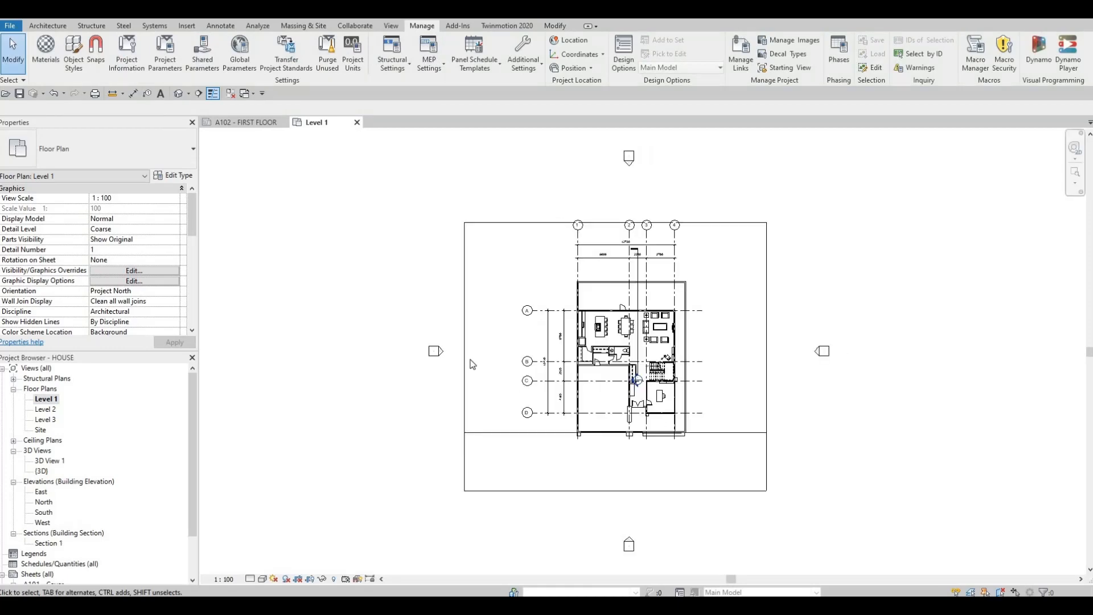
Turn on Crop View and Annotation Crop for the Level 1 floor plan and display its crop region
scroll(154, 285, "down", 3)
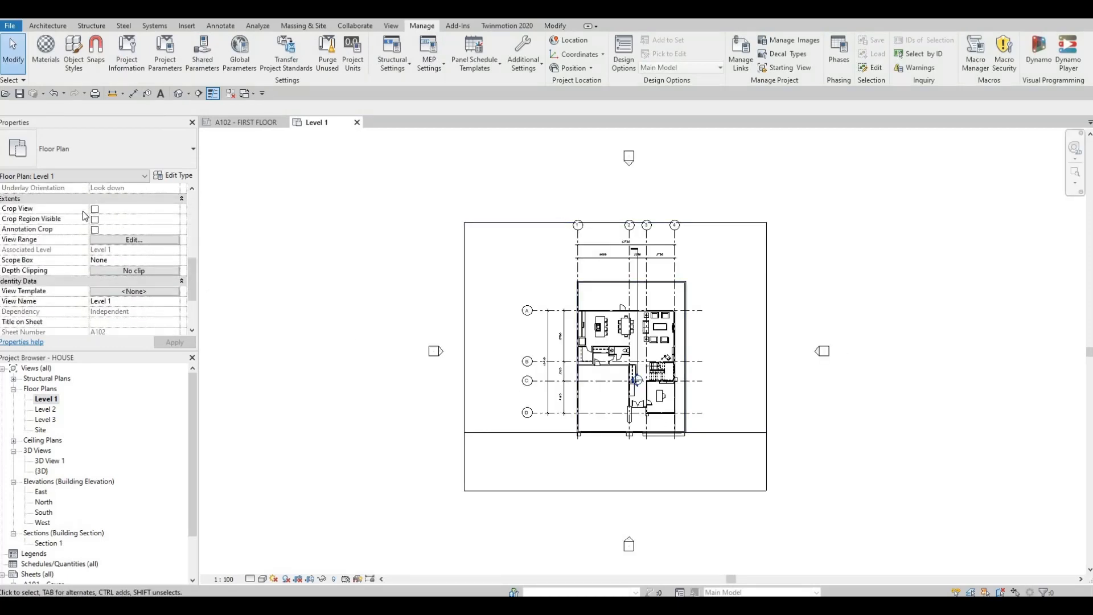
left_click(95, 210)
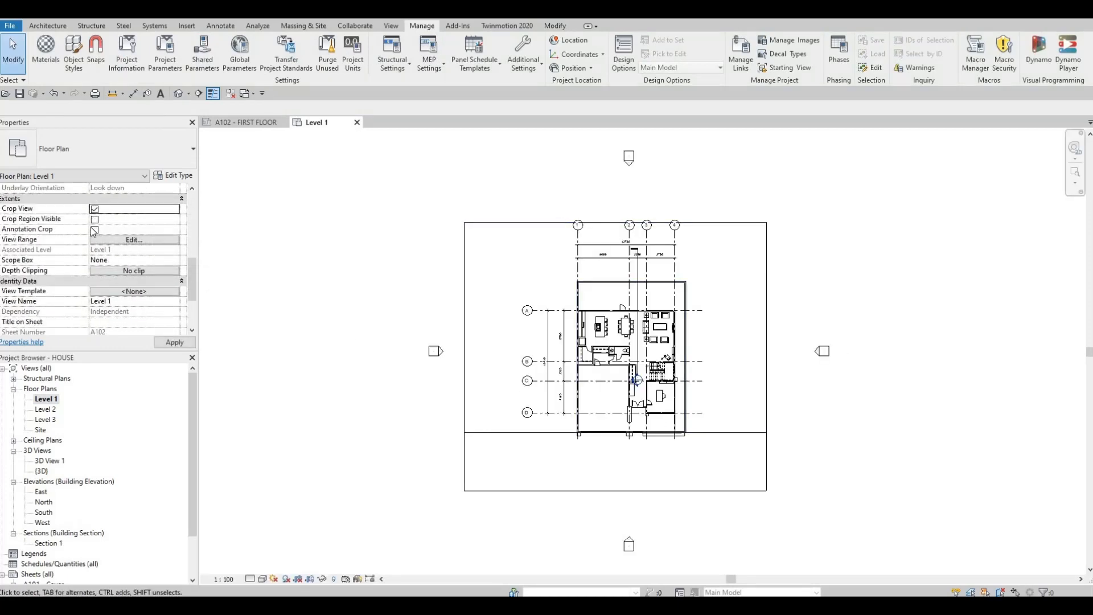
left_click(95, 219)
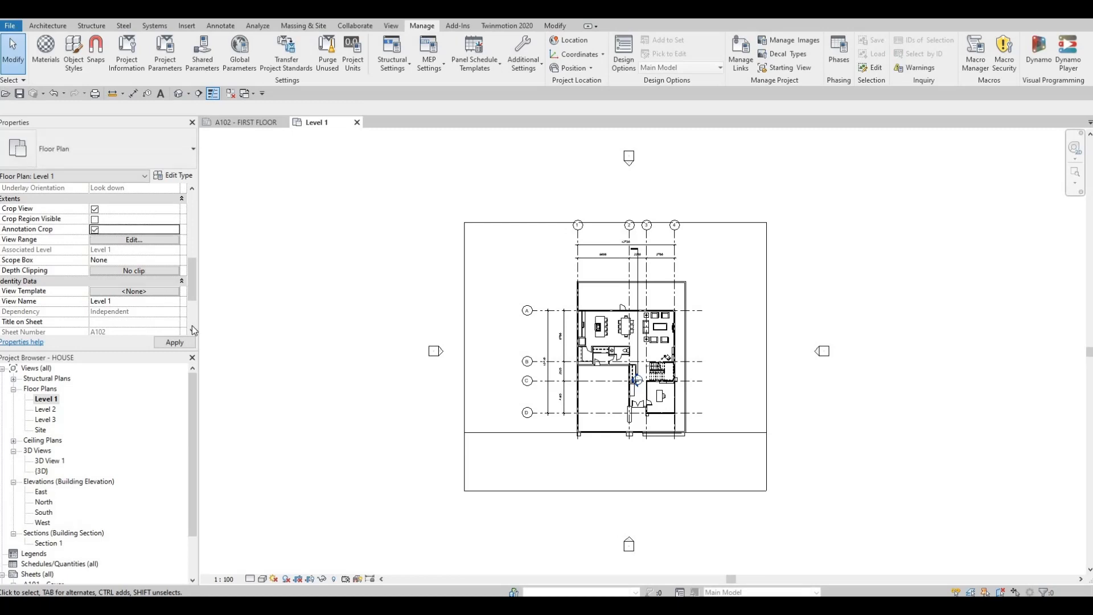
left_click(174, 342)
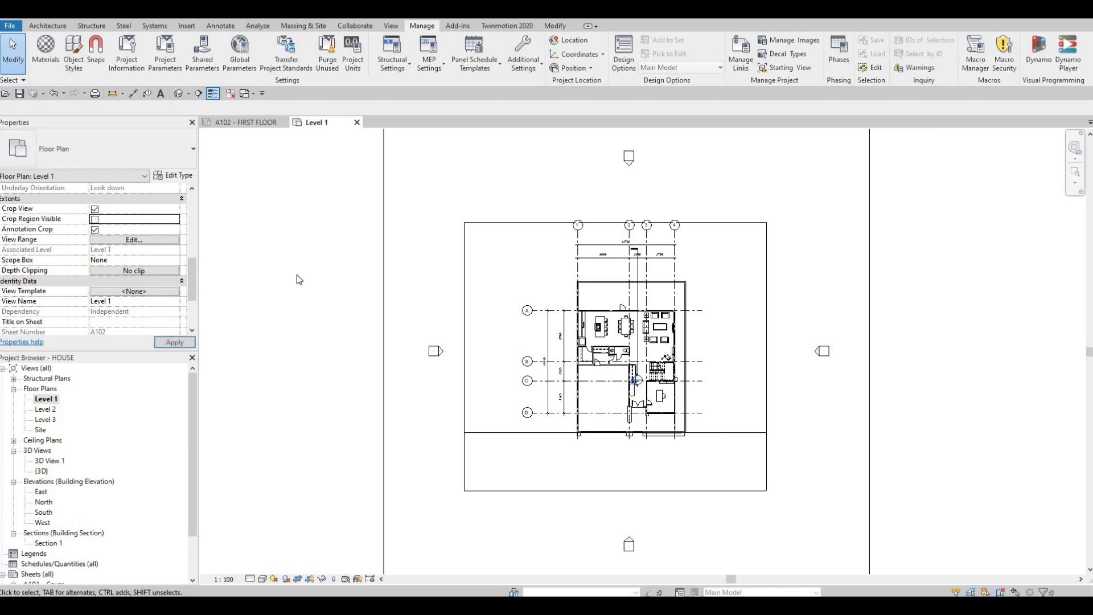
Switch off Crop Region Visible and Annotation Crop for the Level 1 floor plan
scroll(296, 275, "down", 2)
left_click(94, 220)
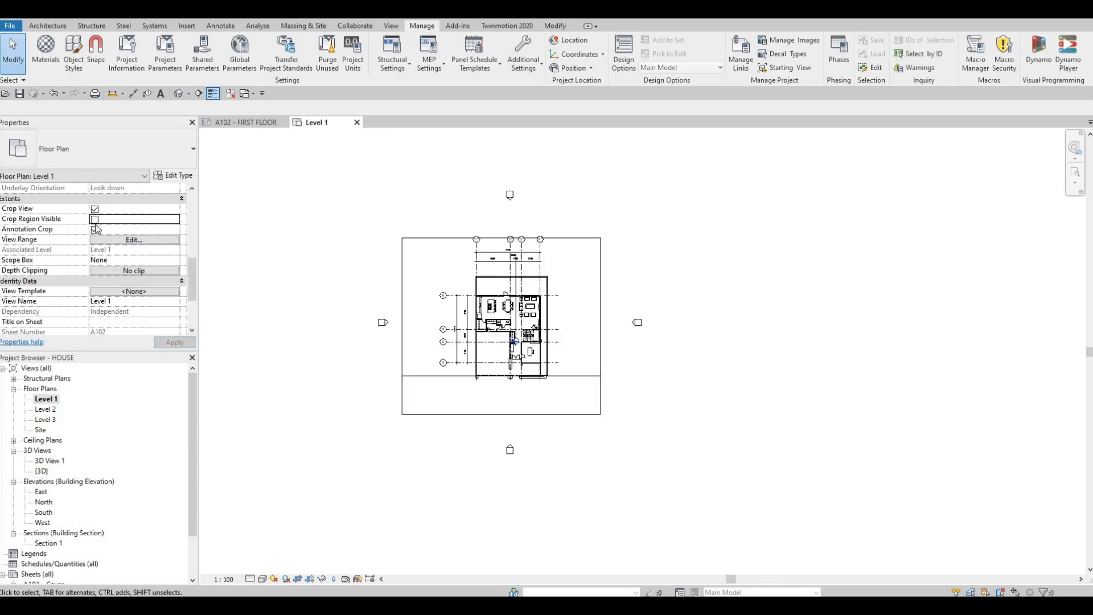
left_click(96, 229)
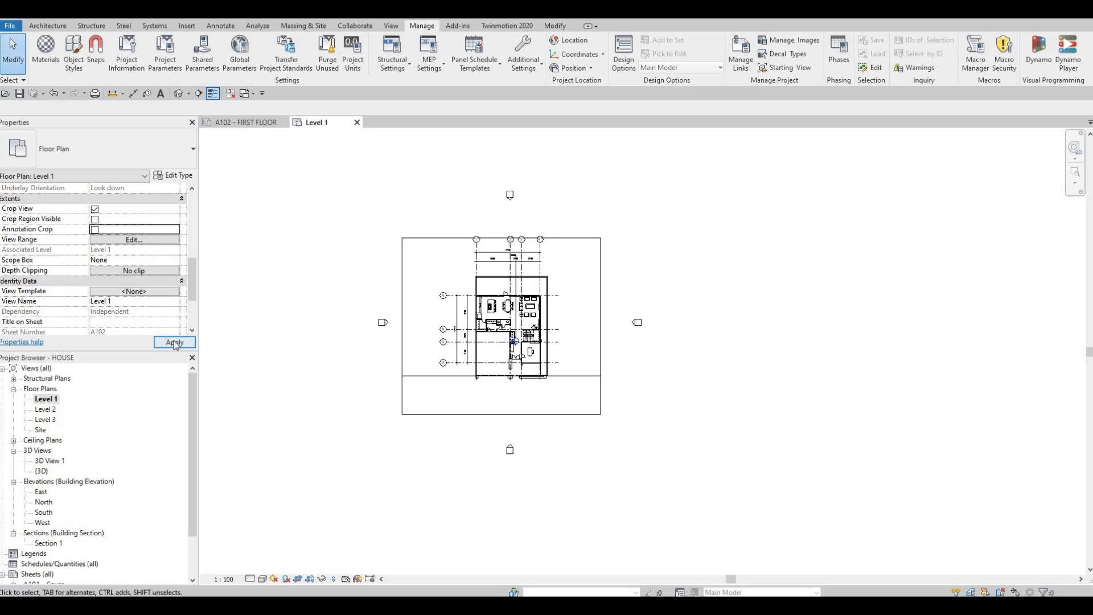
left_click(174, 342)
left_click(443, 342)
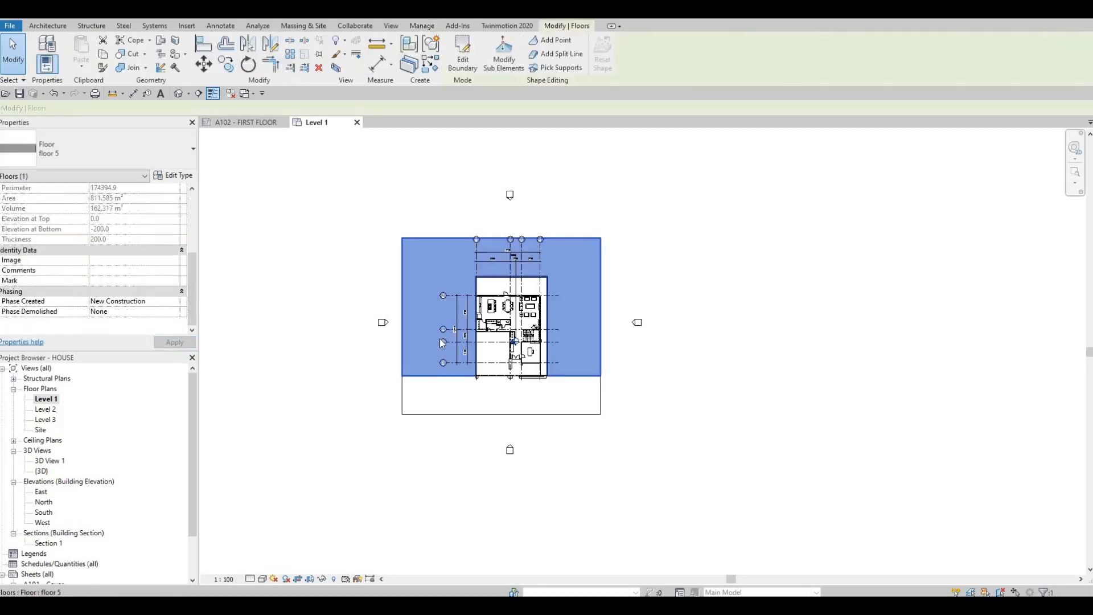
key("Escape")
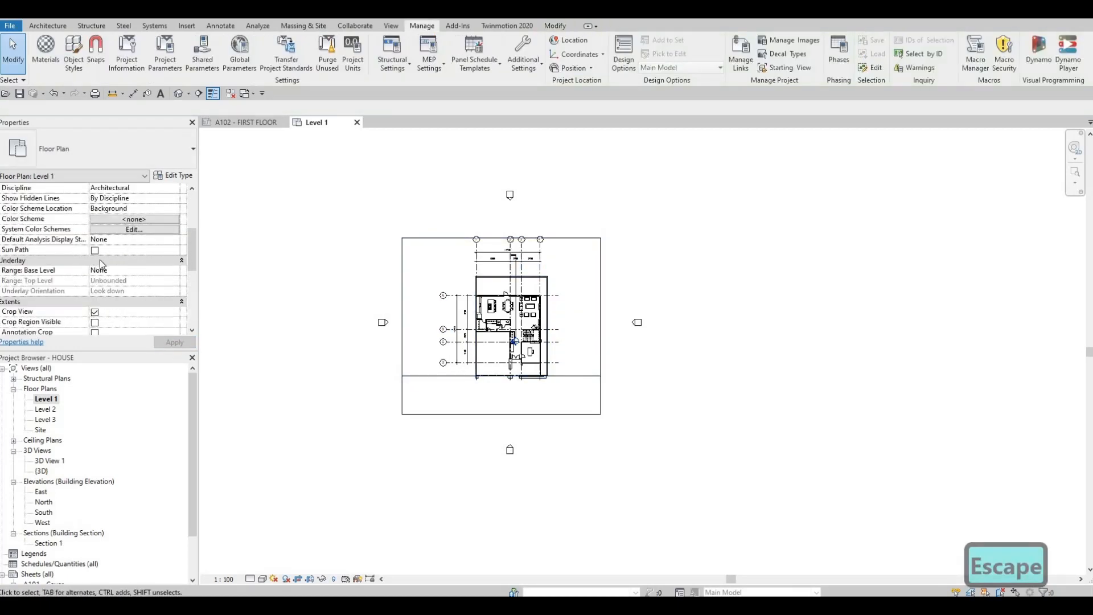
Make the crop region of the Level 1 floor plan visible with Annotation Crop left off
scroll(110, 284, "down", 5)
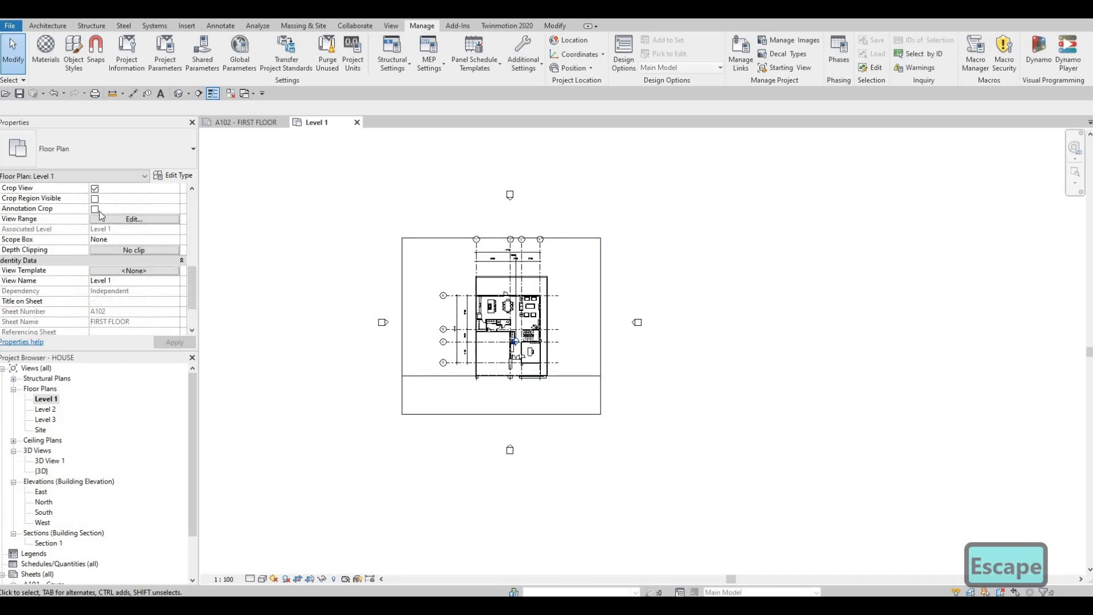
left_click(187, 340)
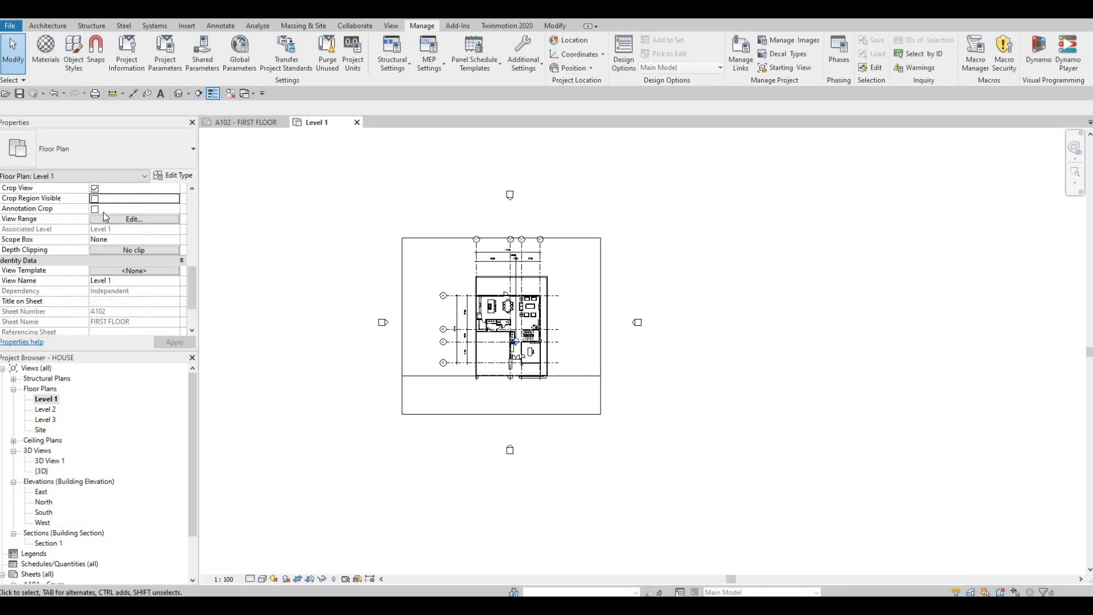
key("space")
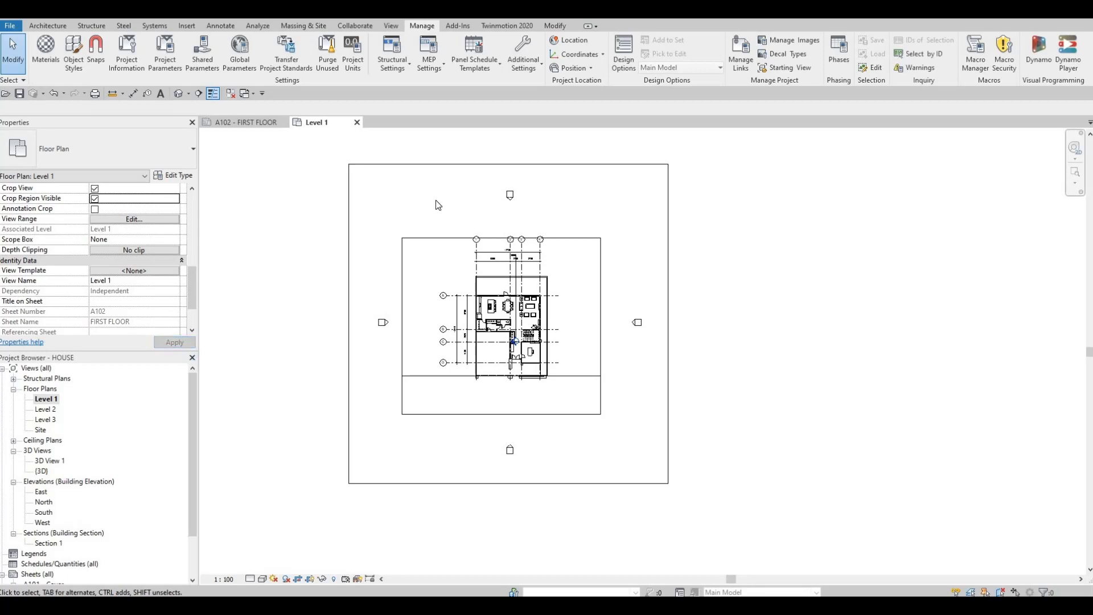
key("Escape")
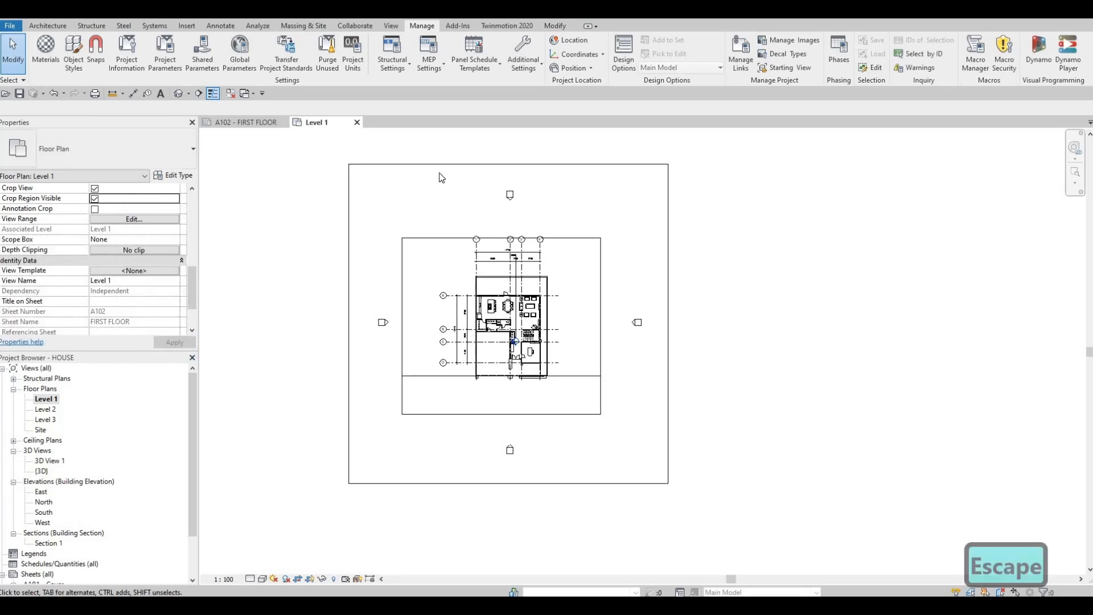
Shrink the crop region on all four sides to just outside the site floor's outline, excluding the elevation markers
left_click(489, 164)
left_click_drag(508, 164, 511, 230)
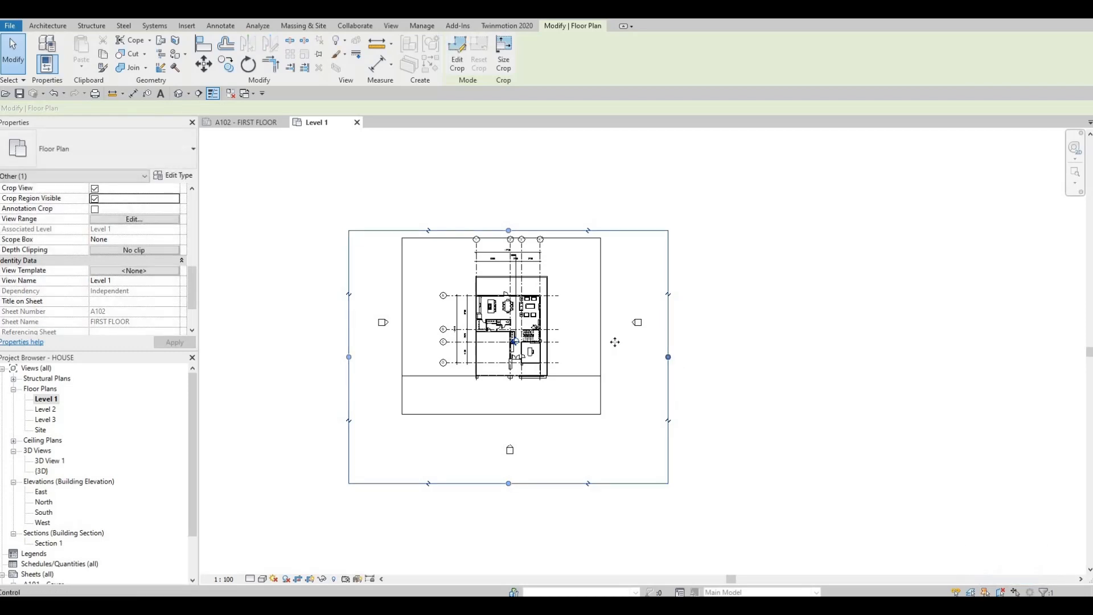
left_click_drag(615, 342, 606, 343)
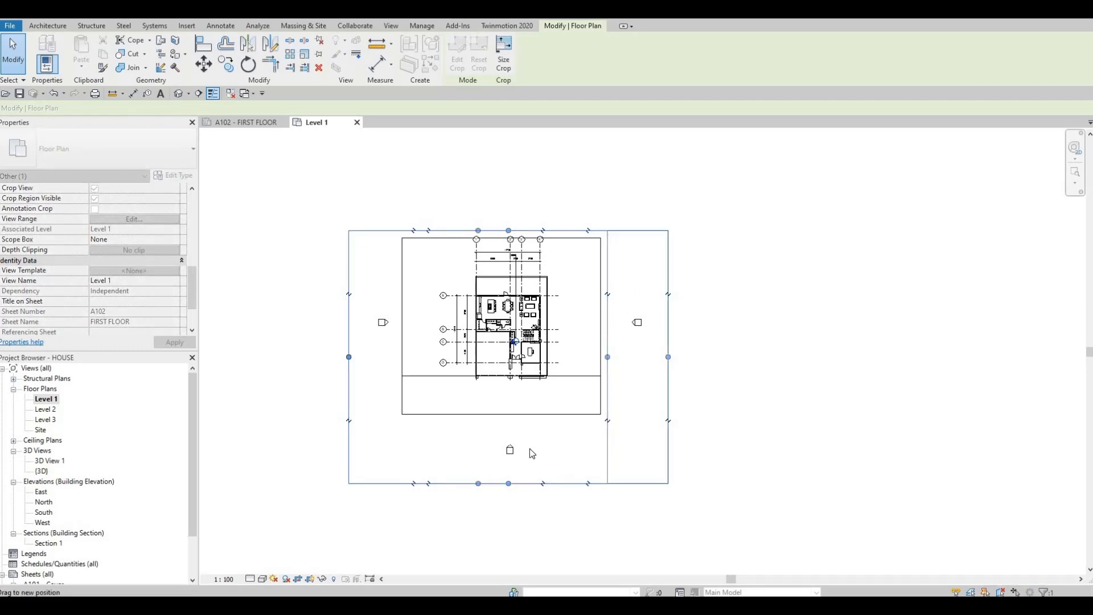
left_click_drag(478, 484, 499, 418)
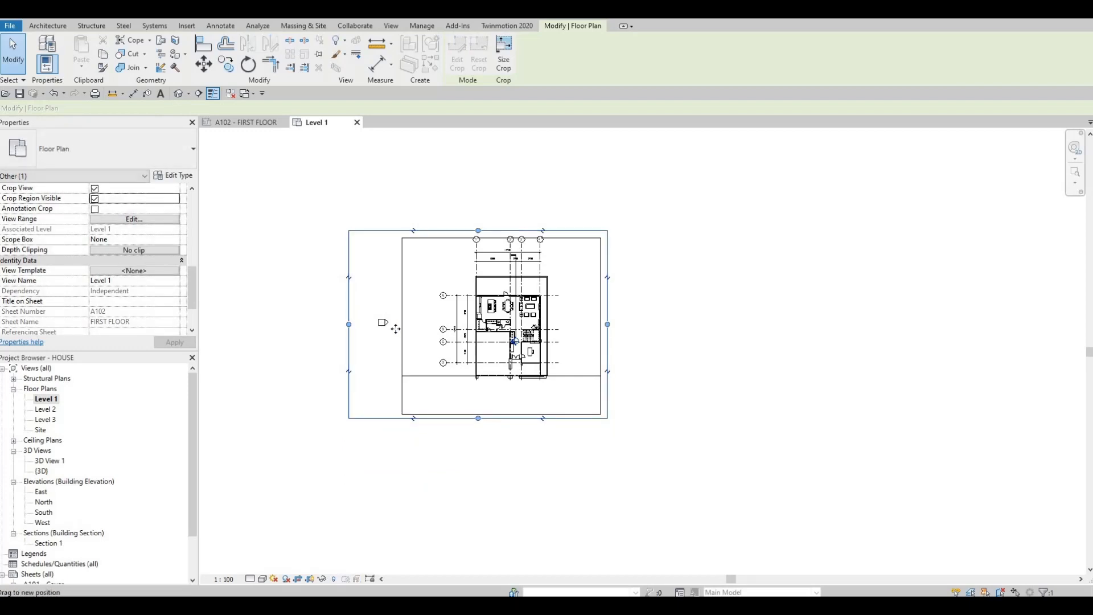
left_click_drag(395, 329, 398, 320)
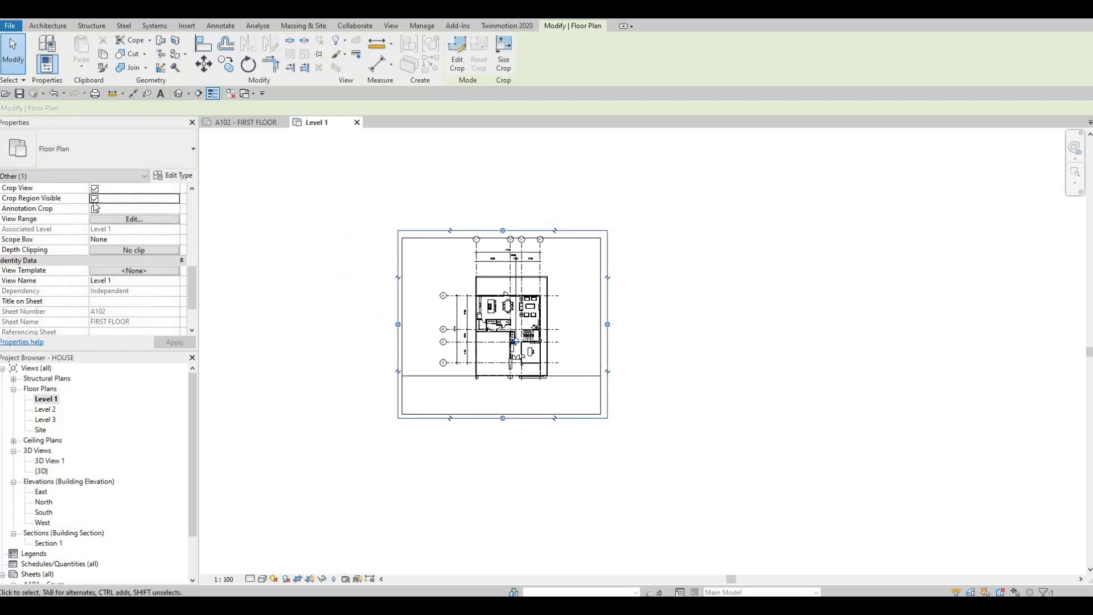
Hide the Level 1 plan's crop region and return to the A102 - FIRST FLOOR sheet
left_click(177, 344)
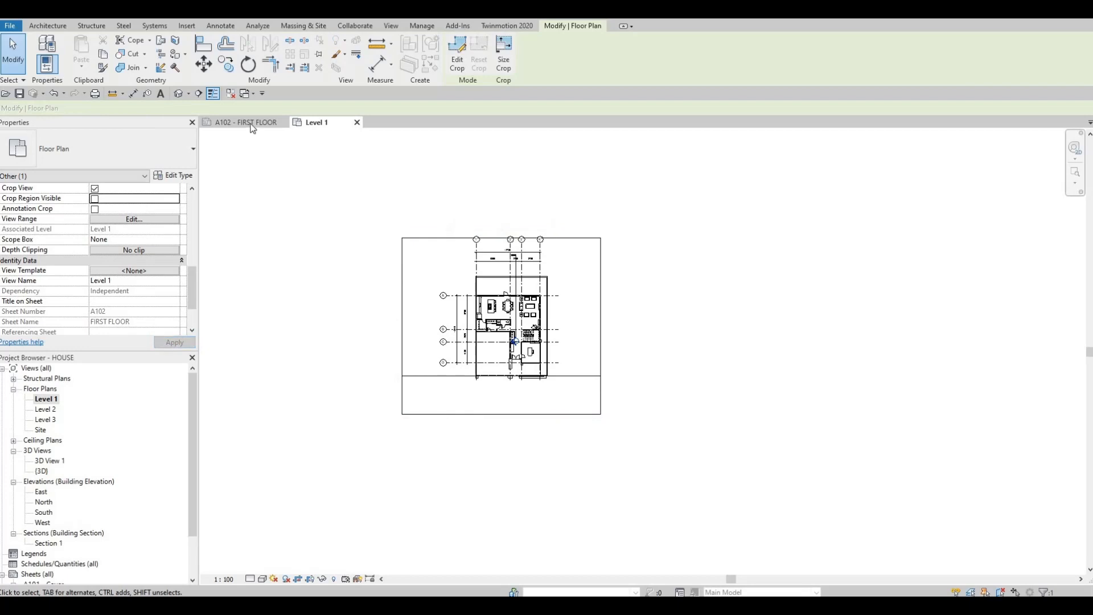
key("ctrl+Tab")
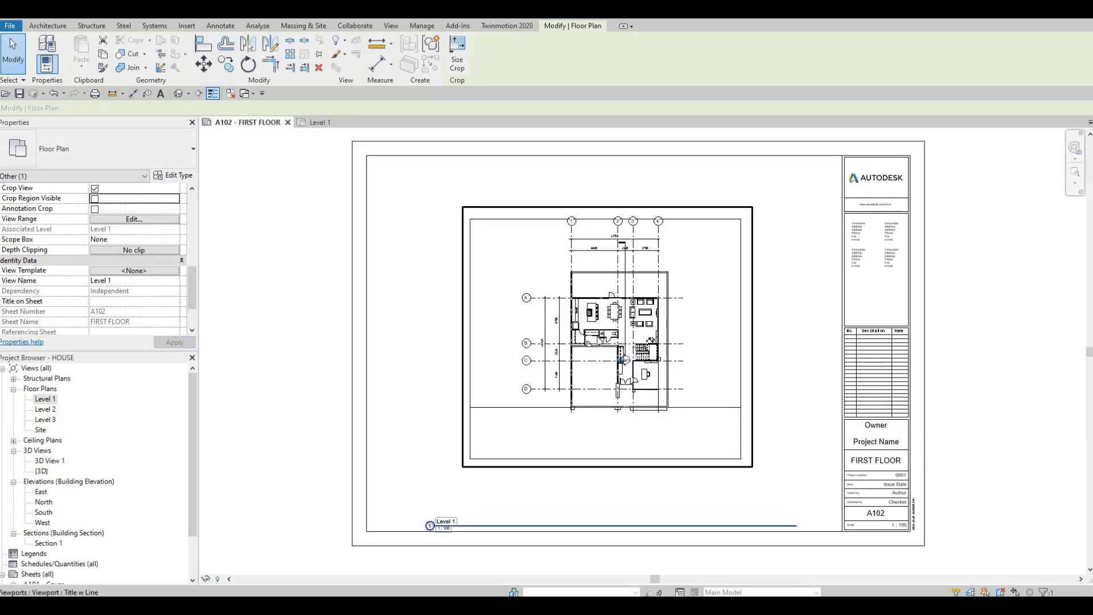
key("Escape")
key("Escape")
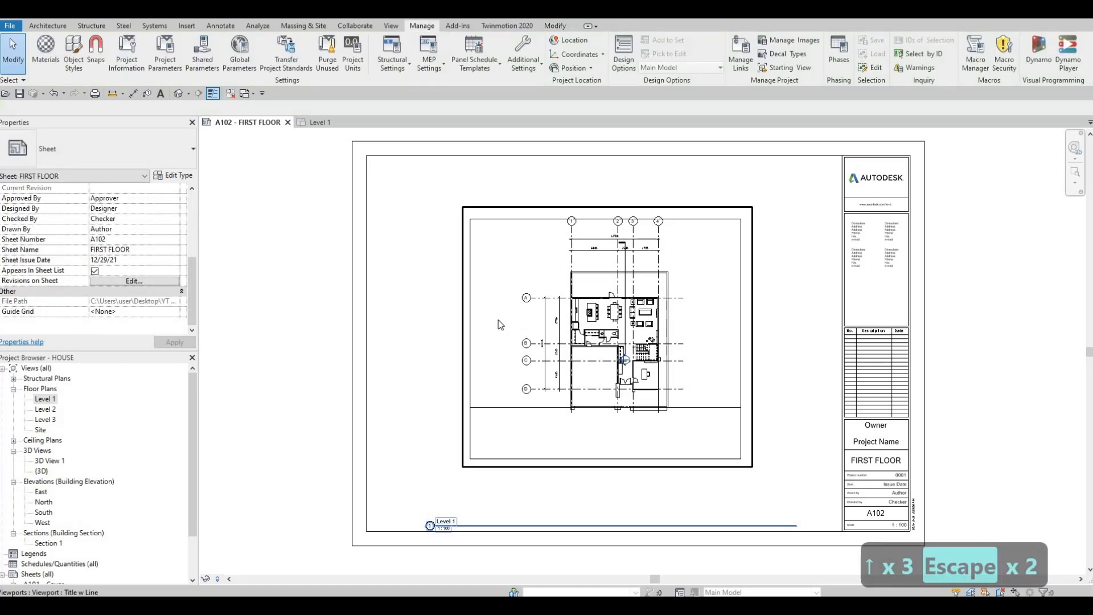
Nudge the Level 1 viewport slightly up and to the left on the FIRST FLOOR sheet
left_click(497, 320)
key("Up")
key("Up")
key("Up")
key("Left")
key("Left")
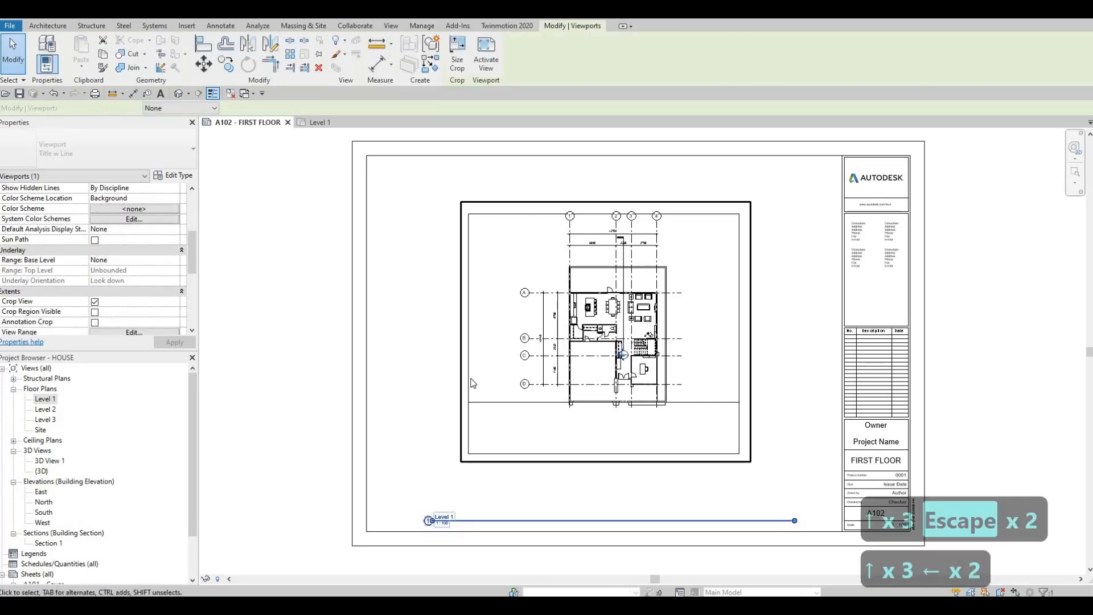
key("Escape")
key("Escape")
Move the Level 1 view title directly beneath the plan and shorten its line to about the plan's width
left_click_drag(493, 523, 530, 459)
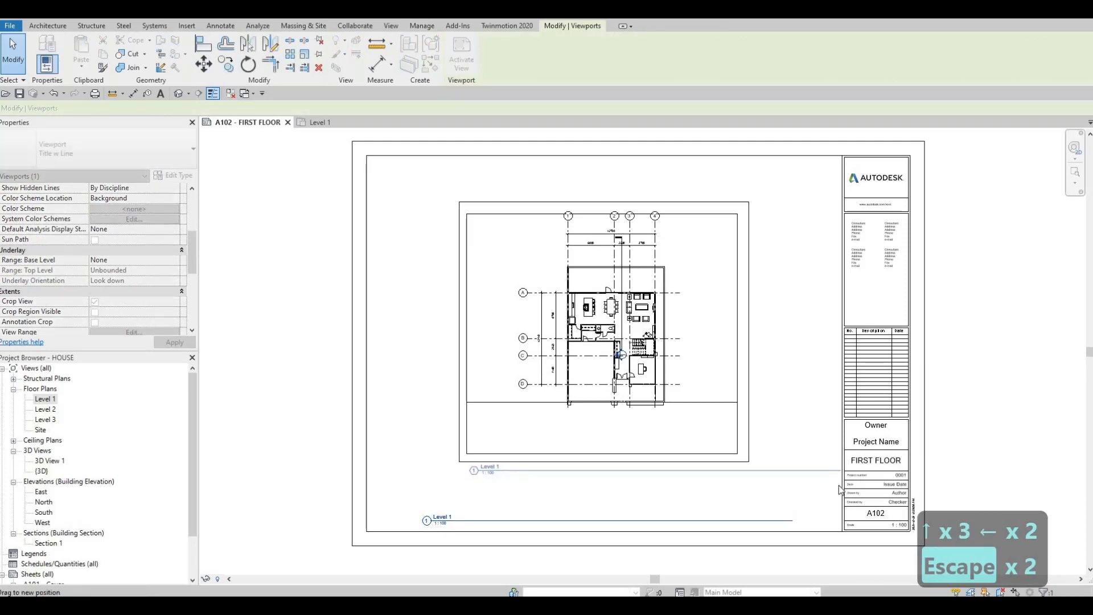
key("Escape")
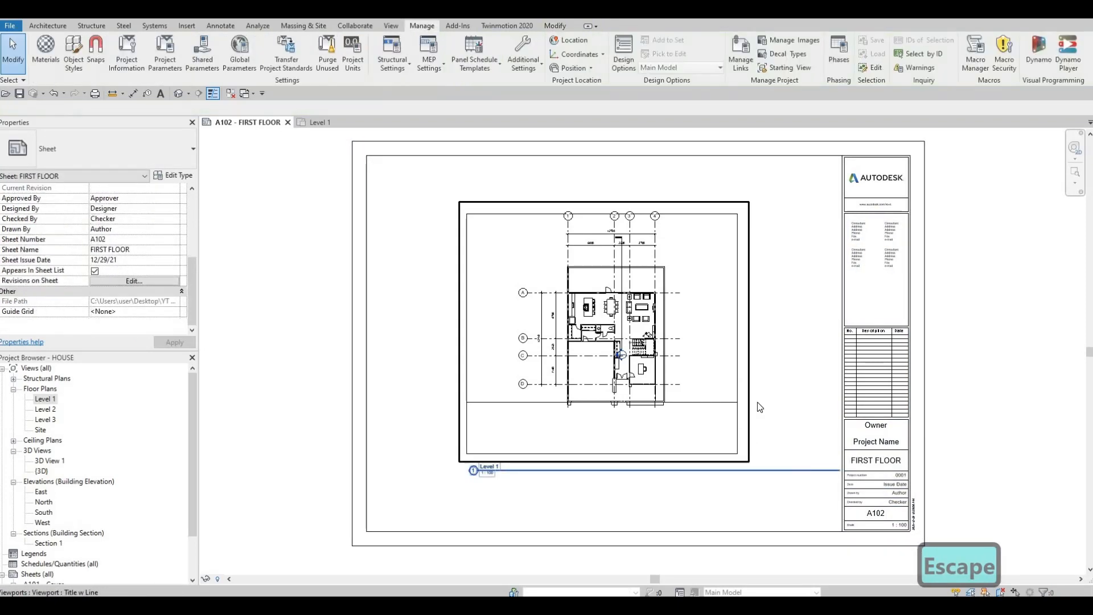
left_click(738, 388)
left_click_drag(841, 472, 734, 510)
key("Escape")
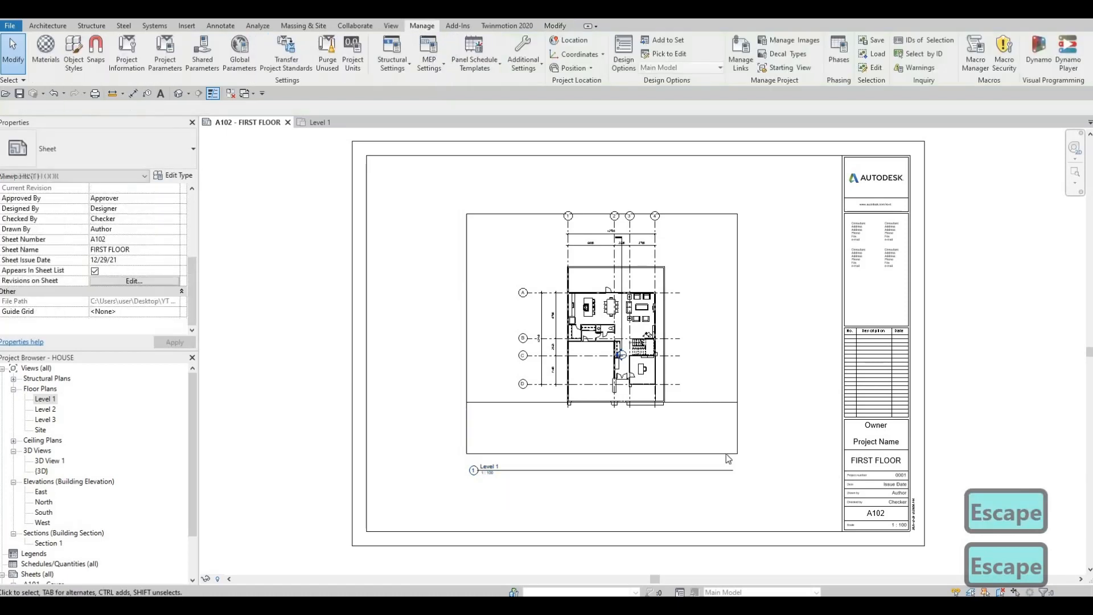
key("Escape")
left_click(477, 435)
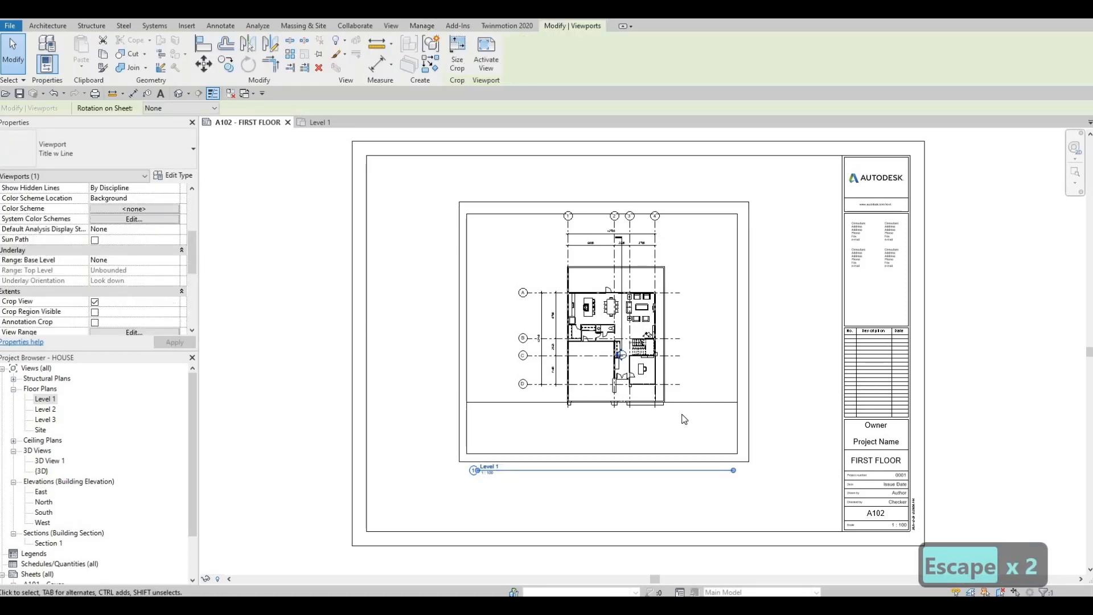
key("Escape")
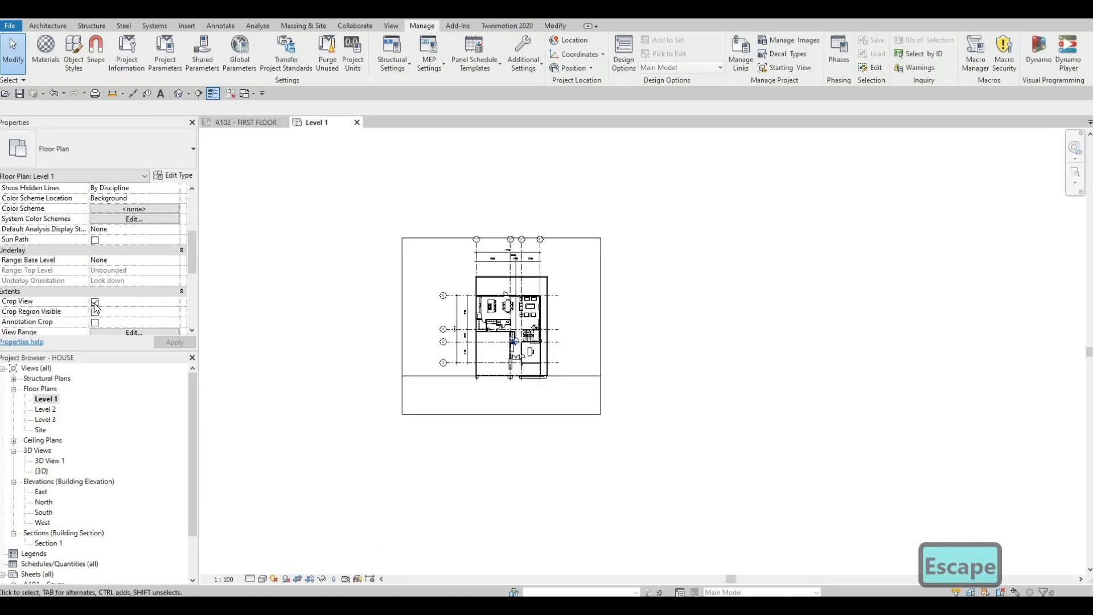
Switch off Crop View for the Level 1 floor plan and check the uncropped viewport on the FIRST FLOOR sheet
left_click(94, 301)
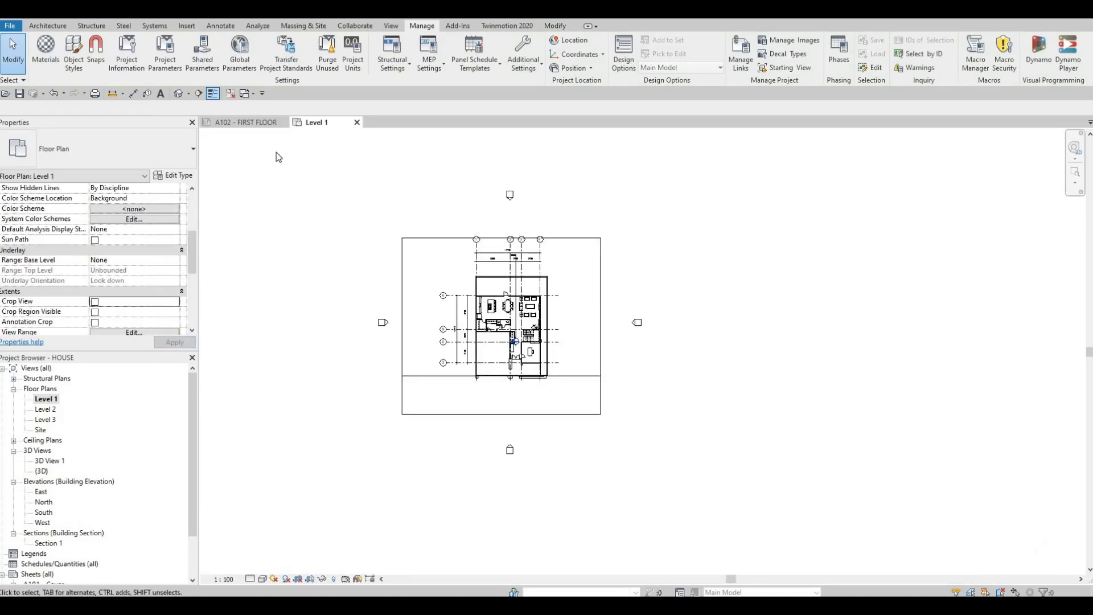
left_click(246, 122)
left_click(472, 302)
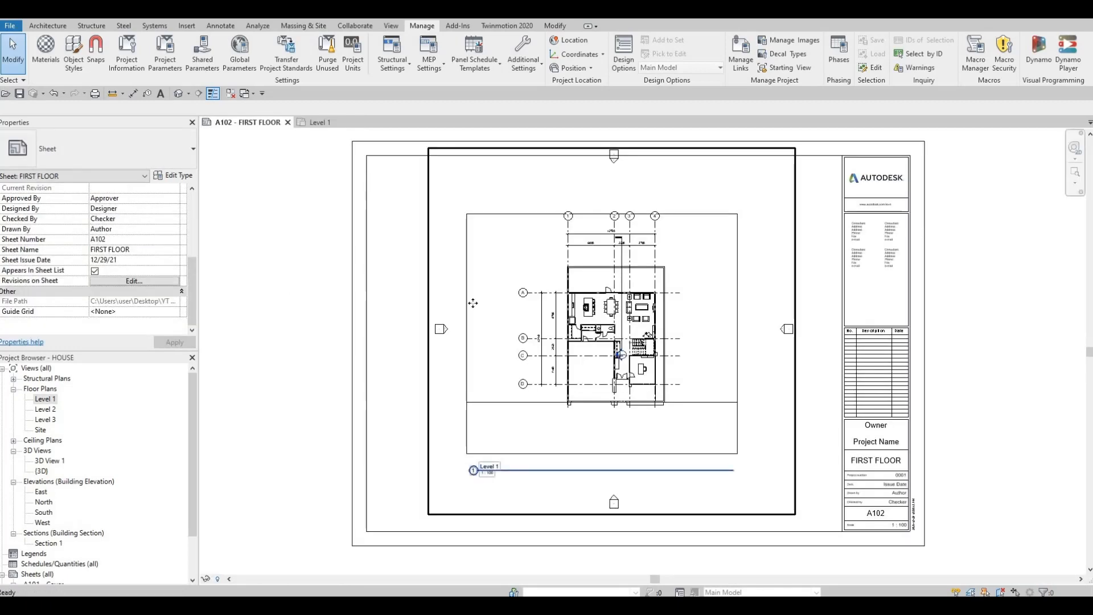
key("Escape")
key("Escape")
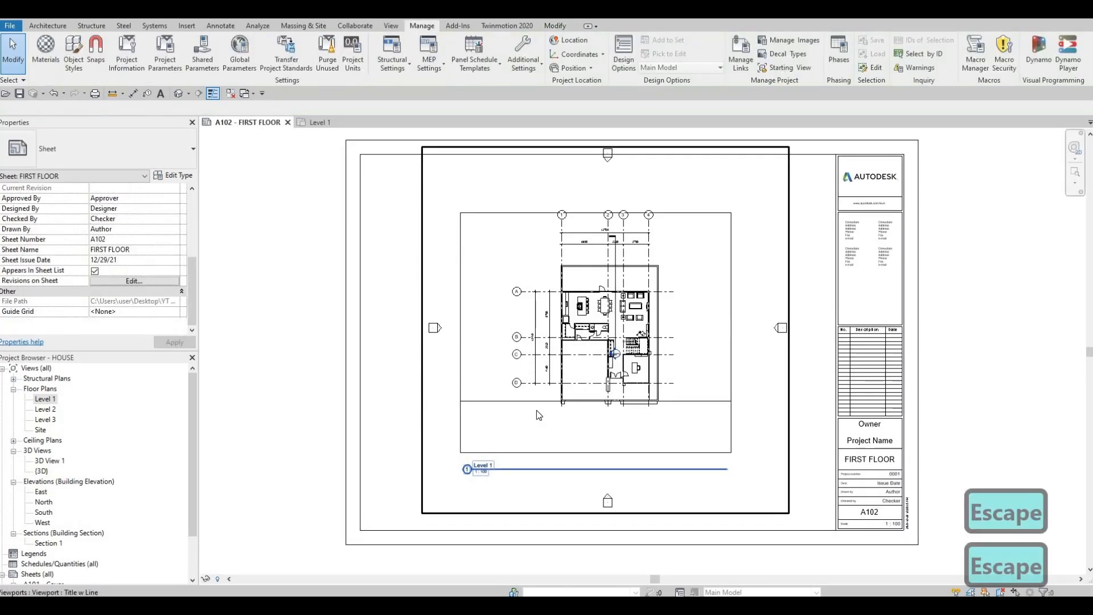
scroll(586, 434, "down", 1)
scroll(589, 434, "down", 1)
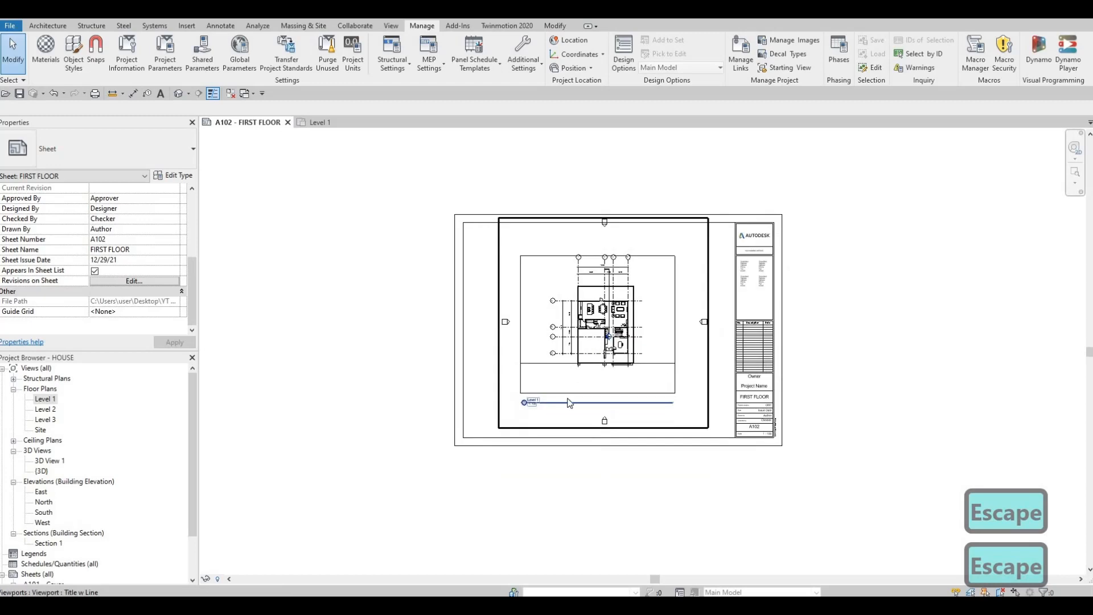
scroll(570, 403, "up", 2)
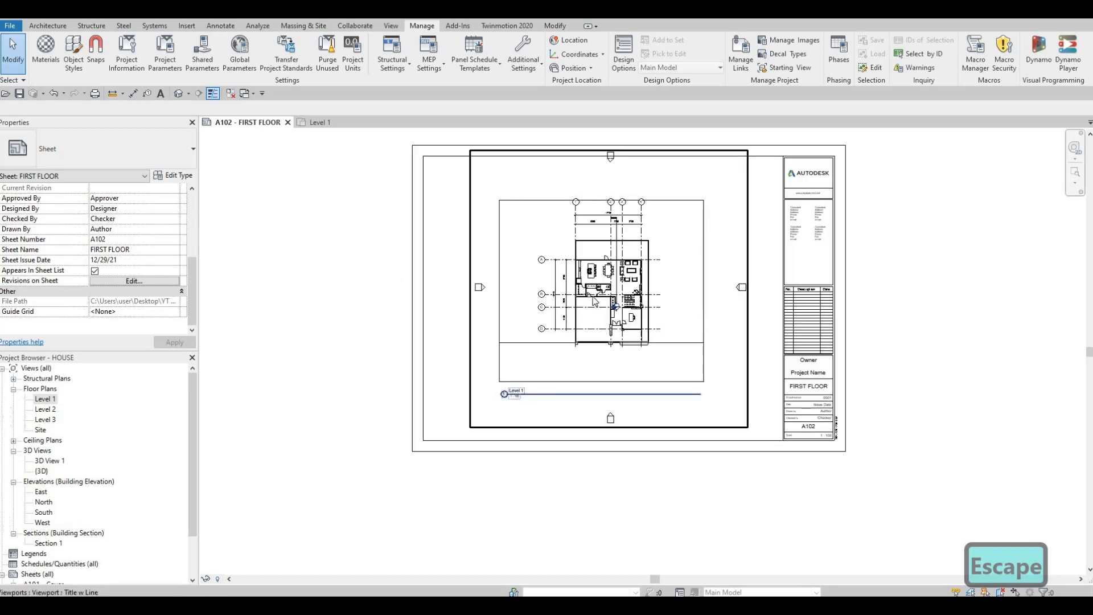
scroll(163, 267, "up", 3)
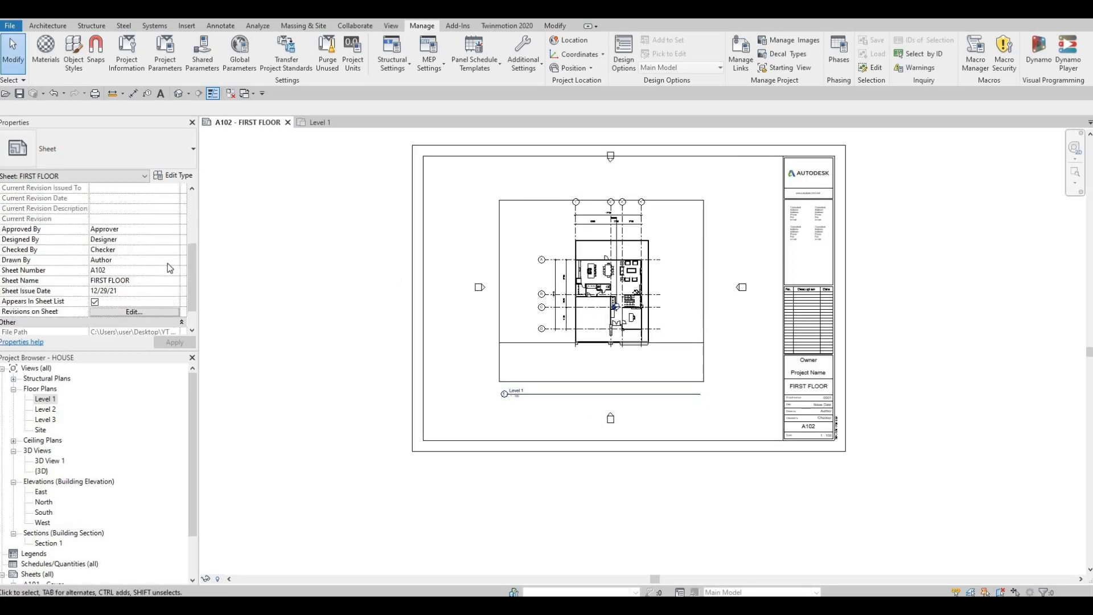
Switch Crop View back on for the Level 1 floor plan and return to the A102 - FIRST FLOOR sheet
key("ctrl+Tab")
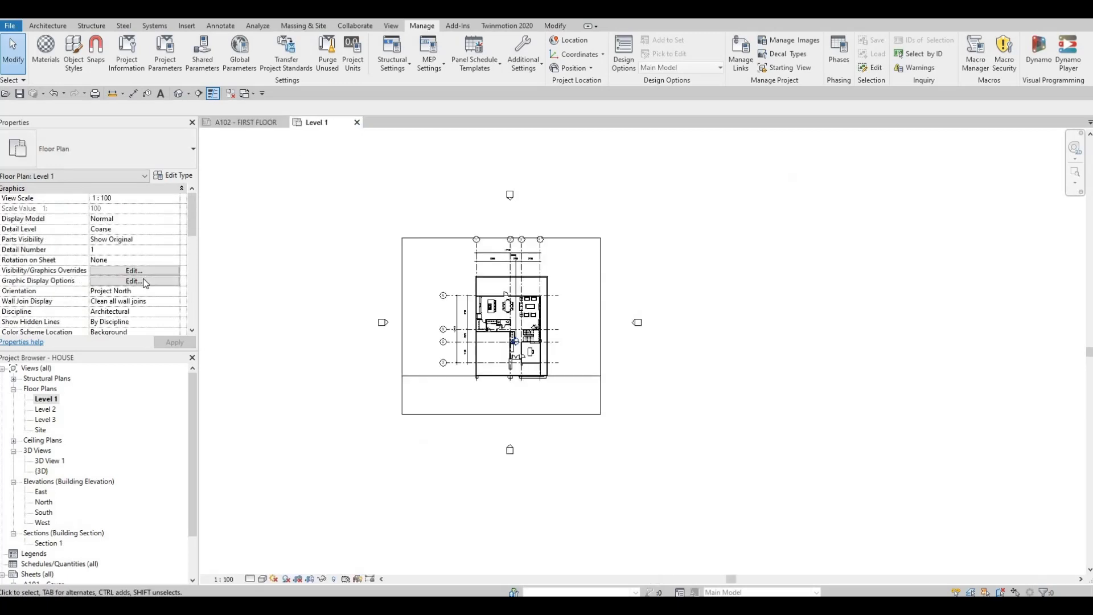
scroll(125, 277, "down", 5)
left_click(95, 240)
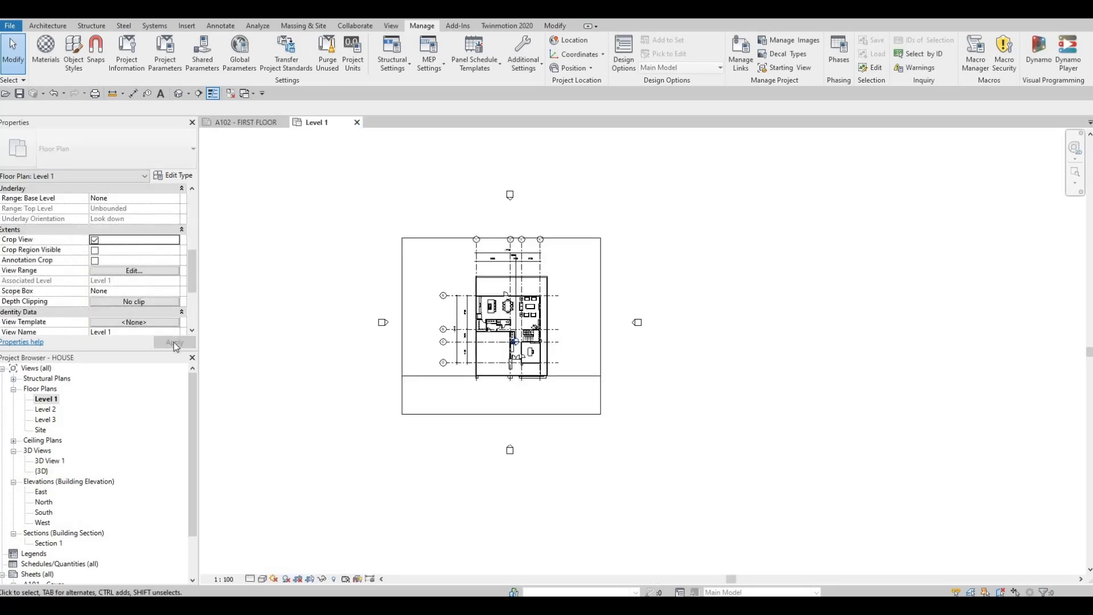
left_click(251, 123)
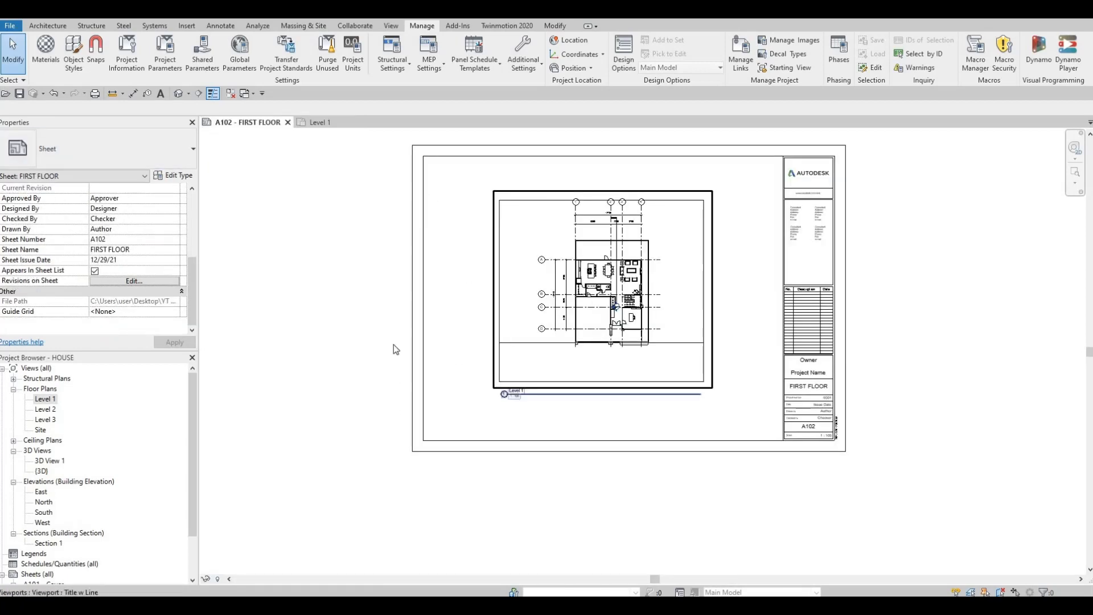
Create three new sheets with the A1 metric title block
scroll(51, 505, "down", 2)
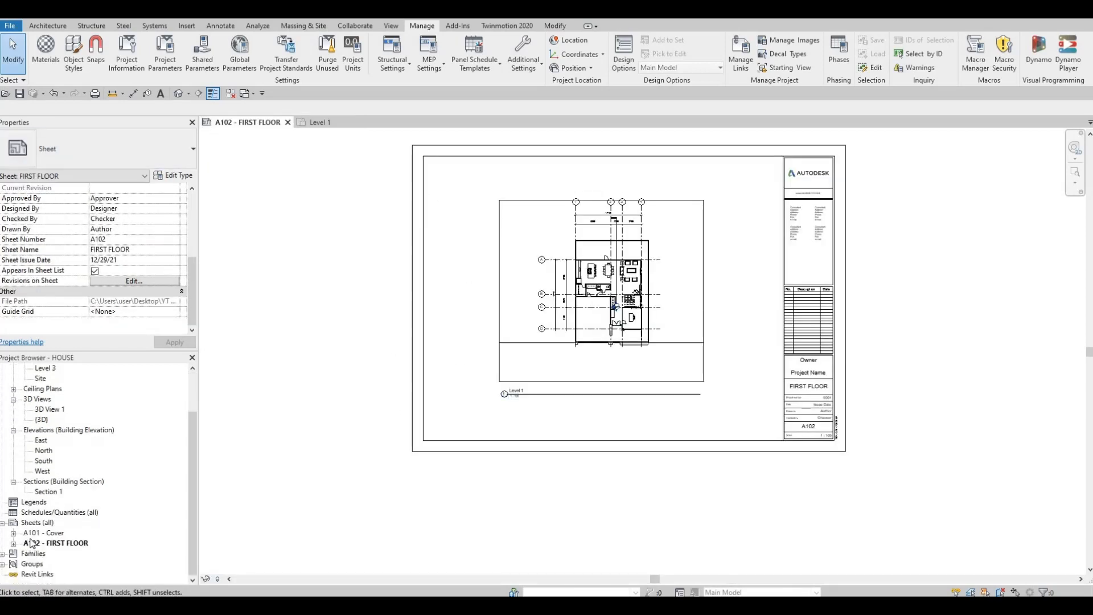
right_click(35, 524)
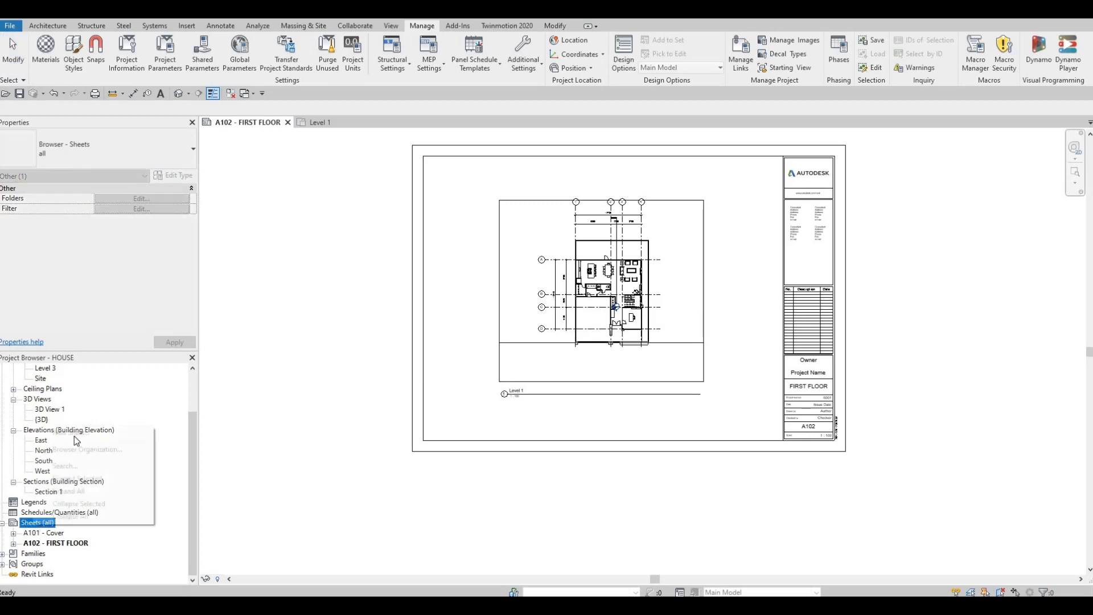
left_click(62, 432)
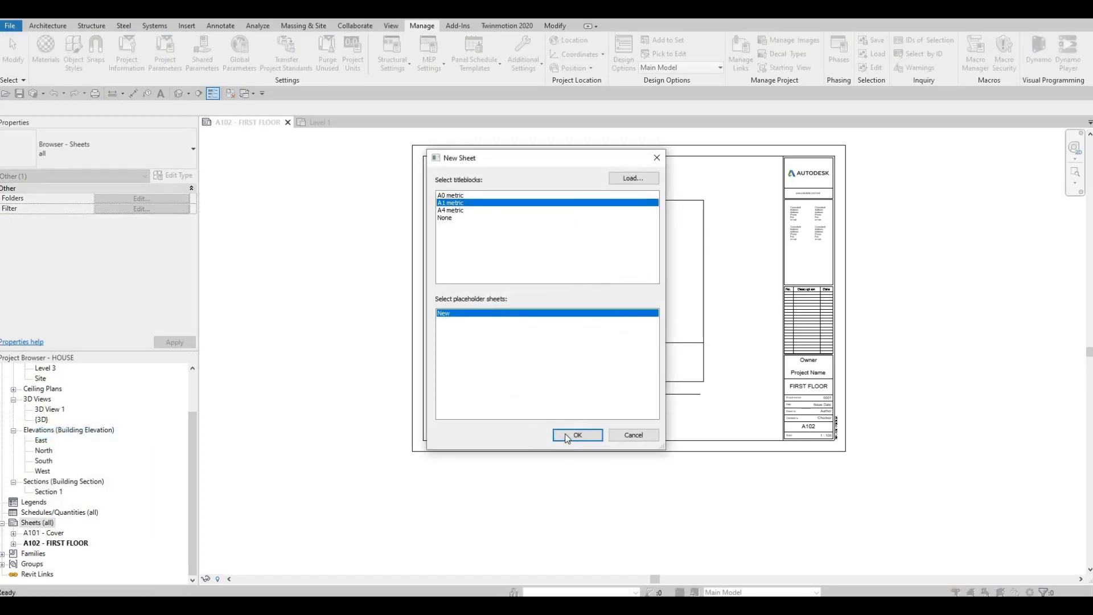
key("Return")
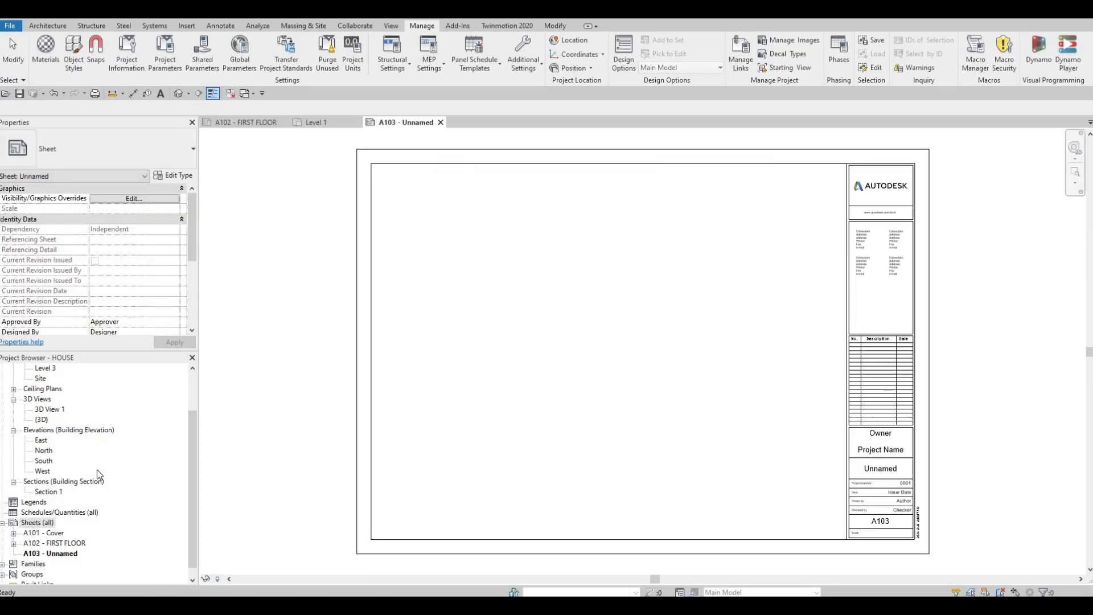
right_click(34, 524)
key("Return")
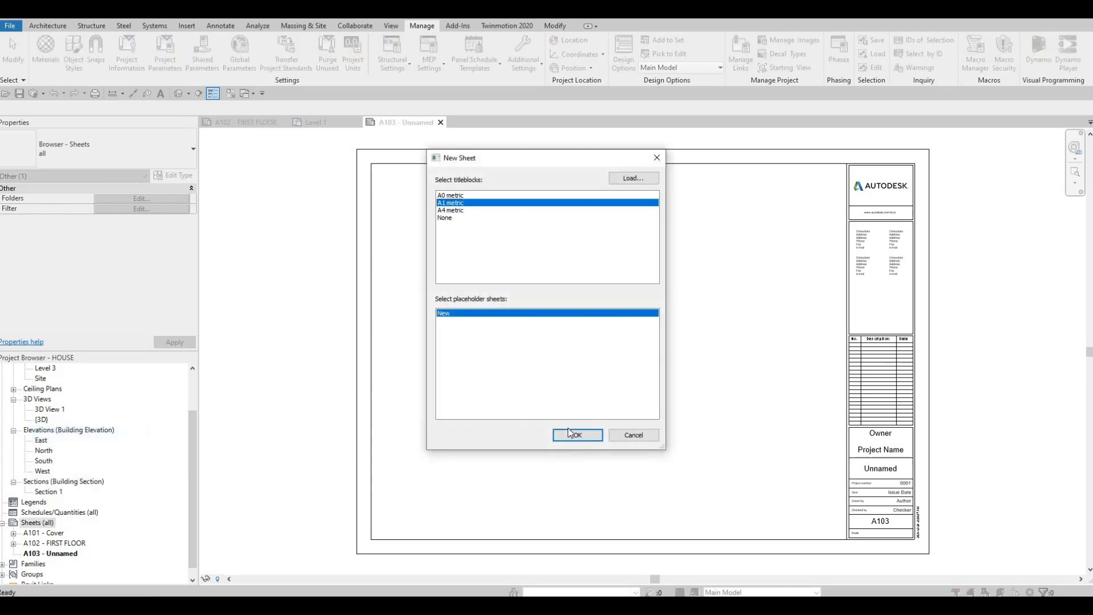
key("Return")
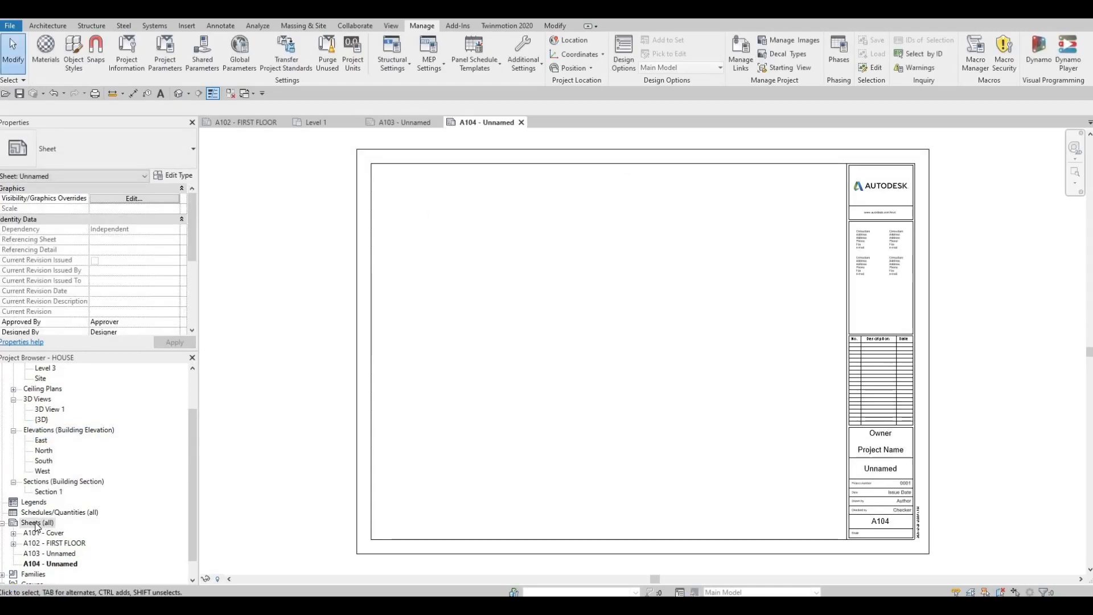
right_click(34, 522)
key("Up")
key("Up")
key("Up")
key("Return")
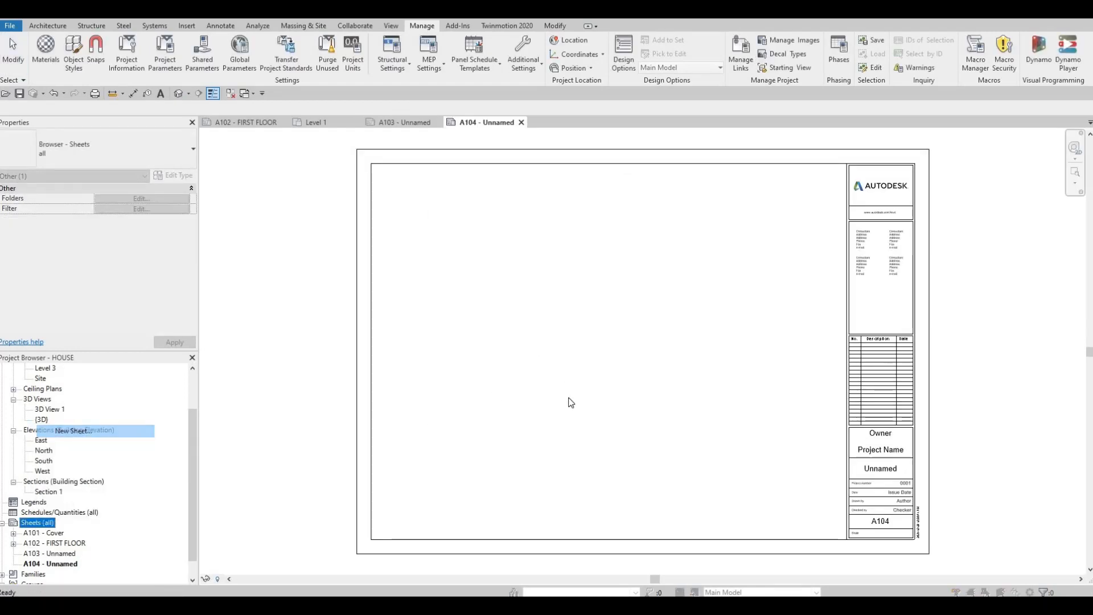
key("Return")
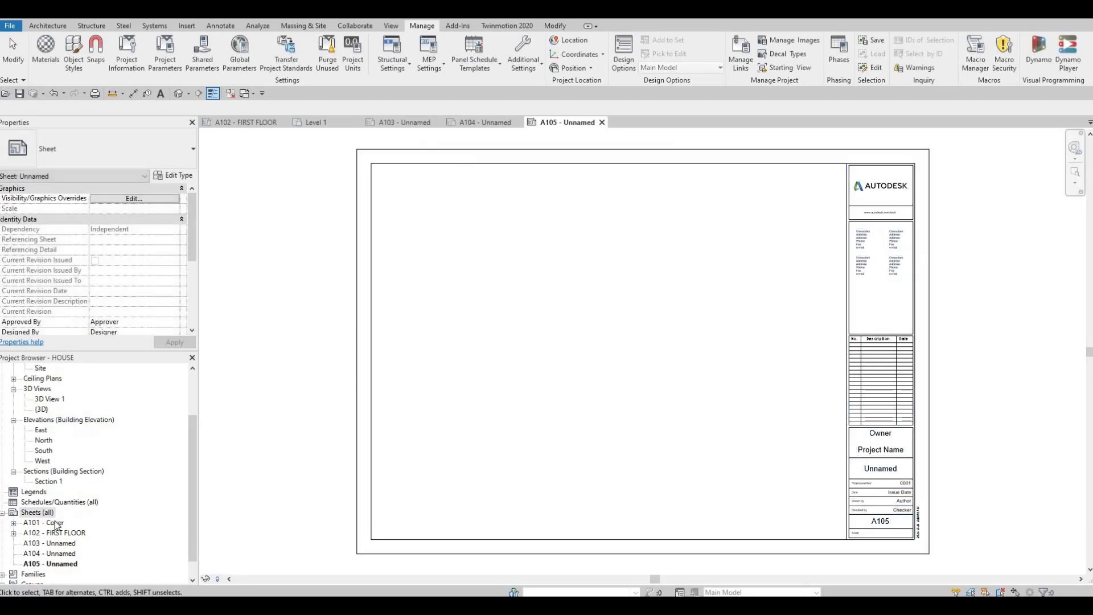
Rename sheet A103 as SECOND FLOOR, keeping its number
scroll(60, 495, "down", 1)
left_click(61, 523)
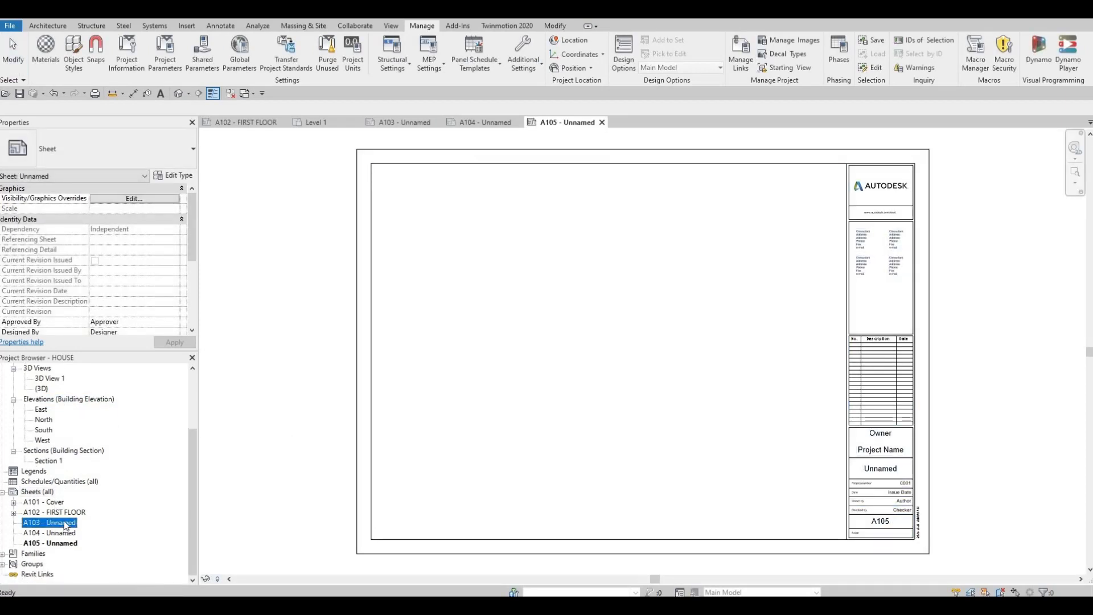
key("F2")
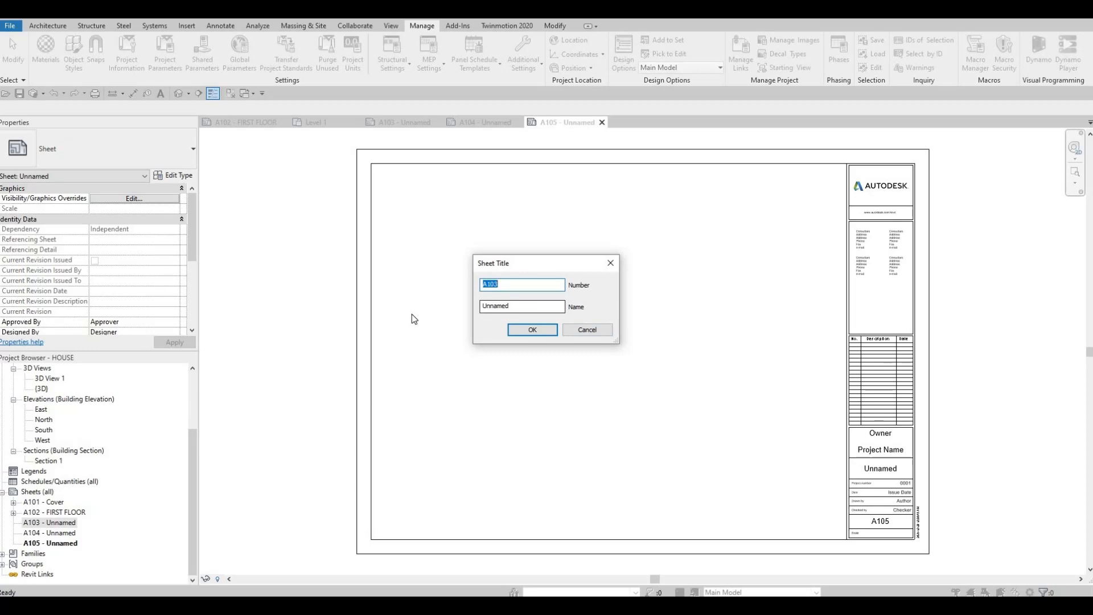
type("SECOND FLOOR")
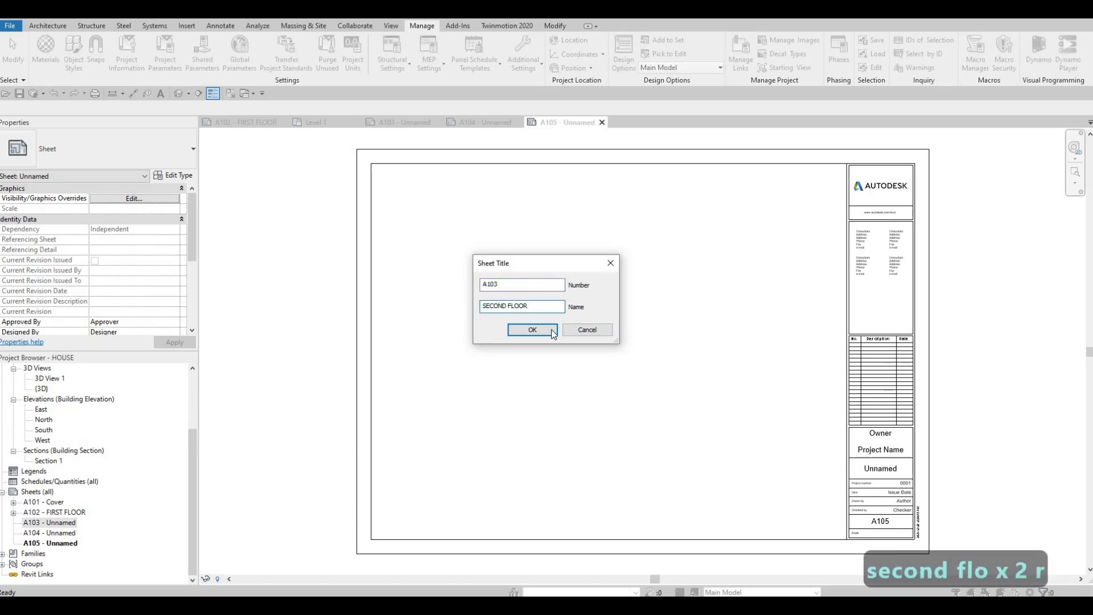
key("Return")
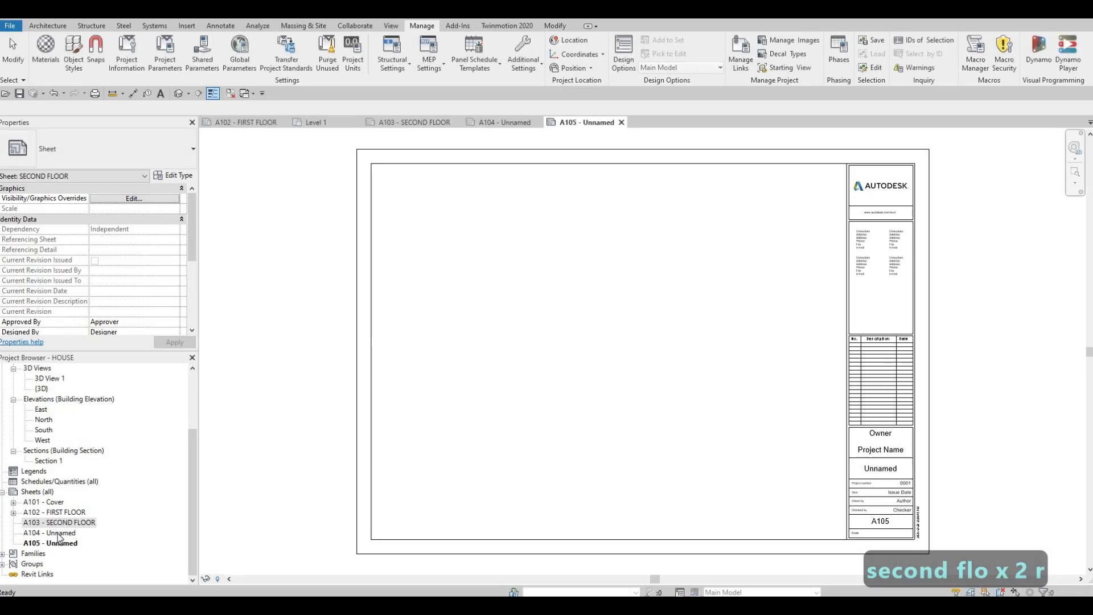
Rename sheet A104 as ELEVATION, keeping its number
left_click(59, 533)
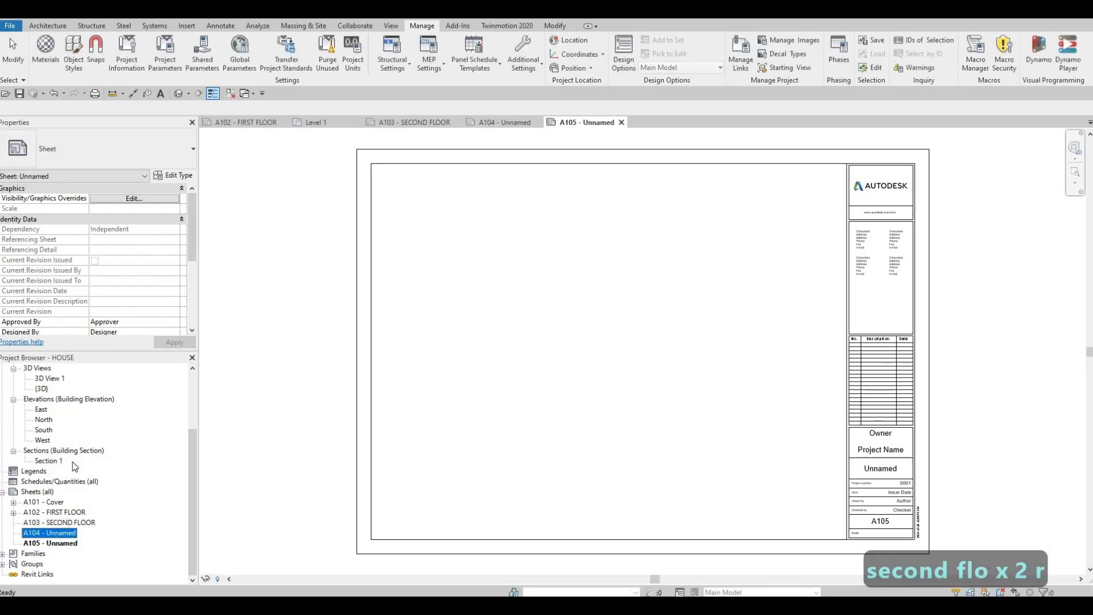
right_click(59, 534)
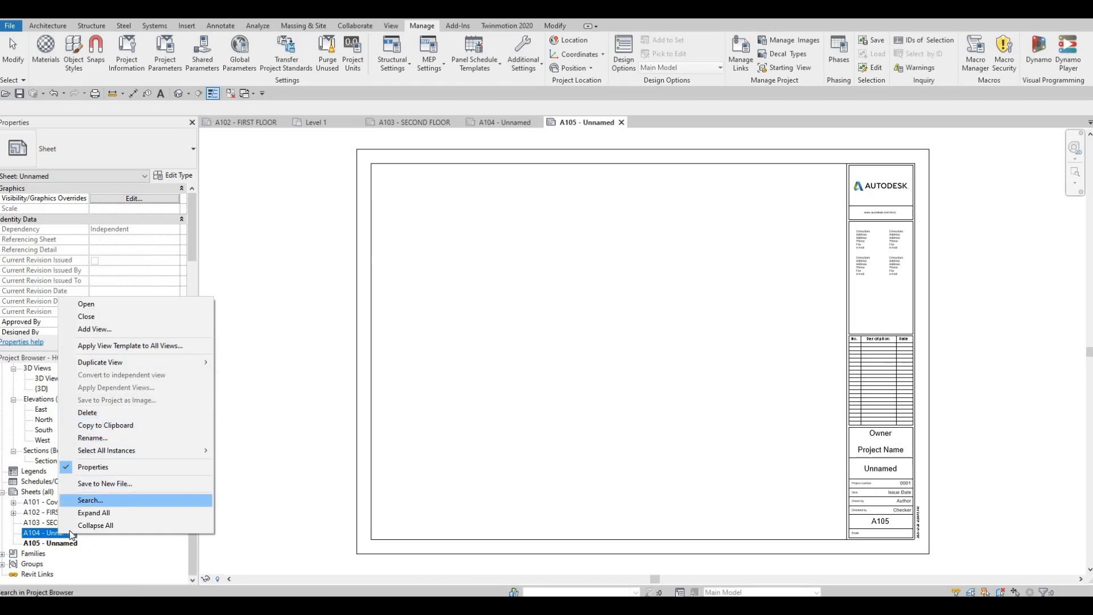
key("Escape")
key("F2")
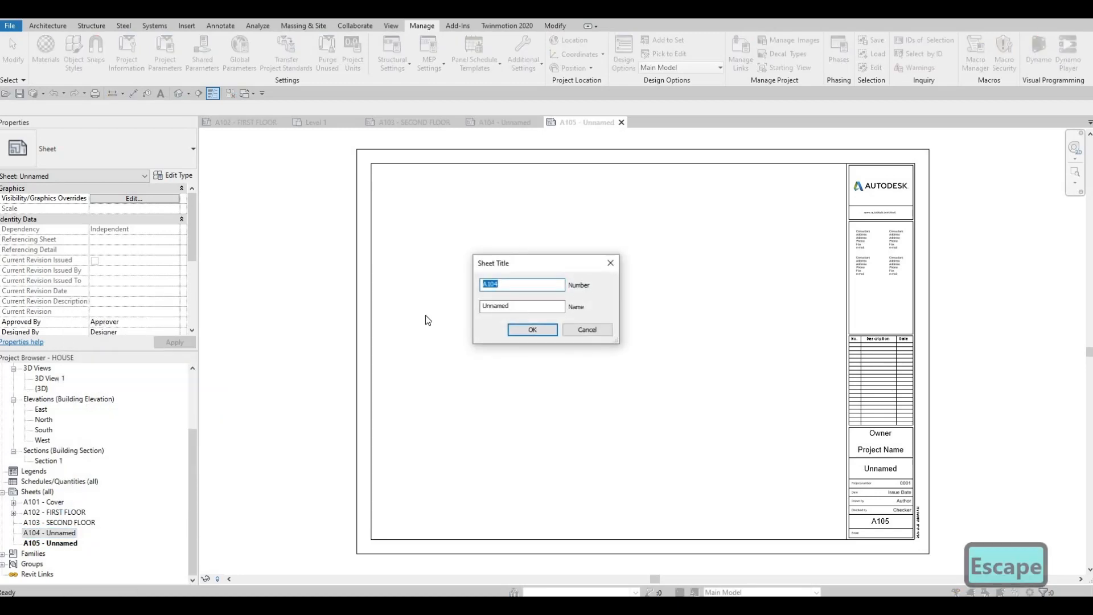
type("ELE")
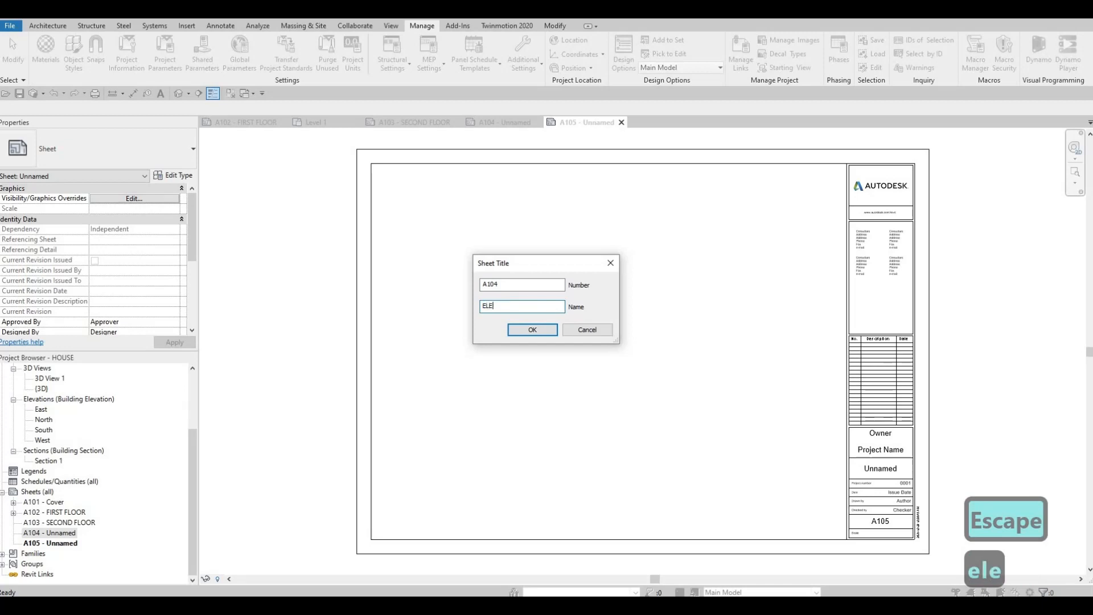
type("VATION")
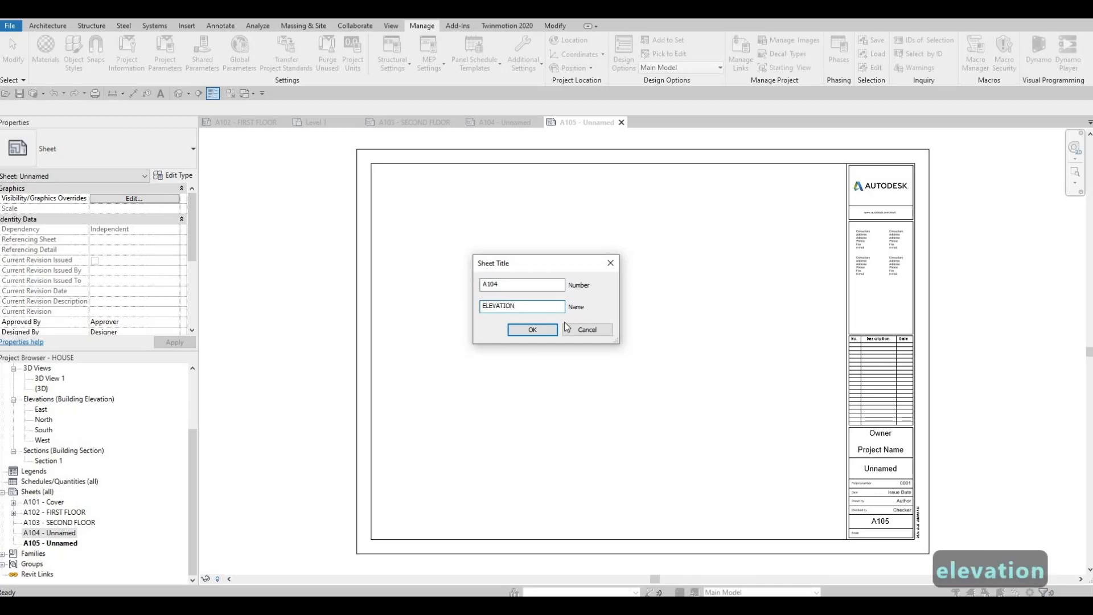
key("Return")
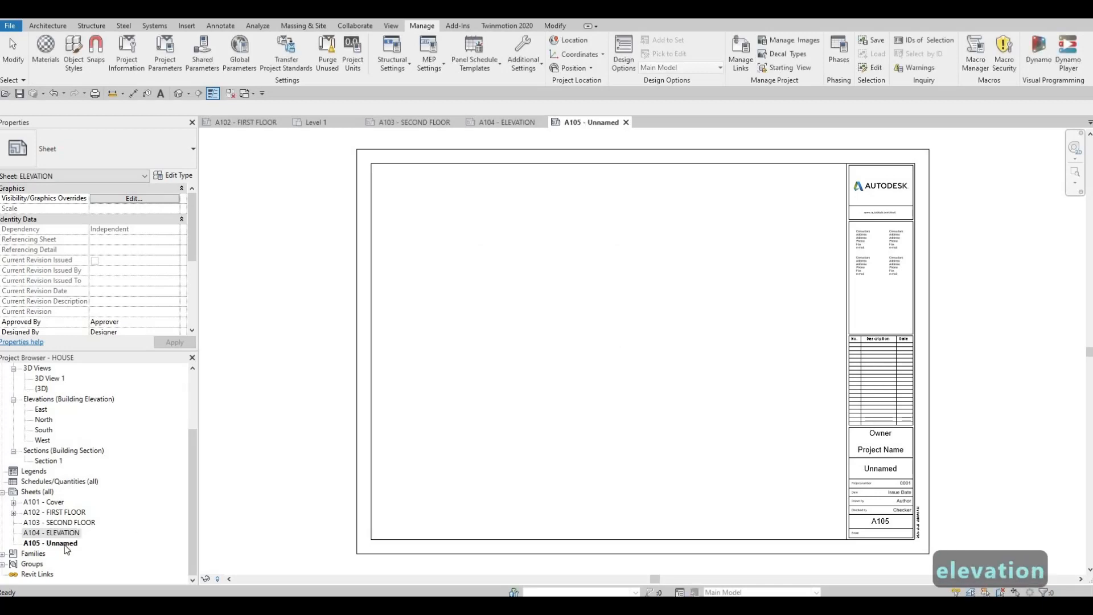
Rename sheet A105 as SECTION, keeping its number
left_click(58, 544)
key("F2")
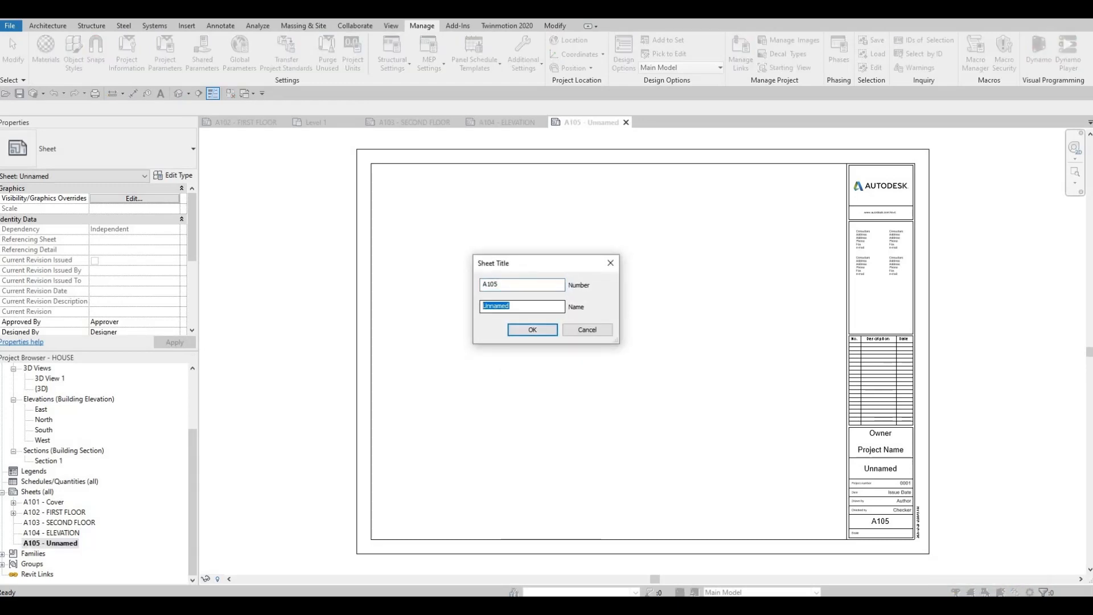
type("SECTION'")
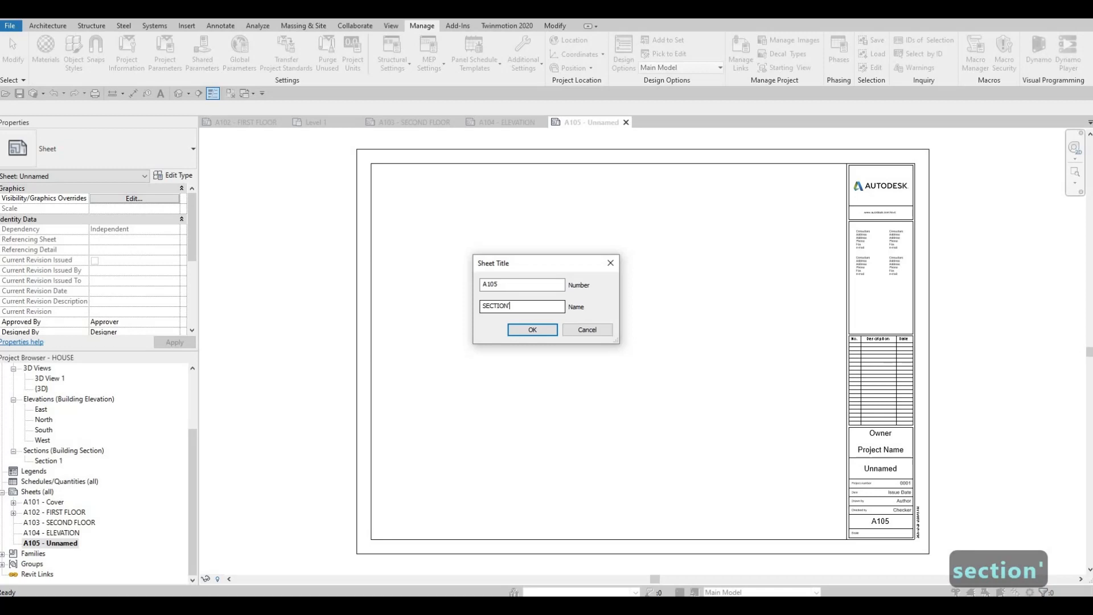
key("BackSpace")
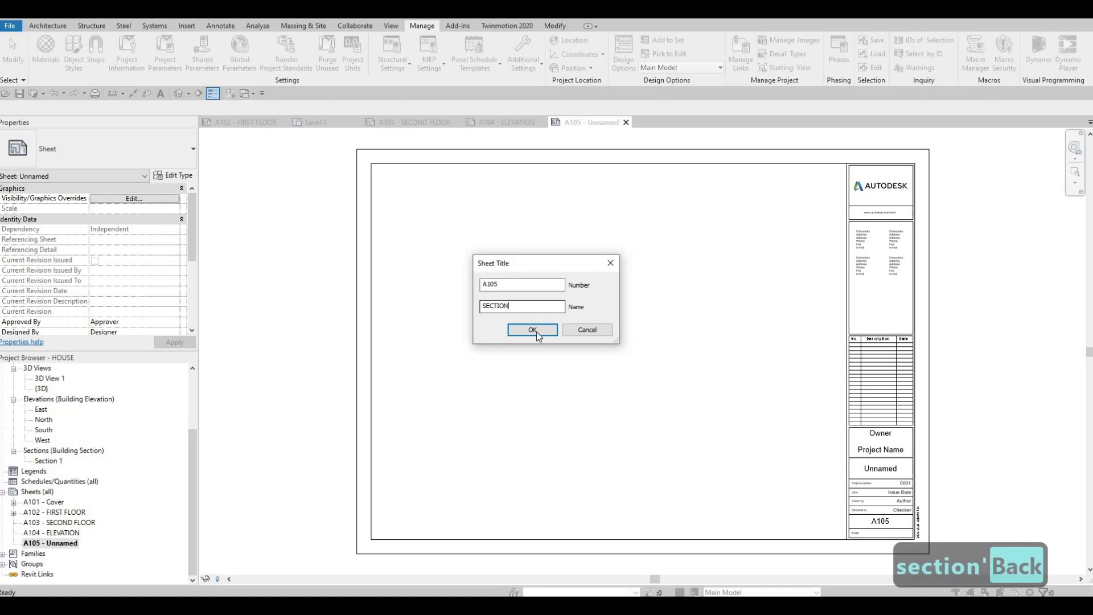
key("Return")
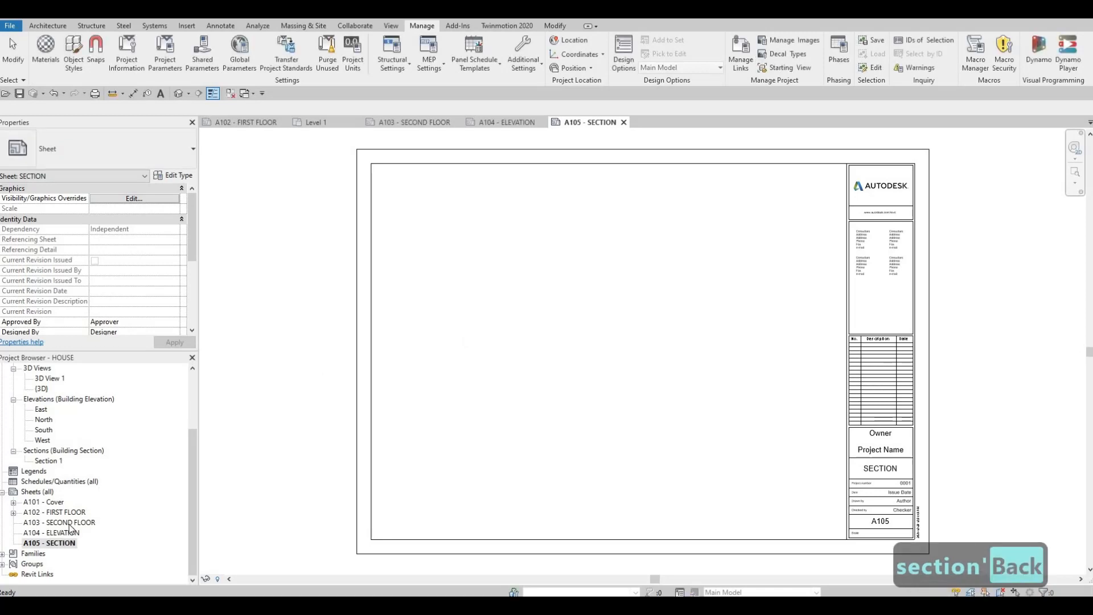
Open the A103 - SECOND FLOOR sheet and place the Level 2 floor plan near the middle of it
double_click(93, 523)
scroll(61, 438, "up", 3)
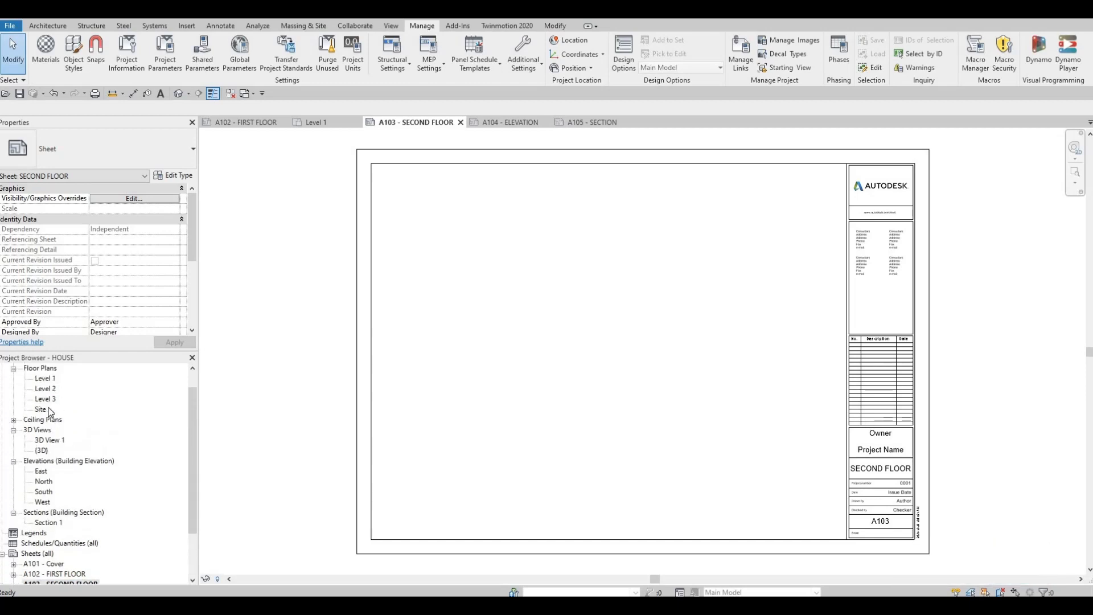
left_click(46, 409)
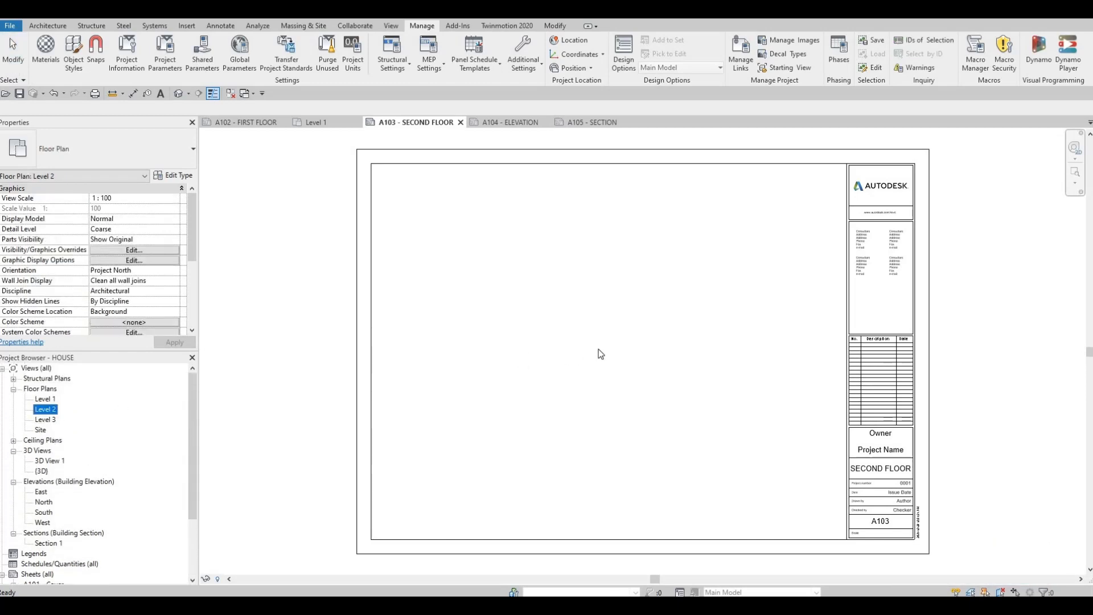
left_click(605, 397)
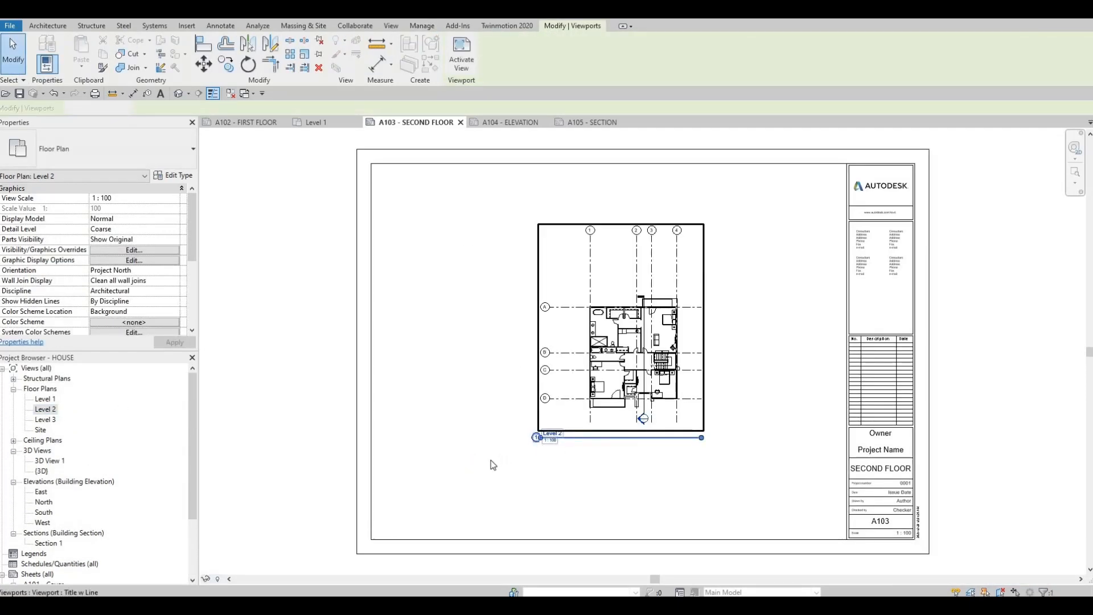
Compare the plan viewports and their titles on the A103 - SECOND FLOOR and A102 - FIRST FLOOR sheets
scroll(551, 452, "up", 4)
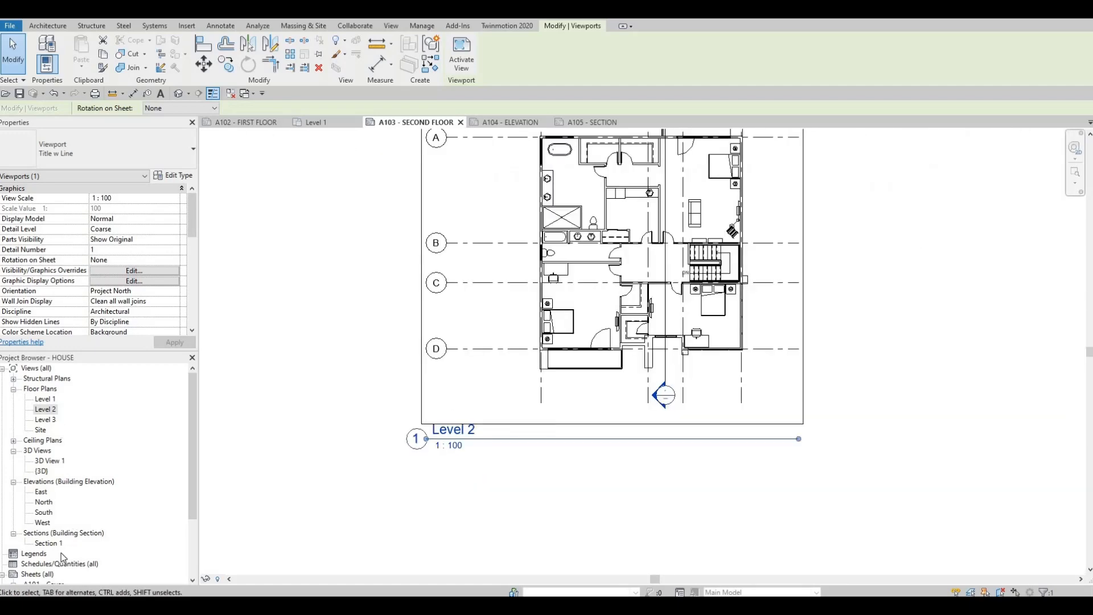
scroll(60, 552, "down", 2)
left_click(72, 532)
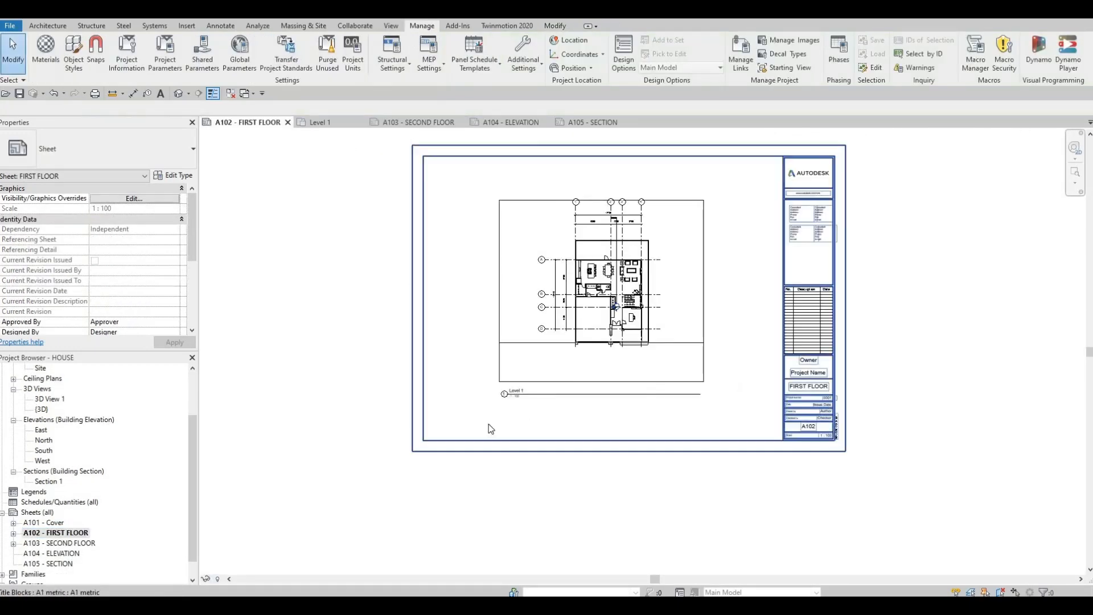
scroll(502, 403, "up", 5)
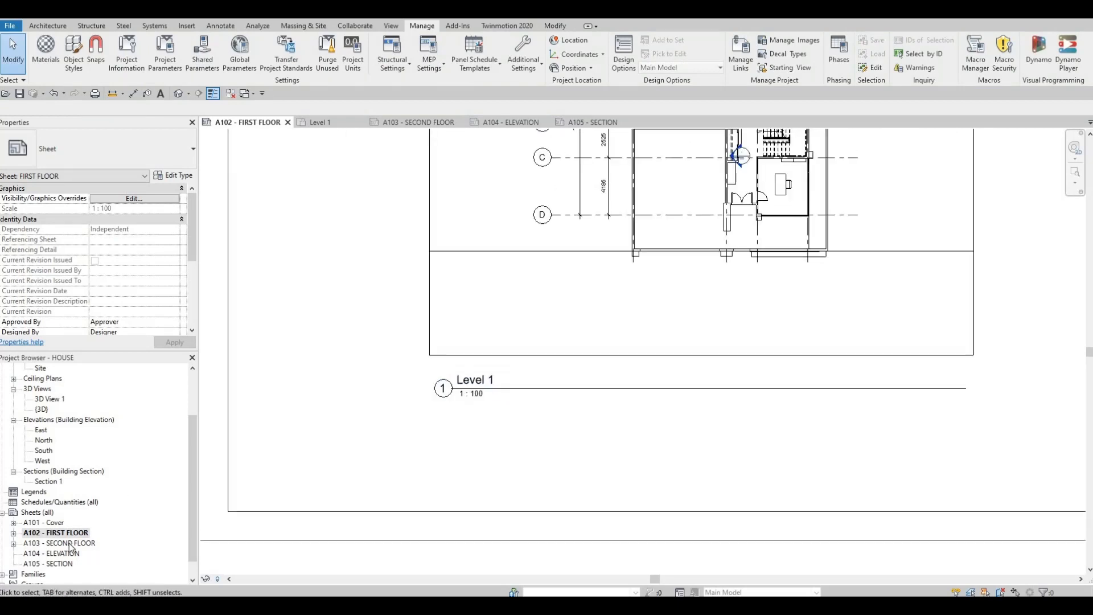
scroll(498, 426, "down", 3)
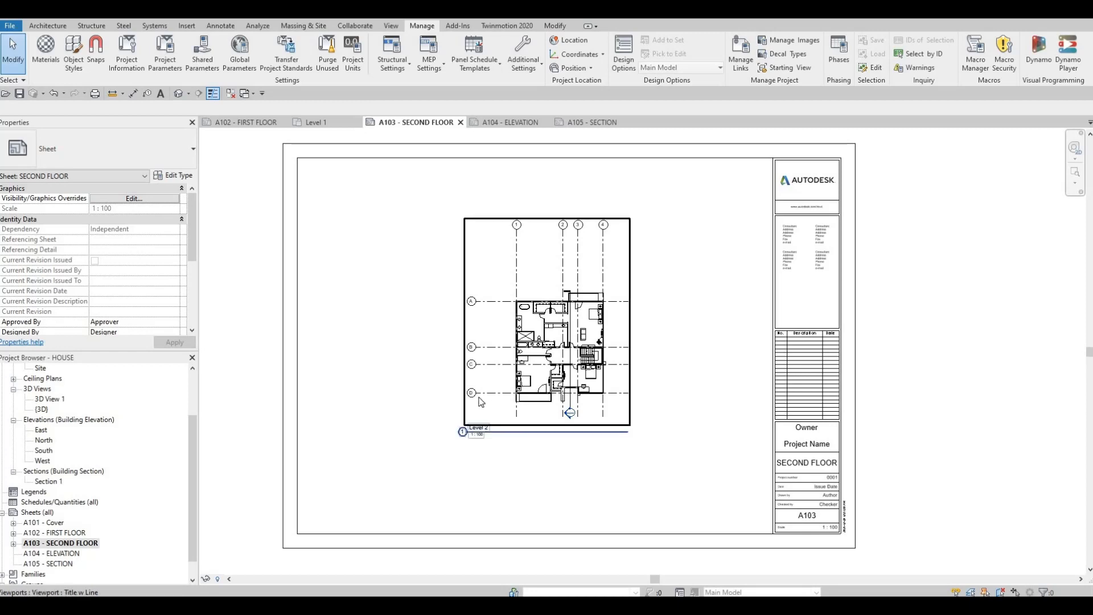
scroll(397, 449, "up", 1)
middle_click_drag(398, 449, 357, 433)
scroll(359, 438, "down", 1)
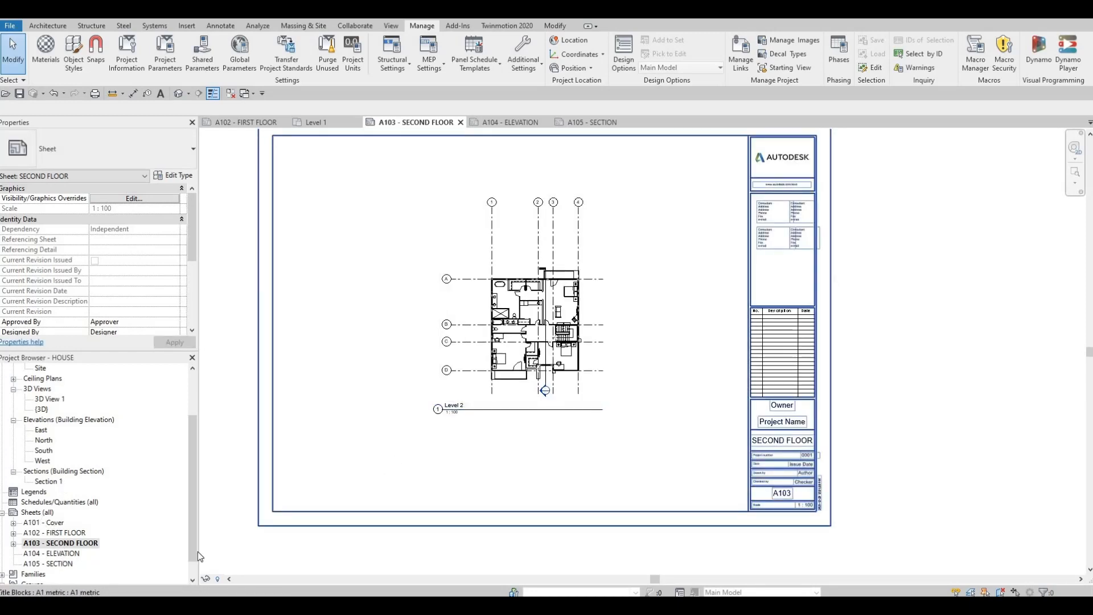
On the A104 - ELEVATION sheet, place the East elevation in the upper part and the North elevation directly below it
key("ctrl+Tab")
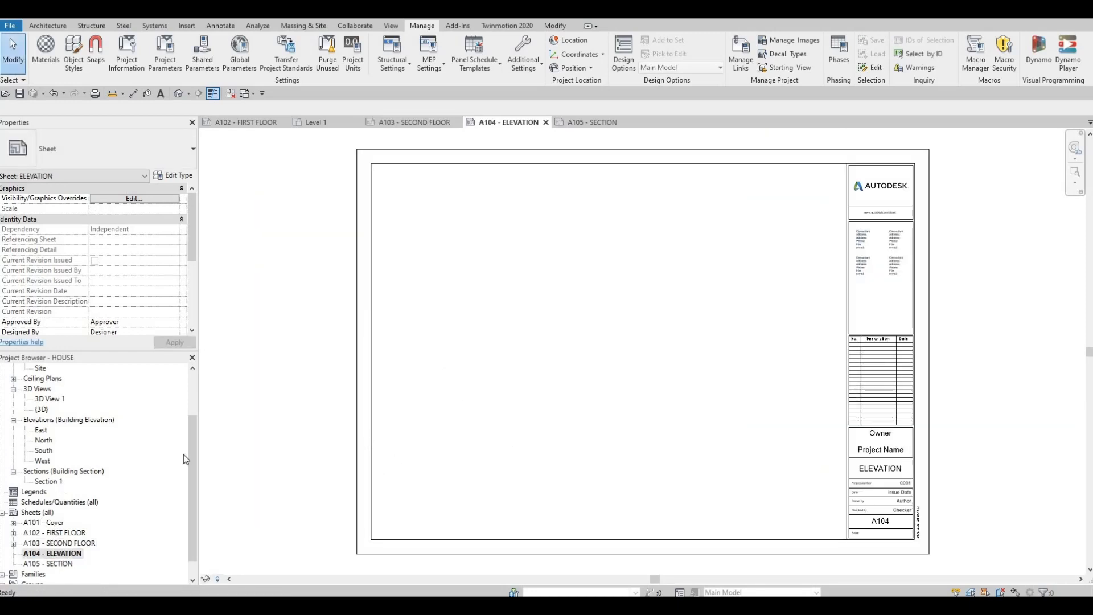
left_click(41, 430)
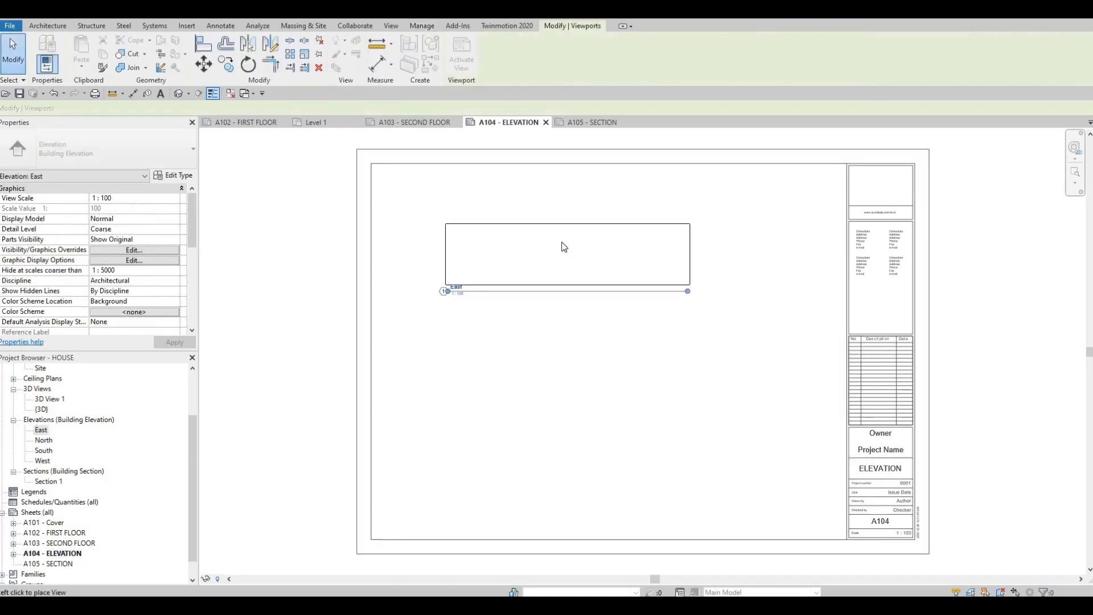
left_click(561, 245)
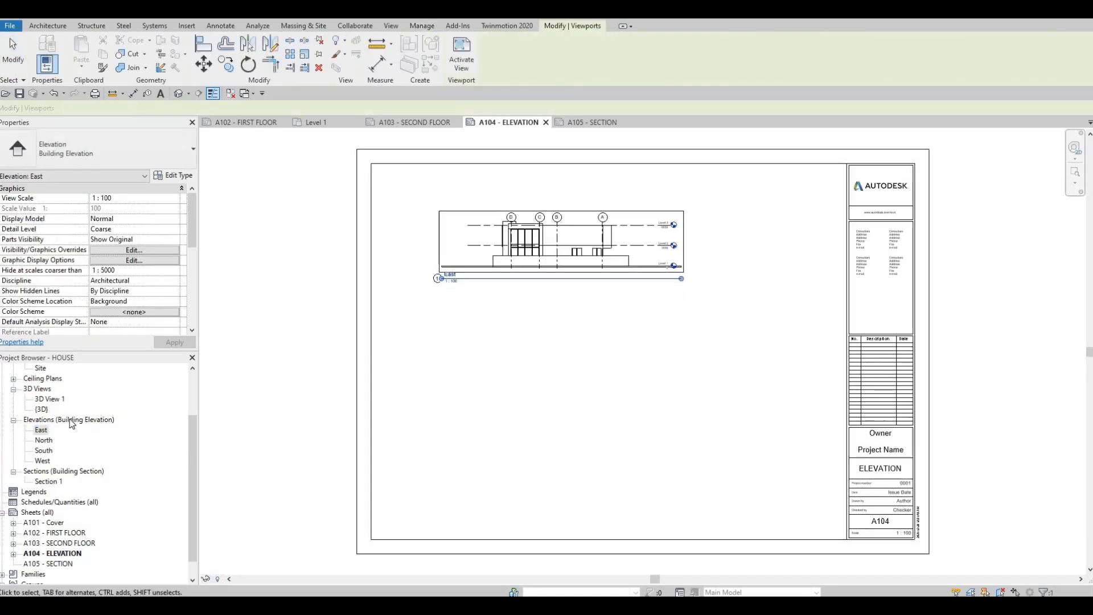
left_click(44, 440)
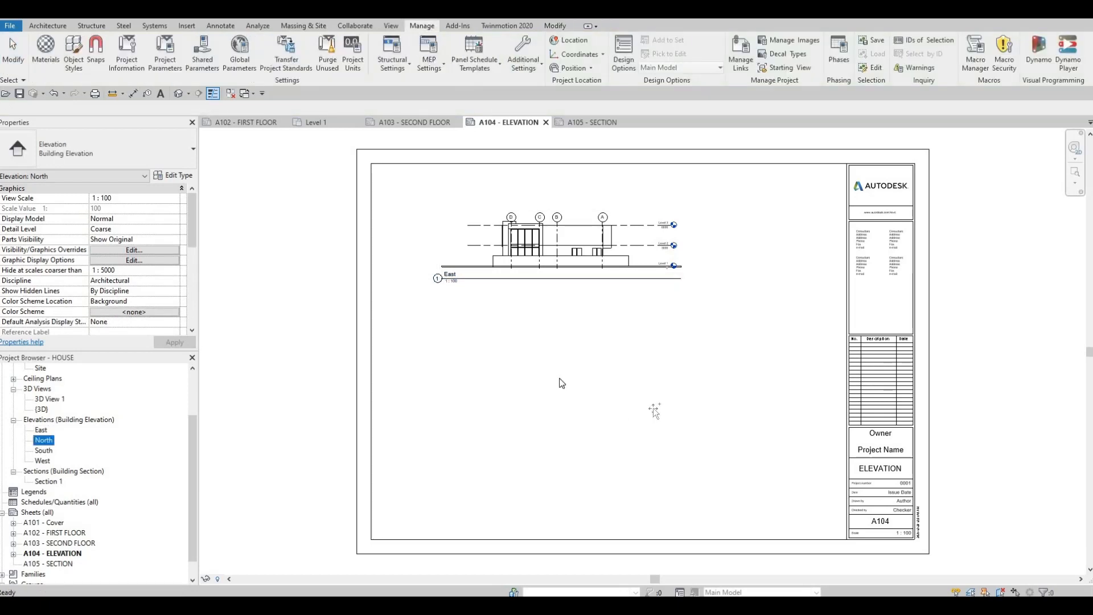
left_click_drag(552, 380, 576, 356)
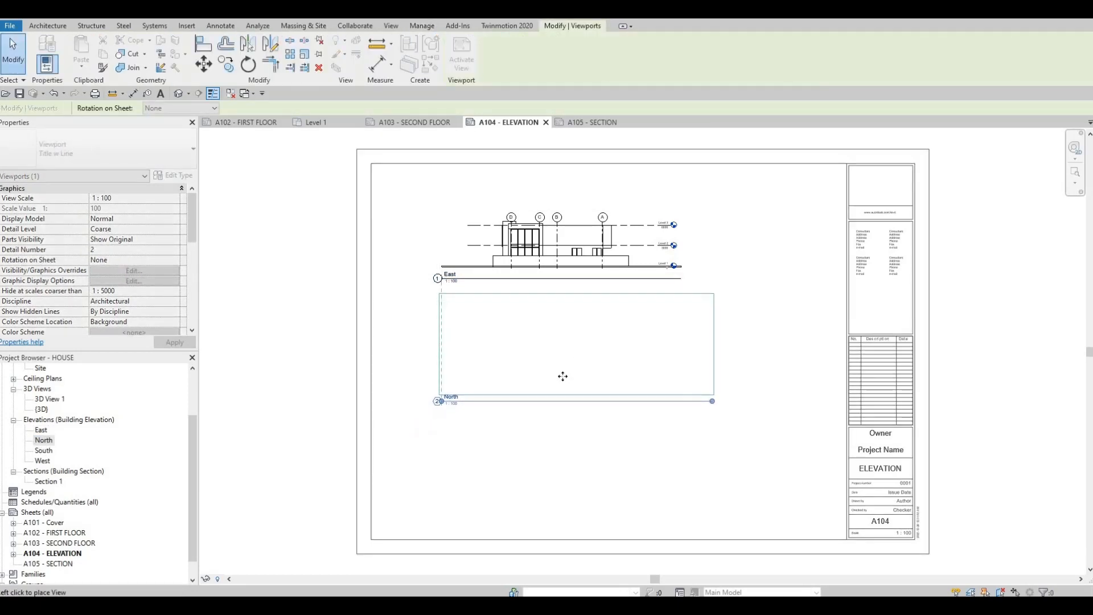
left_click(557, 330)
scroll(557, 330, "up", 2)
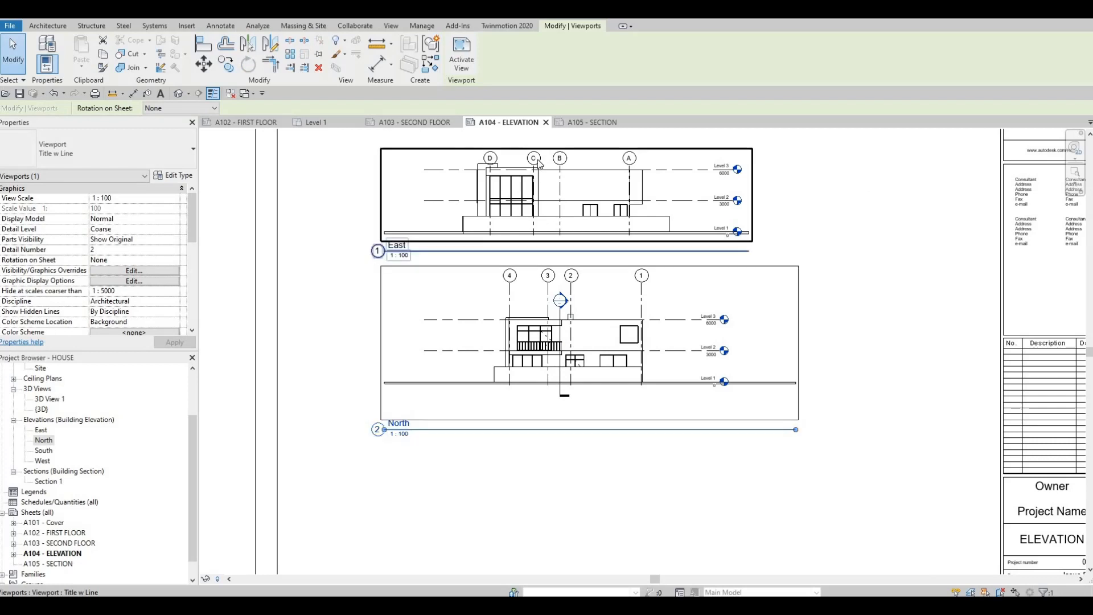
Place the South elevation below the North elevation on the A104 - ELEVATION sheet
left_click(43, 451)
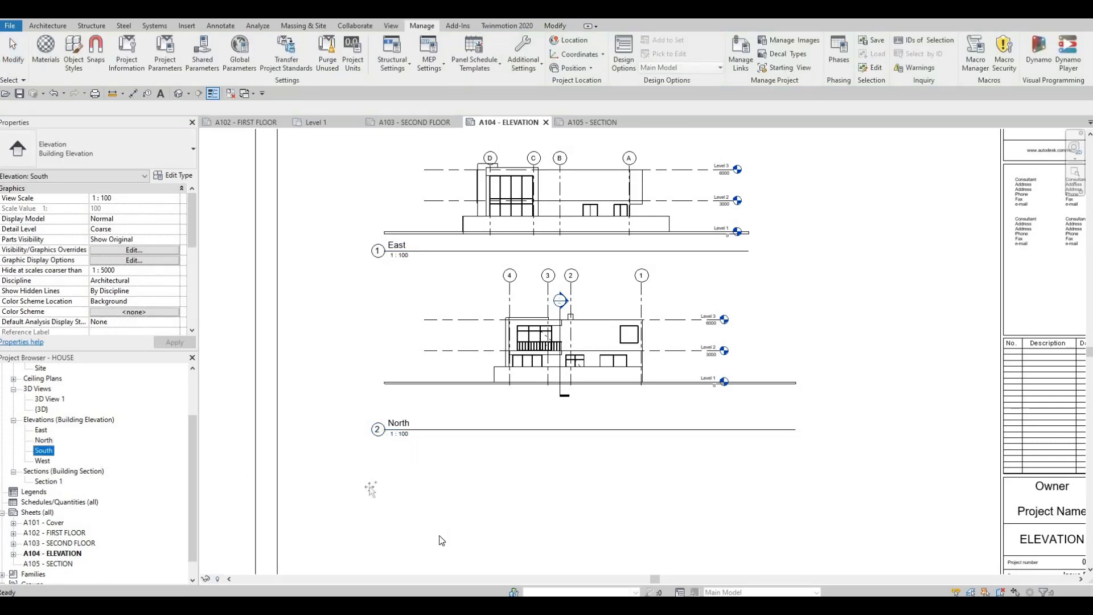
scroll(499, 410, "down", 2)
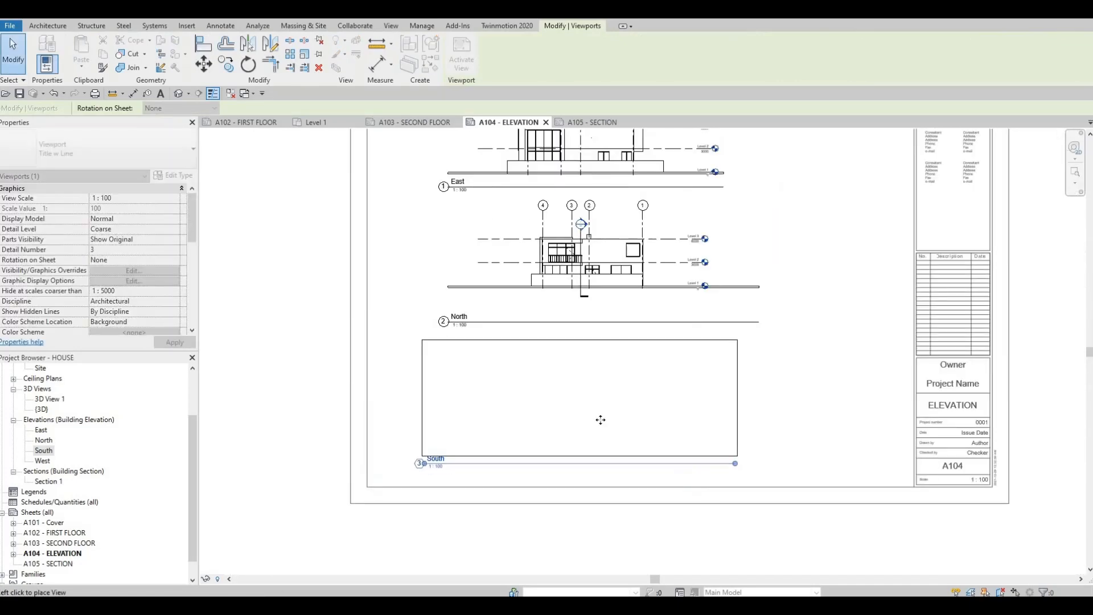
left_click(596, 425)
scroll(596, 424, "down", 3)
key("Escape")
Nudge the East elevation viewport toward the sheet's left border and slightly upward
left_click(601, 285)
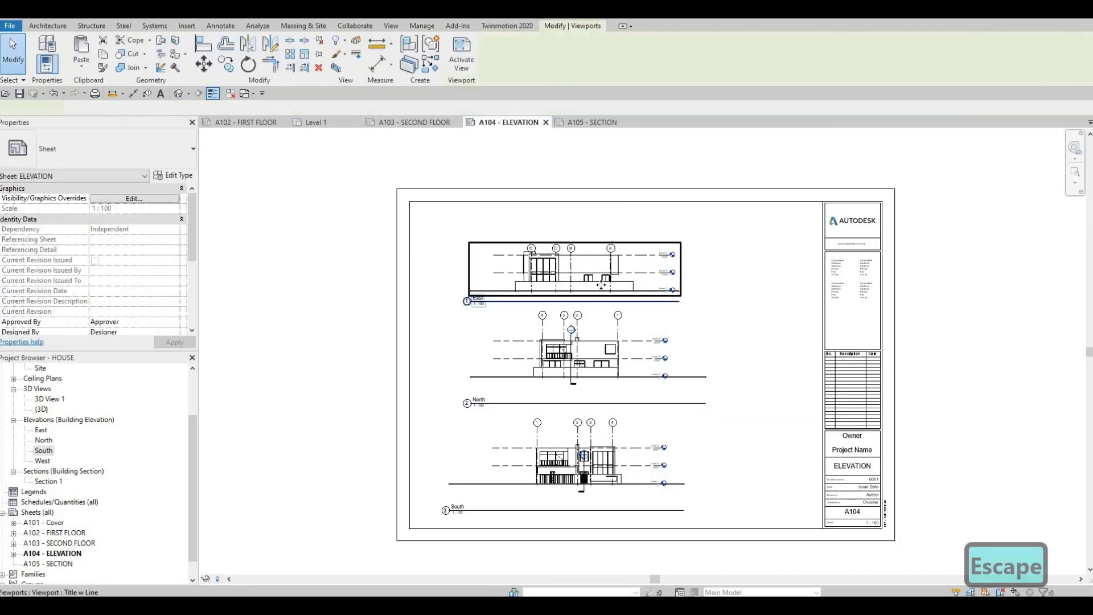
key("Left")
key("Left")
key("Left")
key("Left")
key("Left")
key("Left")
key("Left")
key("Left")
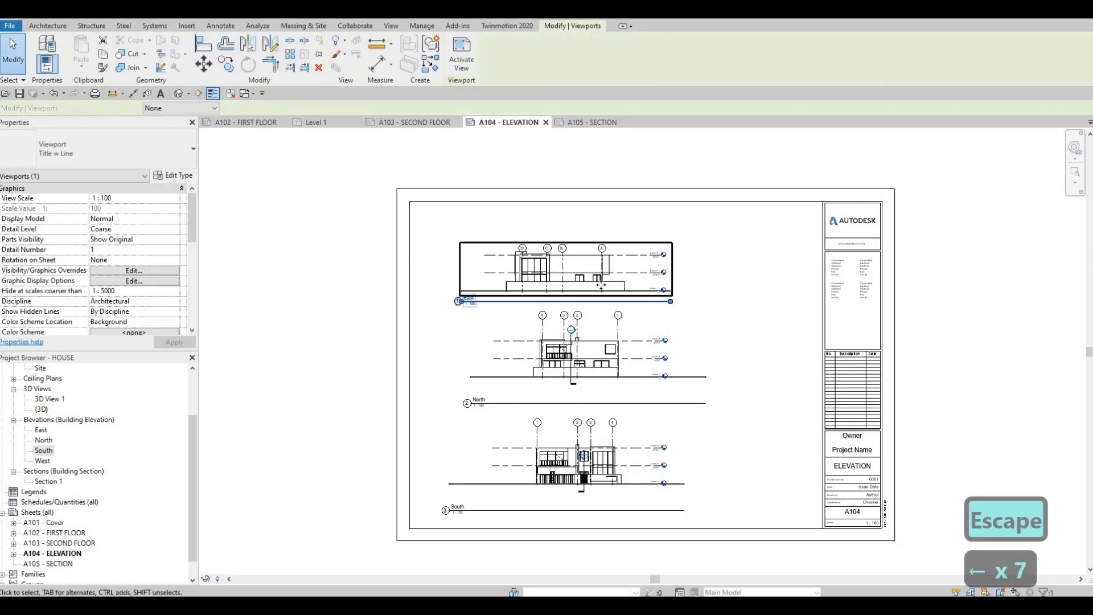
key("Left")
key("Left")
key("Left")
key("Left")
key("Left")
key("Left")
key("Left")
key("Left")
key("Left")
key("Left")
key("Left")
key("Up")
key("Up")
key("Up")
key("Left")
key("Left")
key("Left")
key("Left")
key("Left")
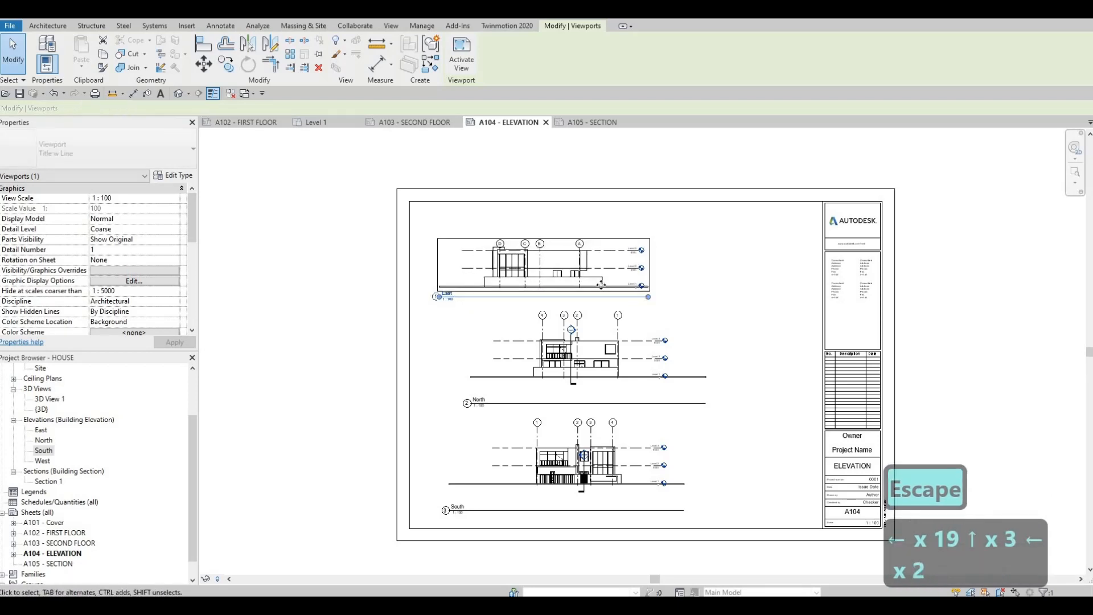
key("Escape")
Nudge the North elevation viewport toward the sheet's left border so it sits roughly beneath the East elevation
left_click(586, 332)
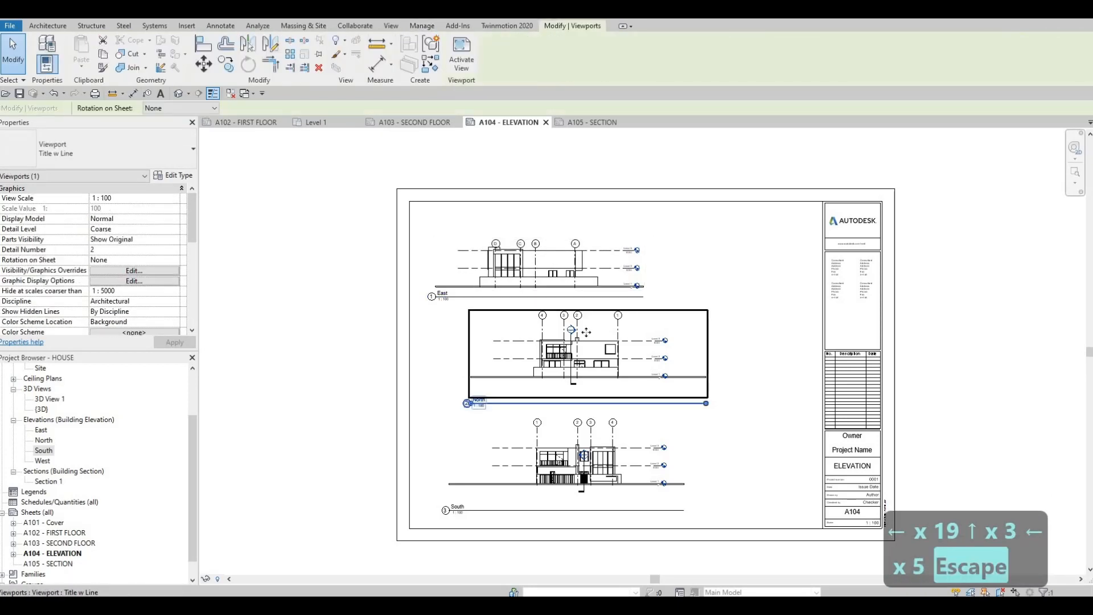
key("Left")
key("Left")
key("Left")
key("Left")
key("Left")
key("Left")
key("Left")
key("Left")
key("Left")
key("Left")
key("Left")
key("Left")
key("Left")
key("Left")
key("Left")
key("Left")
key("Left")
key("Left")
key("Left")
key("Left")
key("Left")
key("Left")
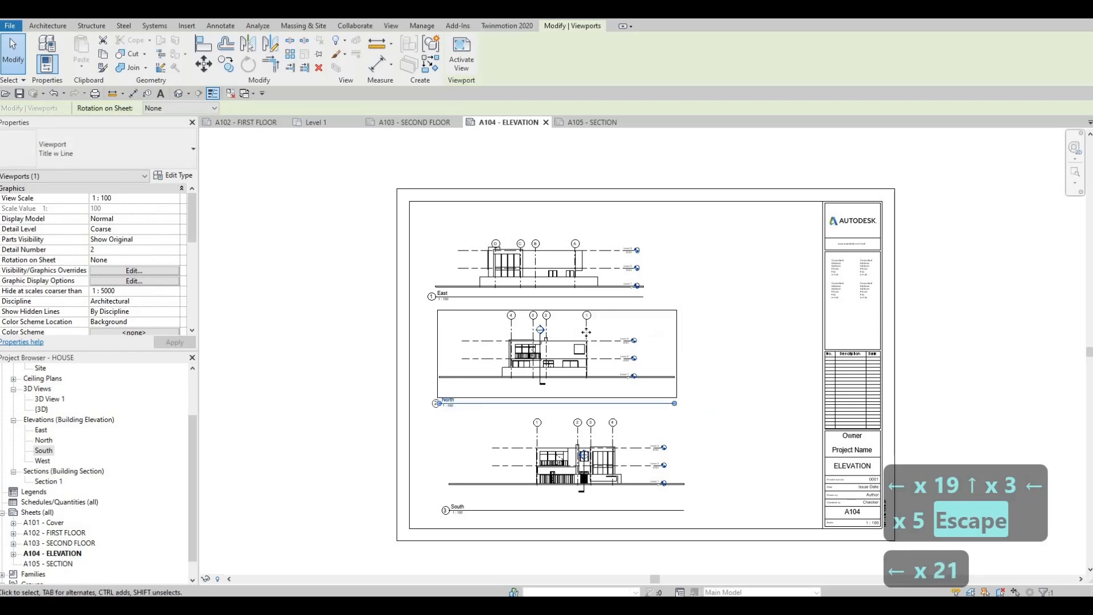
key("Left")
key("Left")
key("Left")
key("Left")
key("Escape")
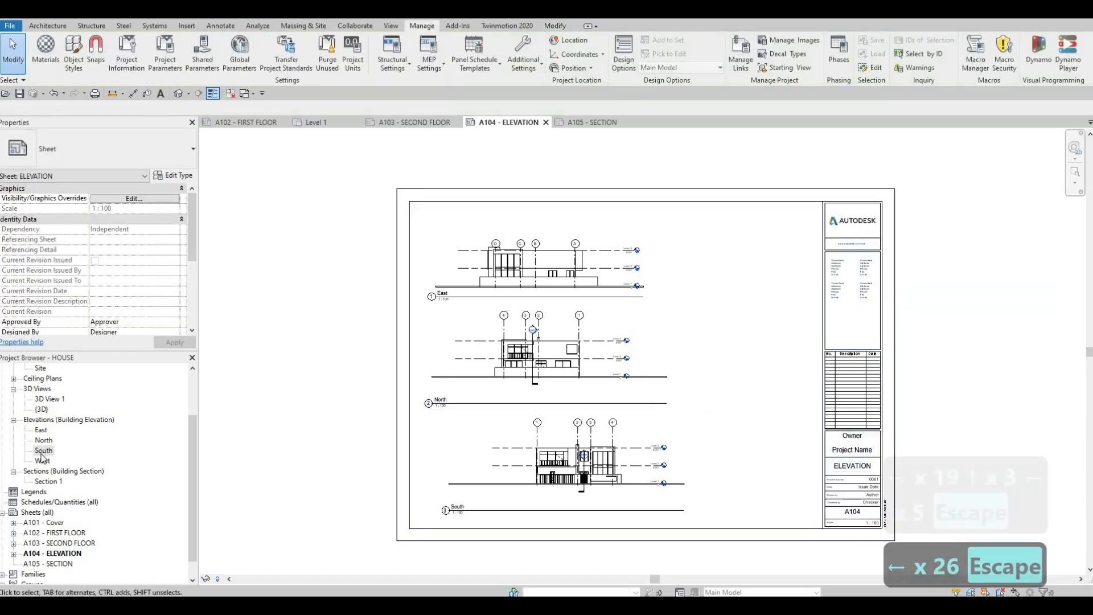
Place the West elevation beside the East and North elevations, near the title block
left_click(42, 461)
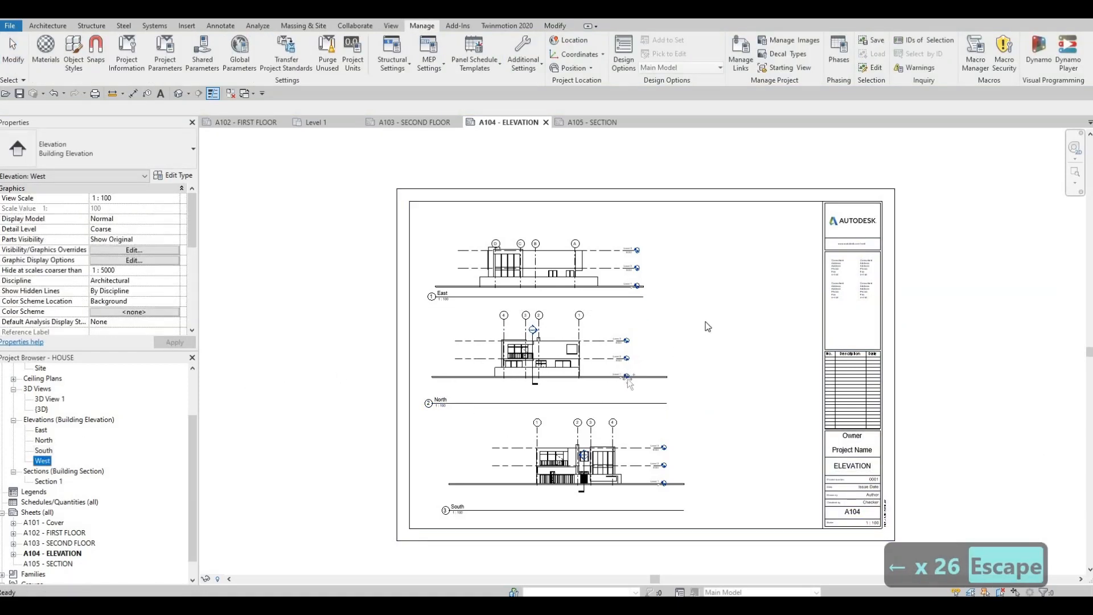
left_click_drag(708, 327, 728, 284)
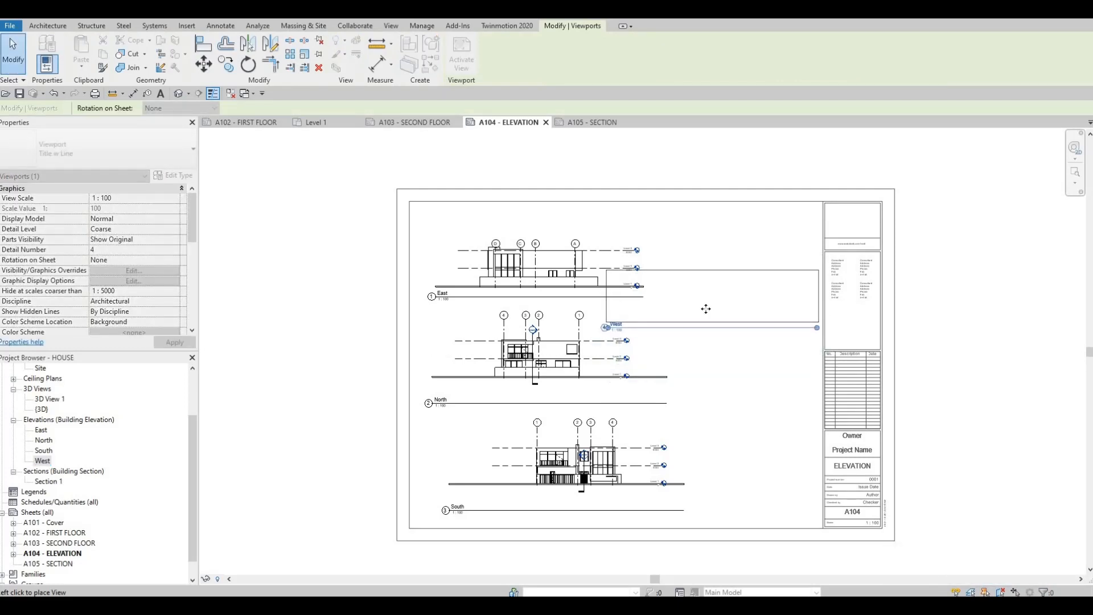
left_click(706, 310)
key("Escape")
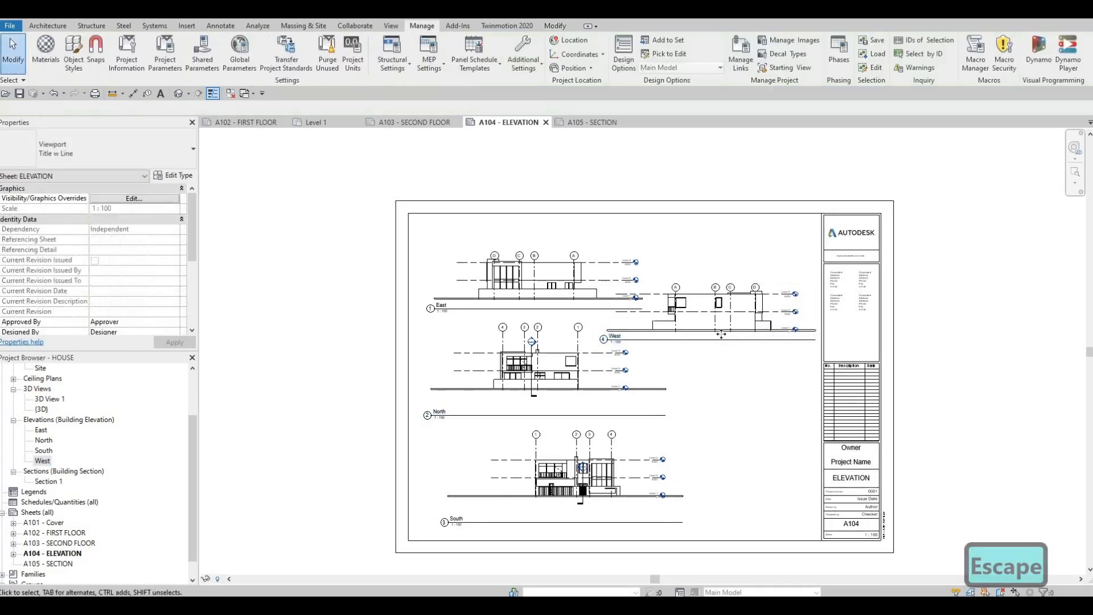
Delete the West, South, East and North elevation viewports from the A104 - ELEVATION sheet
left_click(722, 336)
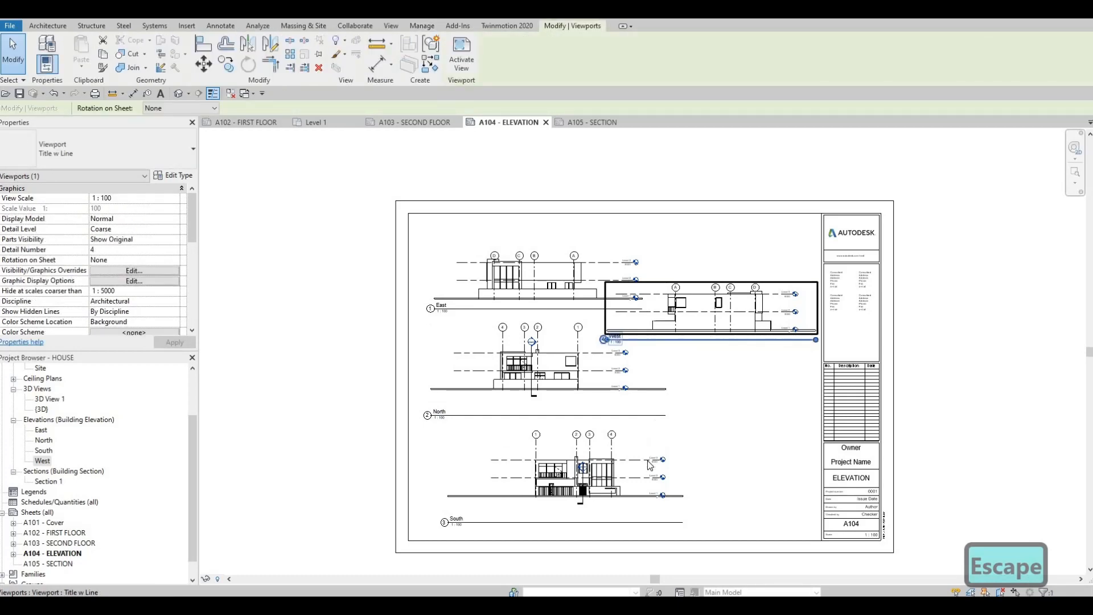
key("Delete")
left_click(647, 432)
key("Delete")
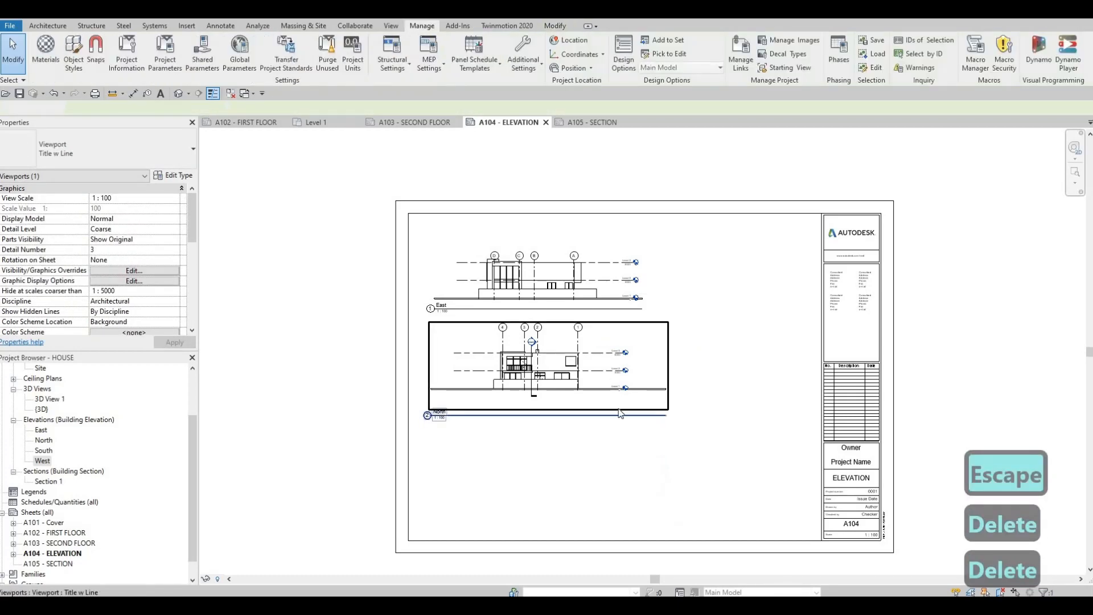
scroll(620, 412, "up", 2)
middle_click_drag(604, 386, 595, 386)
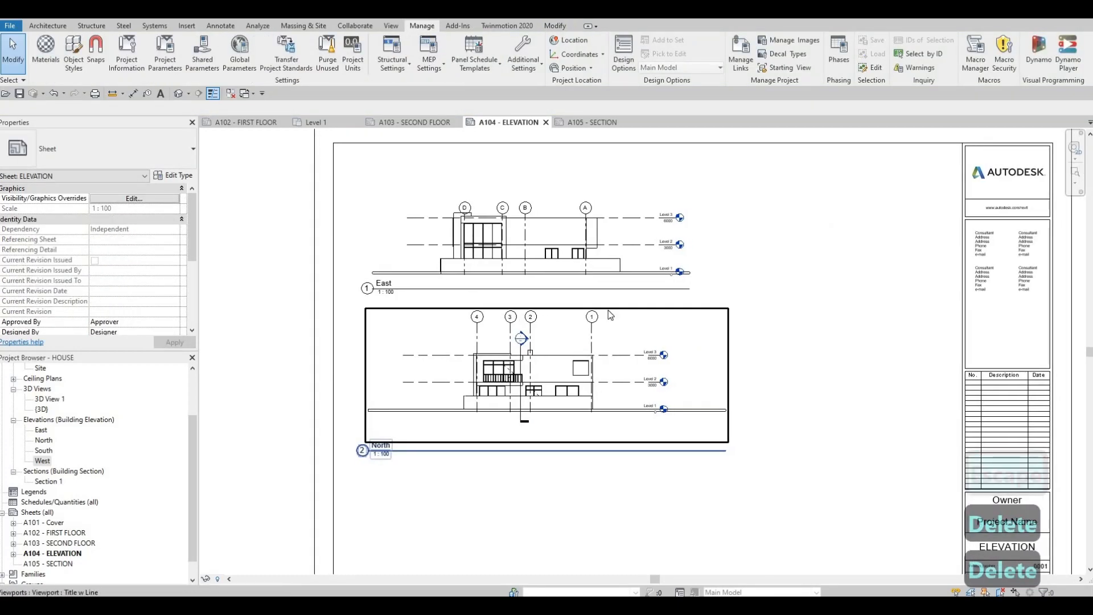
left_click(607, 275)
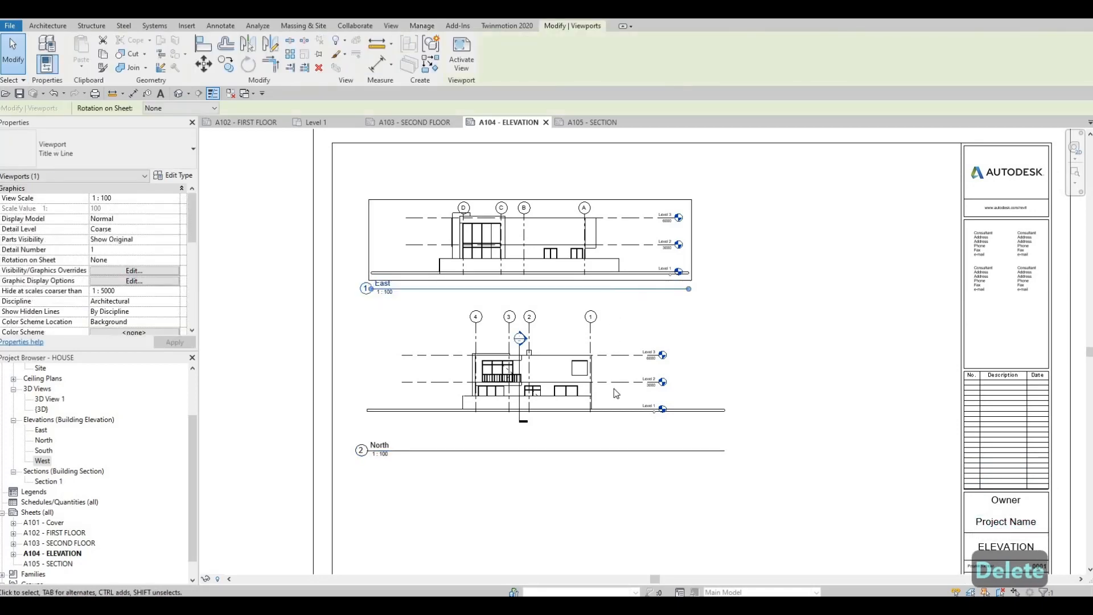
key("Delete")
left_click(295, 426)
key("Delete")
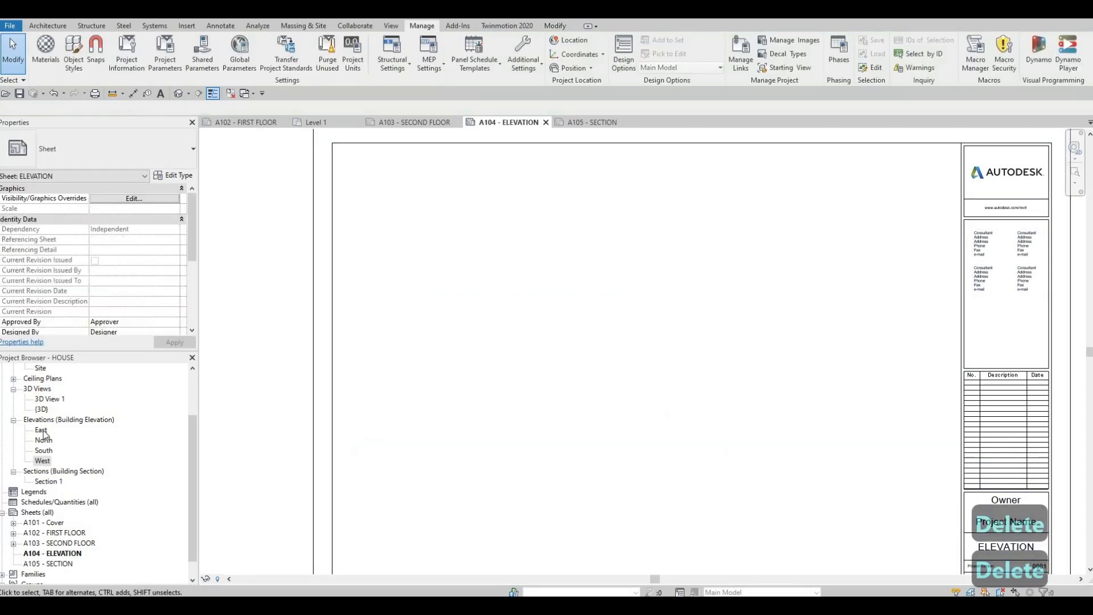
Place the North elevation in the upper part of the A104 - ELEVATION sheet and the South elevation aligned directly below it
left_click(41, 431)
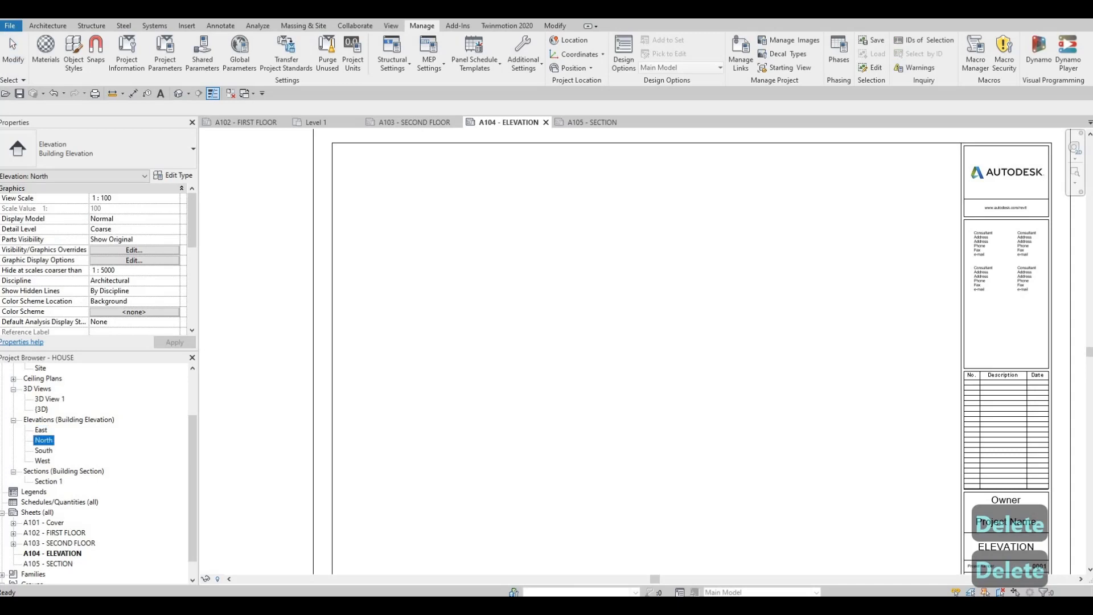
left_click(655, 301)
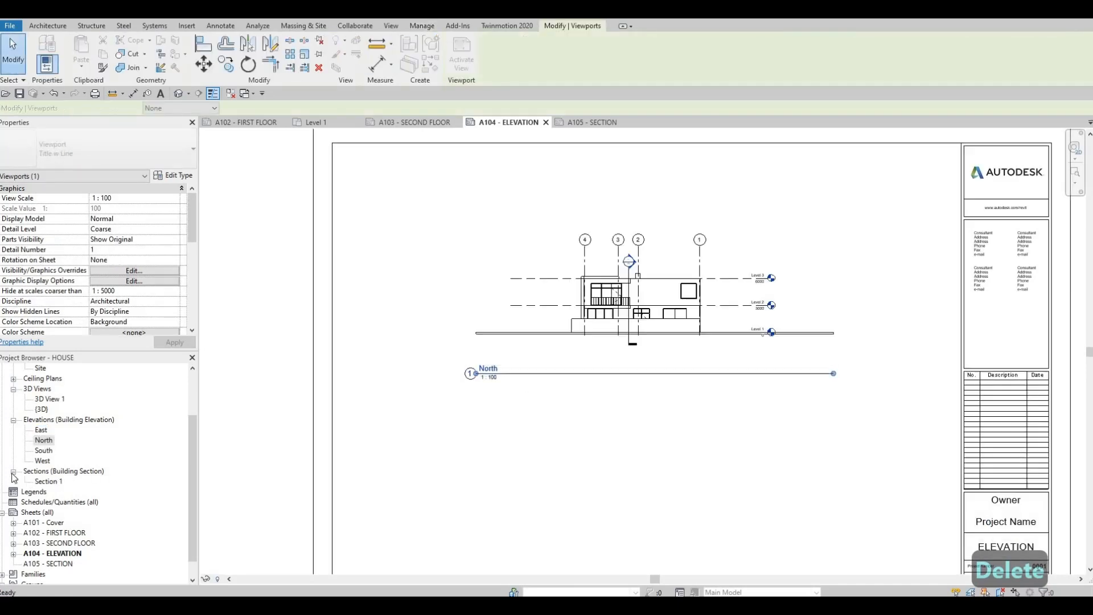
left_click(44, 450)
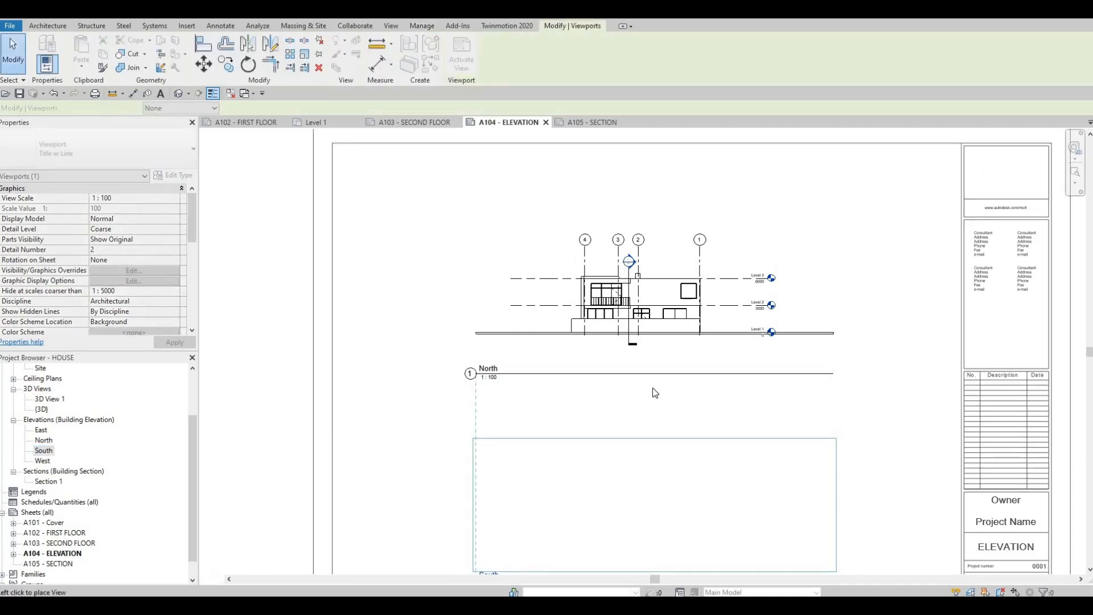
left_click(655, 505)
key("Escape")
key("Escape")
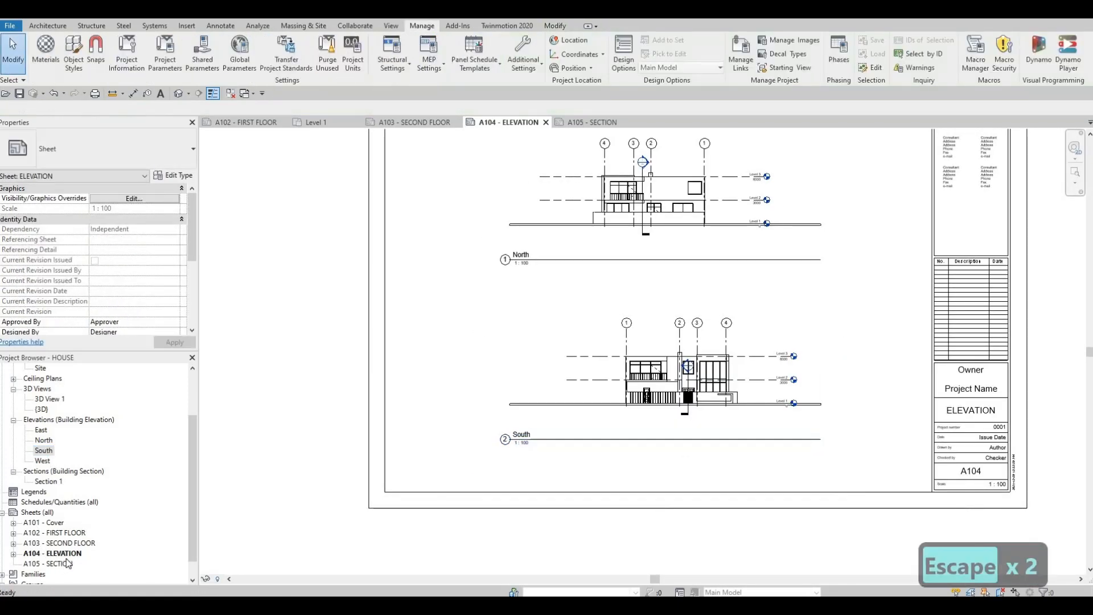
left_click(62, 564)
left_click(55, 565)
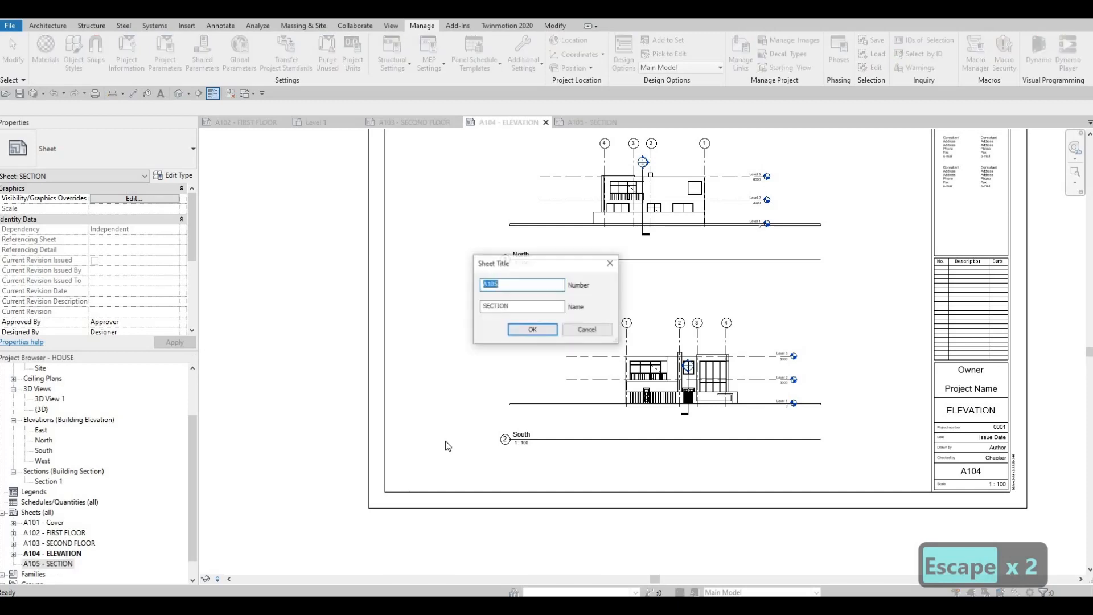
key("Escape")
Rename sheet A104 as ELEVATION 1
left_click(76, 555)
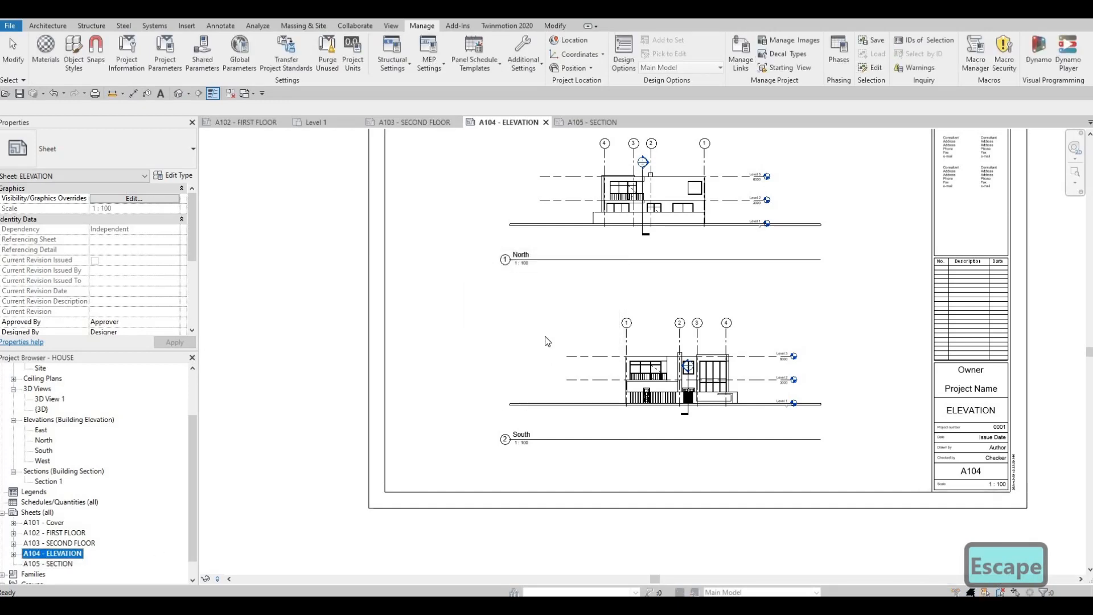
type("1")
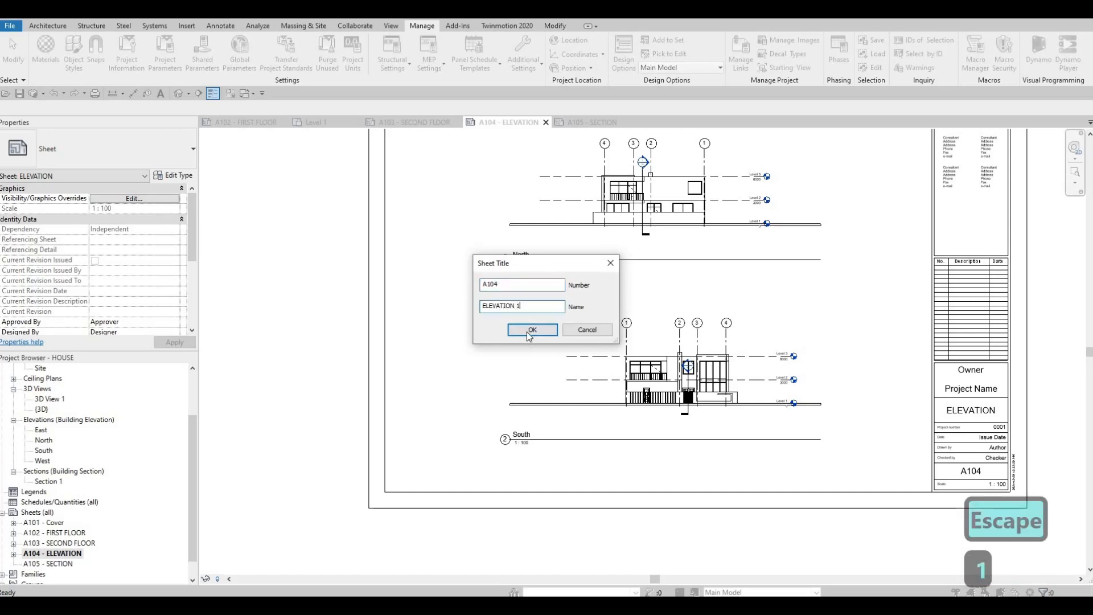
left_click(533, 330)
Rename sheet A105 - SECTION as ELEVATION 2, keeping its number
left_click(63, 564)
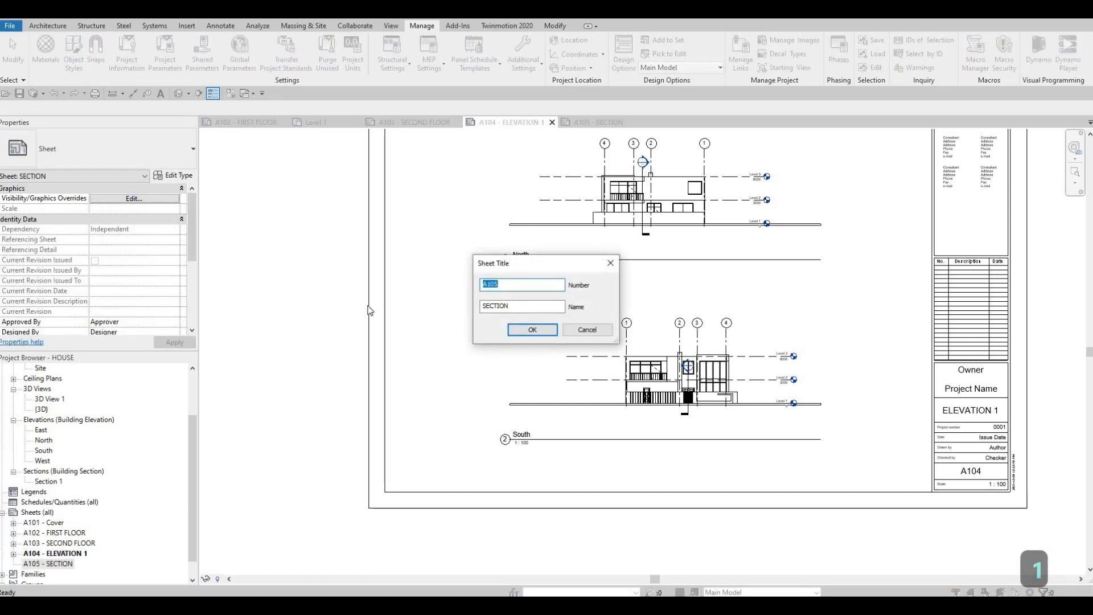
left_click_drag(510, 307, 367, 310)
type("EL")
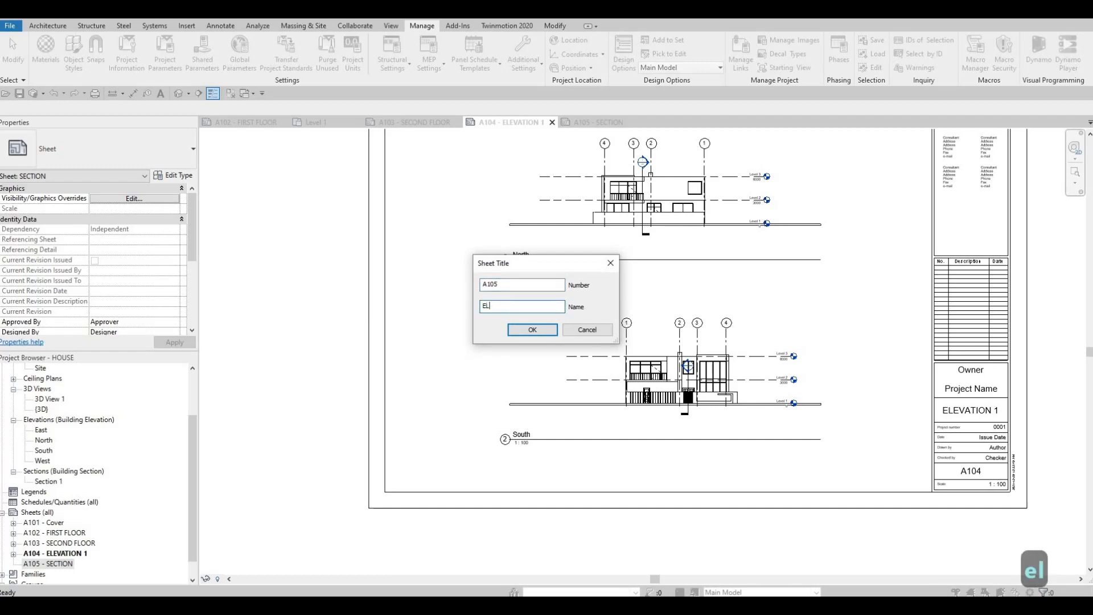
type("EVATION 2")
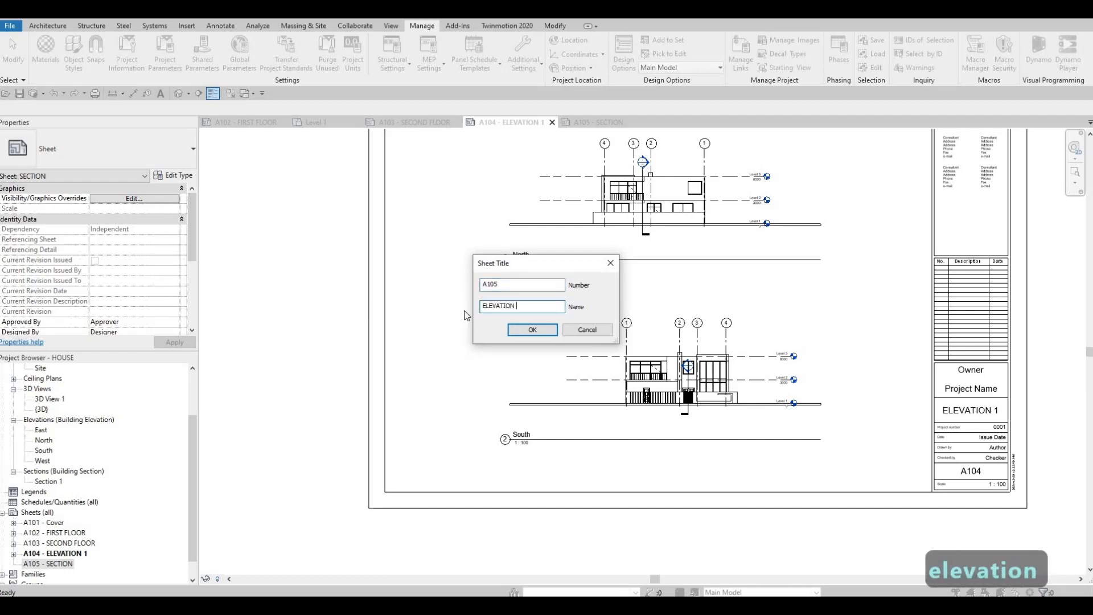
left_click(532, 330)
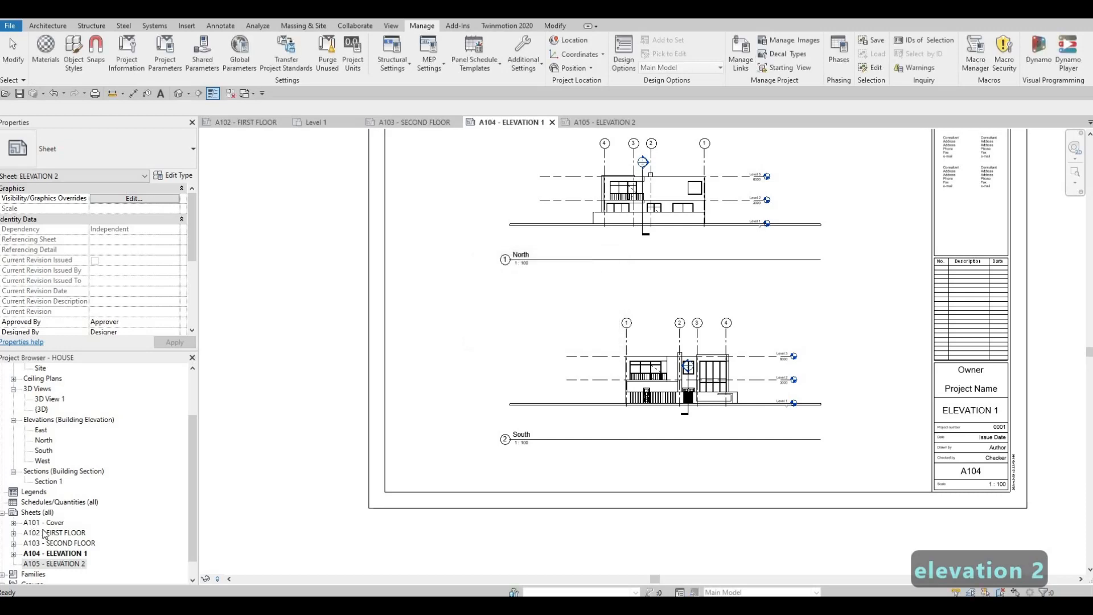
Add a new sheet to the project after A105 - ELEVATION 2
scroll(50, 549, "down", 1)
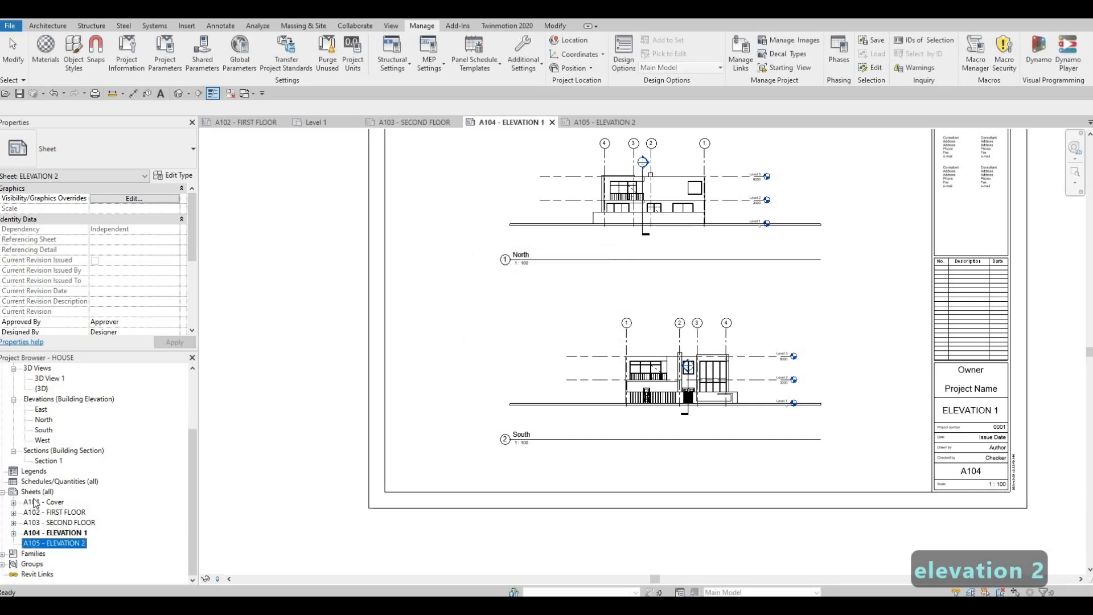
right_click(47, 543)
key("Escape")
left_click(36, 492)
right_click(36, 492)
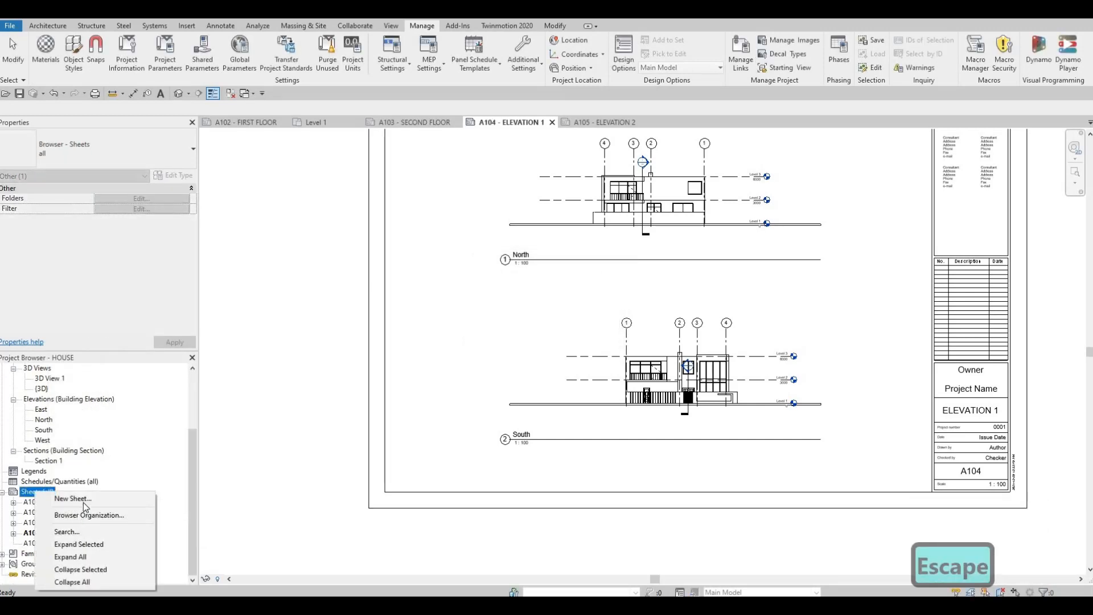
left_click(78, 499)
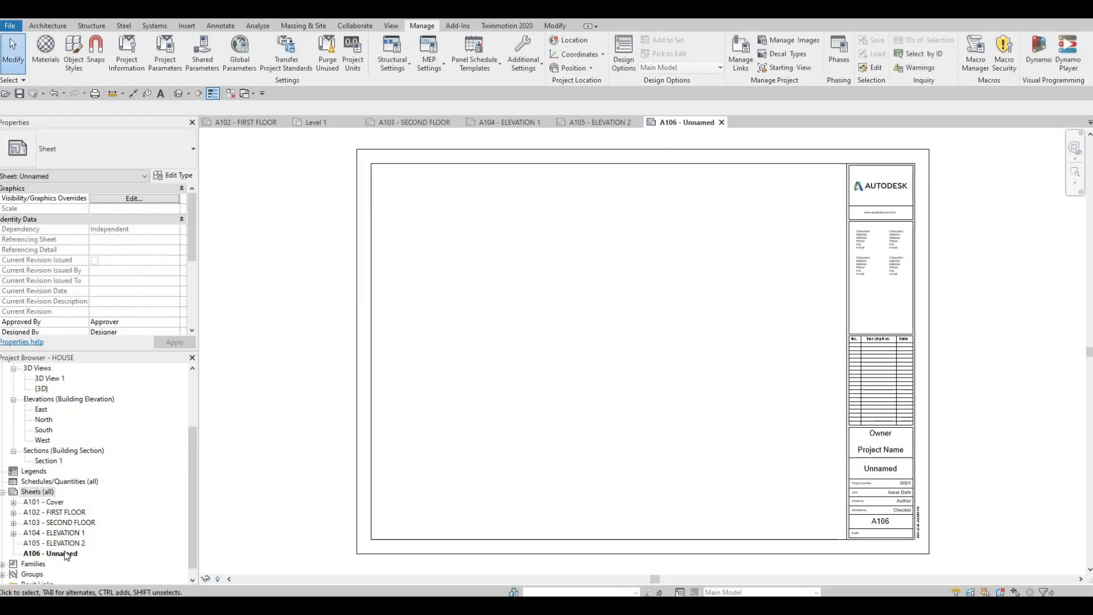
Open the number and name of the new A106 sheet for renaming
left_click(64, 554)
right_click(64, 553)
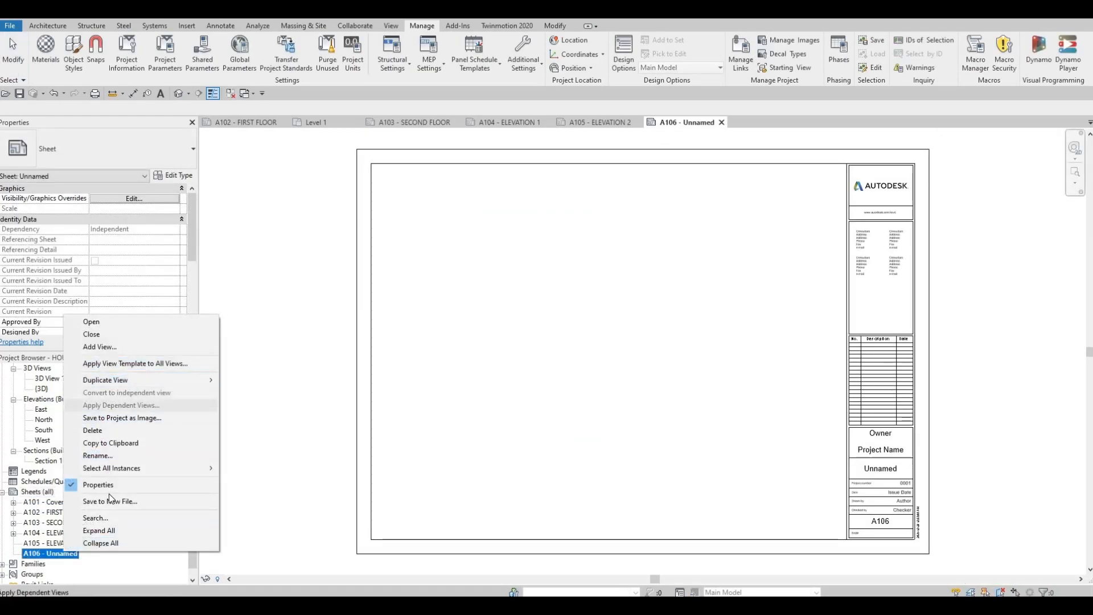
key("Escape")
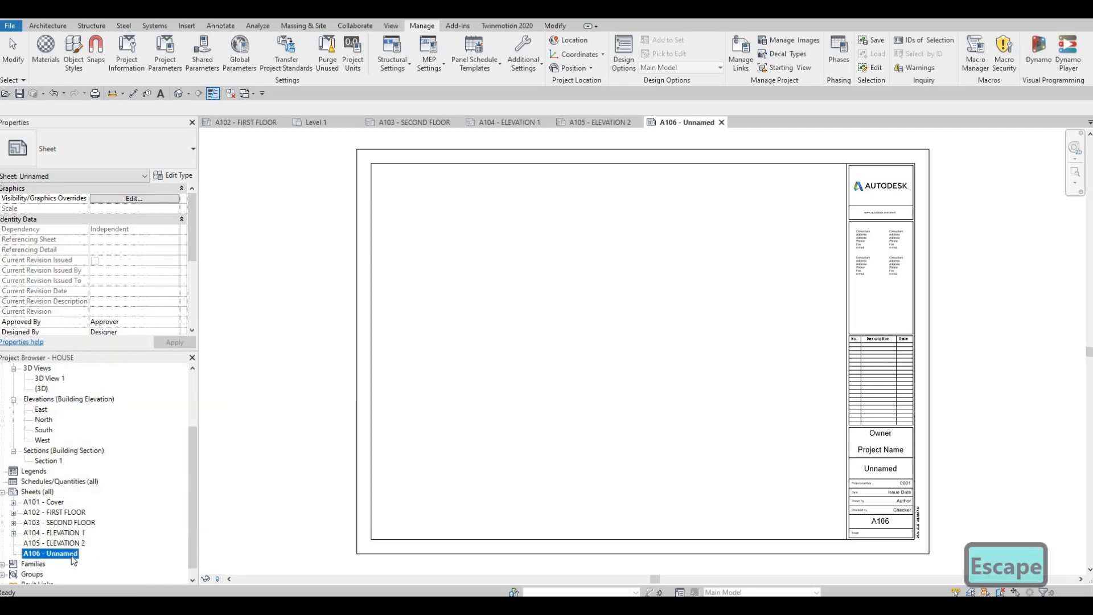
left_click(70, 556)
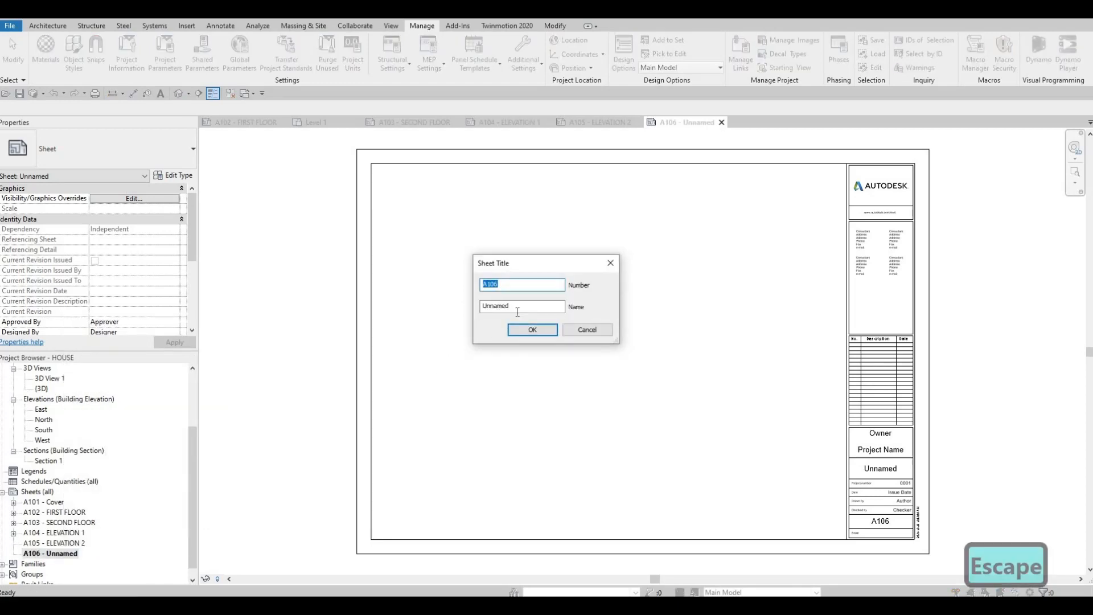
Name sheet A106 SECTION
key("Tab")
type("SEC")
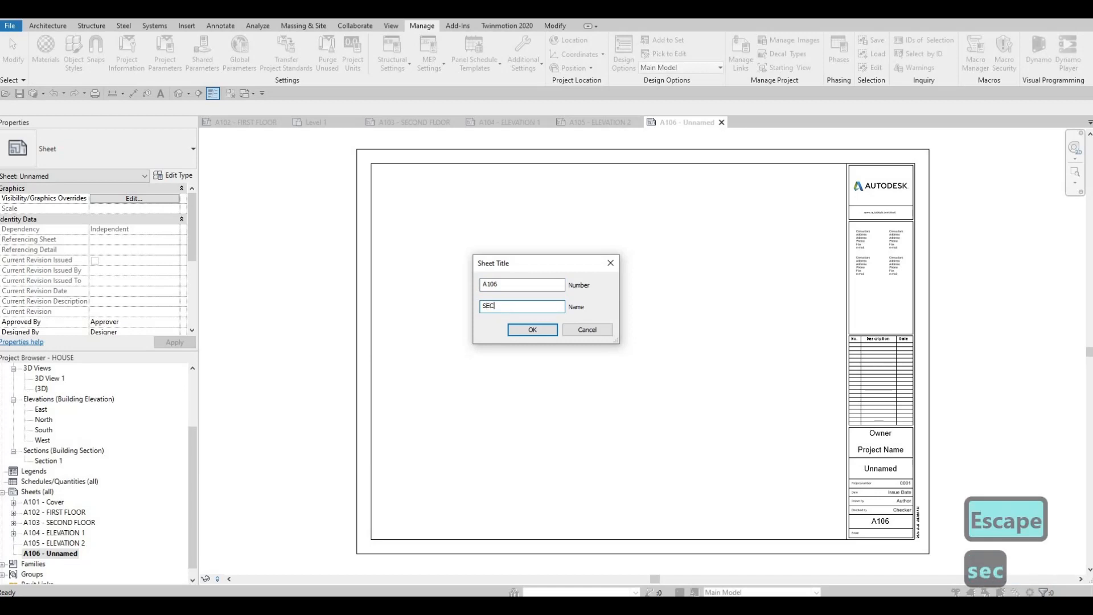
type("TION")
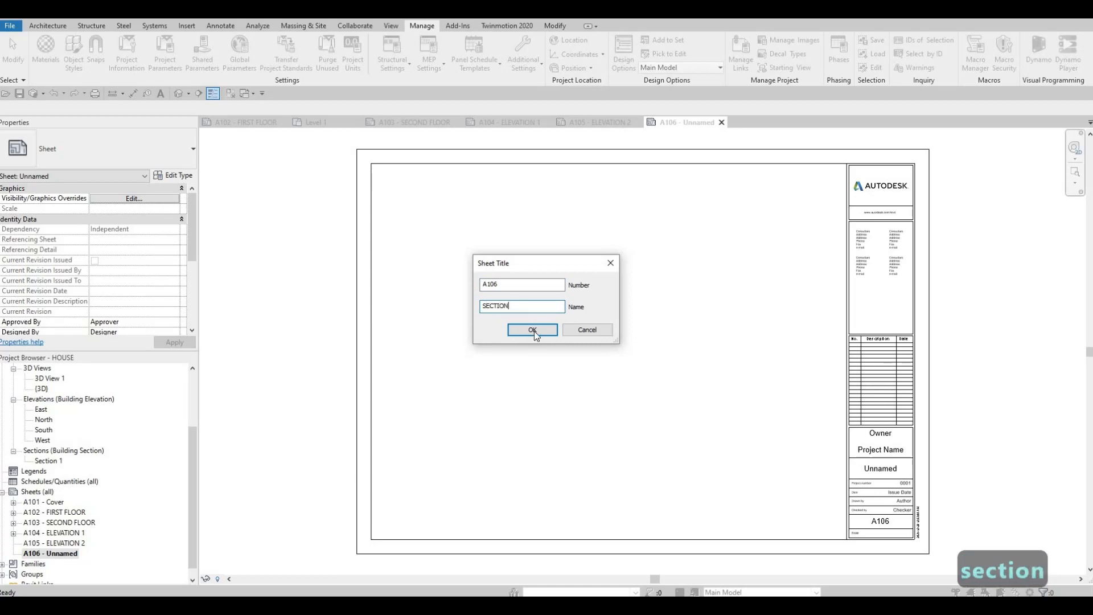
key("Return")
Place the East elevation in the upper half of sheet A105 - ELEVATION 2 and the West elevation below it
double_click(57, 543)
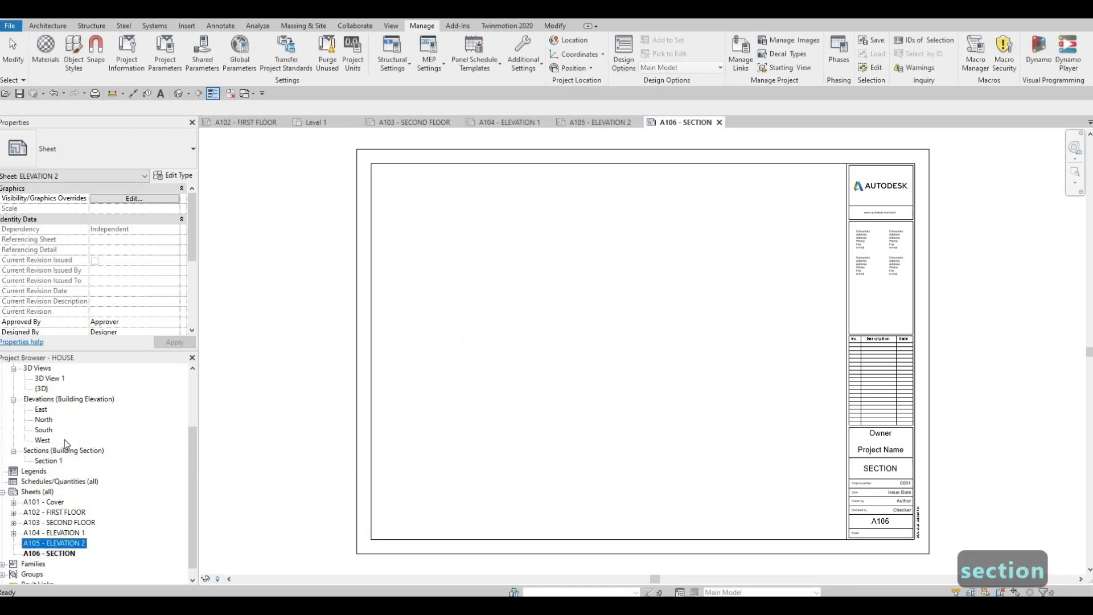
left_click_drag(41, 410, 627, 257)
left_click(42, 441)
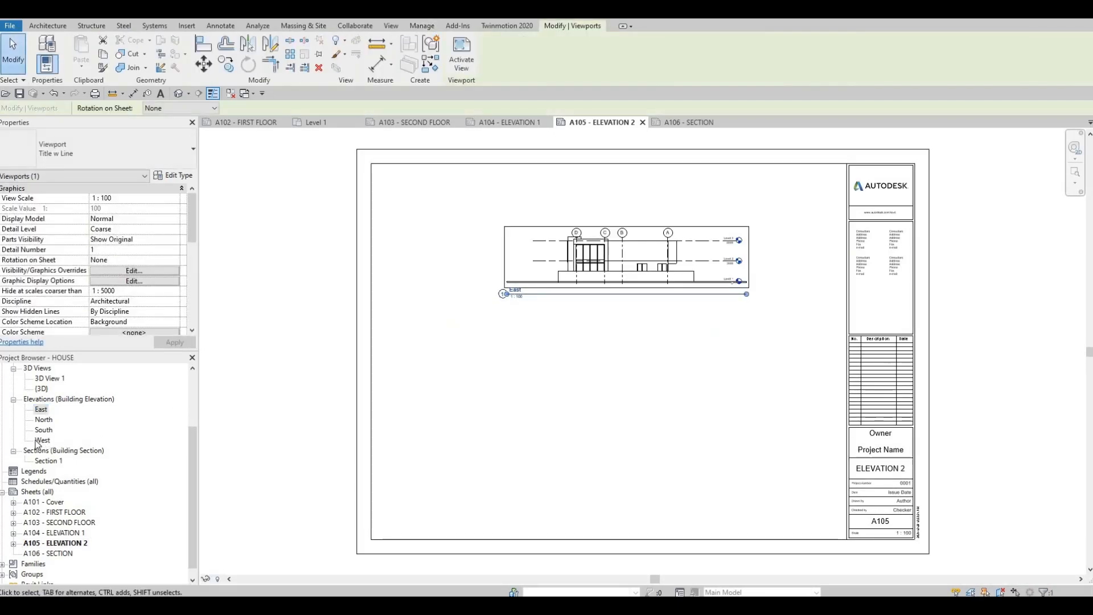
left_click_drag(607, 426, 622, 410)
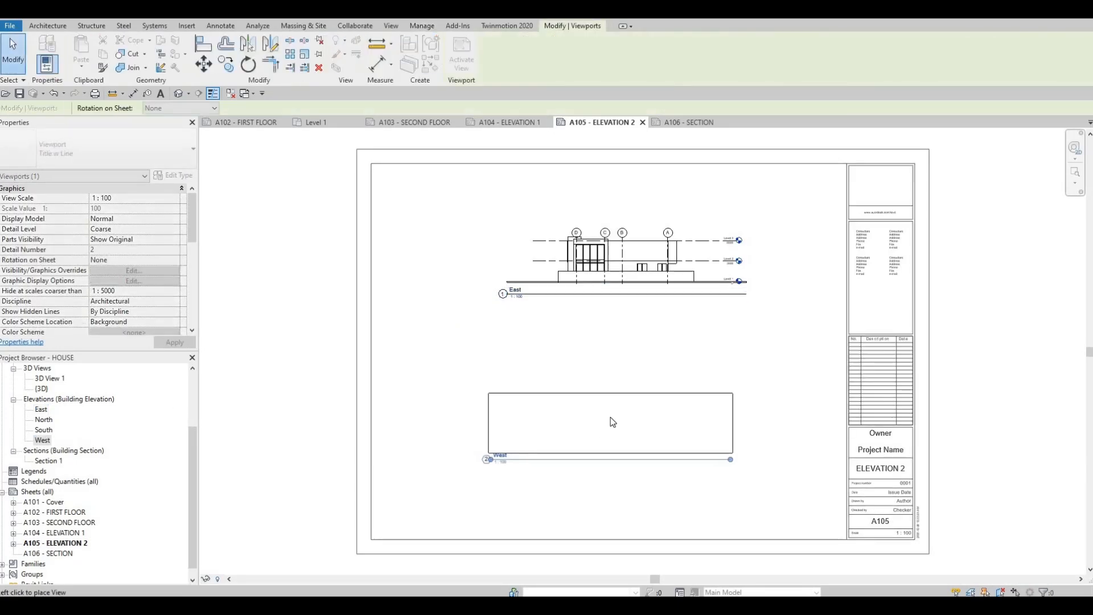
left_click(631, 401)
key("Escape")
key("Escape")
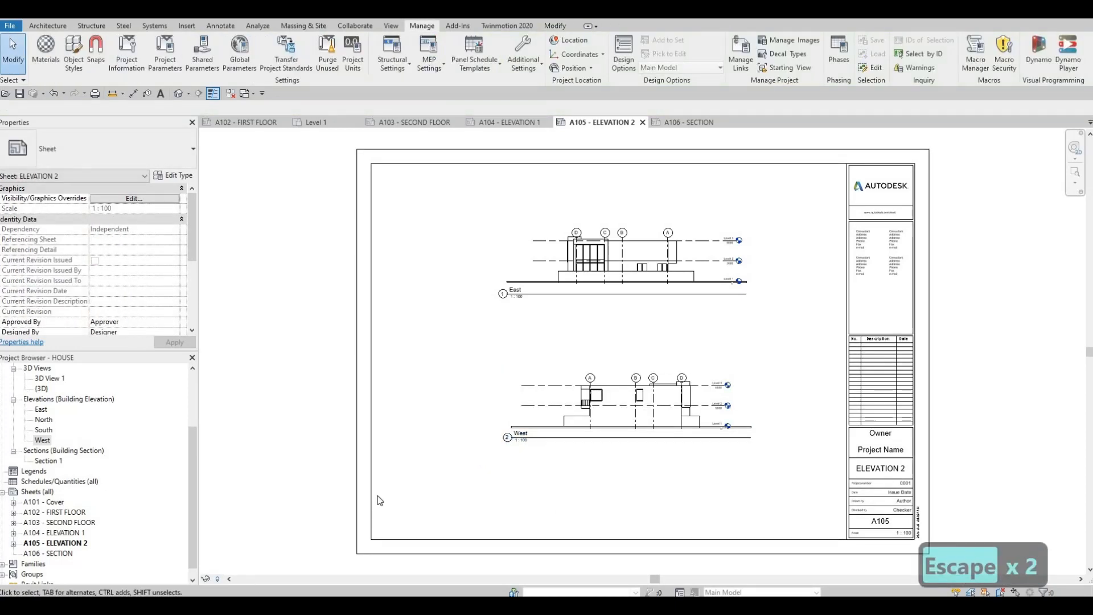
middle_click_drag(327, 491, 314, 461)
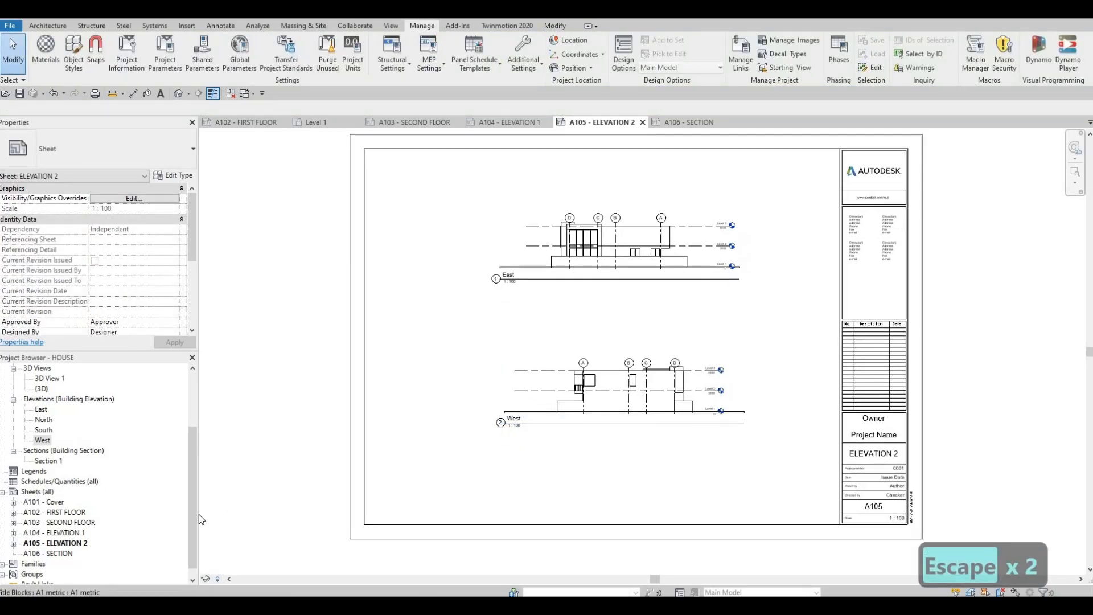
In the Level 1 floor plan, extend the existing vertical section line so its head sits below the building's front edge
double_click(48, 553)
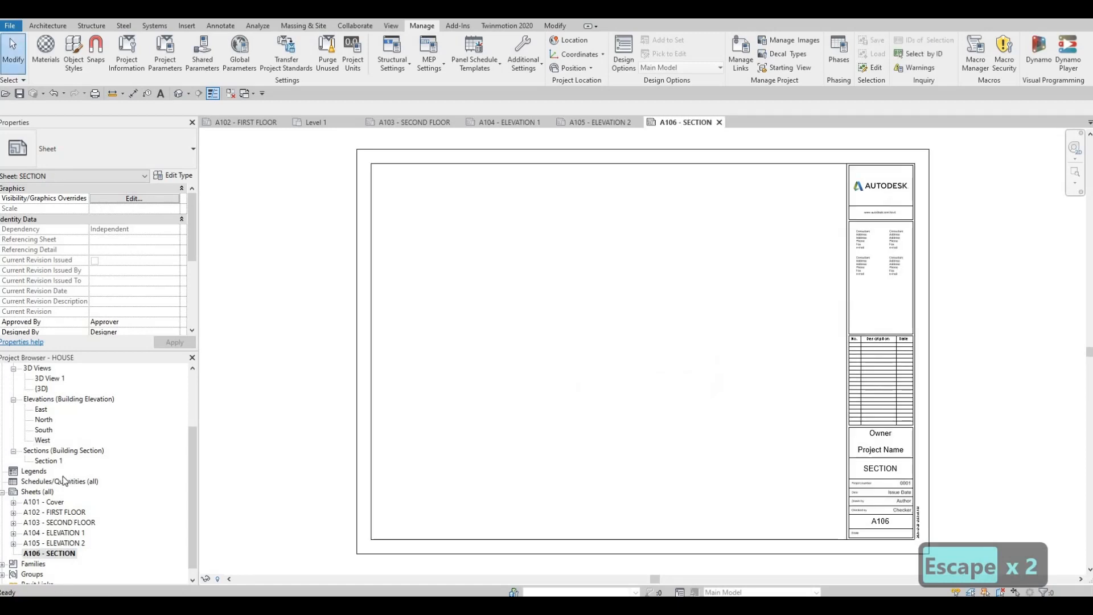
scroll(46, 398, "up", 4)
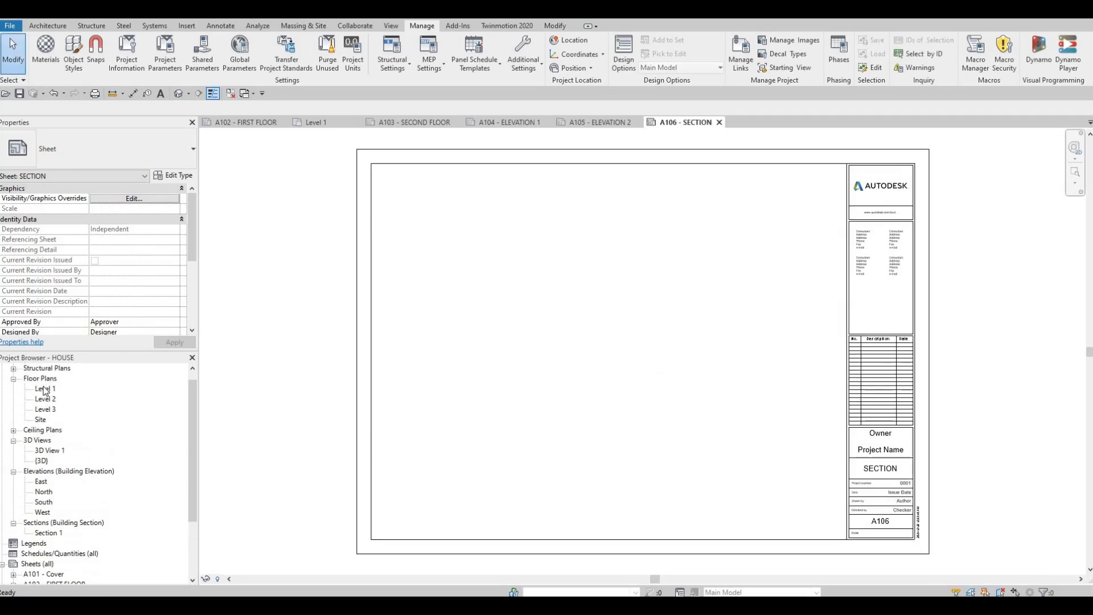
double_click(45, 388)
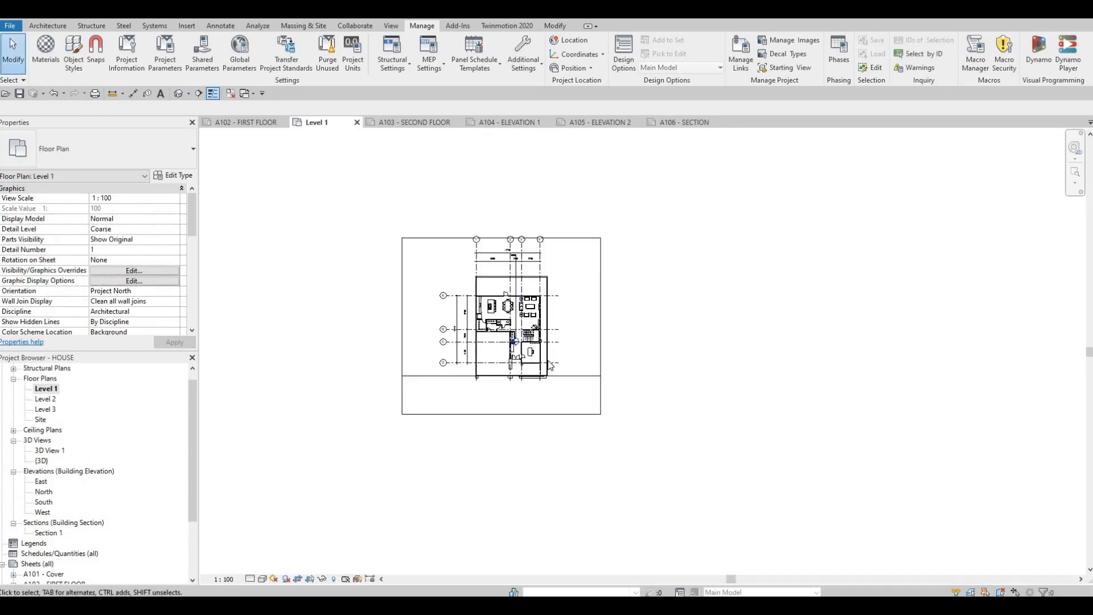
scroll(518, 327, "up", 2)
key("Escape")
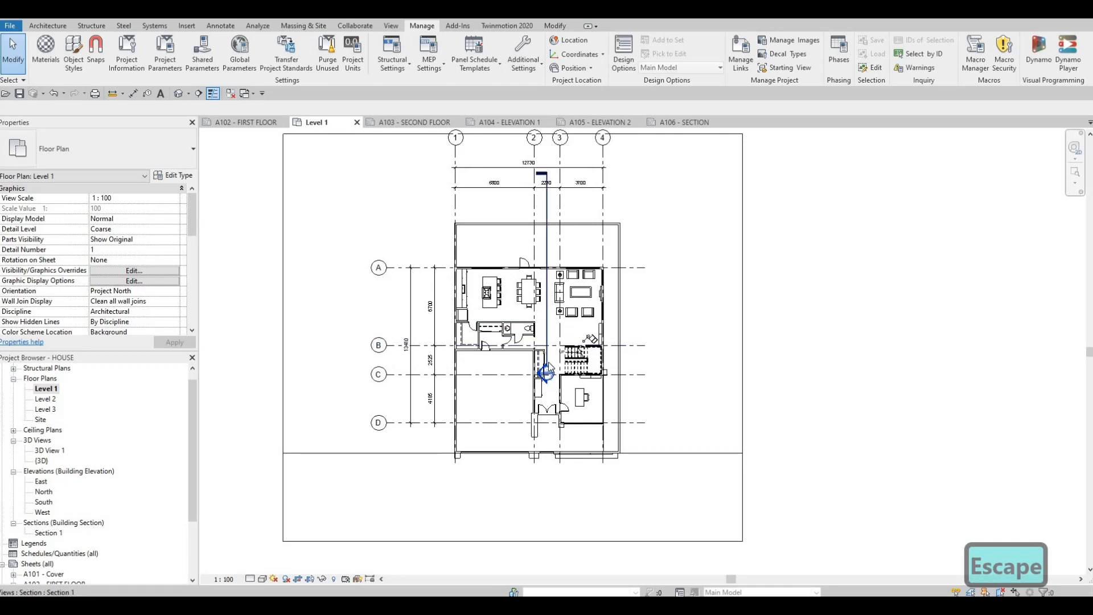
left_click(546, 367)
left_click(549, 485)
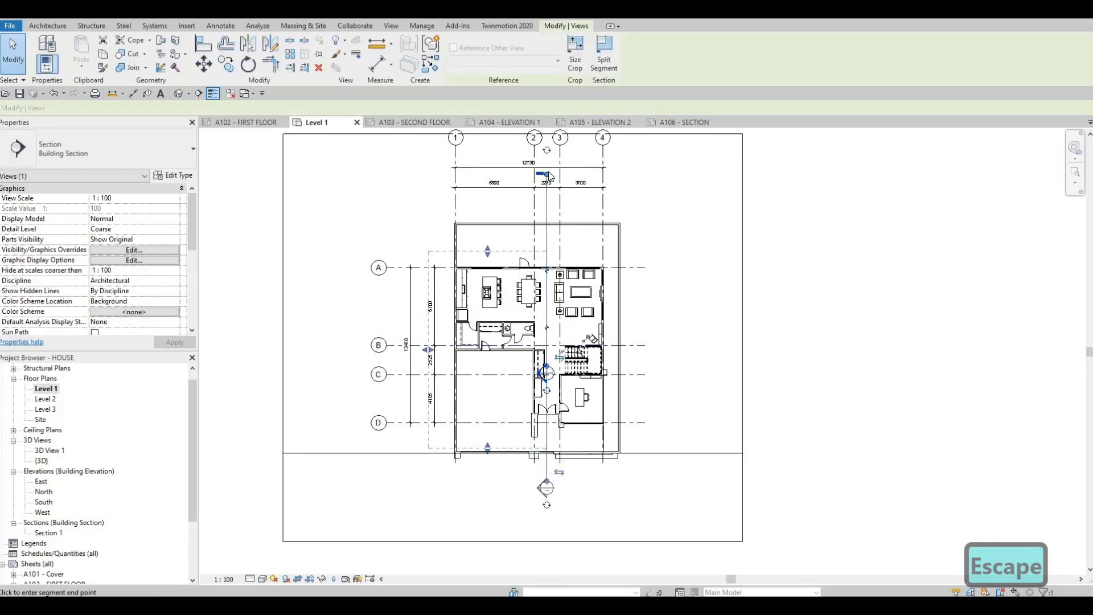
key("Escape")
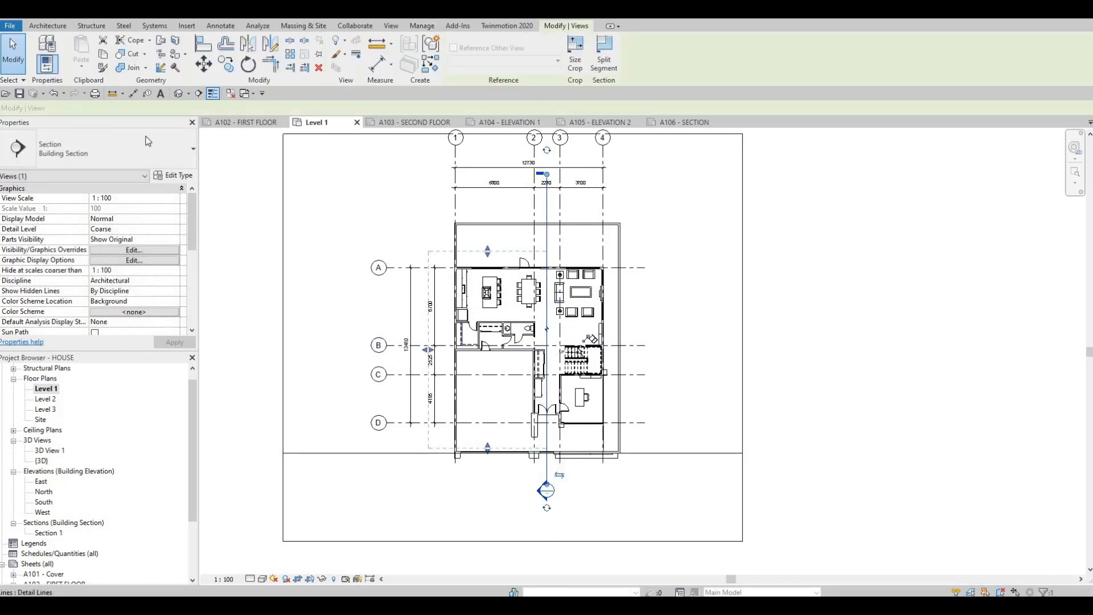
Draw a horizontal building section across the whole house between grids A and B, cutting through the kitchen and living area
left_click(199, 93)
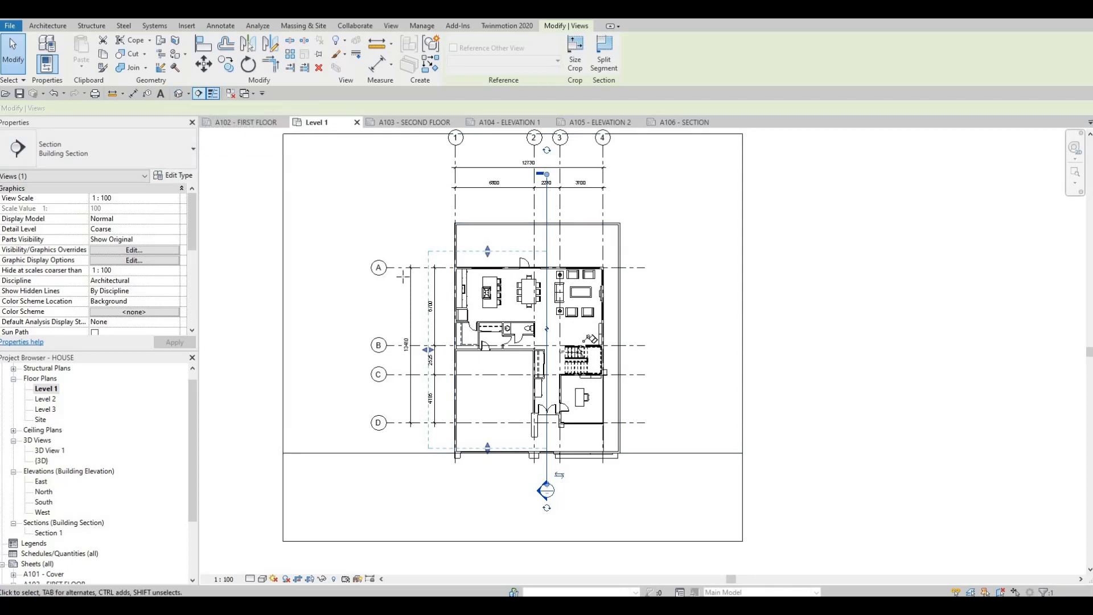
left_click(322, 312)
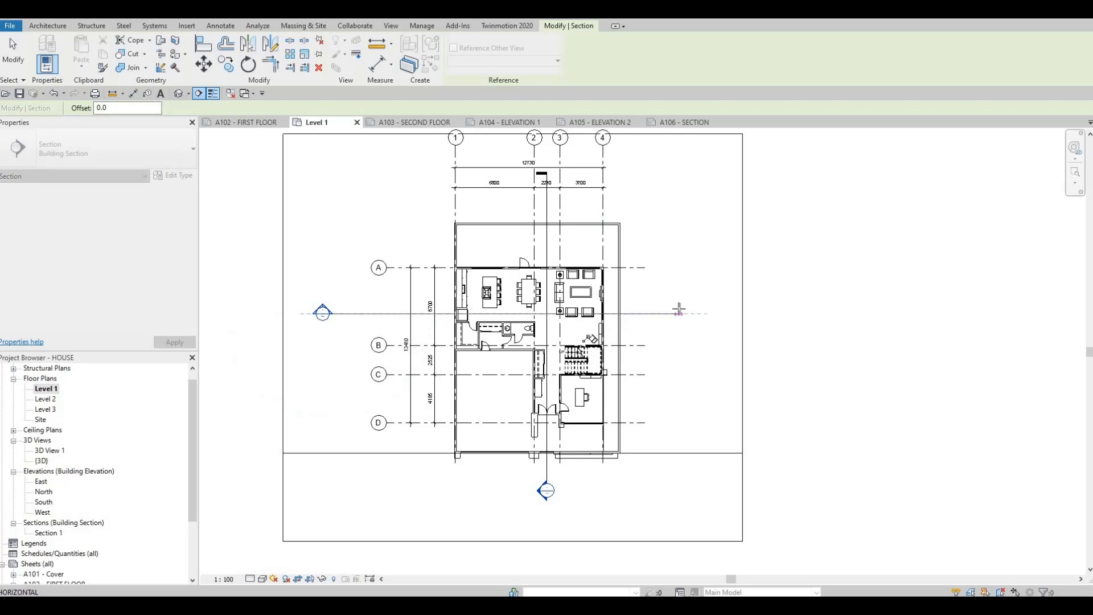
left_click(680, 312)
key("Escape")
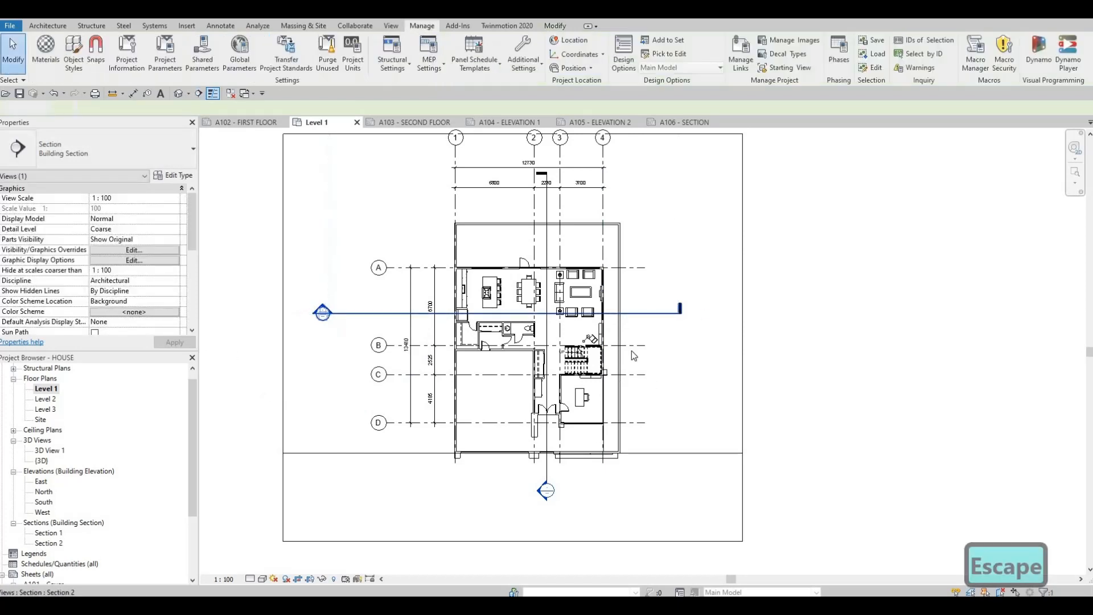
Reduce the new horizontal section's view depth so its far clip line falls just inside the rear boundary wall
scroll(629, 388, "down", 1)
left_click(627, 378)
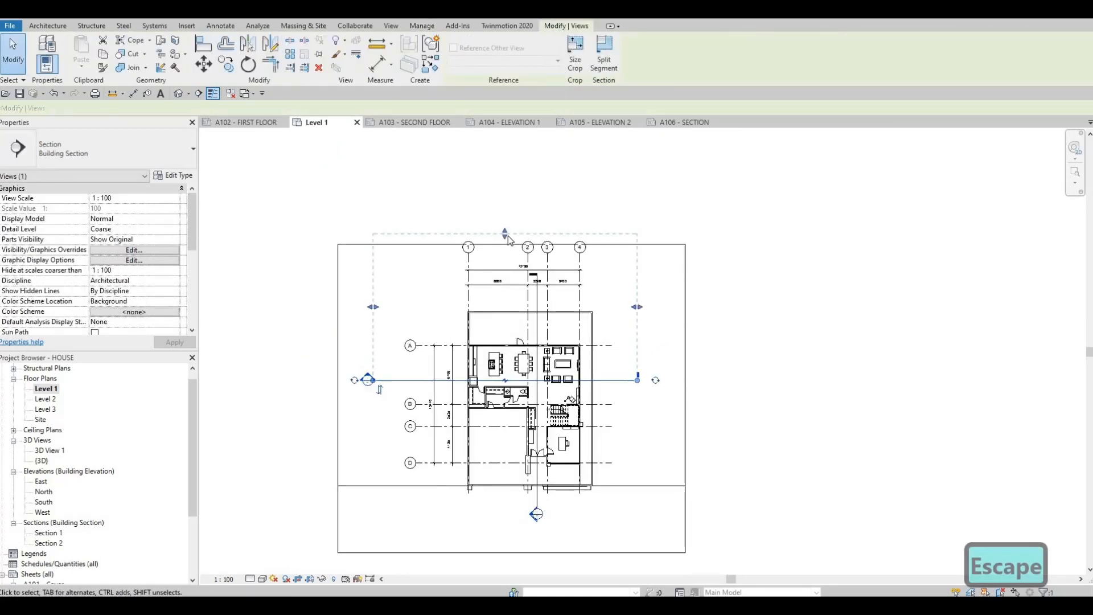
left_click_drag(507, 244, 508, 315)
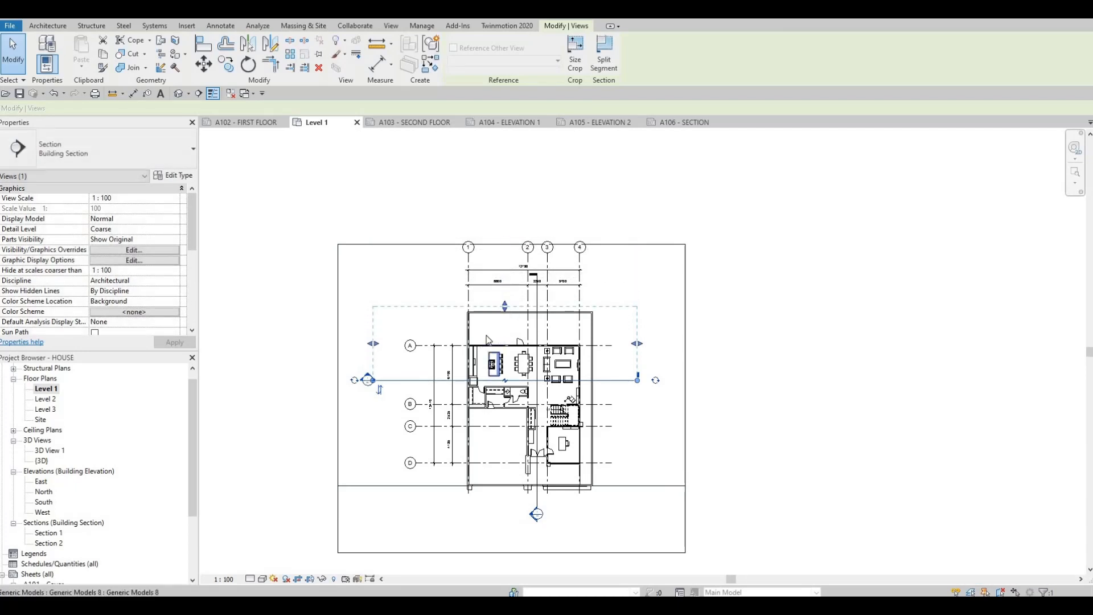
middle_click_drag(488, 313, 476, 279)
scroll(483, 329, "up", 2)
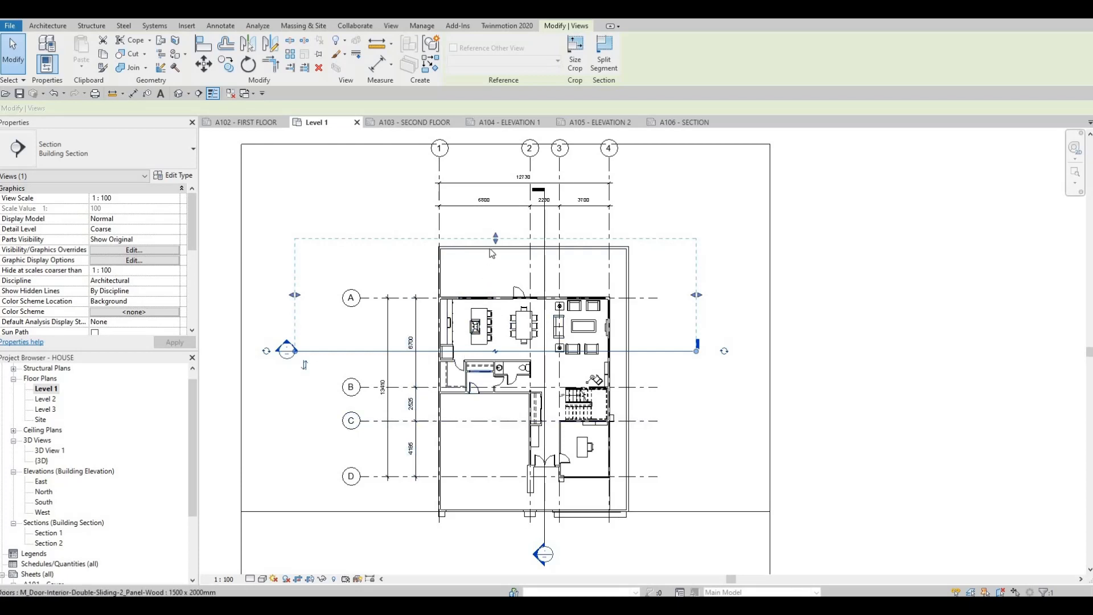
left_click_drag(495, 243, 495, 259)
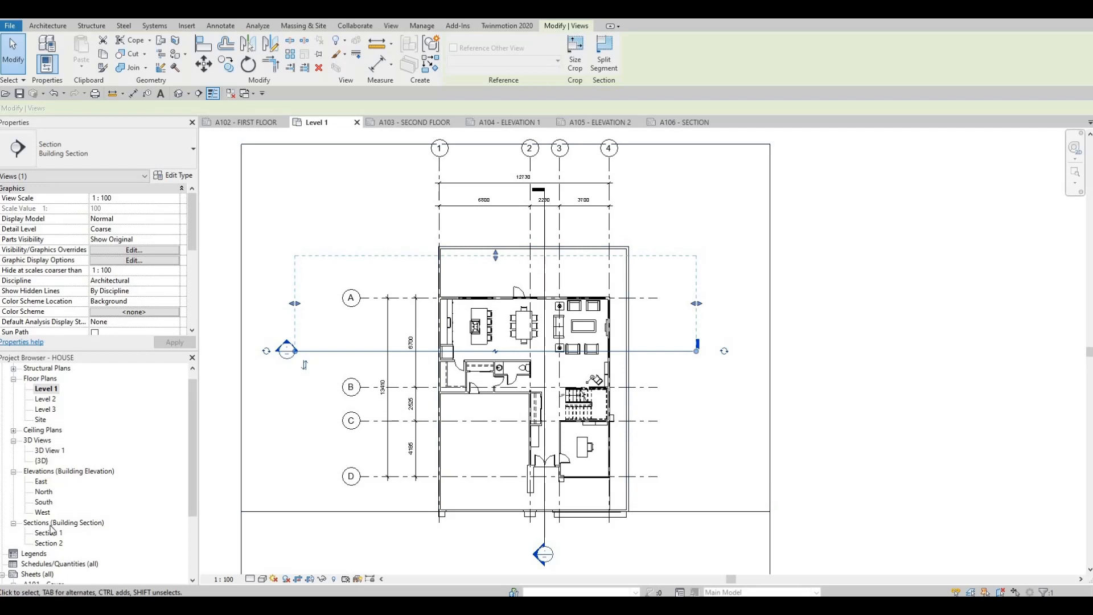
Open sheet A106 and change its sheet name in the title block to SECTIONS
scroll(51, 547, "down", 3)
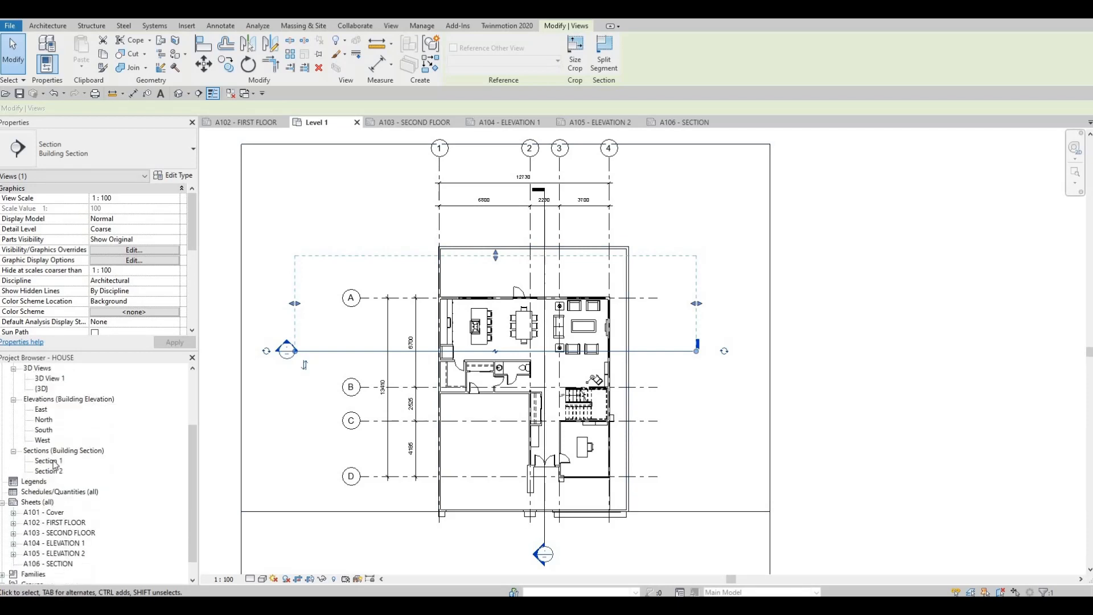
scroll(64, 547, "down", 1)
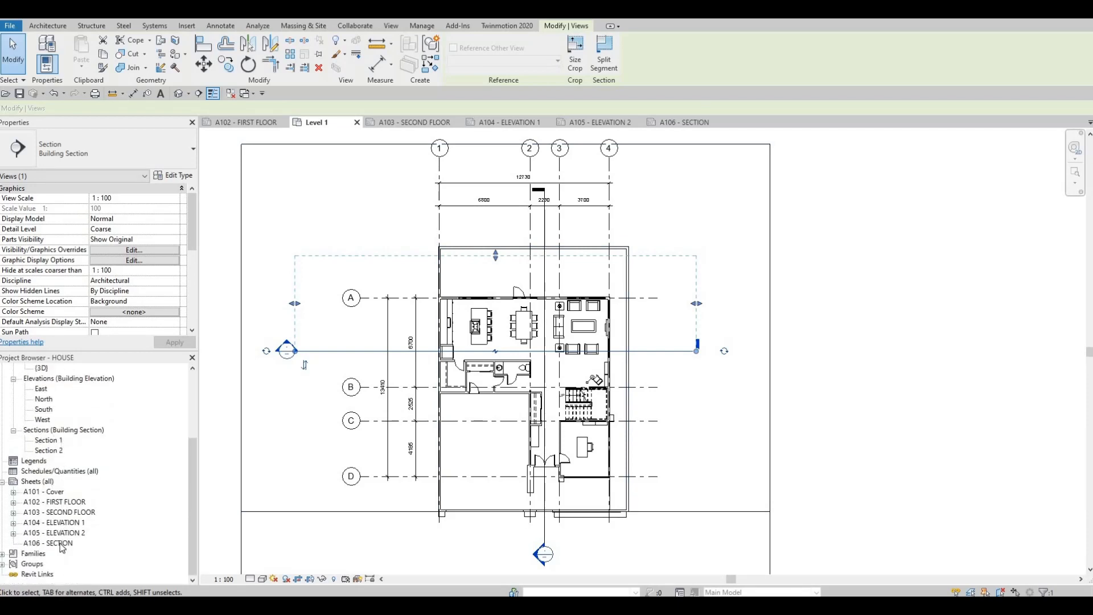
double_click(62, 543)
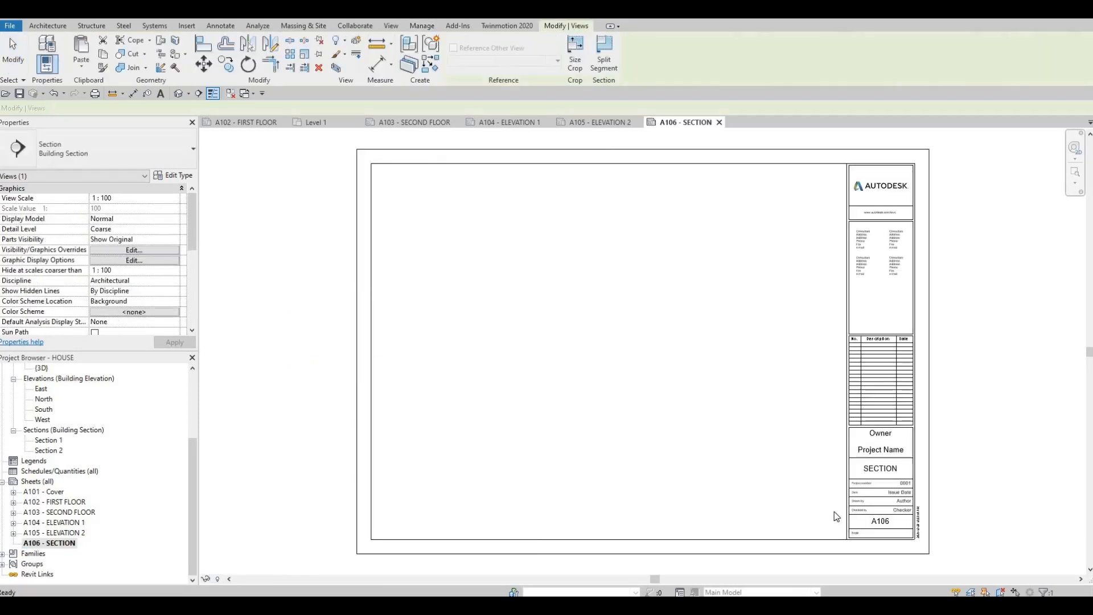
left_click(894, 472)
left_click(894, 469)
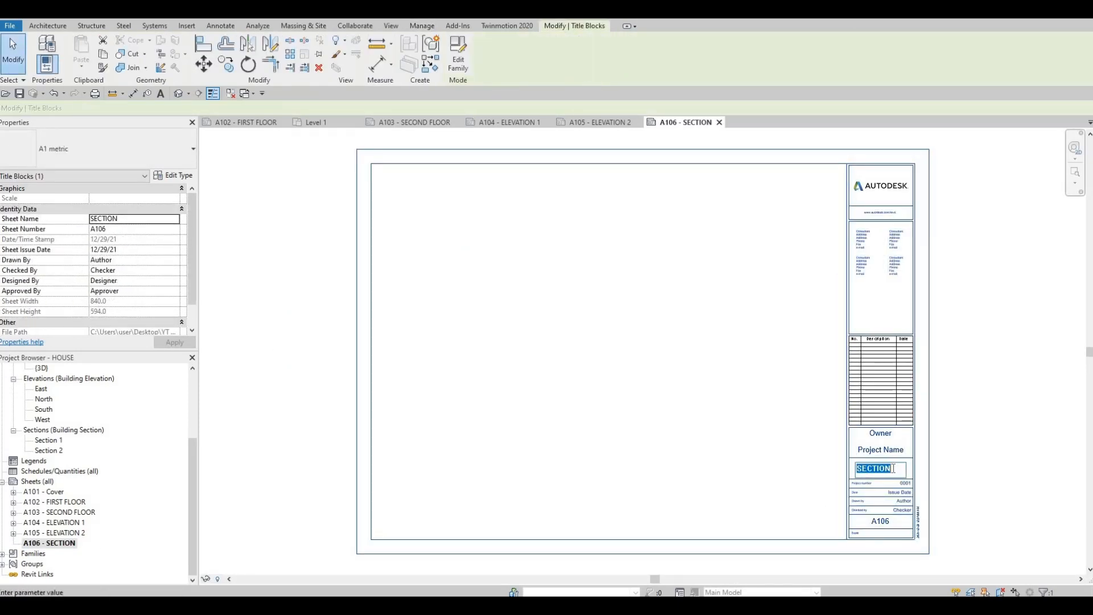
type("S")
left_click(354, 515)
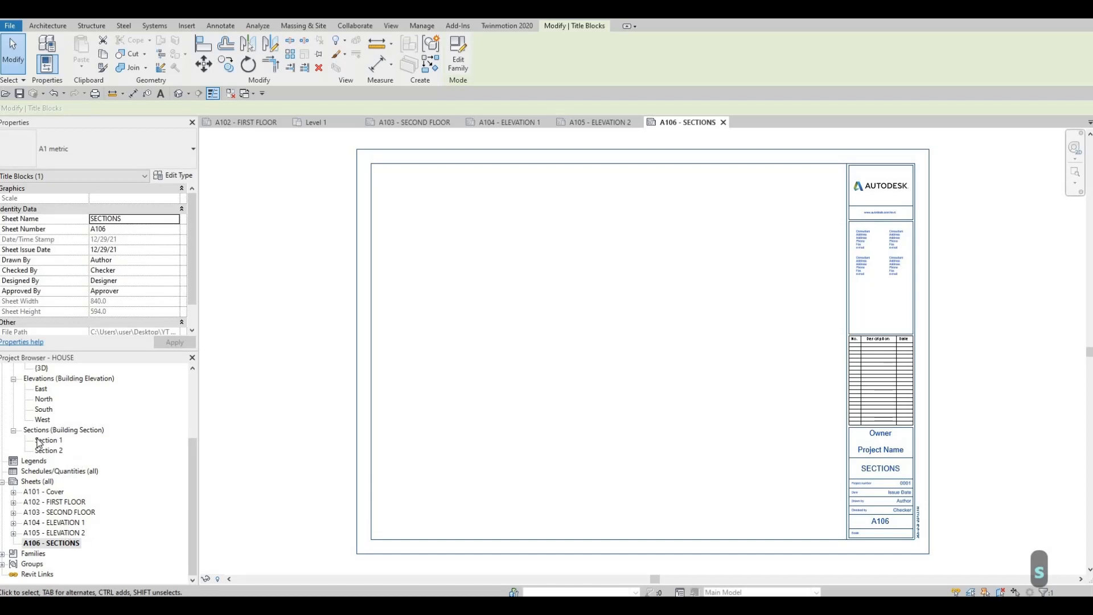
Place Section 1 in the upper half of the sheet and Section 2 below it
left_click_drag(48, 441, 626, 299)
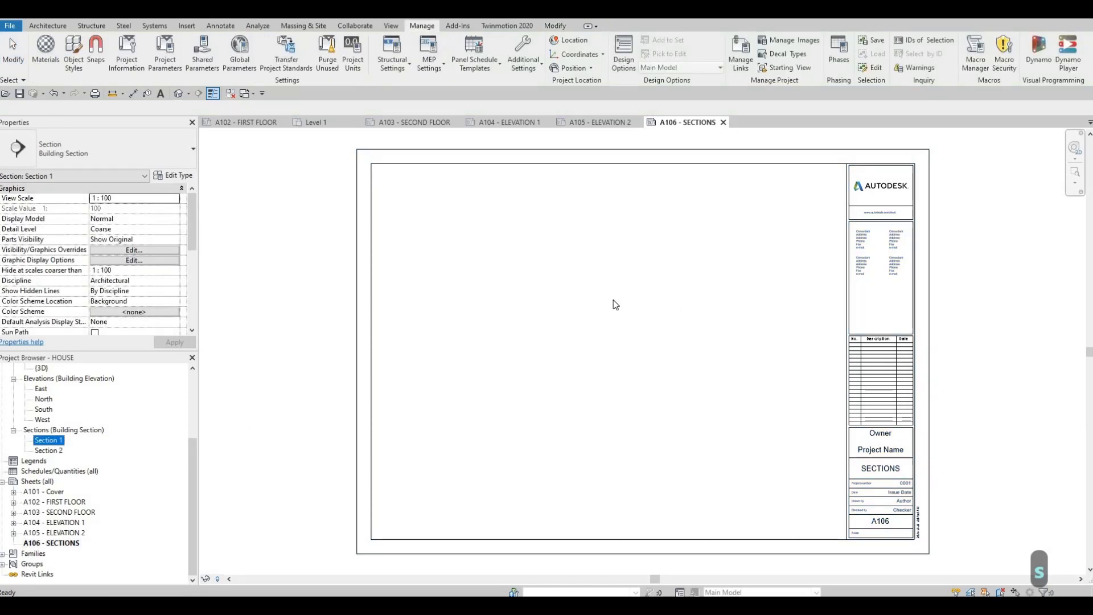
left_click(602, 310)
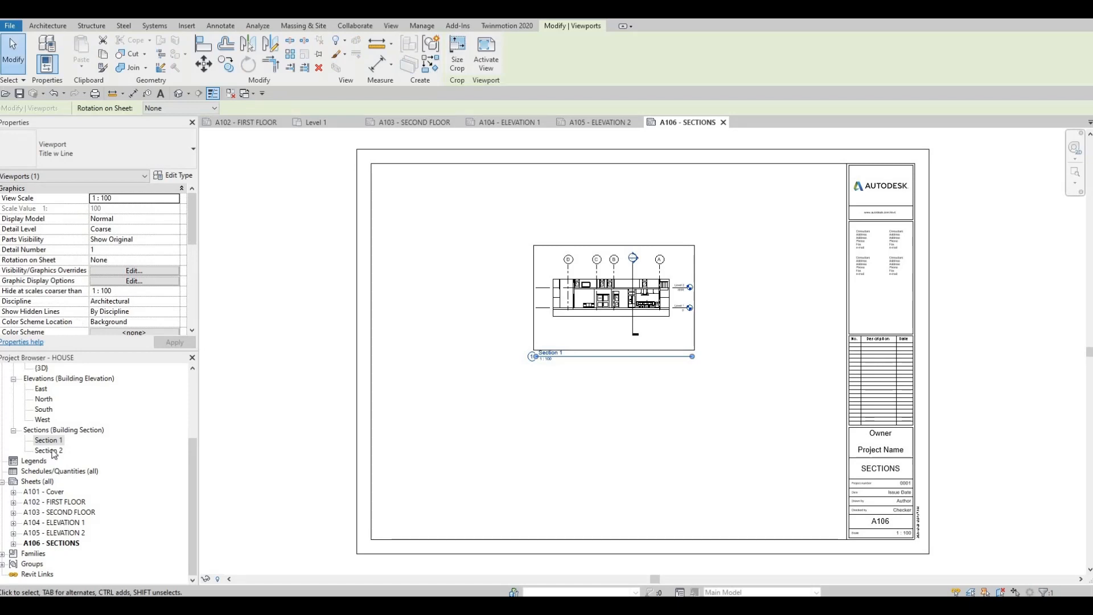
left_click_drag(48, 450, 638, 408)
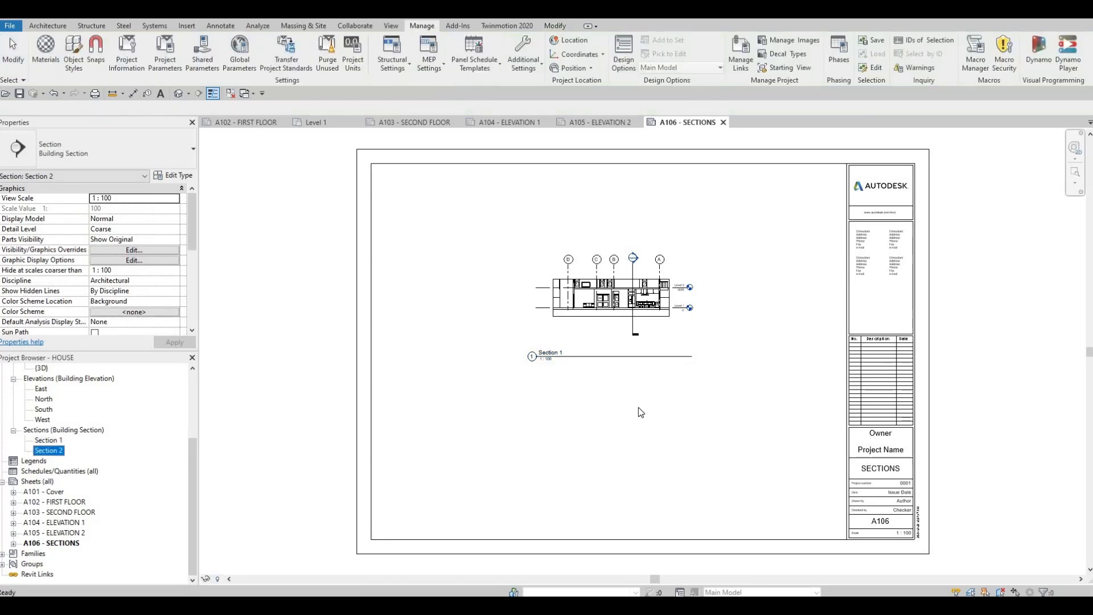
left_click(615, 450)
key("Escape")
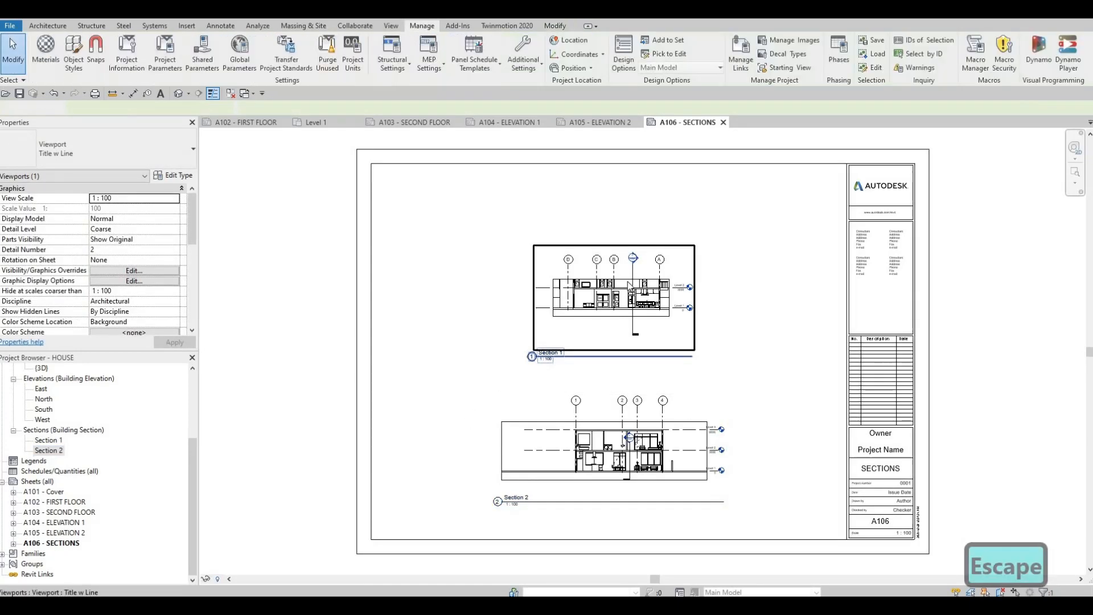
Raise the aligned grid heads above the roof in the East elevation, and open sheet A105 - ELEVATION 2 to check them
scroll(615, 288, "up", 2)
scroll(43, 418, "up", 1)
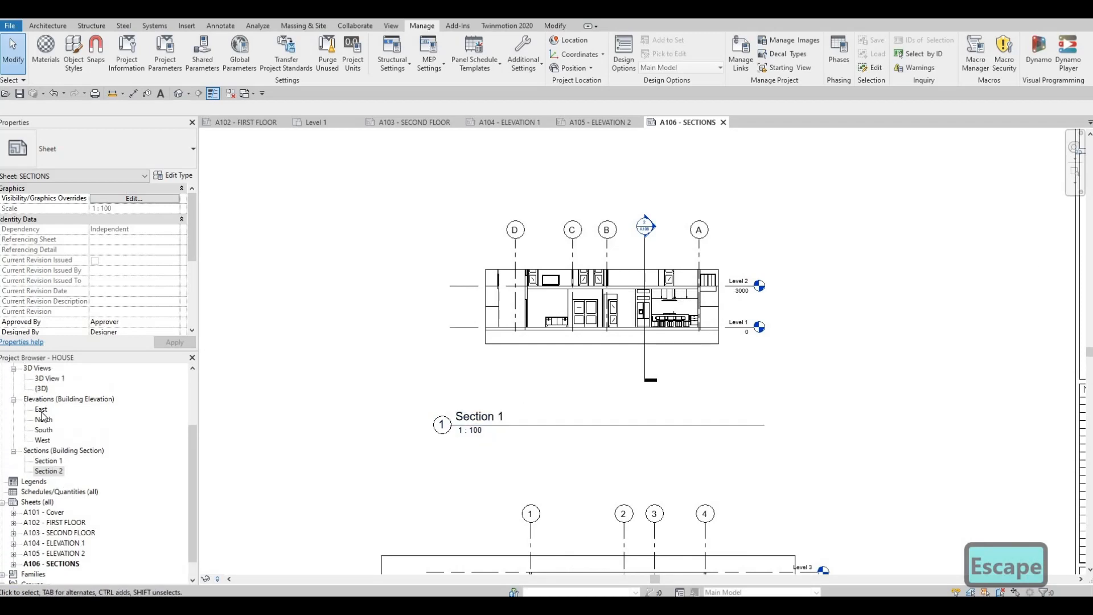
double_click(41, 410)
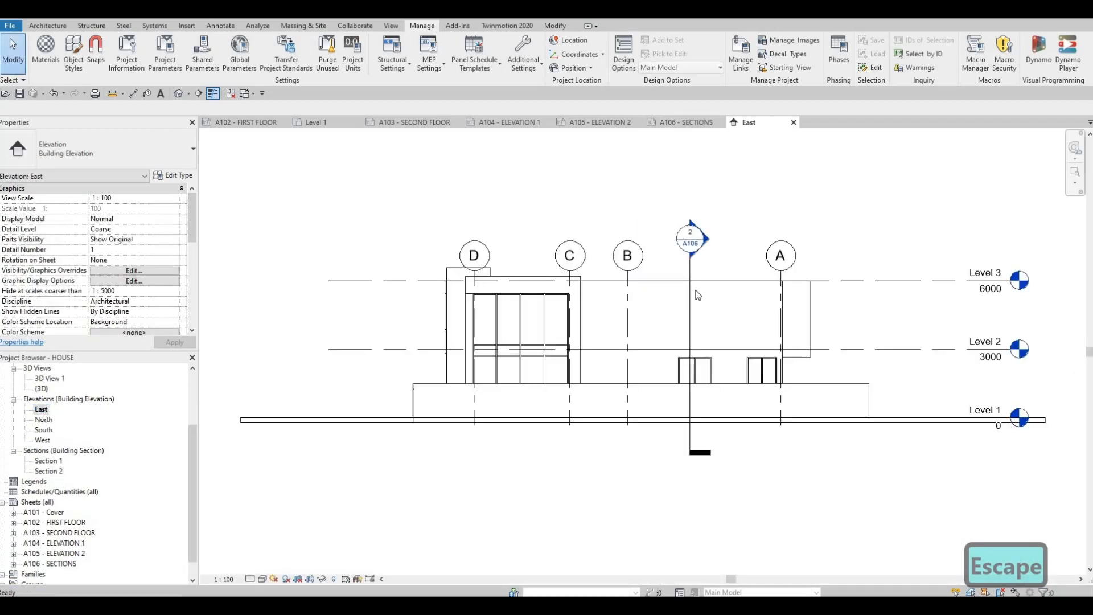
left_click(629, 276)
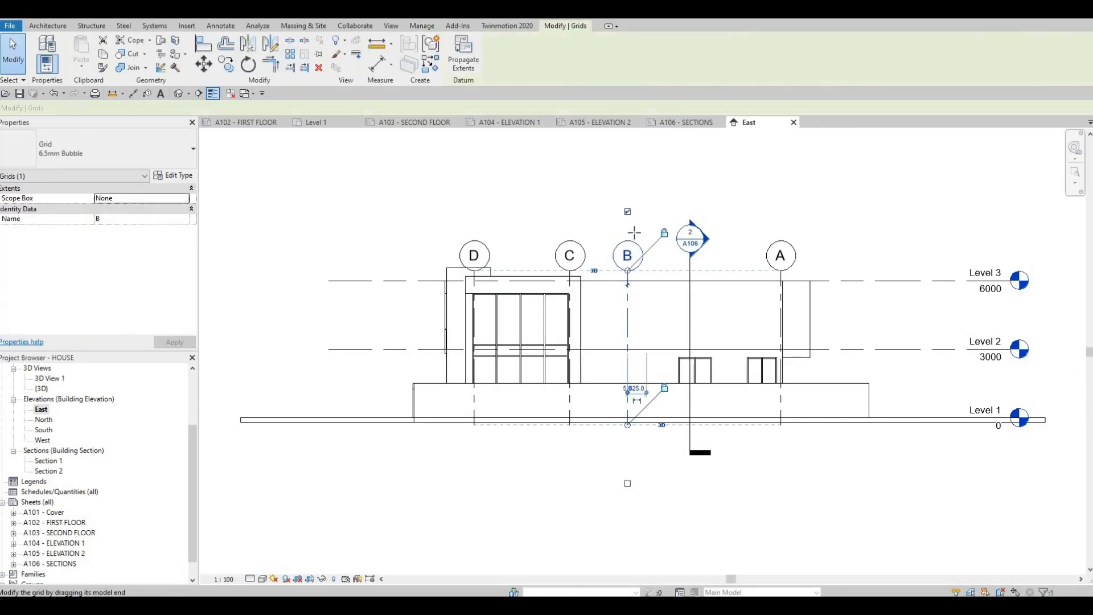
left_click_drag(627, 271, 627, 232)
key("Escape")
key("Escape")
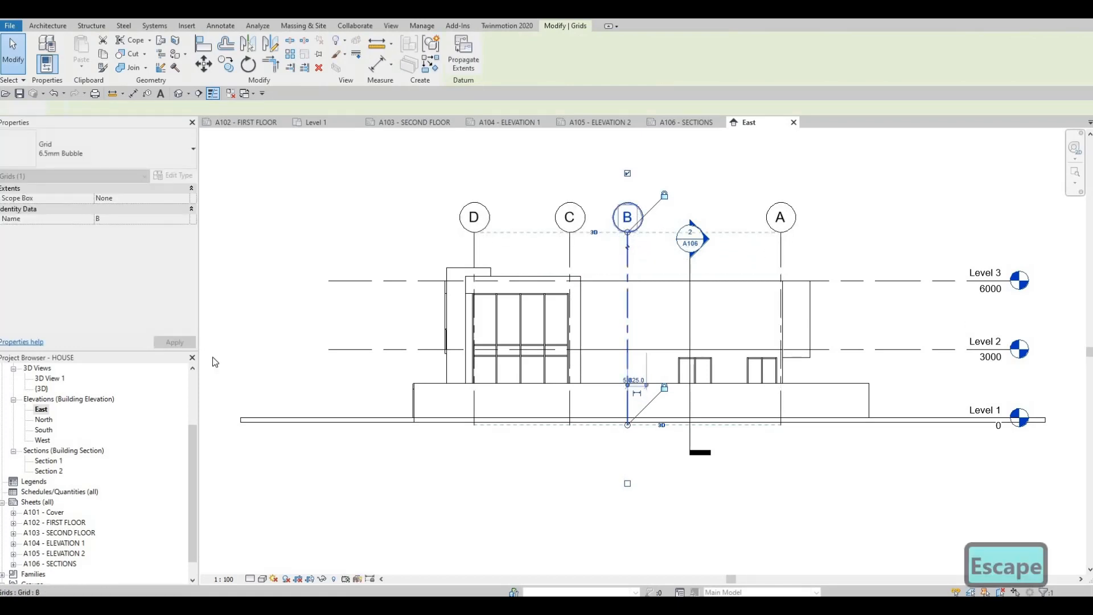
double_click(65, 545)
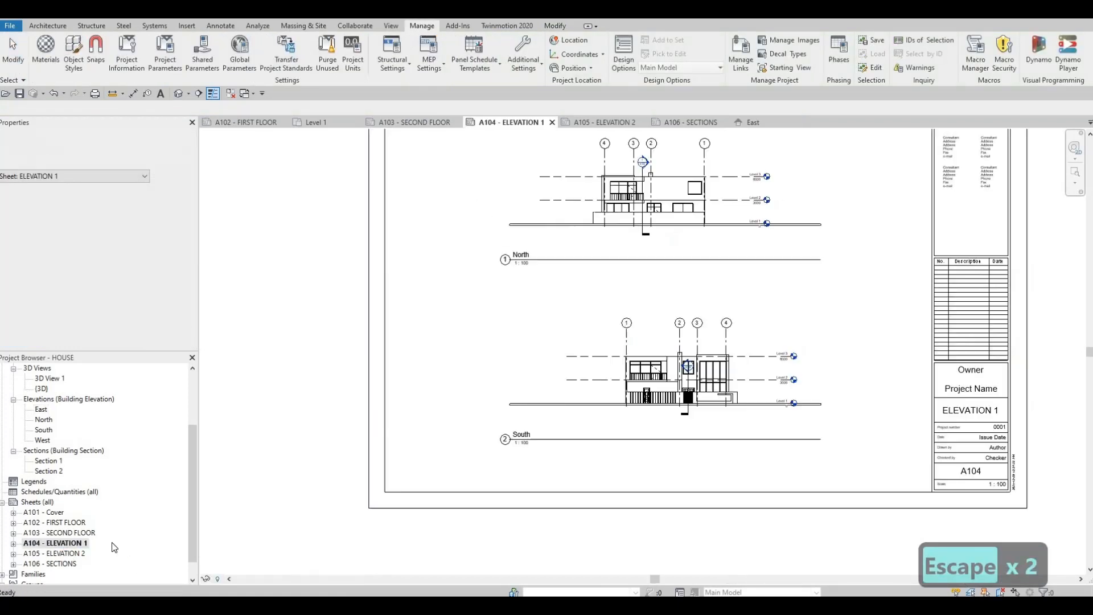
double_click(70, 553)
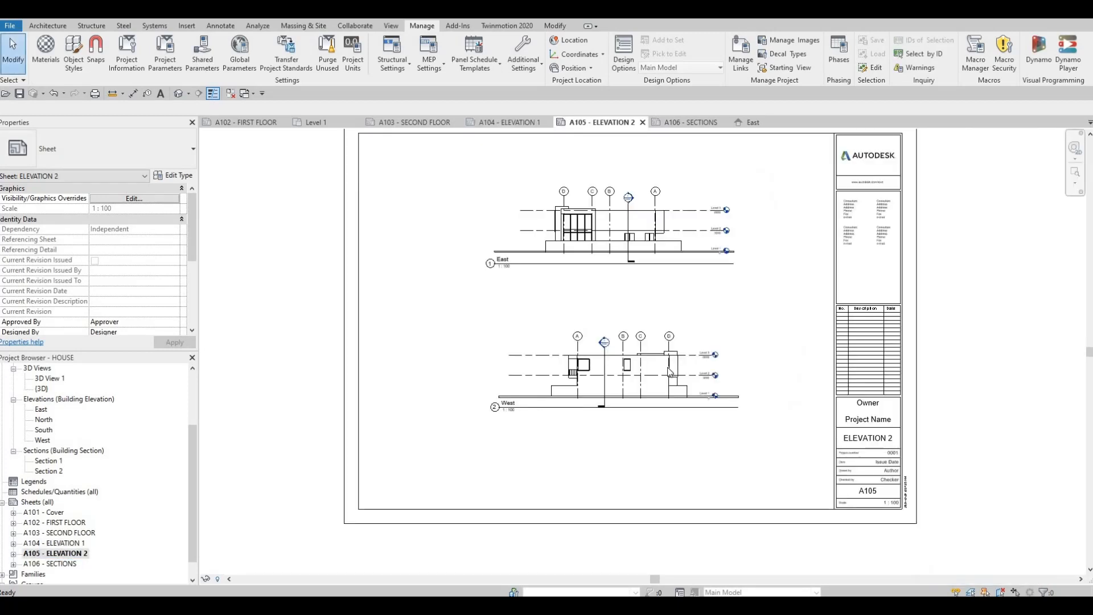
Examine the size and scale of the East and West elevations on sheet A105
middle_click_drag(287, 500, 289, 457)
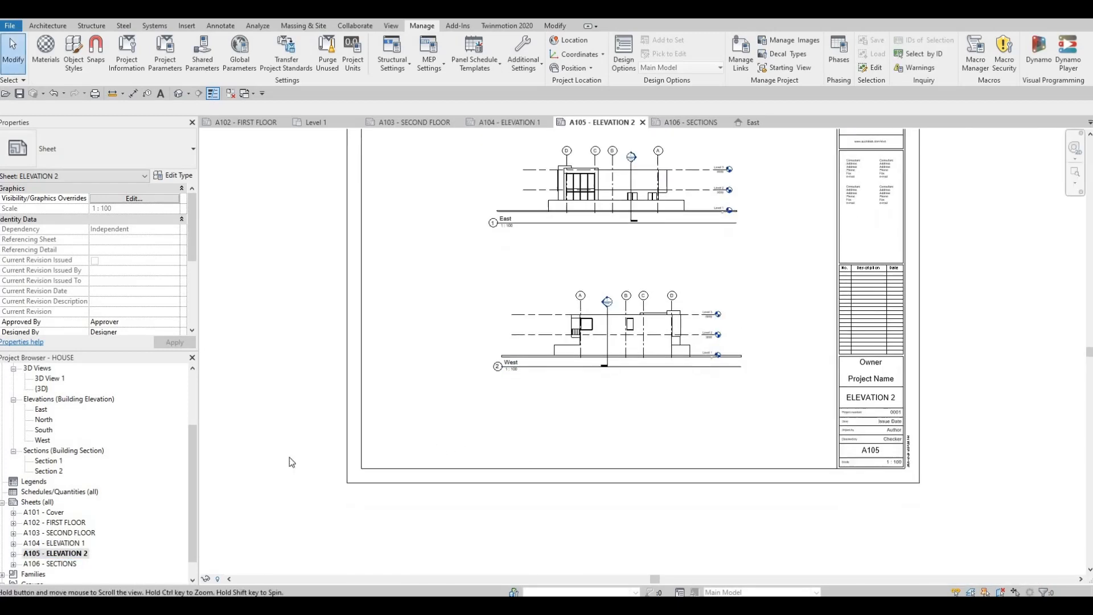
scroll(75, 515, "down", 1)
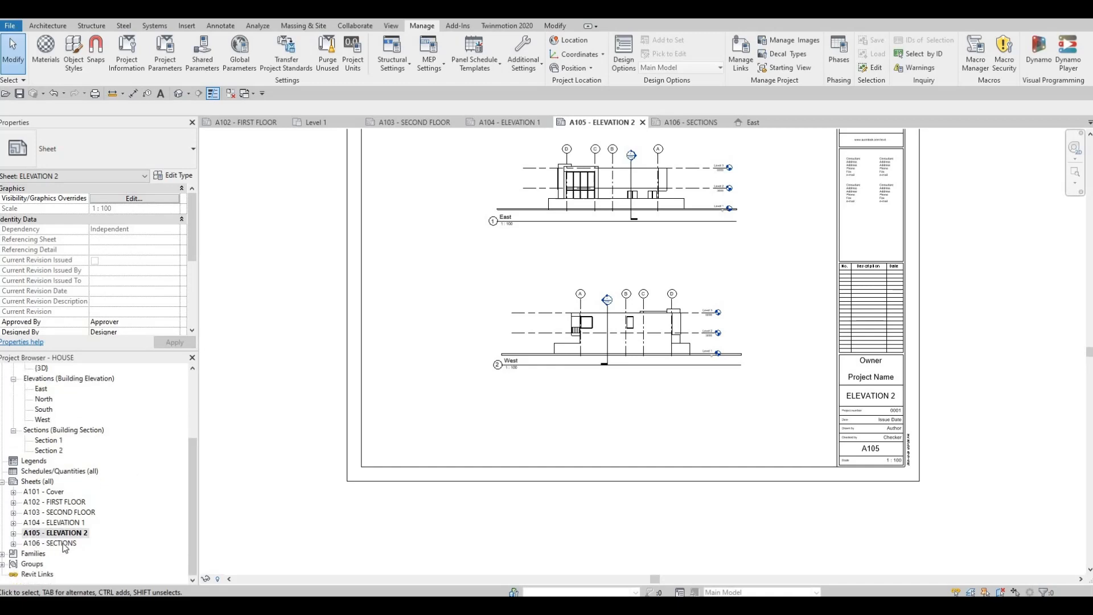
left_click(61, 543)
scroll(48, 509, "up", 5)
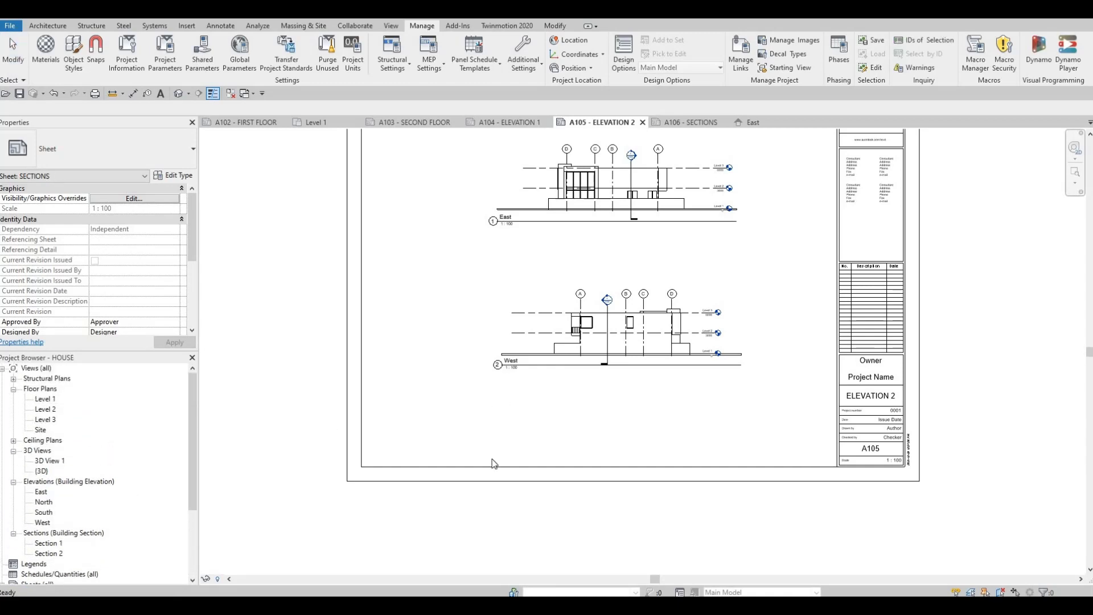
middle_click_drag(530, 331, 538, 393)
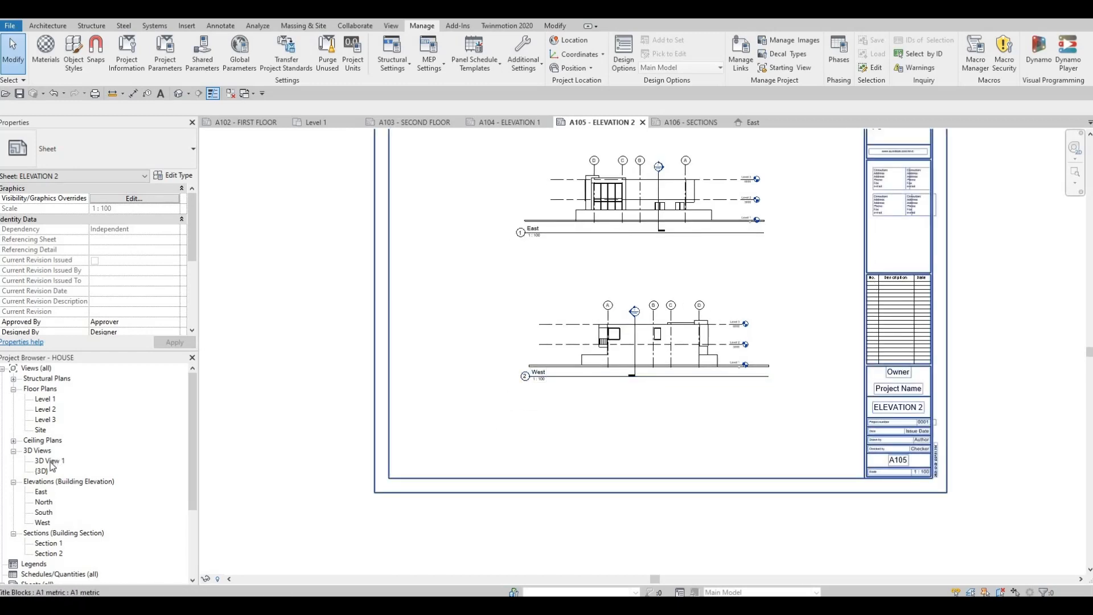
scroll(53, 463, "down", 3)
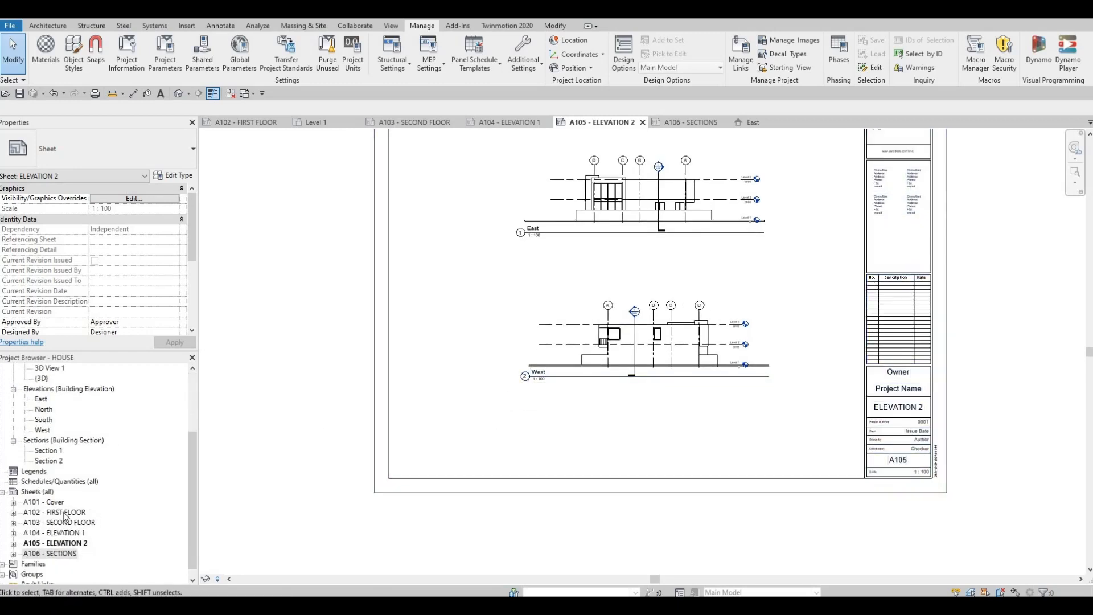
scroll(551, 235, "up", 2)
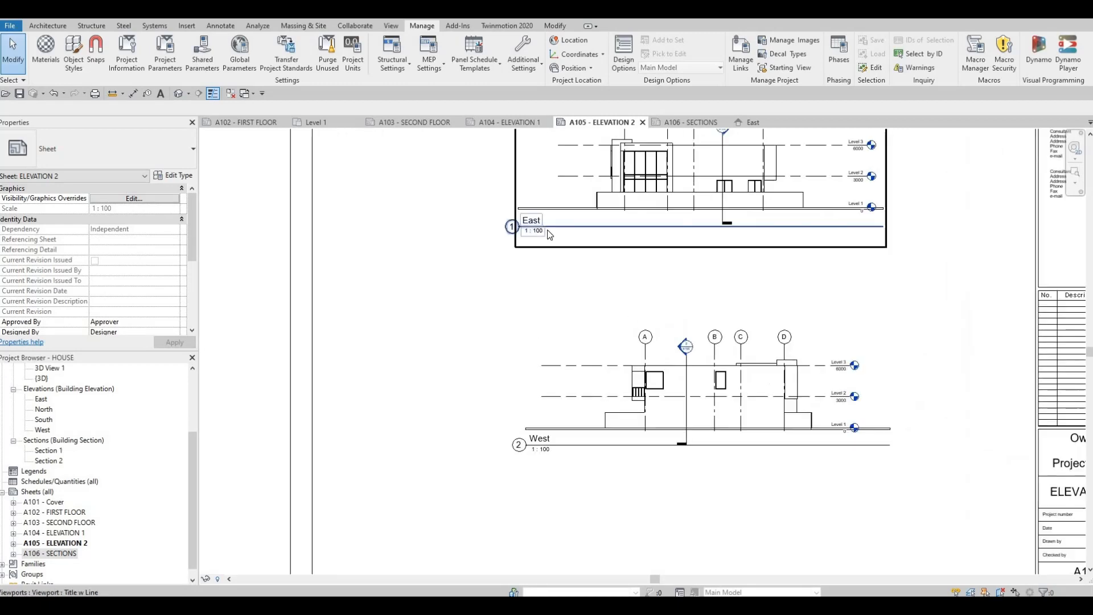
scroll(548, 223, "down", 2)
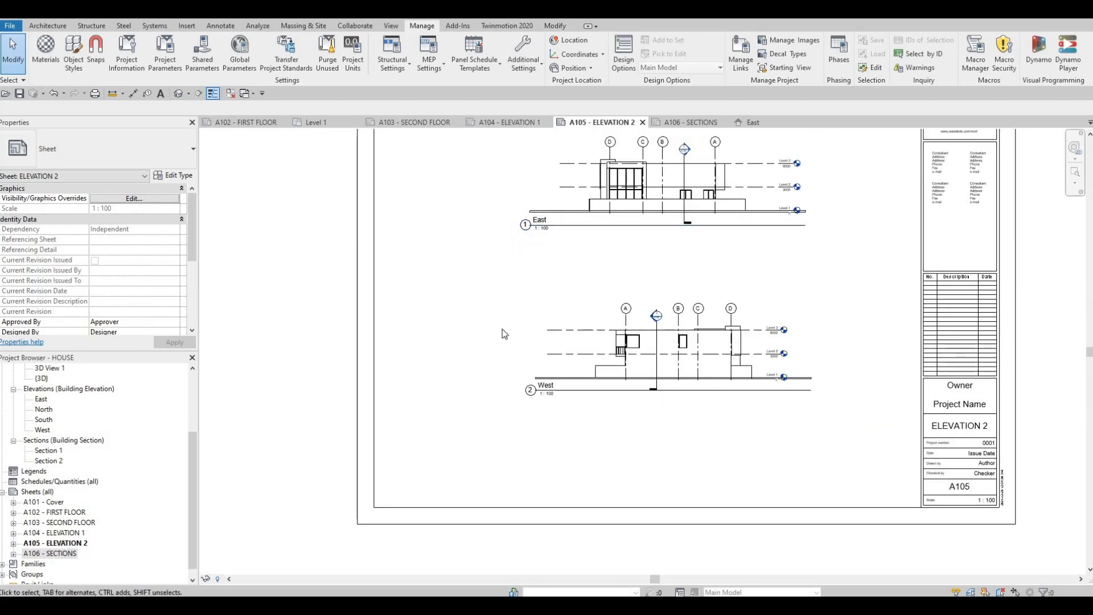
scroll(547, 242, "up", 1)
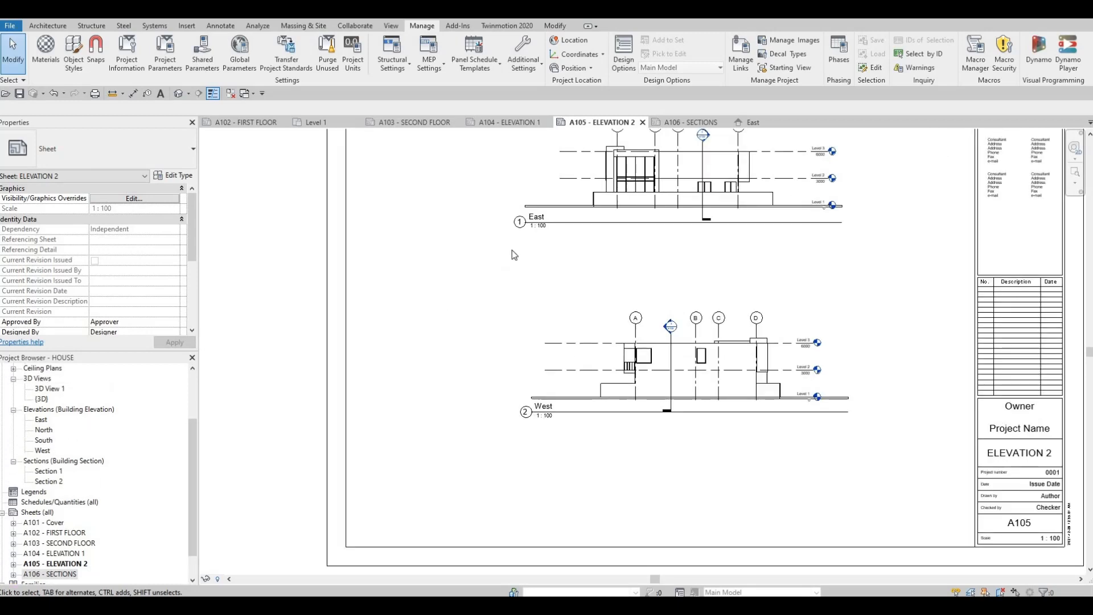
Open the East elevation and set its view scale to 1:50
double_click(41, 419)
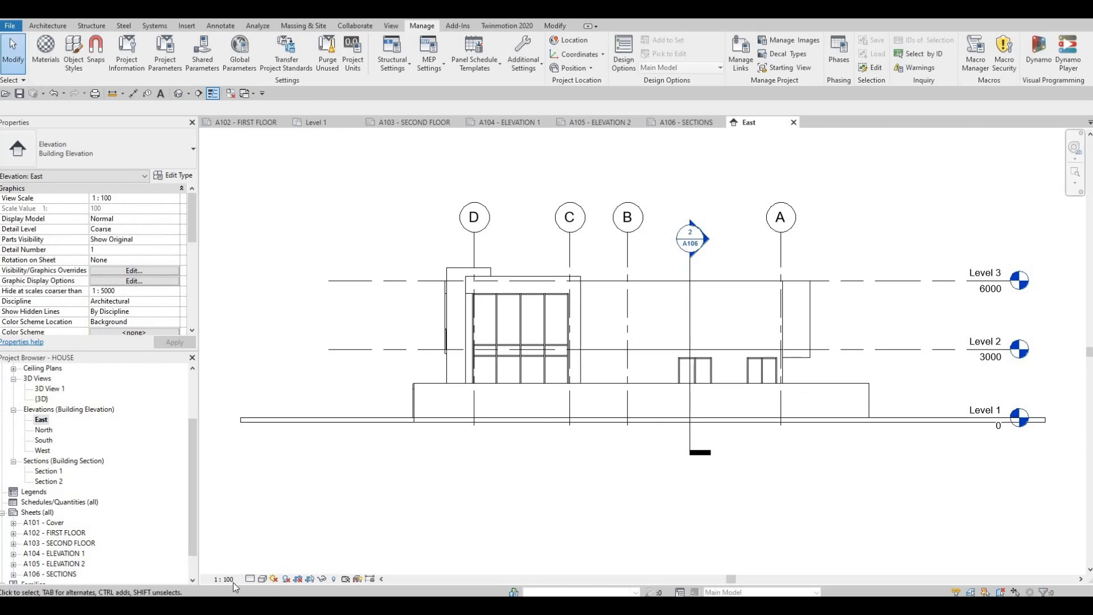
left_click(226, 579)
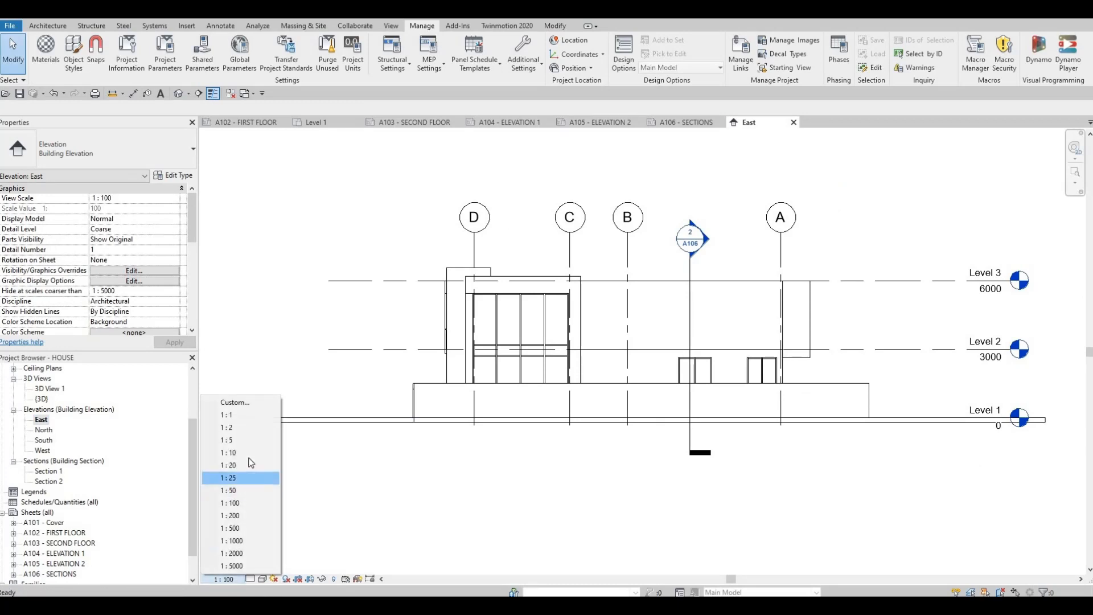
left_click(247, 490)
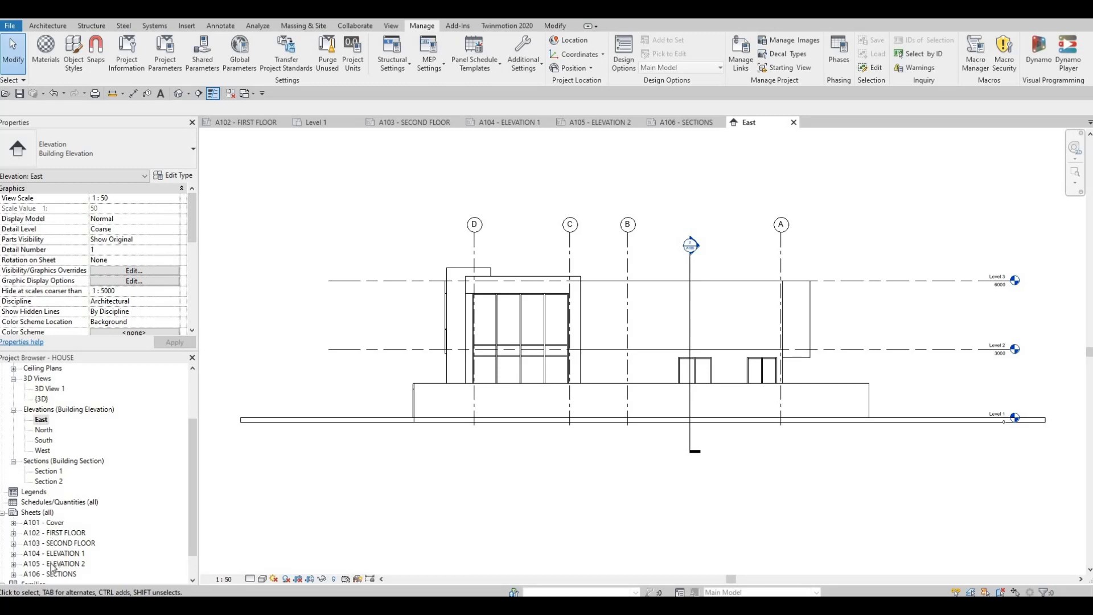
Return to sheet A105 and reposition the enlarged East elevation within the border, above the West elevation
scroll(519, 363, "down", 1)
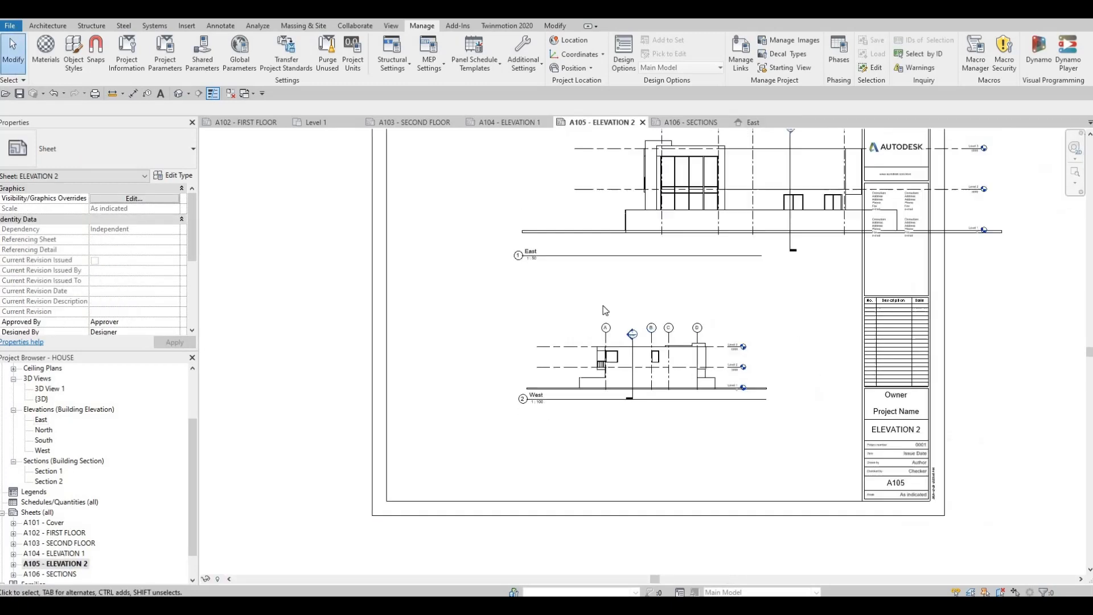
scroll(602, 309, "down", 1)
middle_click_drag(602, 310, 581, 358)
left_click_drag(618, 299, 551, 342)
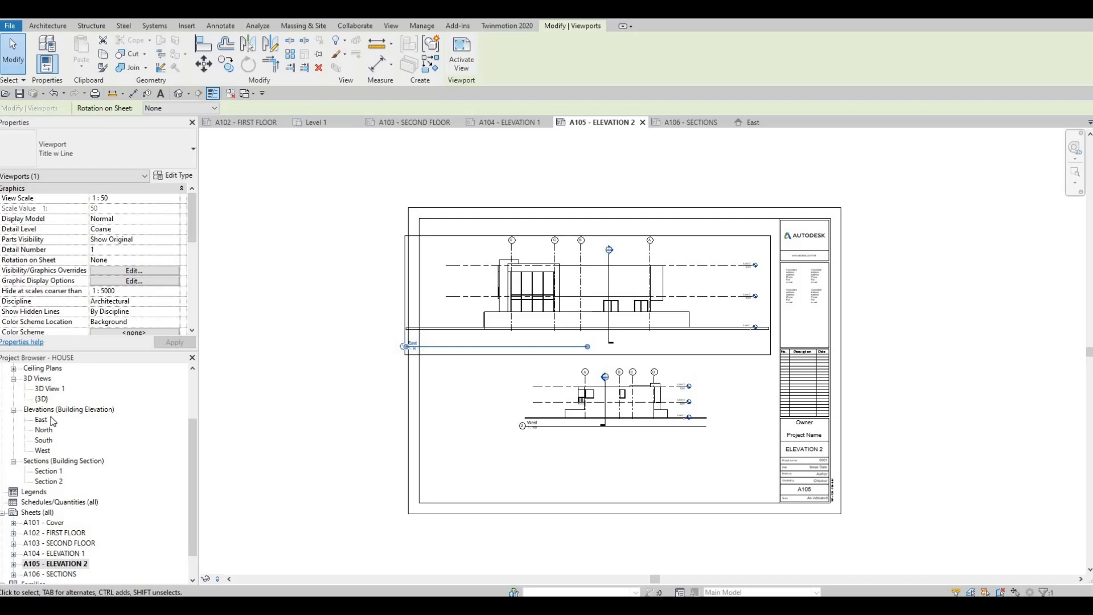
Open the East elevation and turn on Crop View and Crop Region Visible in its extents
double_click(42, 421)
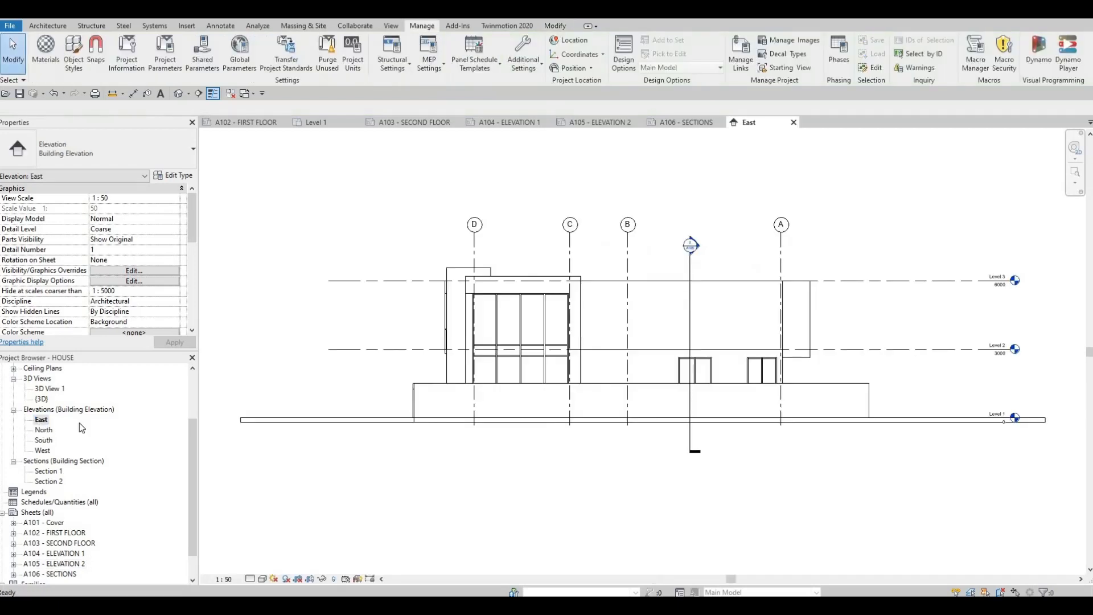
scroll(117, 268, "down", 5)
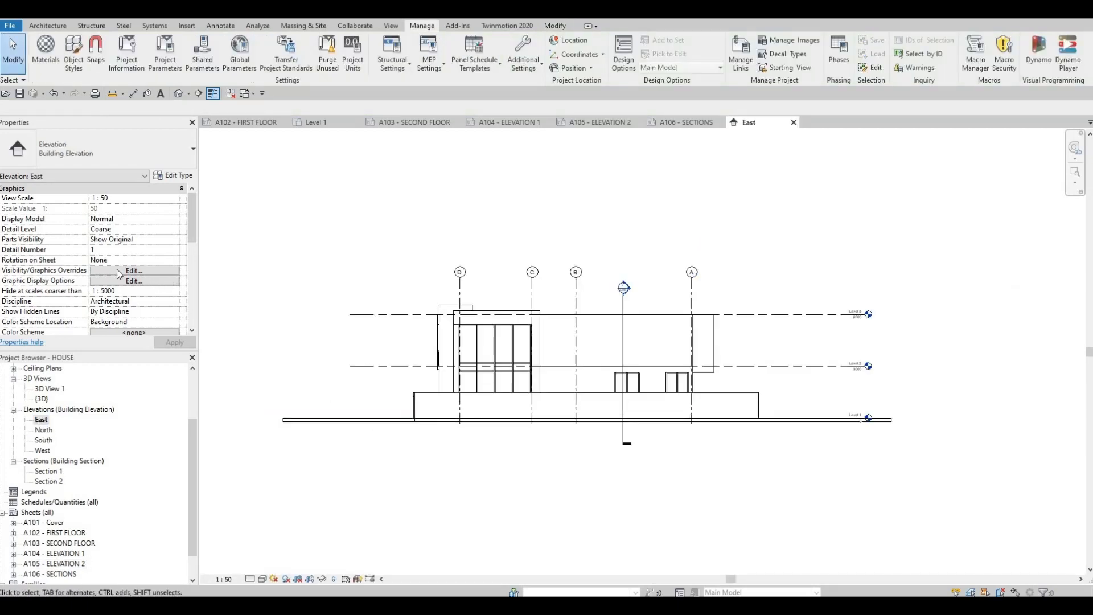
scroll(104, 277, "down", 3)
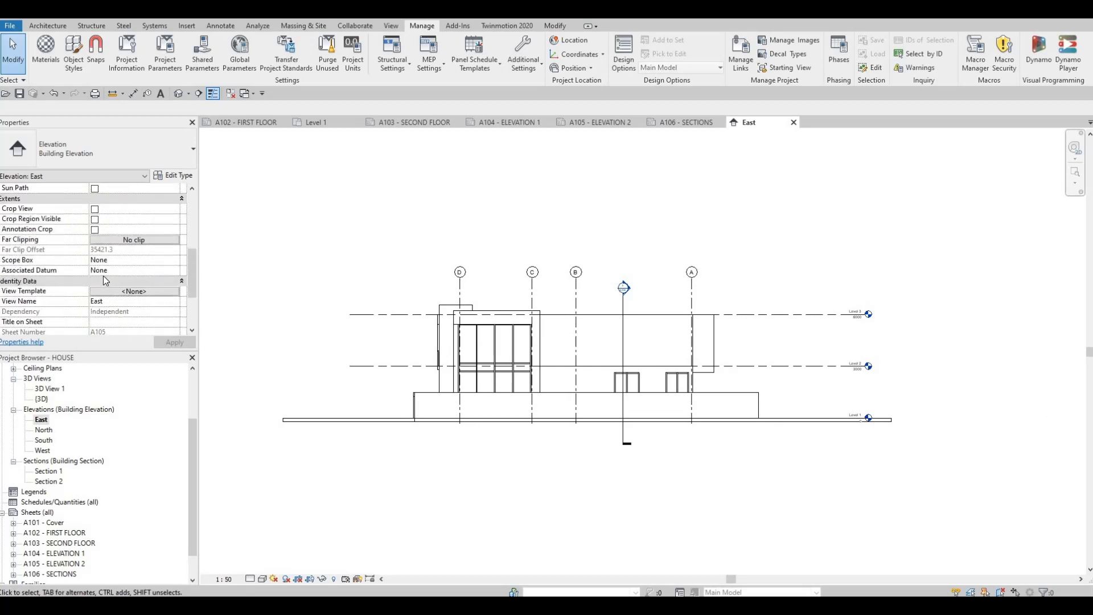
scroll(103, 277, "up", 3)
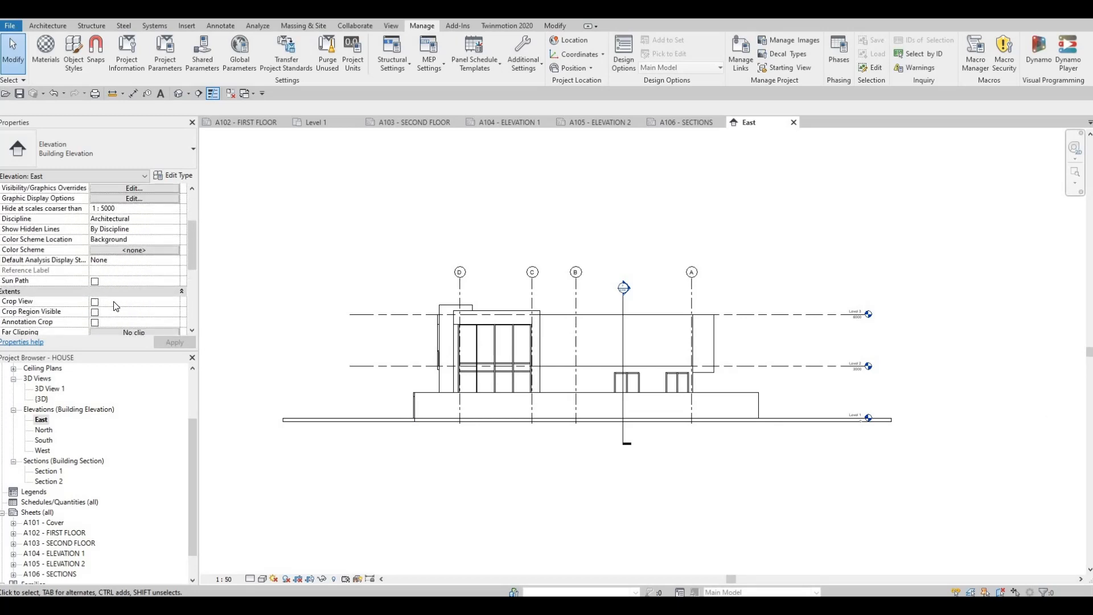
left_click(95, 302)
scroll(164, 336, "down", 3)
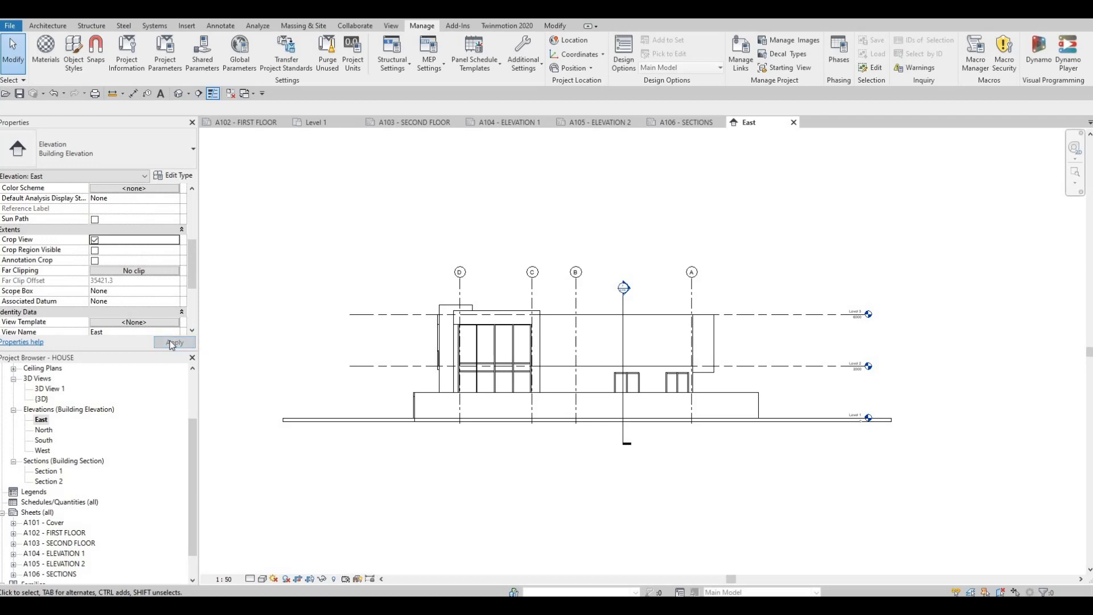
left_click(94, 250)
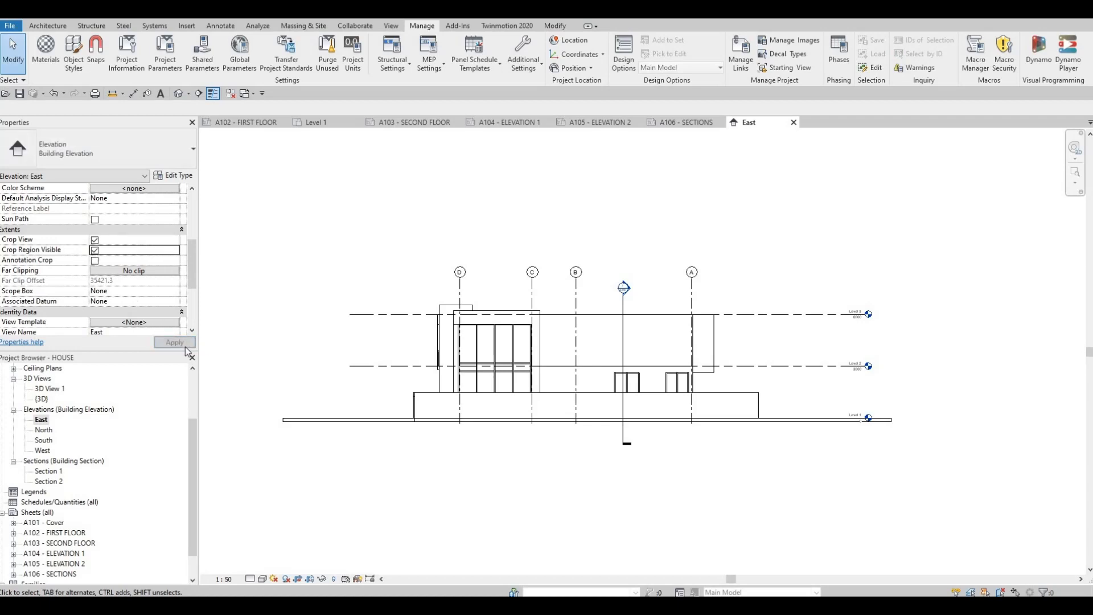
left_click(174, 342)
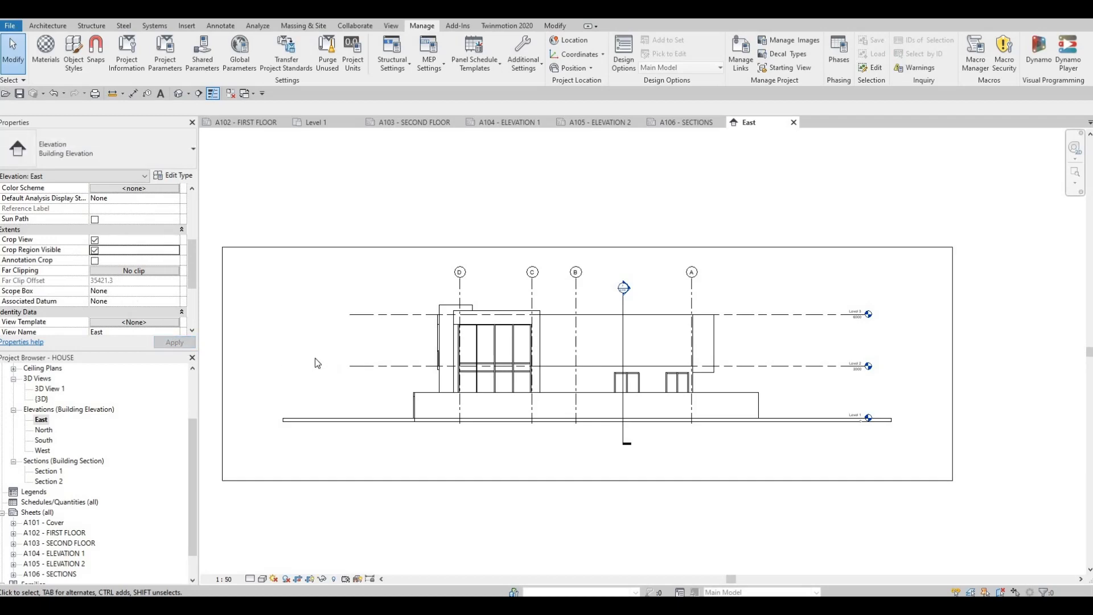
Narrow the East elevation's crop region from both sides so it fits more closely around the building and shortens the ground and level lines
left_click(293, 357)
left_click_drag(295, 369, 388, 369)
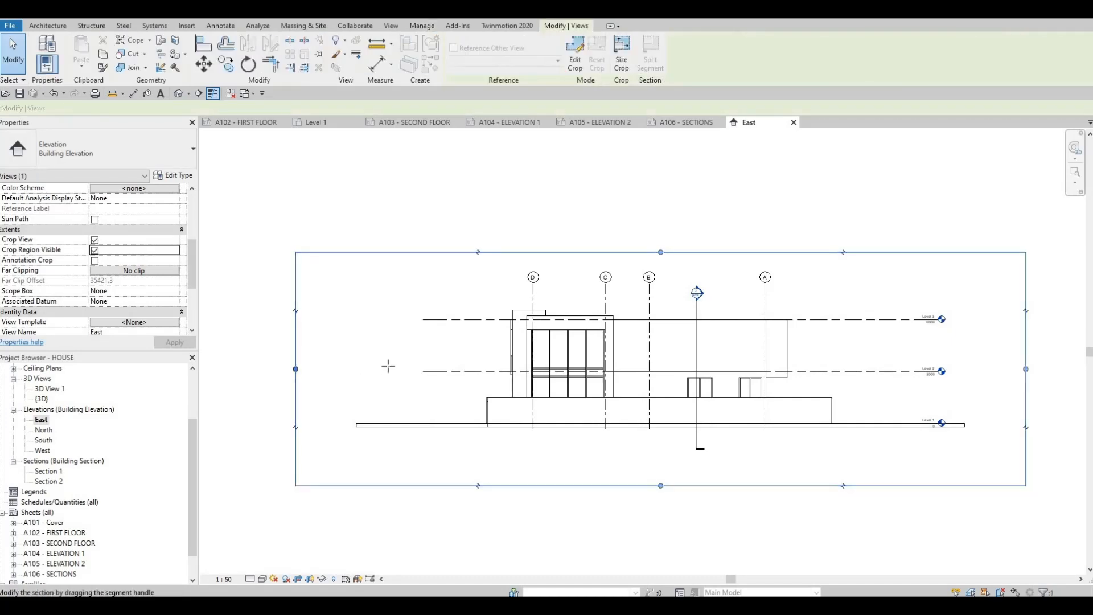
left_click_drag(1025, 370, 914, 369)
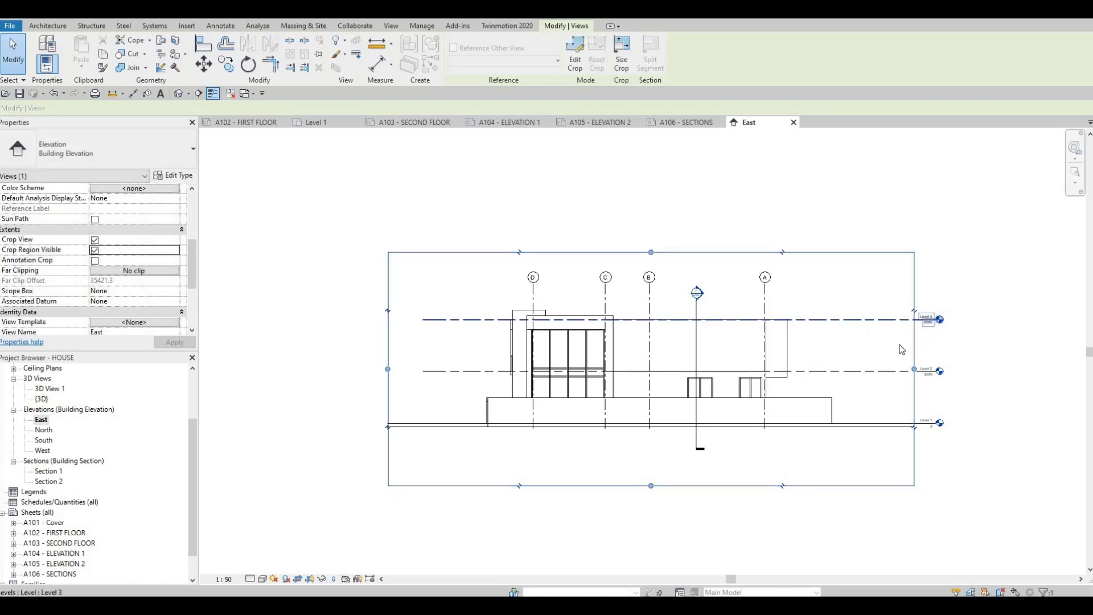
left_click_drag(913, 370, 887, 369)
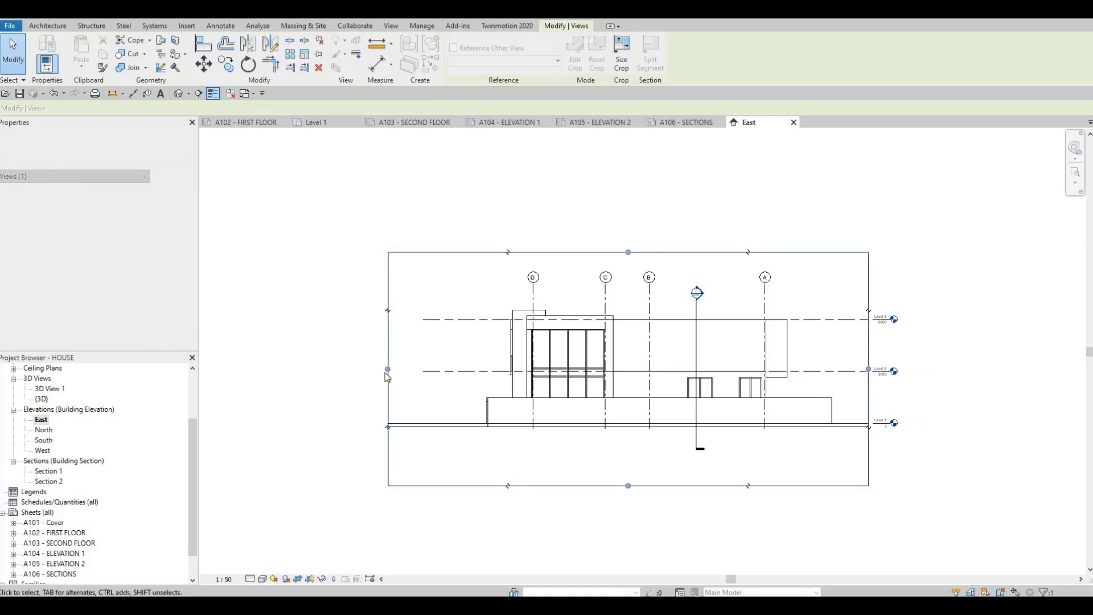
left_click_drag(388, 369, 421, 371)
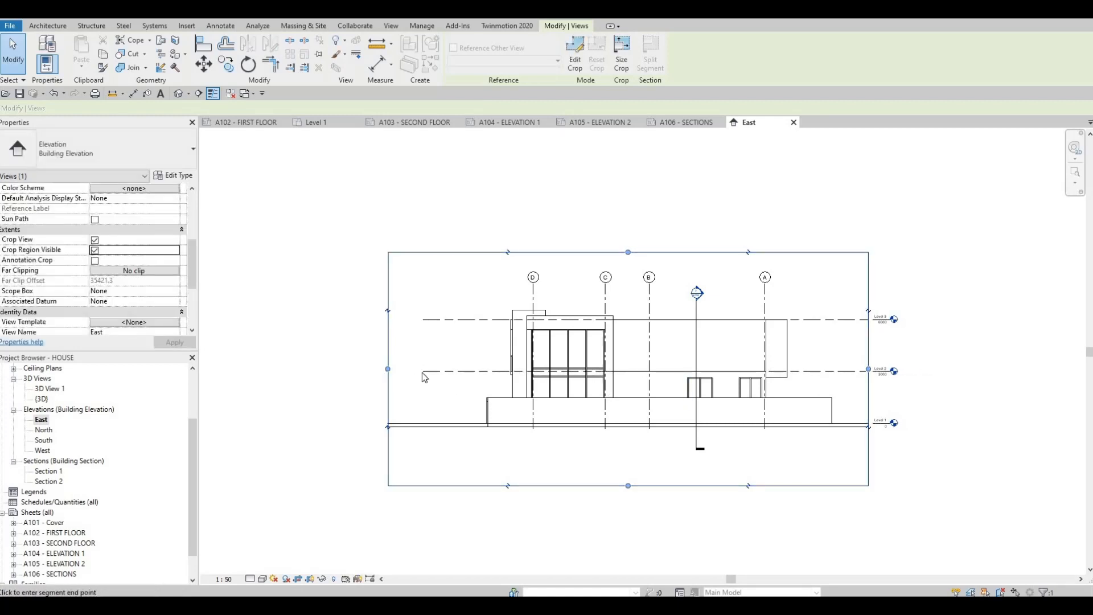
Hide the crop region boundary in the East elevation and keep Crop View enabled
left_click(94, 250)
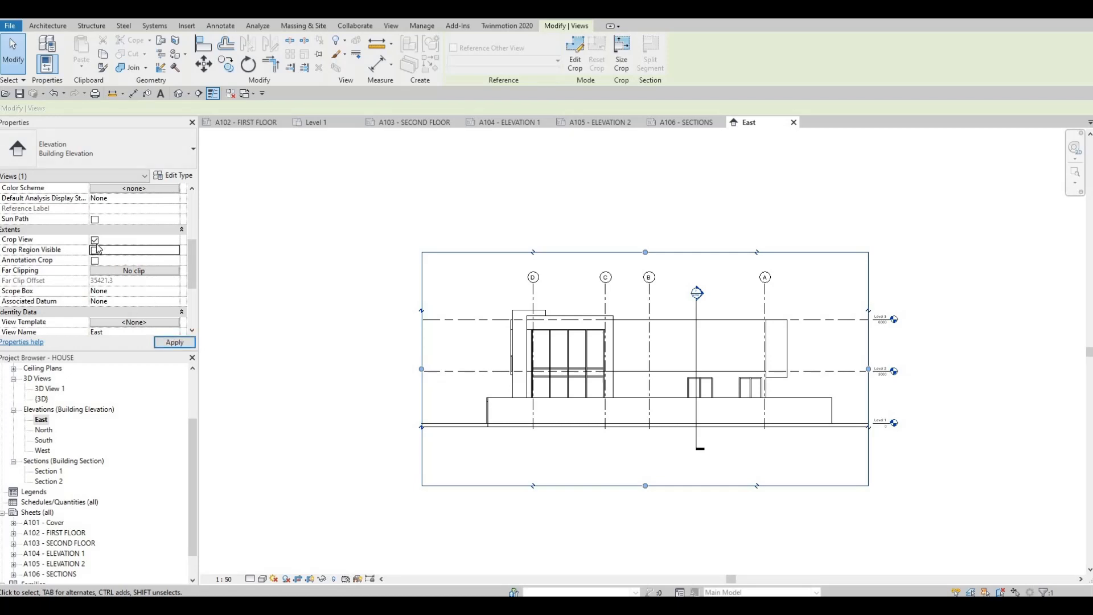
left_click(174, 342)
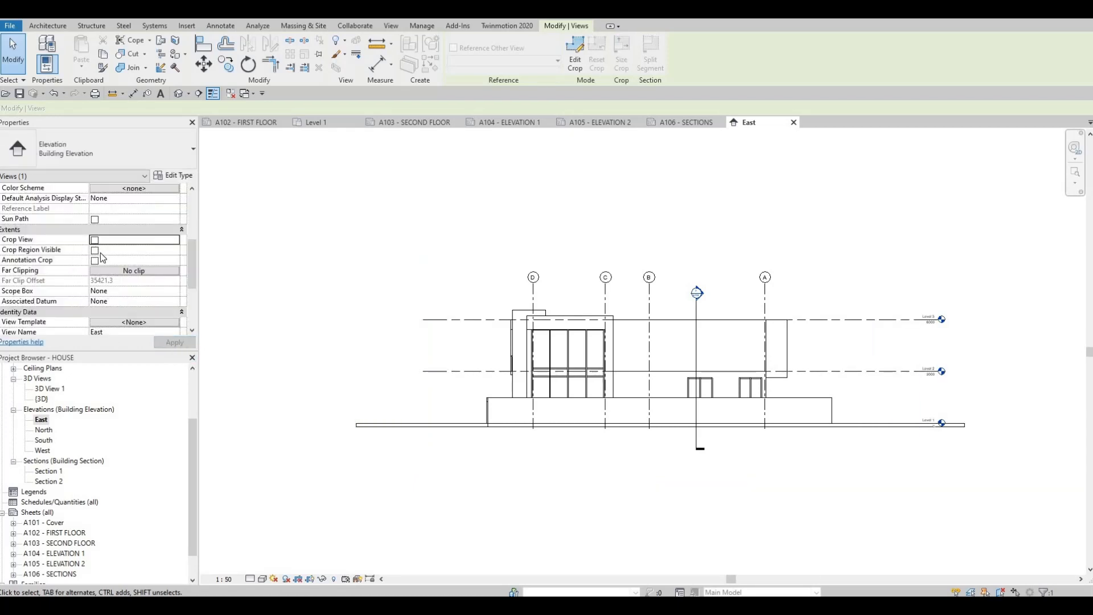
left_click(94, 240)
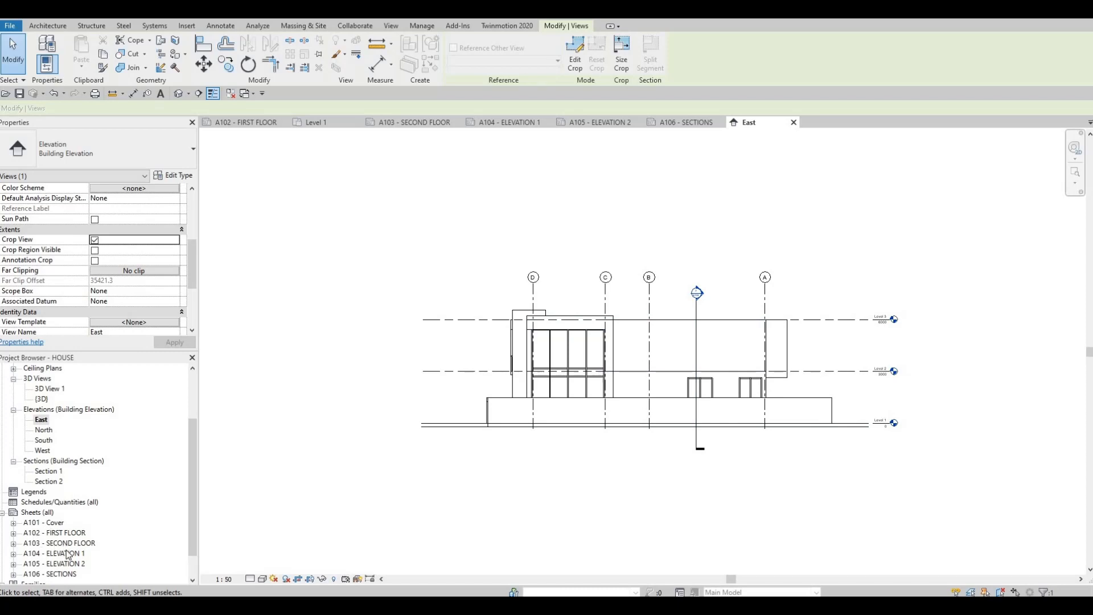
Return to sheet A105 and move the East view title inside the border, directly beneath the East elevation
scroll(69, 561, "down", 1)
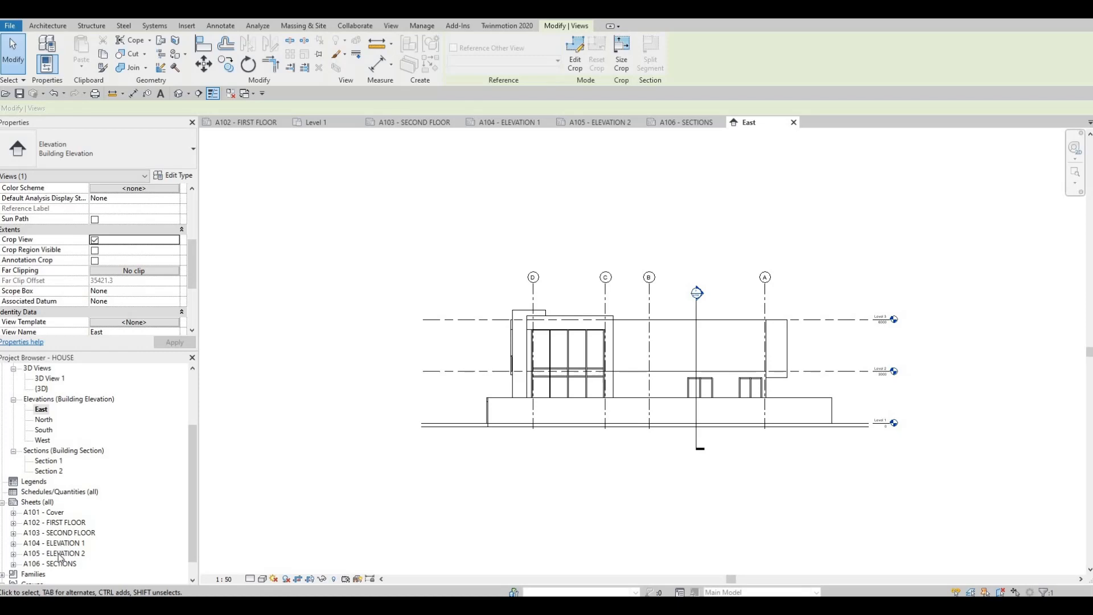
left_click(597, 122)
left_click(513, 335)
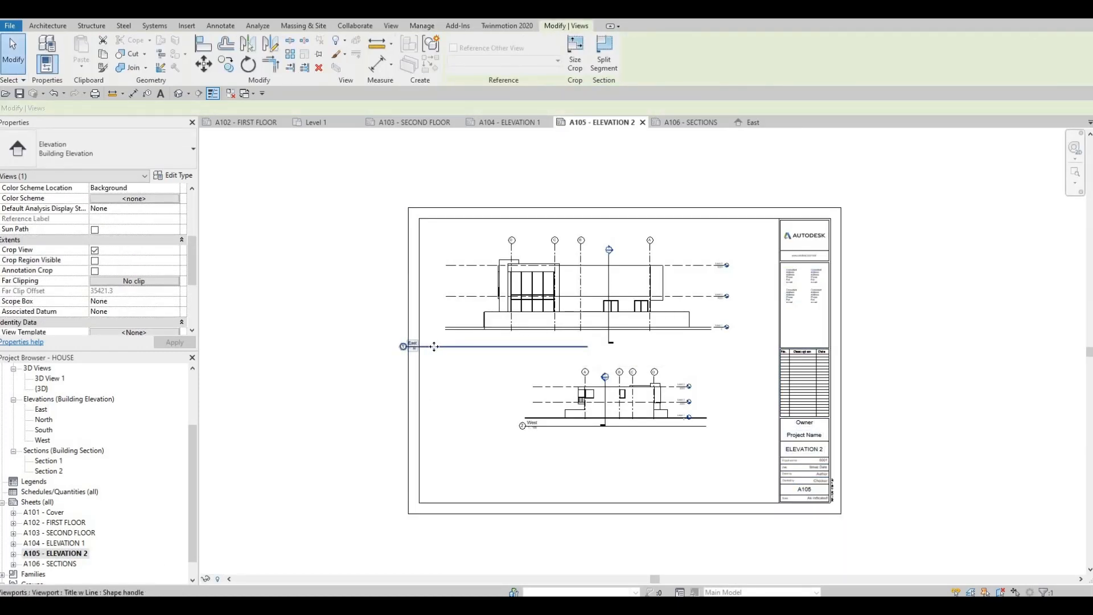
left_click_drag(435, 348, 520, 356)
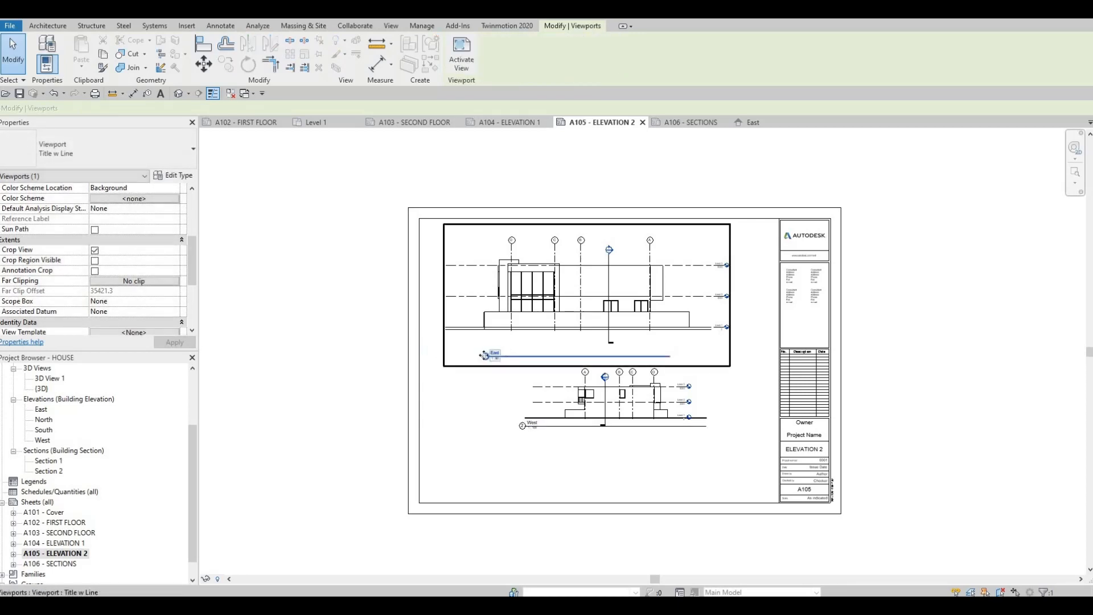
scroll(516, 367, "up", 2)
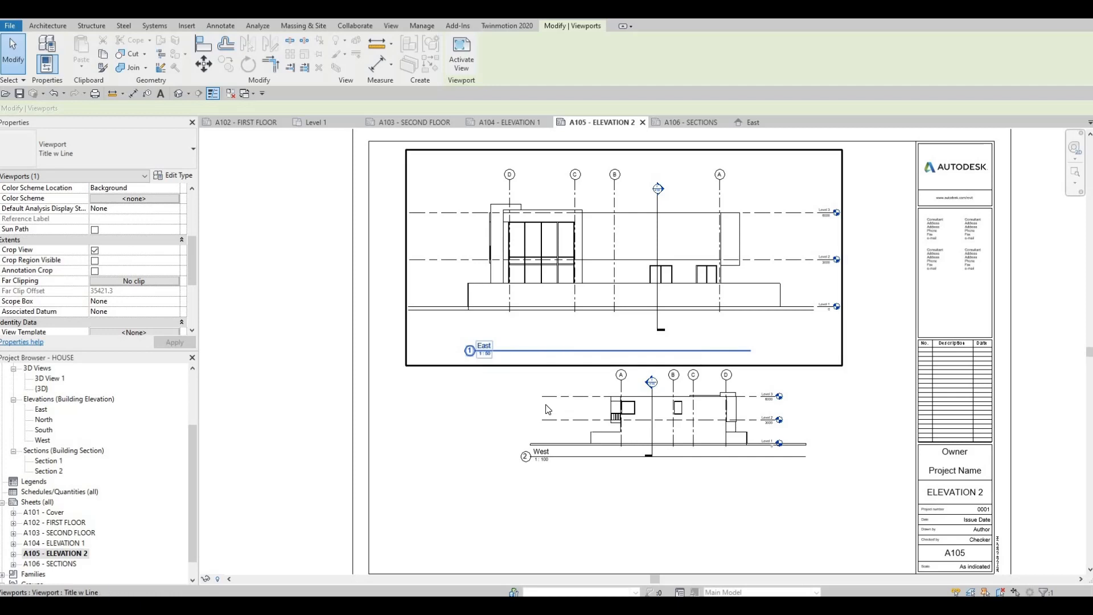
scroll(605, 440, "down", 2)
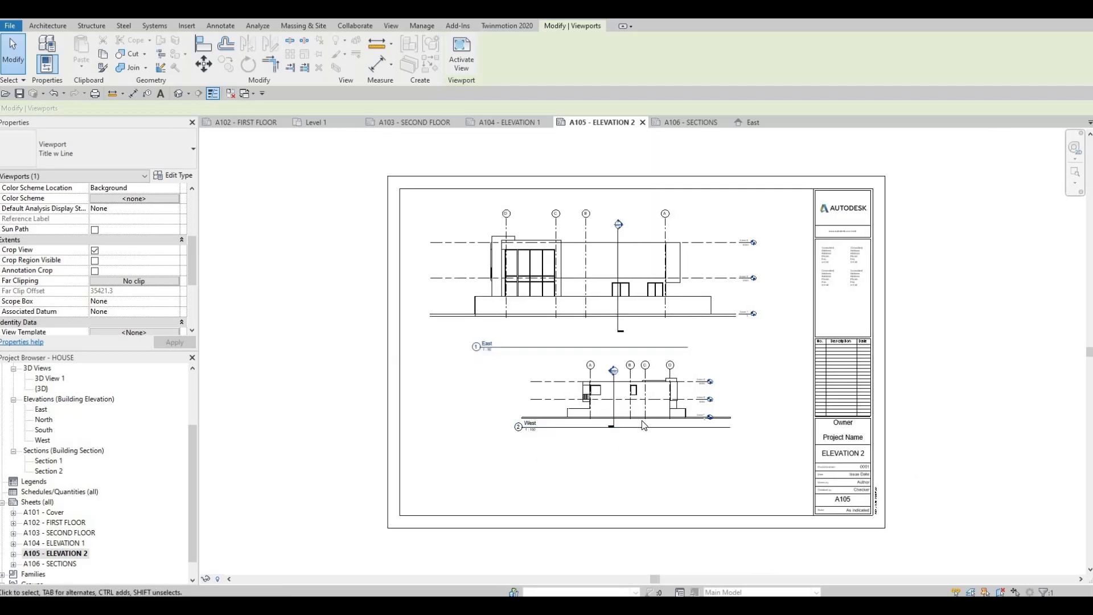
Move the West elevation lower on sheet A105 to clear the East view title, and select the East elevation viewport
left_click_drag(636, 427, 624, 451)
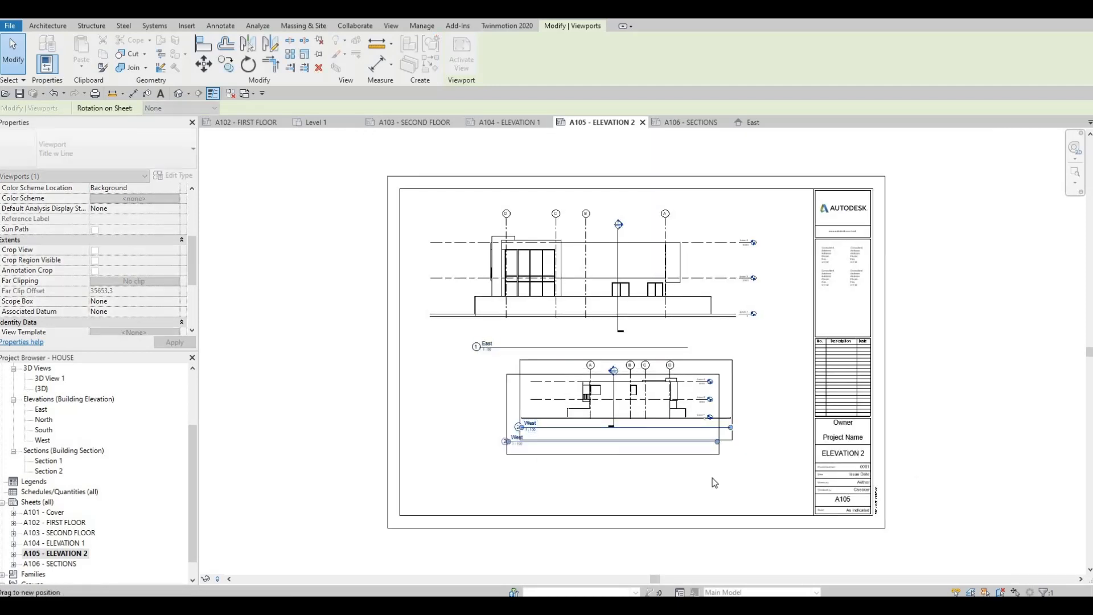
key("Escape")
key("Escape")
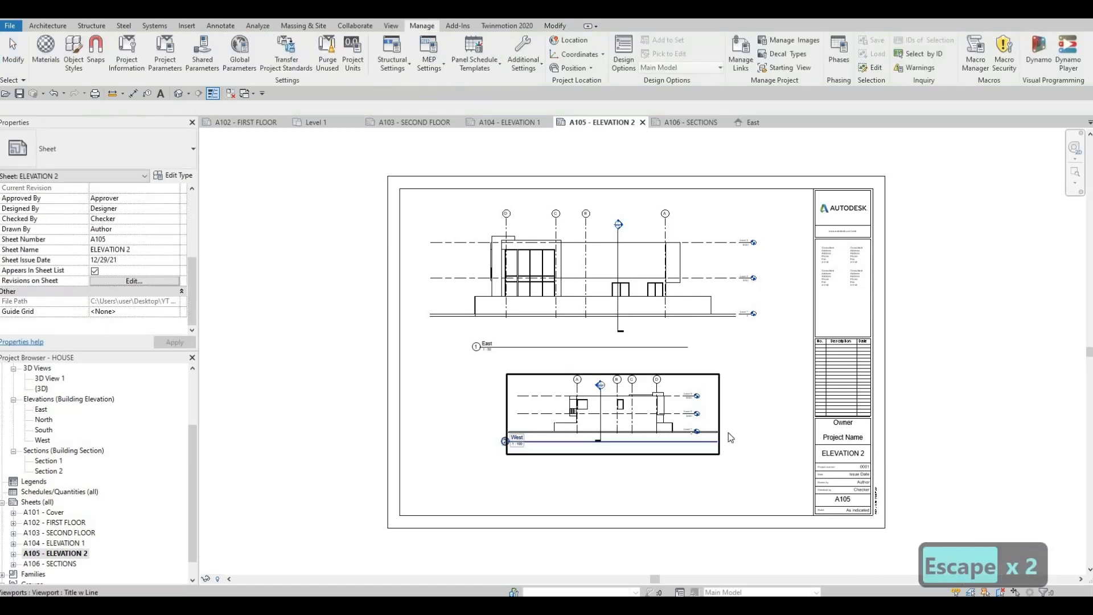
left_click(641, 309)
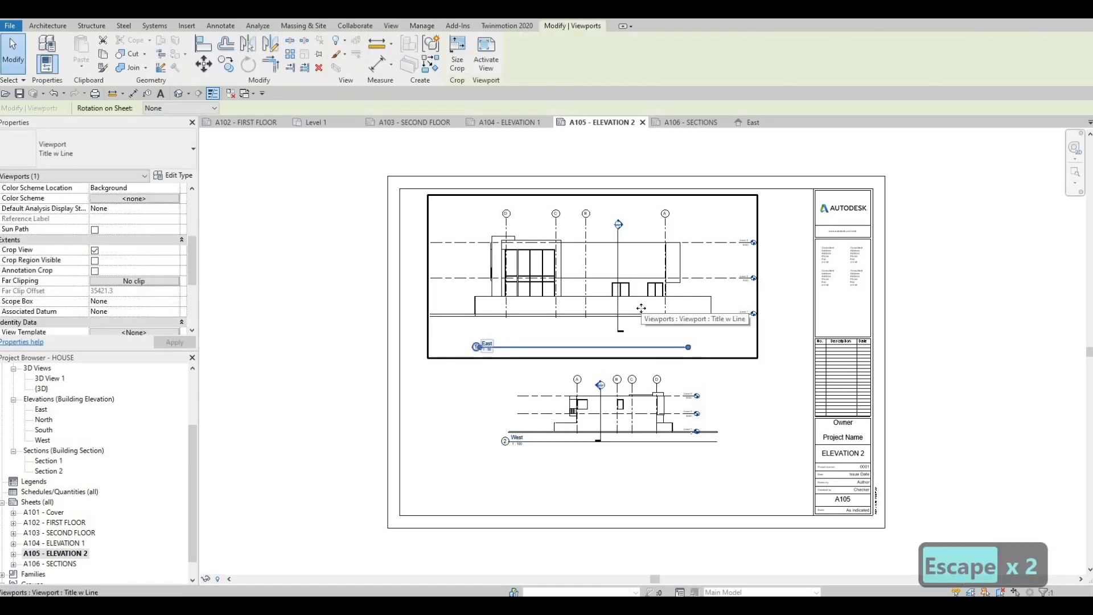
Nudge the East elevation viewport five increments to the right on sheet A105
key("Right")
key("Right")
key("Right")
key("Right")
key("Right")
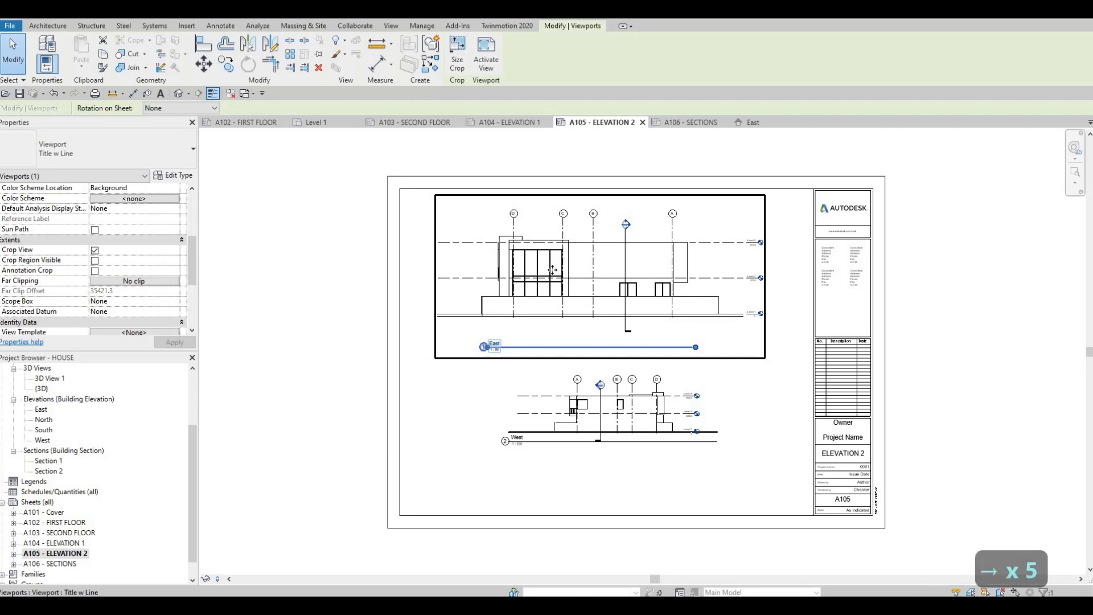
scroll(553, 270, "up", 5)
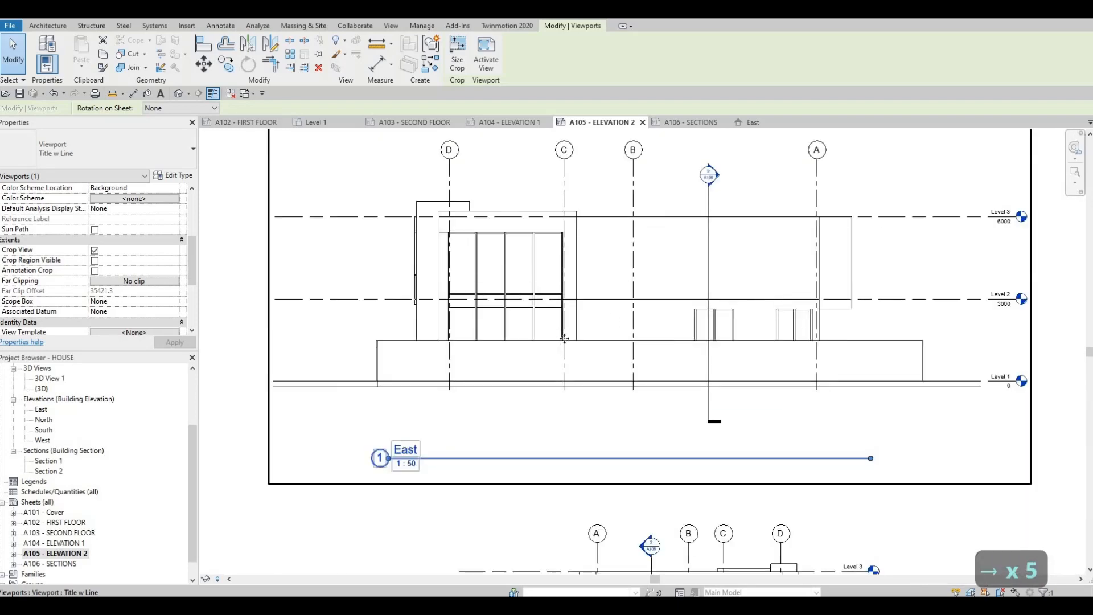
scroll(564, 338, "down", 5)
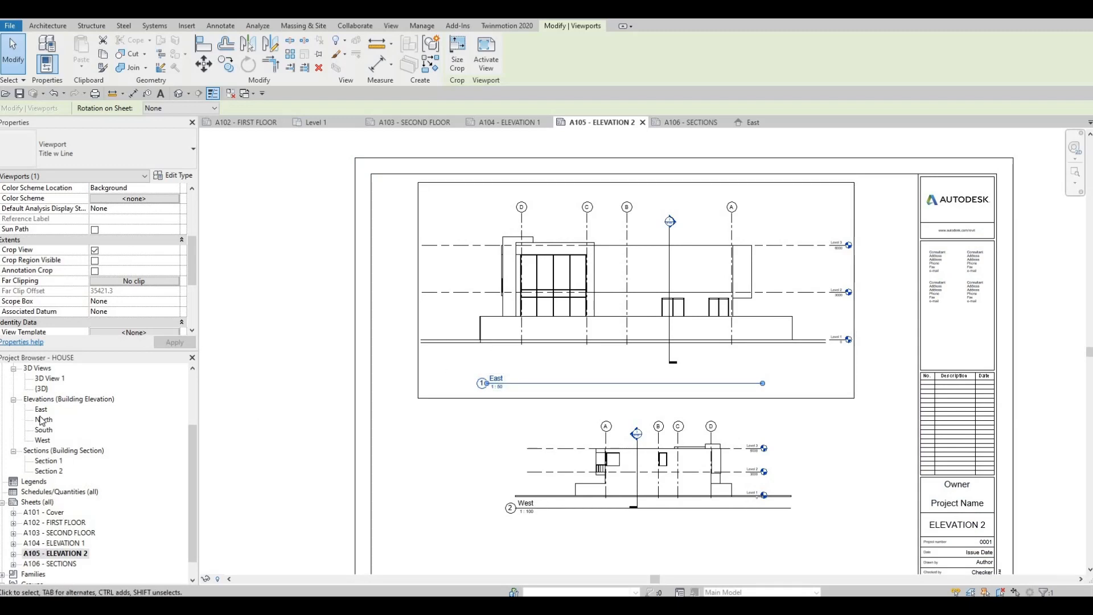
Set the East elevation to Fine detail level and Shaded visual style, and return to sheet A105
scroll(41, 431, "up", 1)
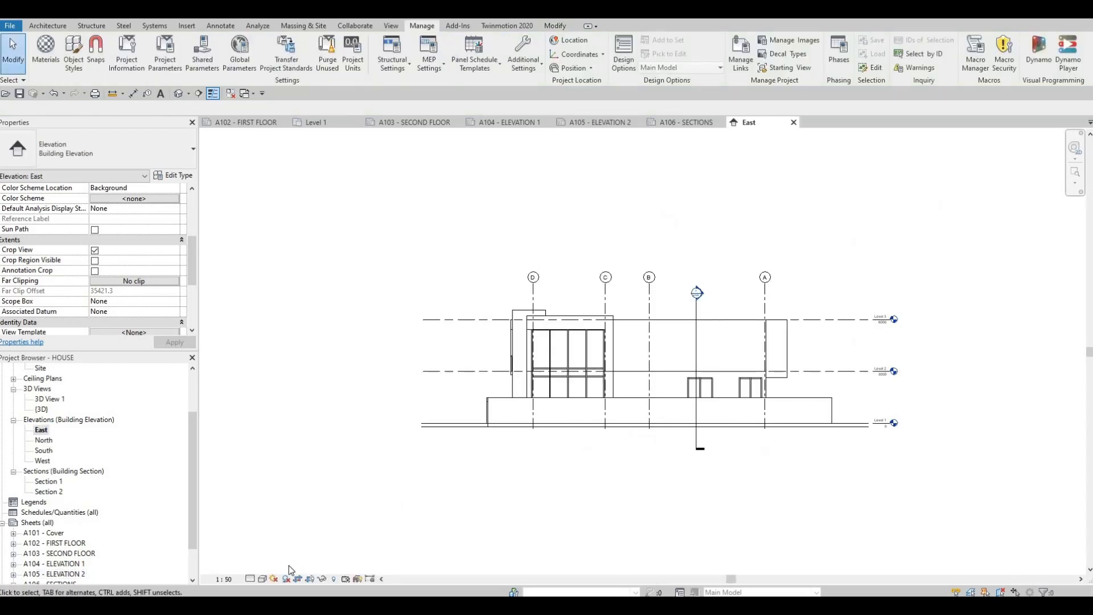
left_click(249, 579)
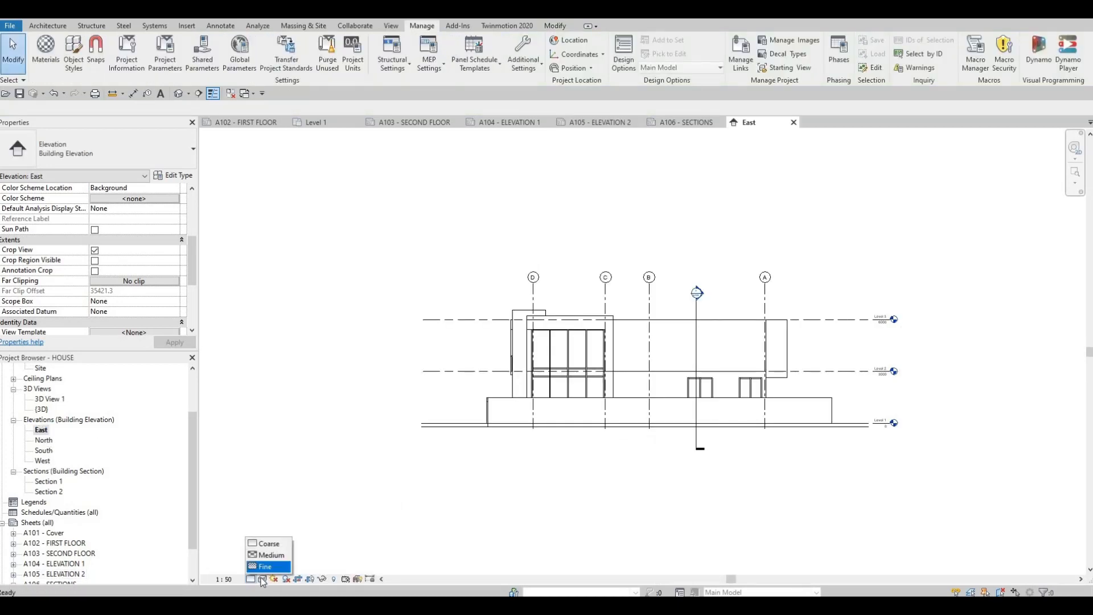
left_click(263, 568)
left_click(262, 579)
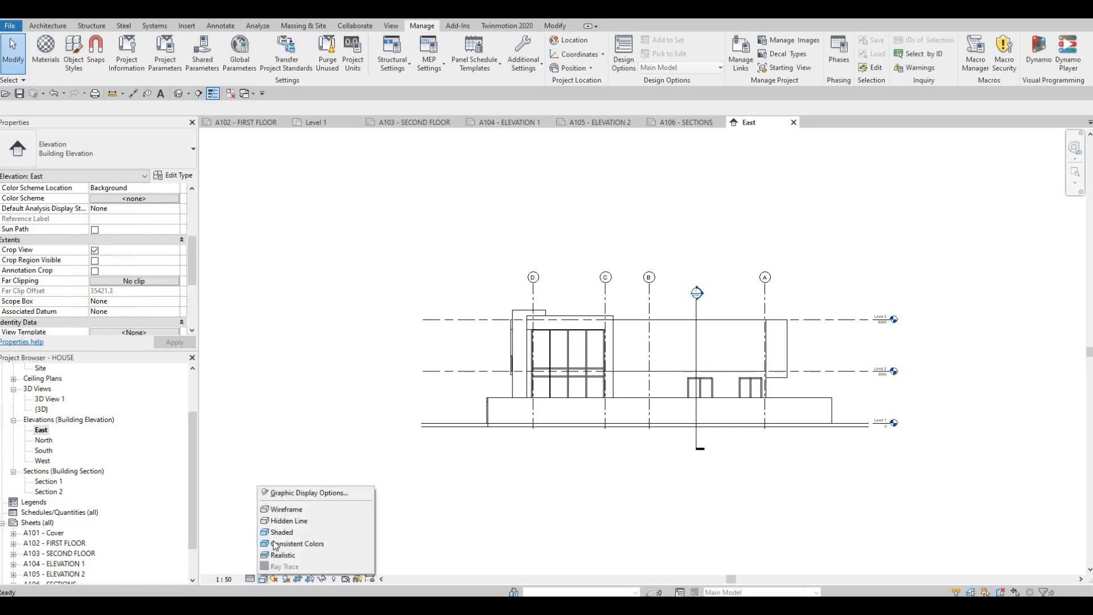
left_click(299, 531)
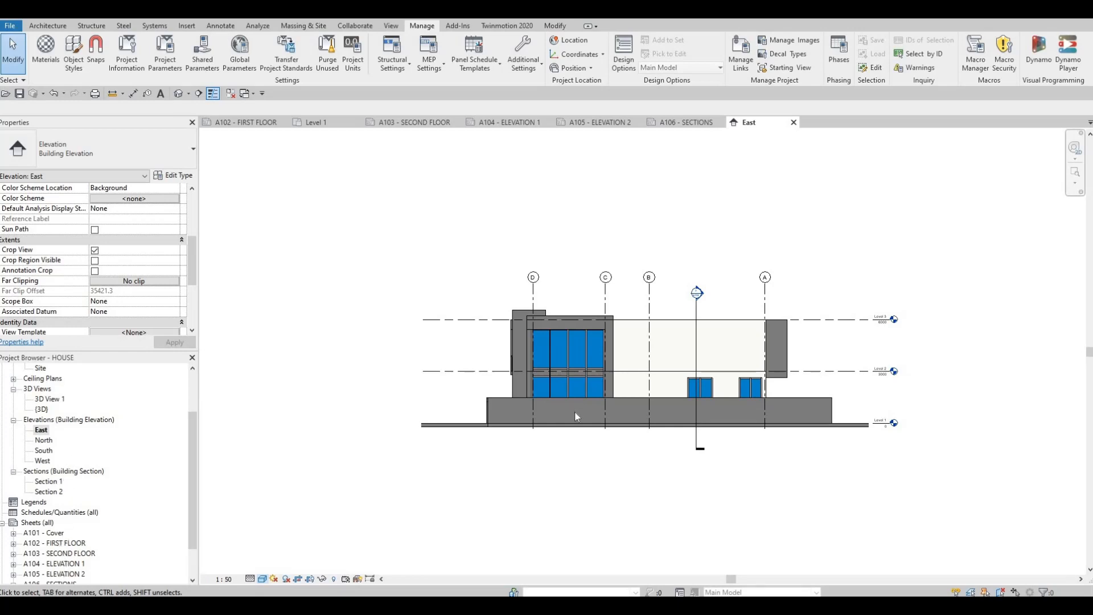
key("ctrl+Tab")
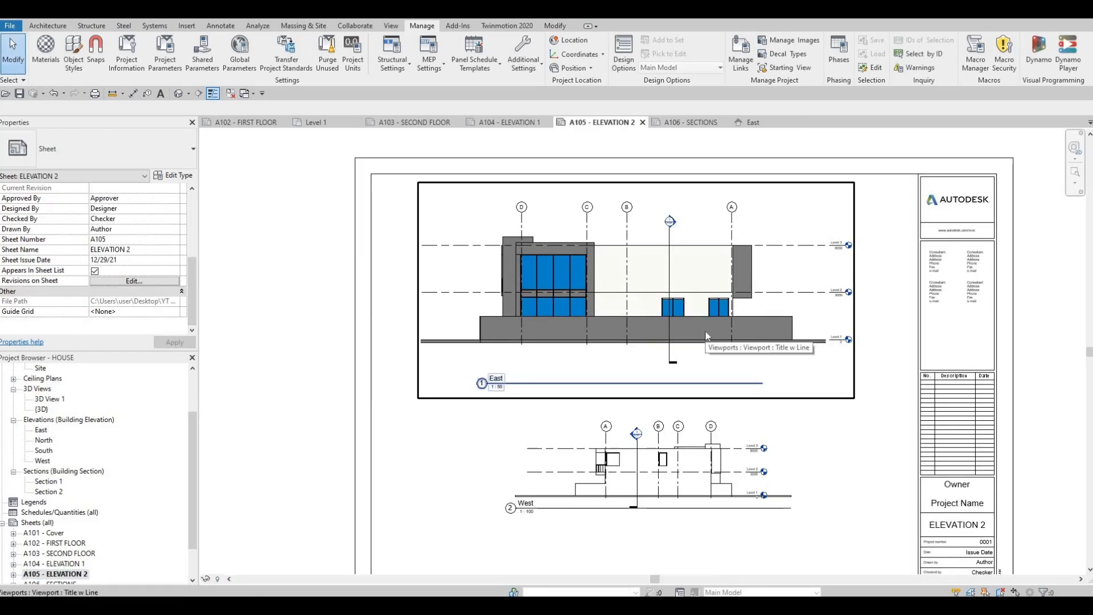
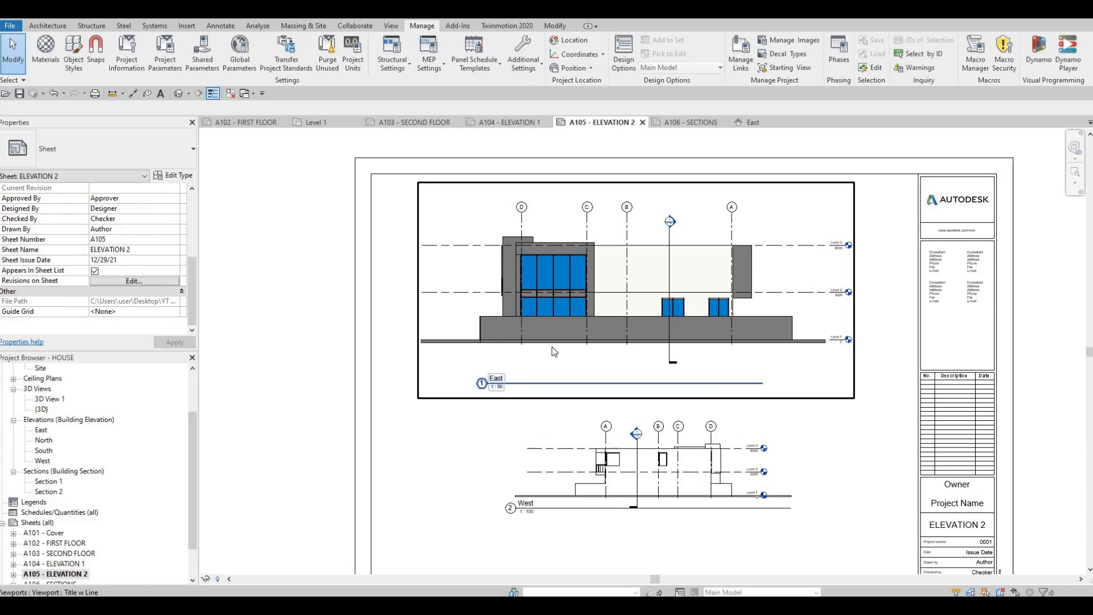
Undo the recent East elevation edits on sheet A105, including its shading, repositioning, crop and 1:50 scale
scroll(582, 396, "down", 1)
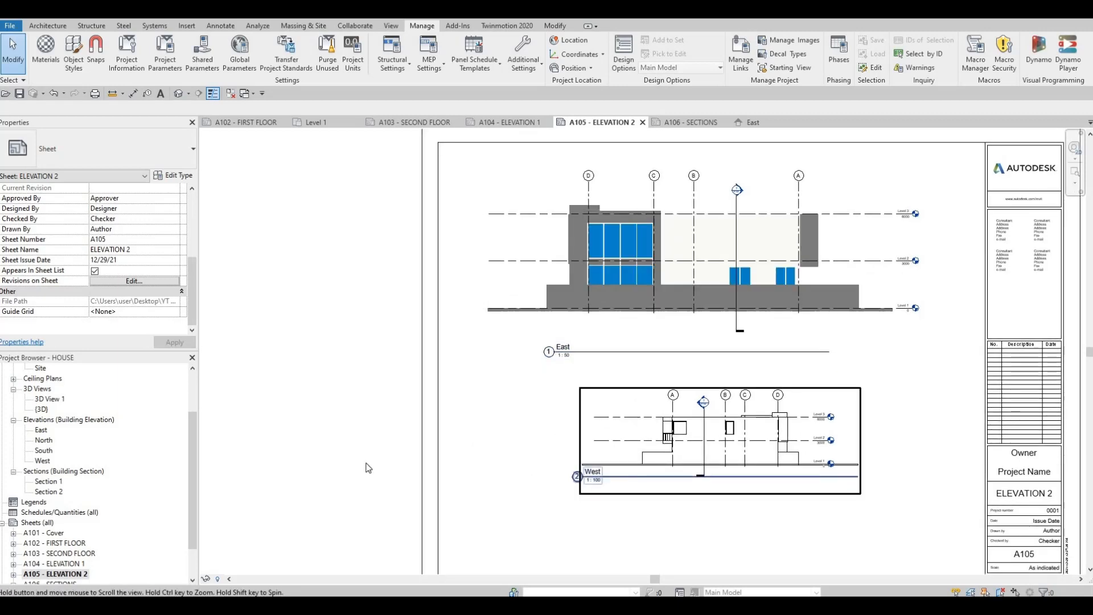
scroll(467, 448, "up", 1)
key("ctrl+z")
key("ctrl+z")
key("ctrl+z")
key("ctrl+z")
key("ctrl+z")
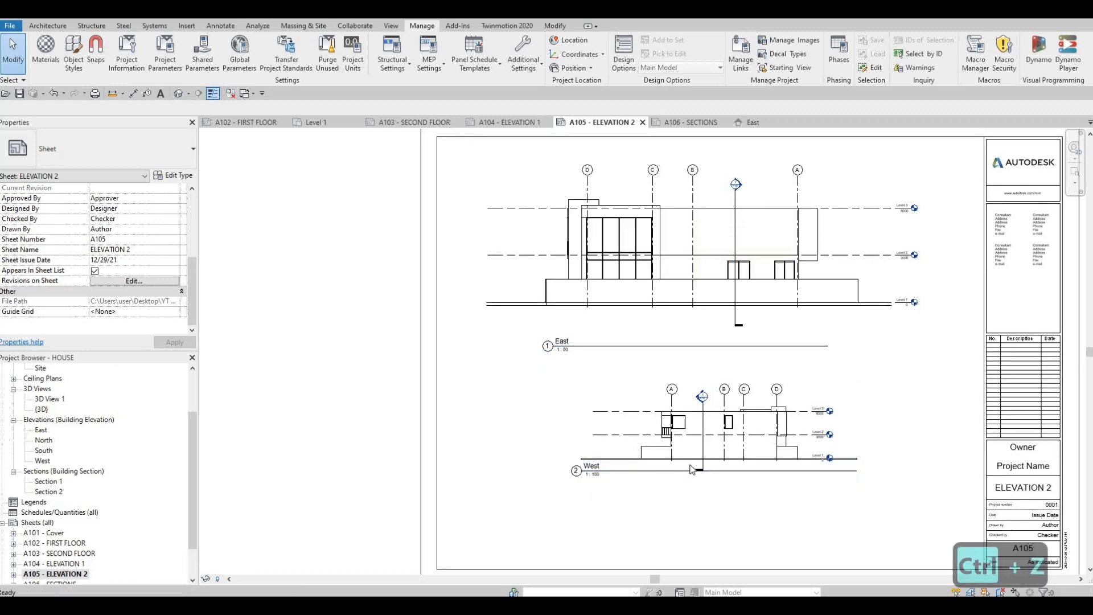
key("ctrl+z")
key("ctrl+z")
key("ctrl+z")
key("ctrl+z")
key("ctrl+z")
key("ctrl+z")
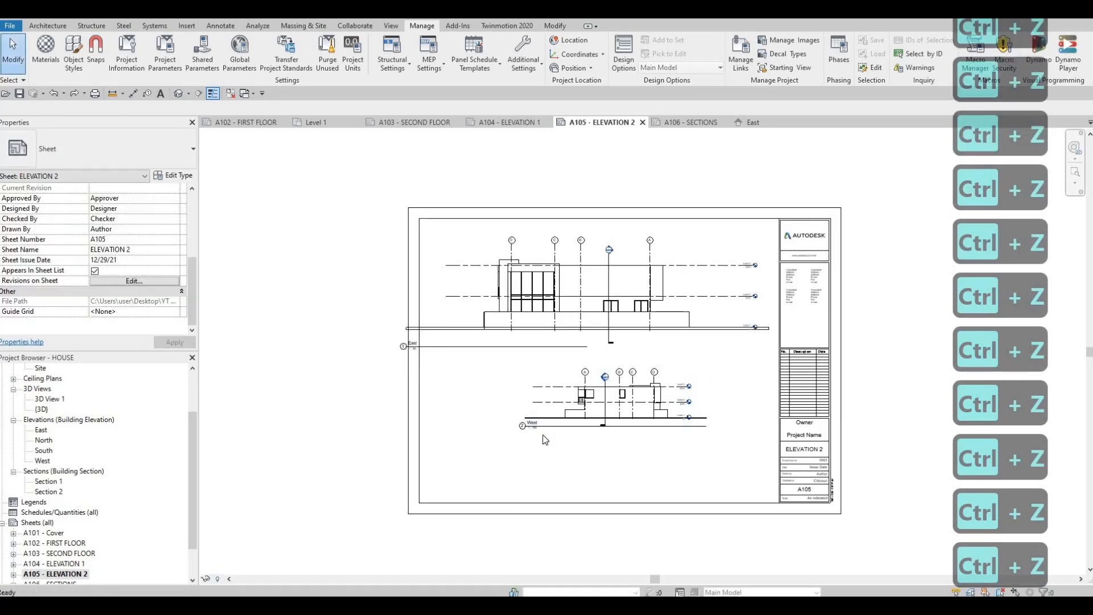
key("ctrl+z")
key("ctrl+z")
key("ctrl+z")
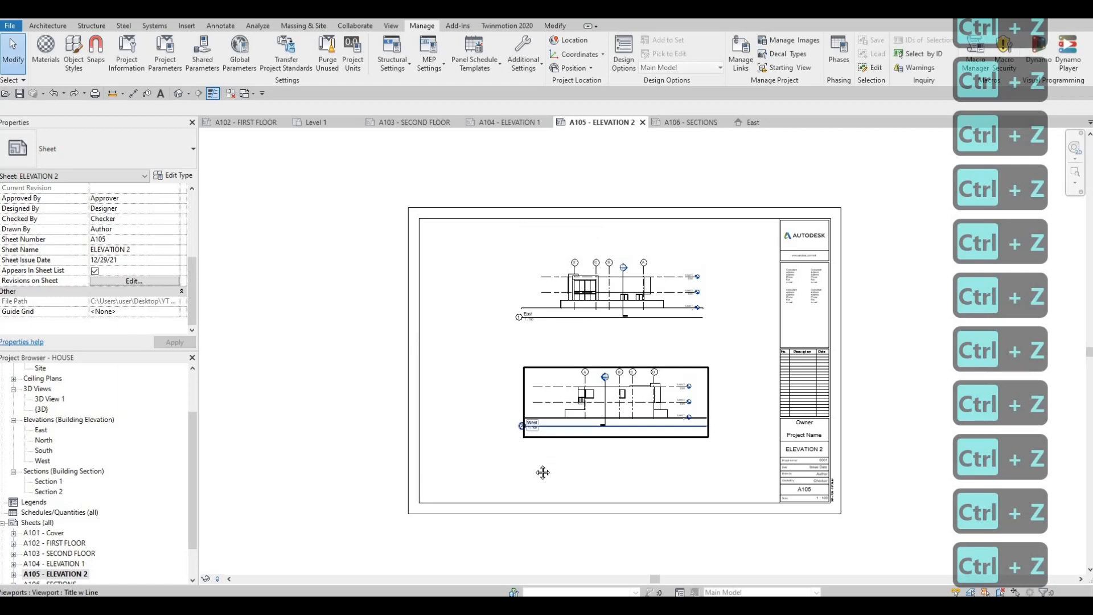
scroll(542, 440, "up", 2)
middle_click_drag(421, 436, 392, 436)
key("Escape")
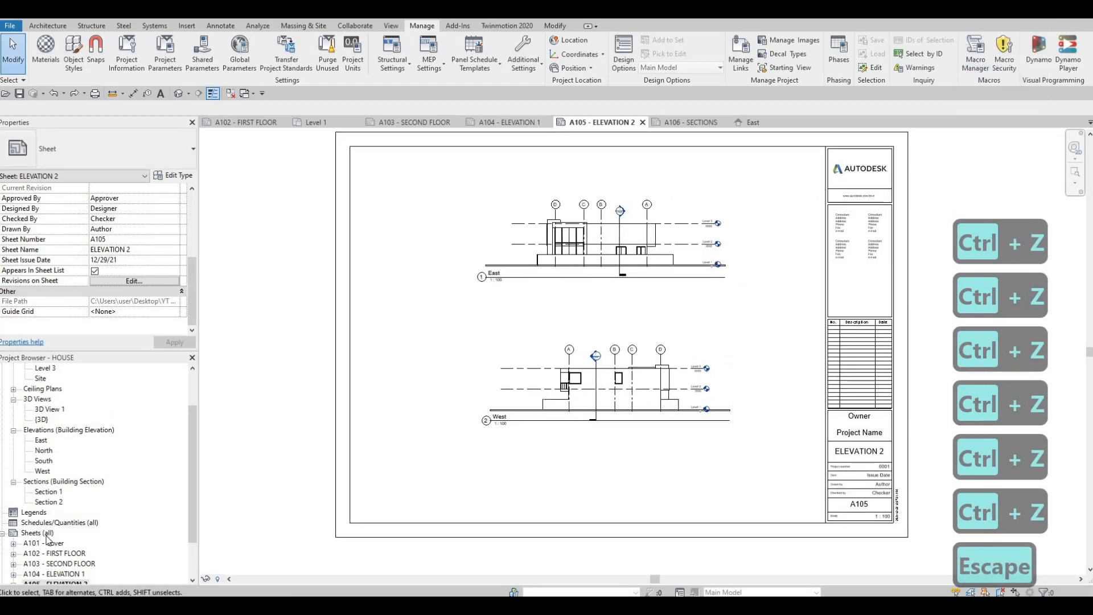
Open the default 3D view and bring up the front facade of the house
scroll(49, 529, "up", 2)
scroll(49, 497, "down", 3)
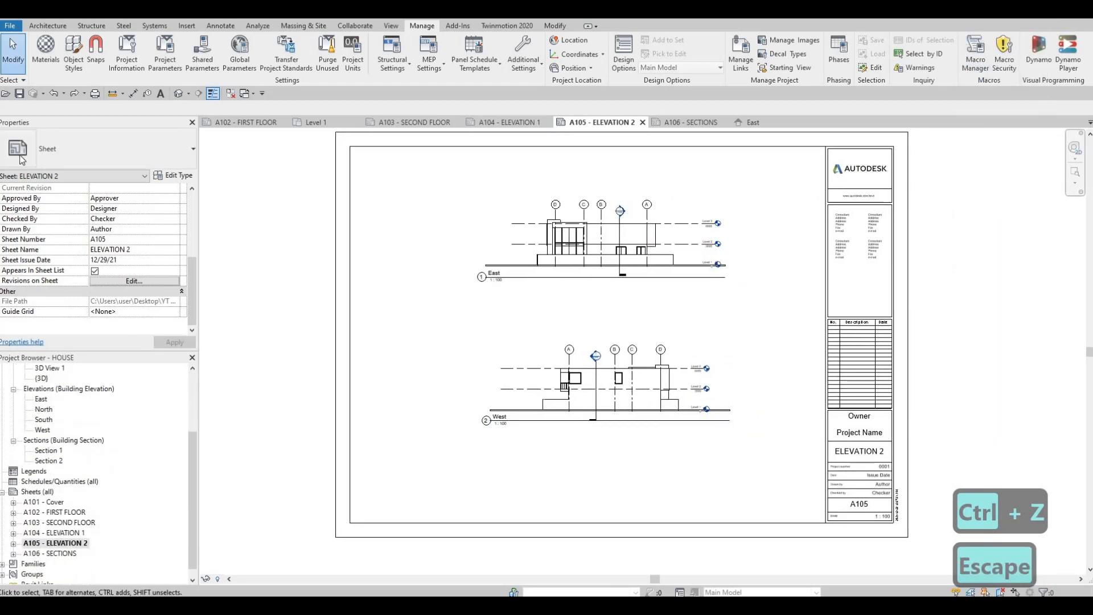
left_click(36, 27)
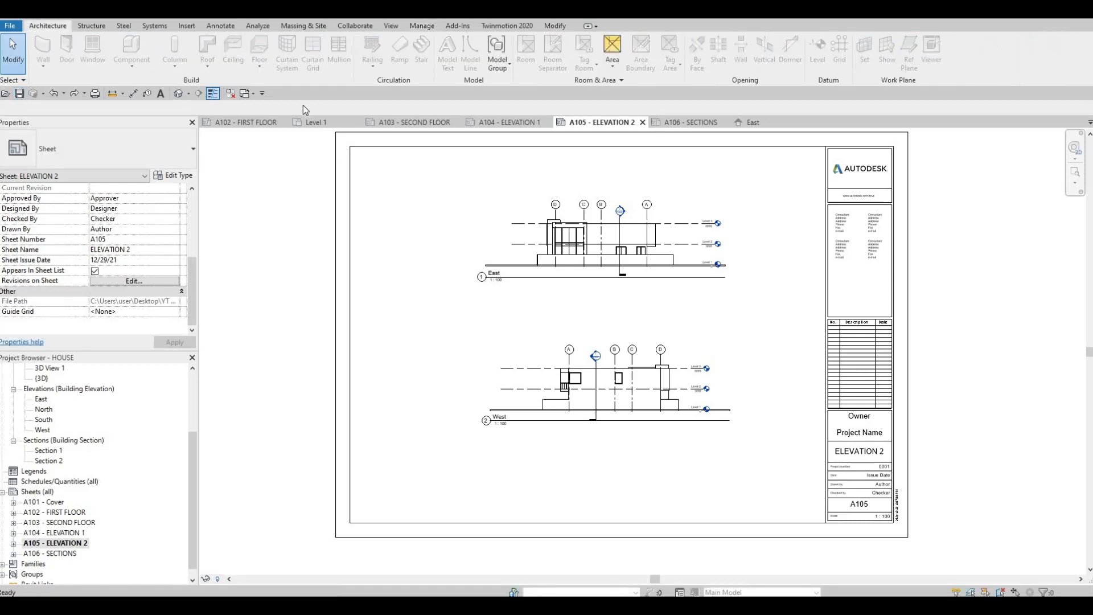
left_click(178, 94)
scroll(475, 454, "up", 5)
middle_click_drag(487, 406, 463, 484, "shift")
scroll(463, 483, "up", 3)
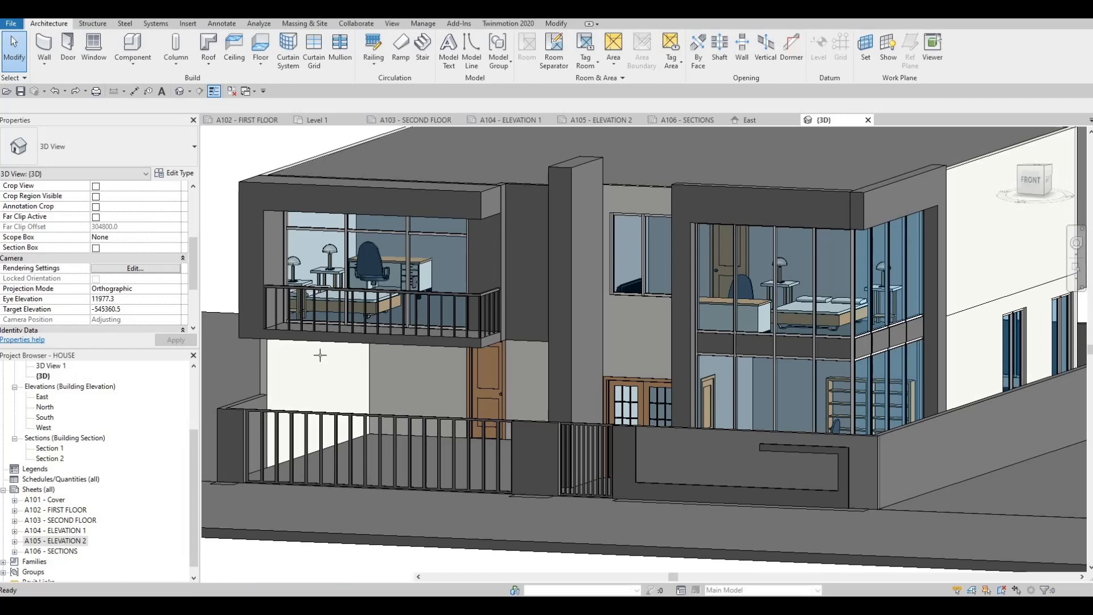
Place three face-based pot lights in a row on the soffit above the upper-floor balcony
key("c")
key("m")
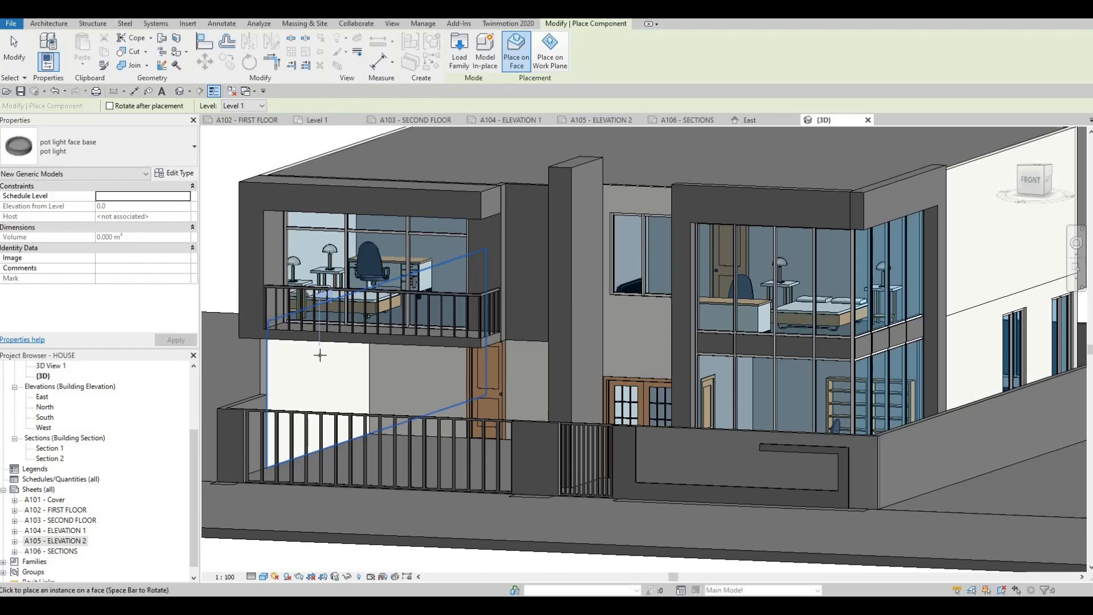
scroll(375, 418, "down", 3)
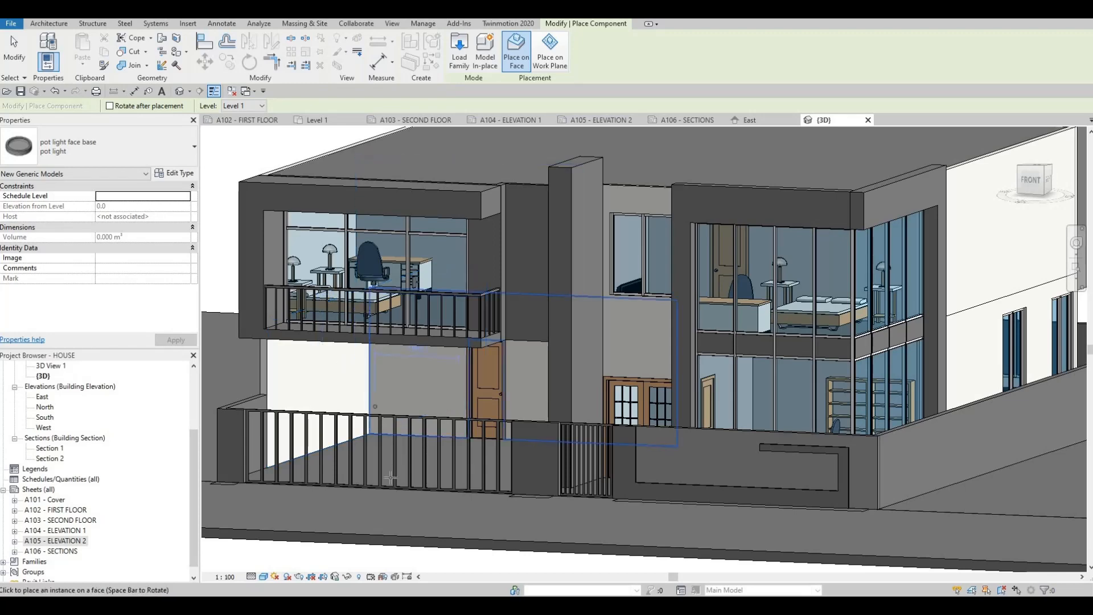
scroll(437, 407, "up", 5)
middle_click_drag(437, 407, 410, 439, "shift")
scroll(410, 439, "up", 2)
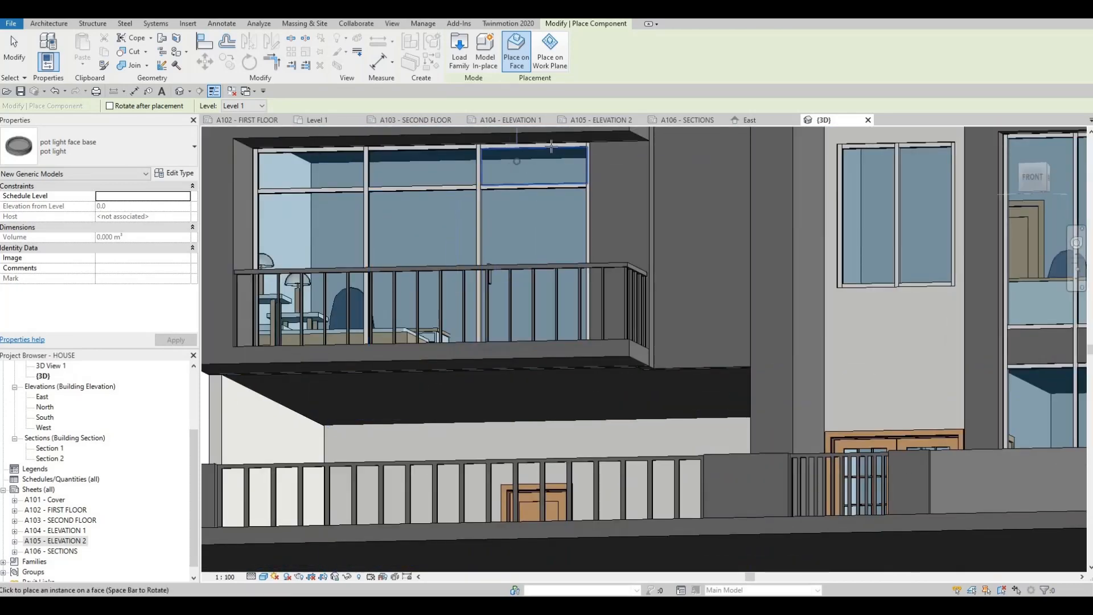
middle_click_drag(522, 171, 536, 223)
scroll(314, 201, "up", 5)
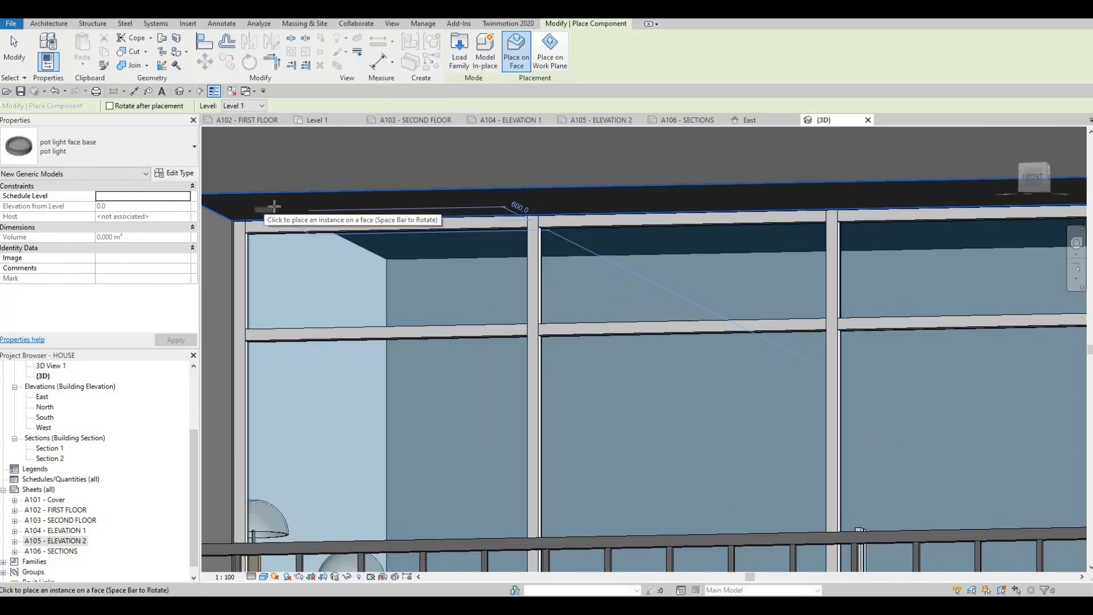
middle_click_drag(307, 203, 342, 235, "shift")
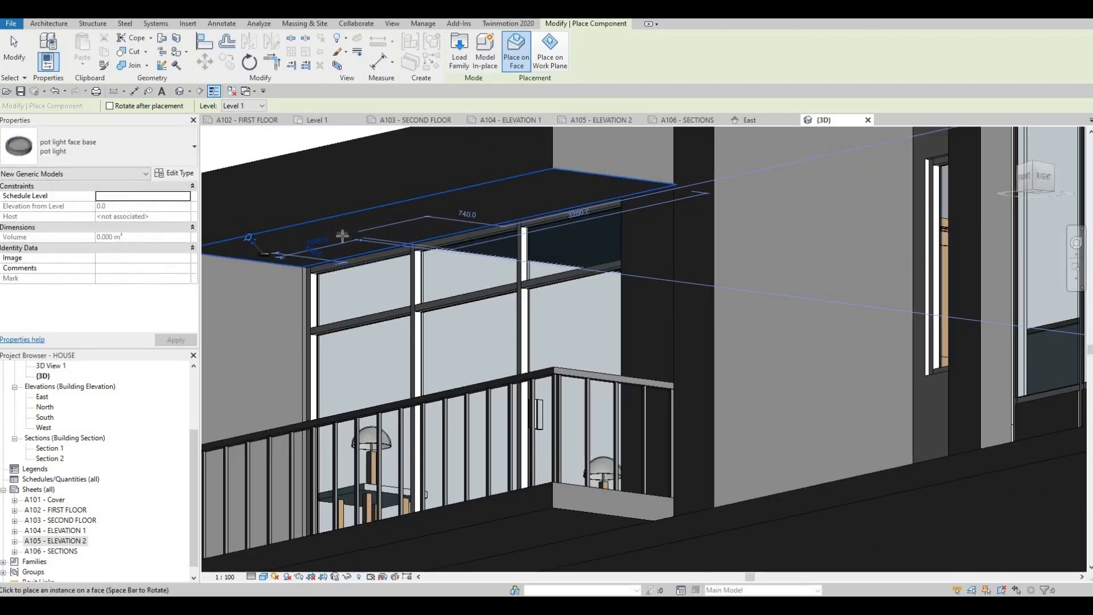
left_click(342, 235)
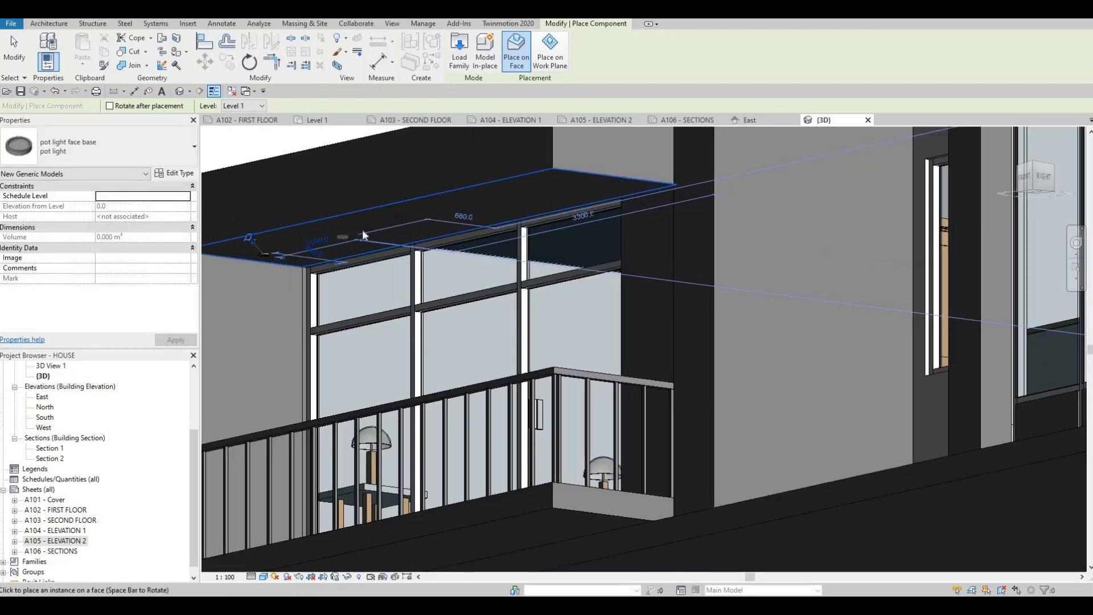
left_click(415, 217)
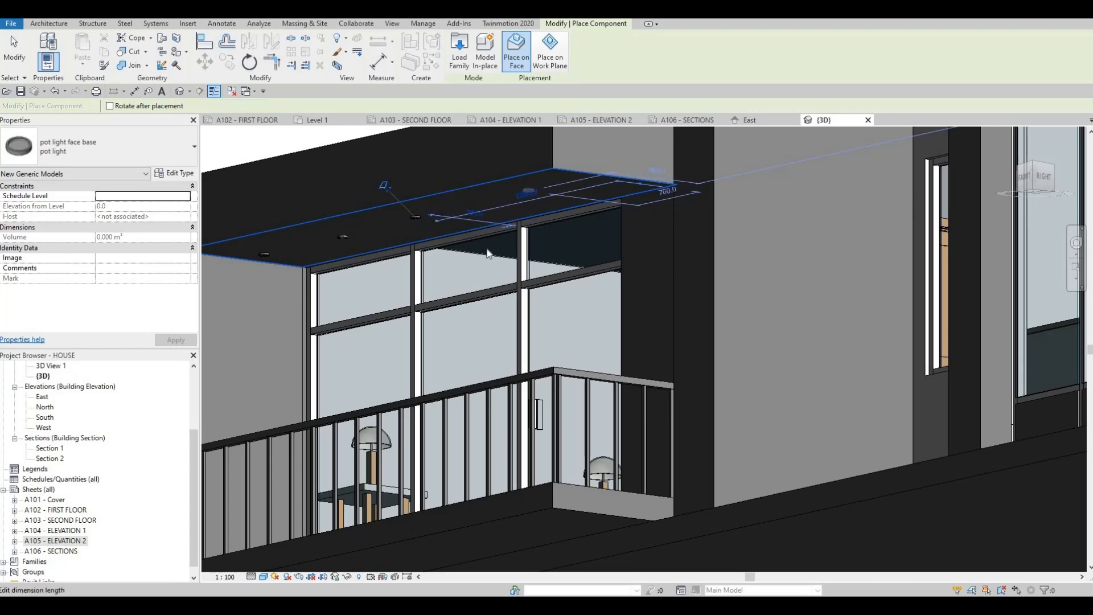
left_click(532, 191)
Place pot lights in a row on the front soffit above the upper corner window
middle_click_drag(561, 265, 501, 302, "shift")
scroll(465, 222, "down", 2)
middle_click_drag(503, 349, 462, 256)
scroll(467, 262, "down", 1)
middle_click_drag(484, 279, 545, 250, "shift")
scroll(537, 271, "up", 2)
scroll(433, 264, "up", 3)
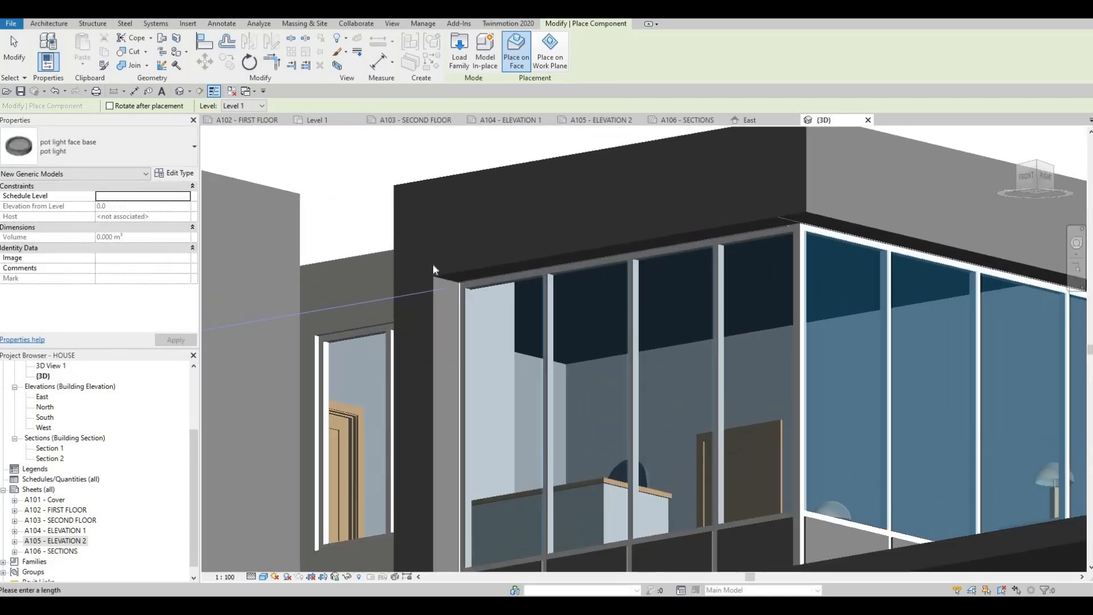
scroll(427, 222, "up", 3)
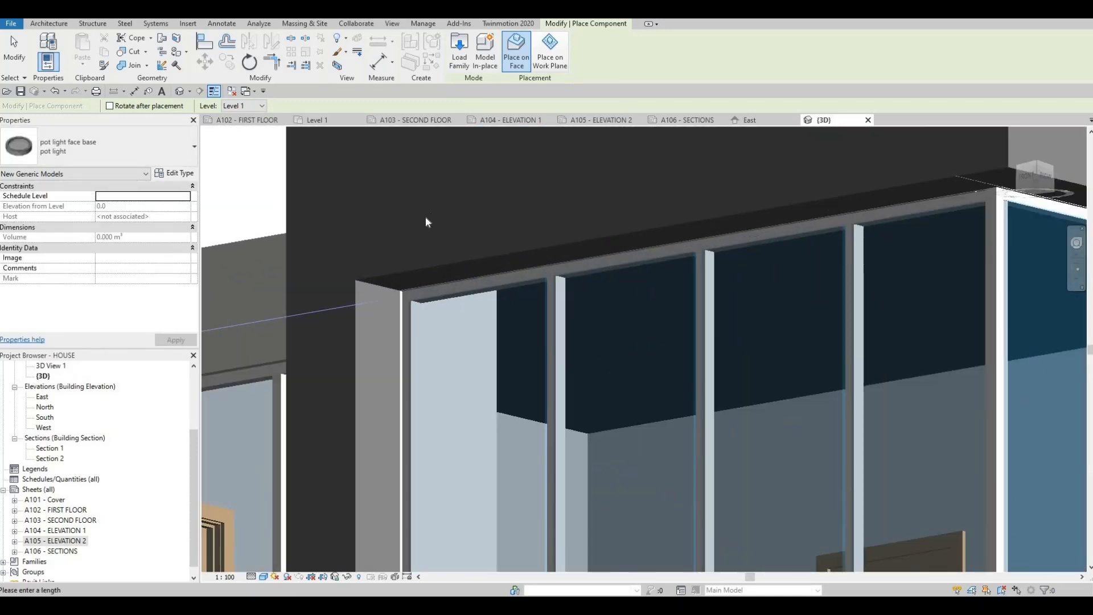
left_click(470, 267)
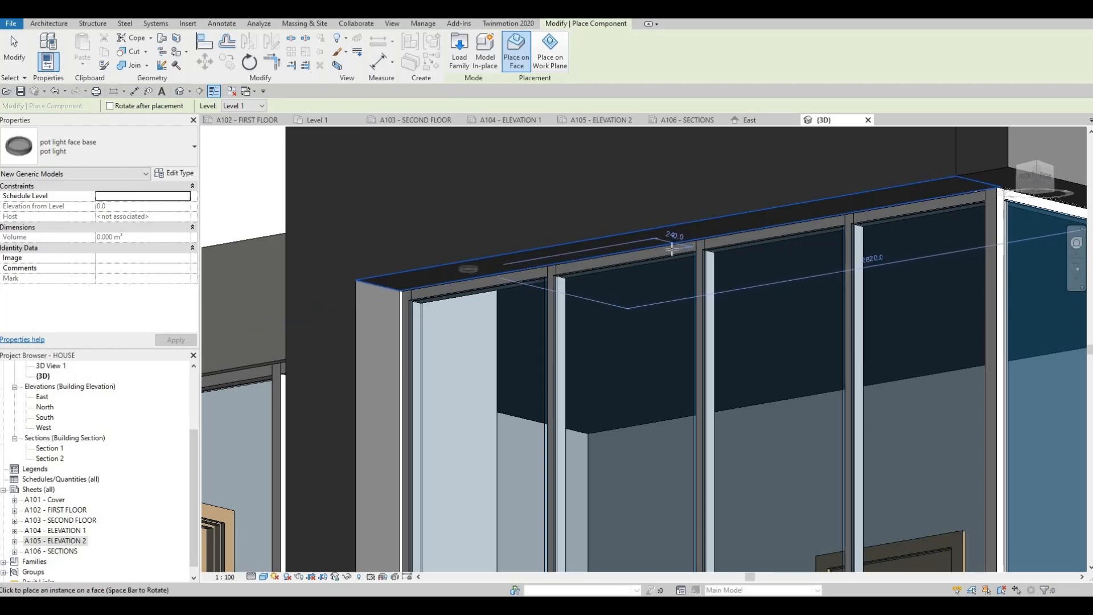
middle_click_drag(661, 238, 482, 286)
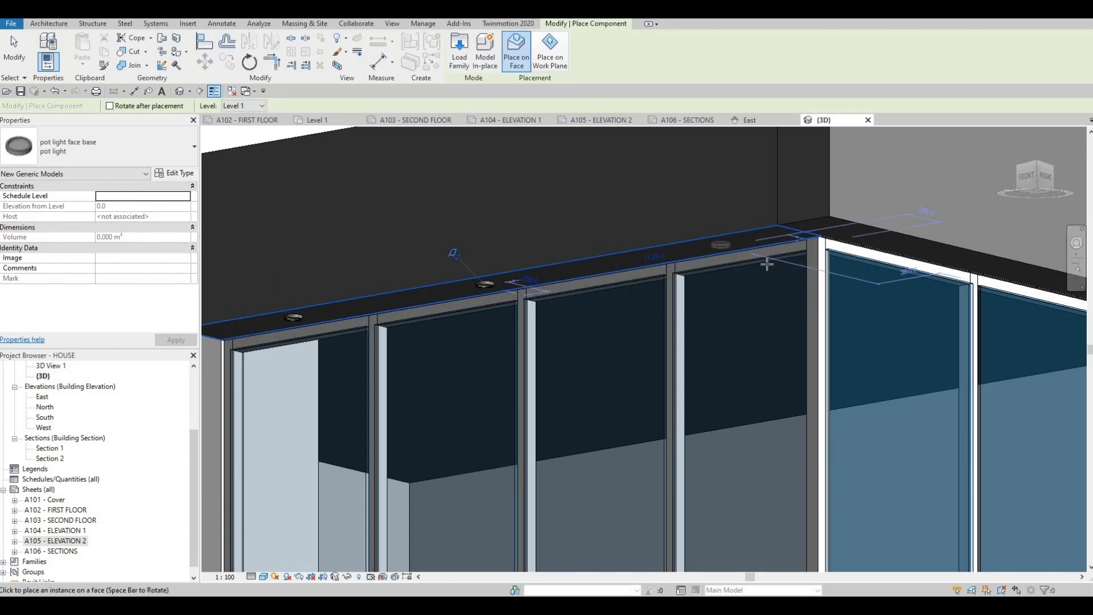
Continue the row of pot lights around the corner, along the soffit above the side curtain wall
middle_click_drag(657, 244, 583, 254, "shift")
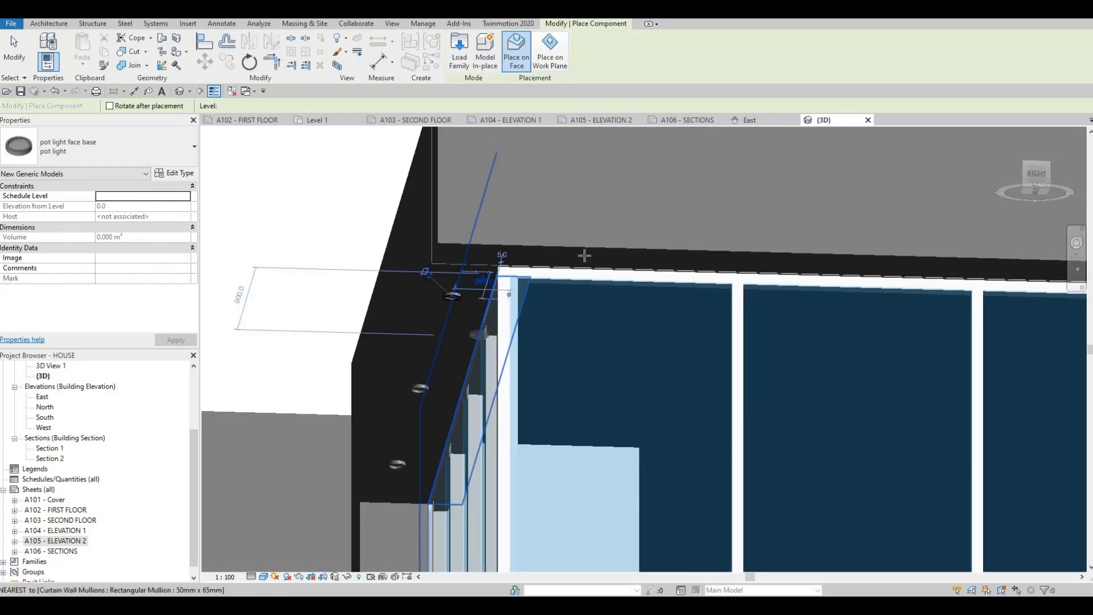
middle_click_drag(419, 321, 568, 268, "shift")
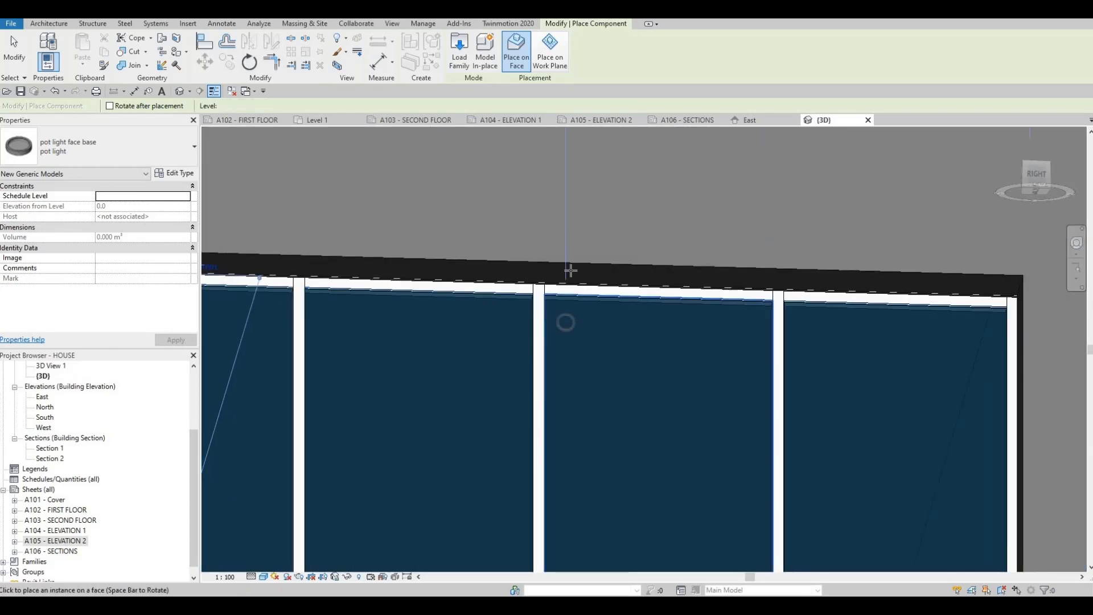
left_click(976, 283)
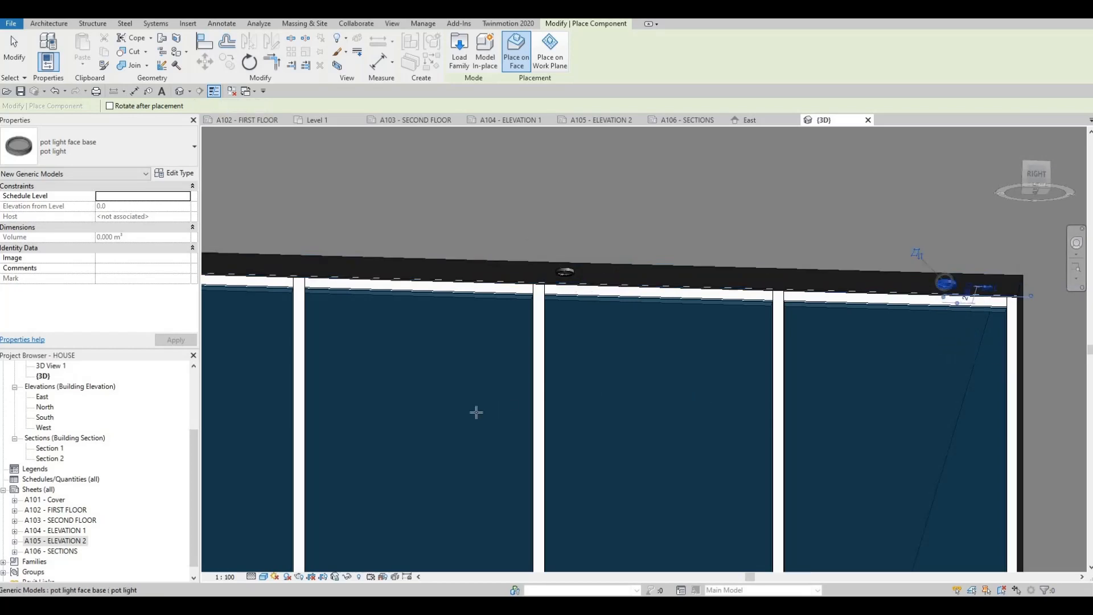
Add a fourth pot light at the end of the row on the soffit above the upper-floor balcony
scroll(520, 402, "down", 4)
middle_click_drag(508, 455, 511, 536, "shift")
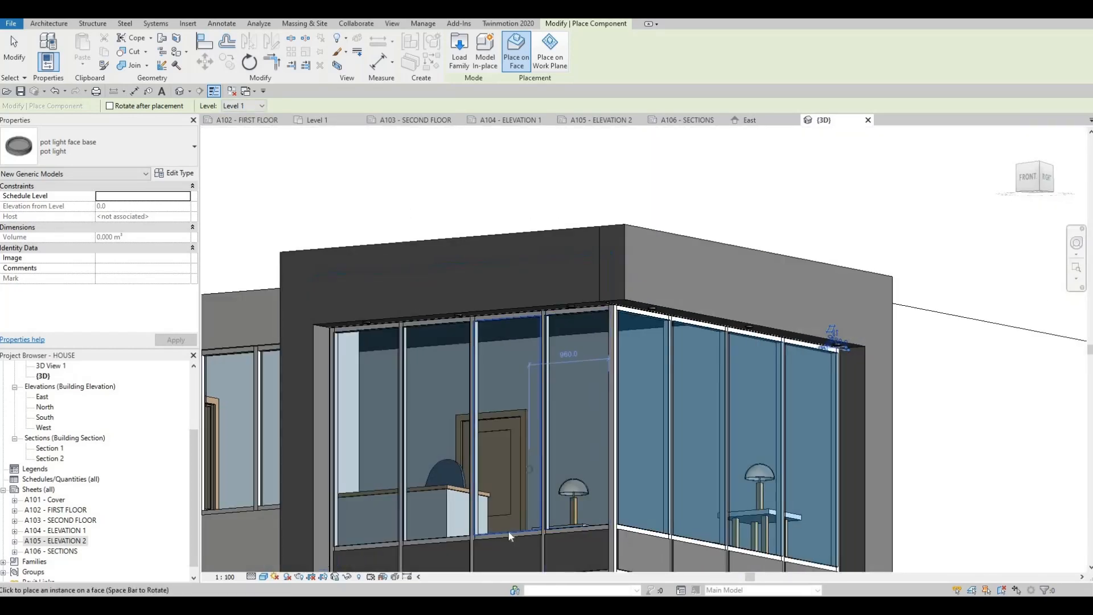
middle_click_drag(547, 412, 456, 277, "shift")
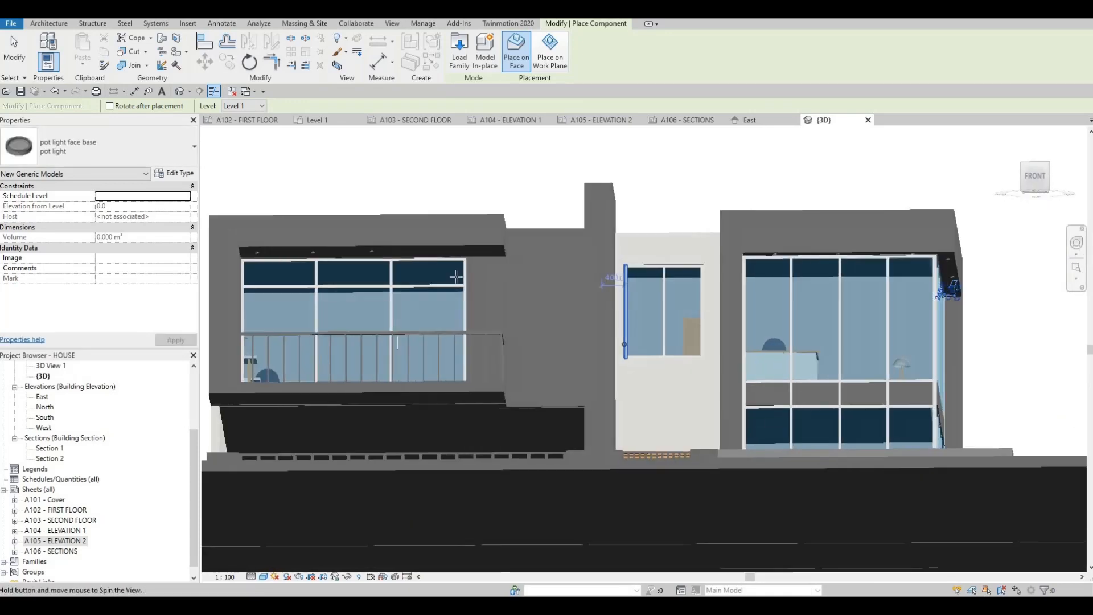
scroll(457, 259, "up", 4)
middle_click_drag(391, 200, 370, 170, "shift")
middle_click_drag(370, 171, 601, 296)
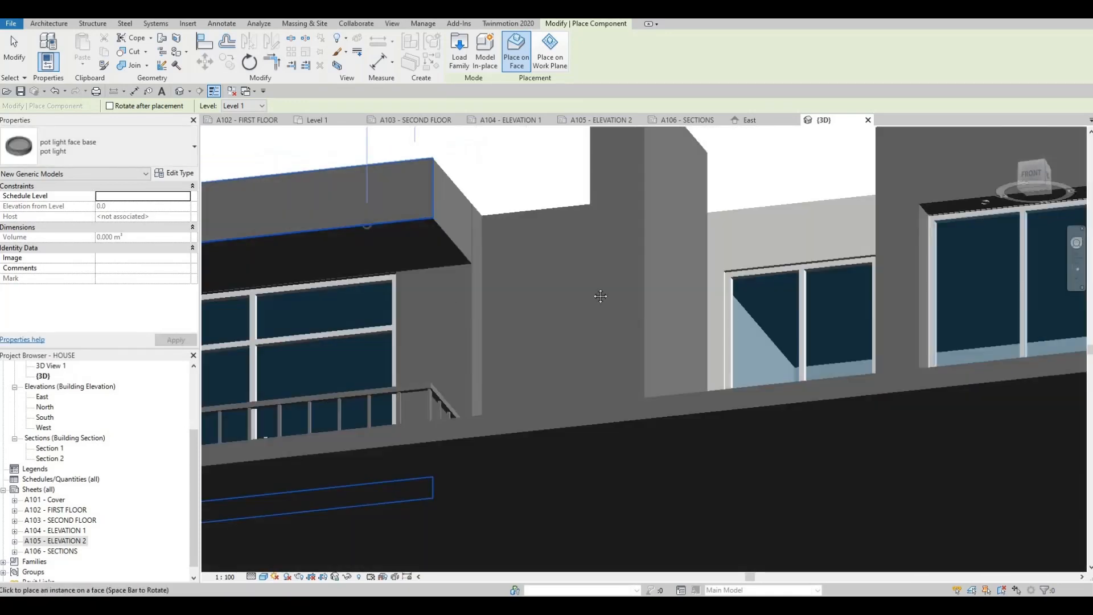
middle_click_drag(569, 230, 600, 250)
scroll(600, 254, "up", 2)
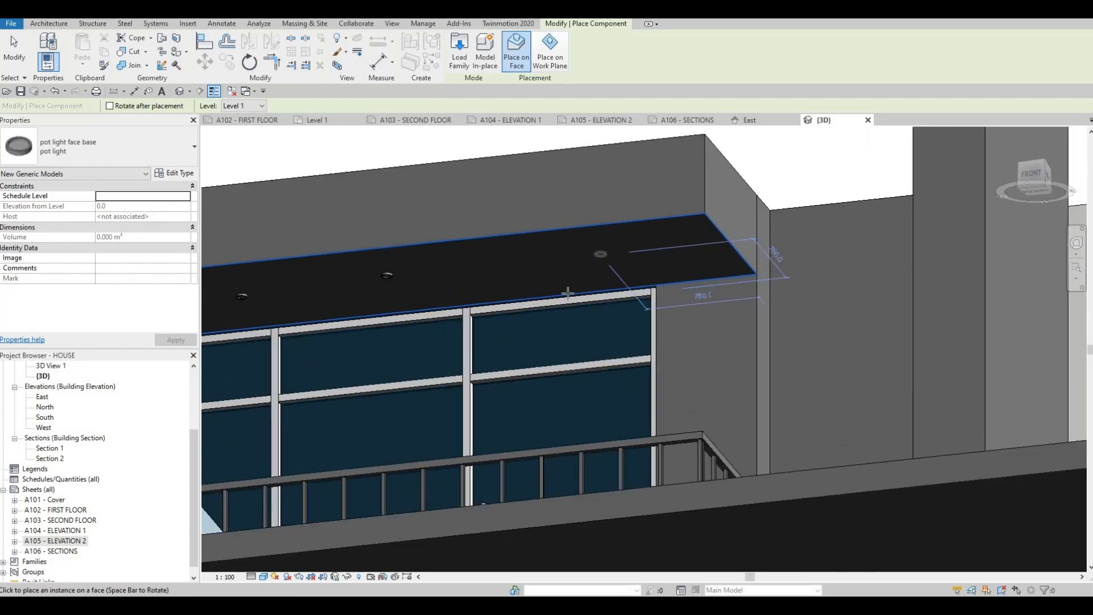
middle_click_drag(562, 296, 847, 308, "shift")
scroll(650, 316, "down", 2)
middle_click_drag(957, 450, 705, 454, "shift")
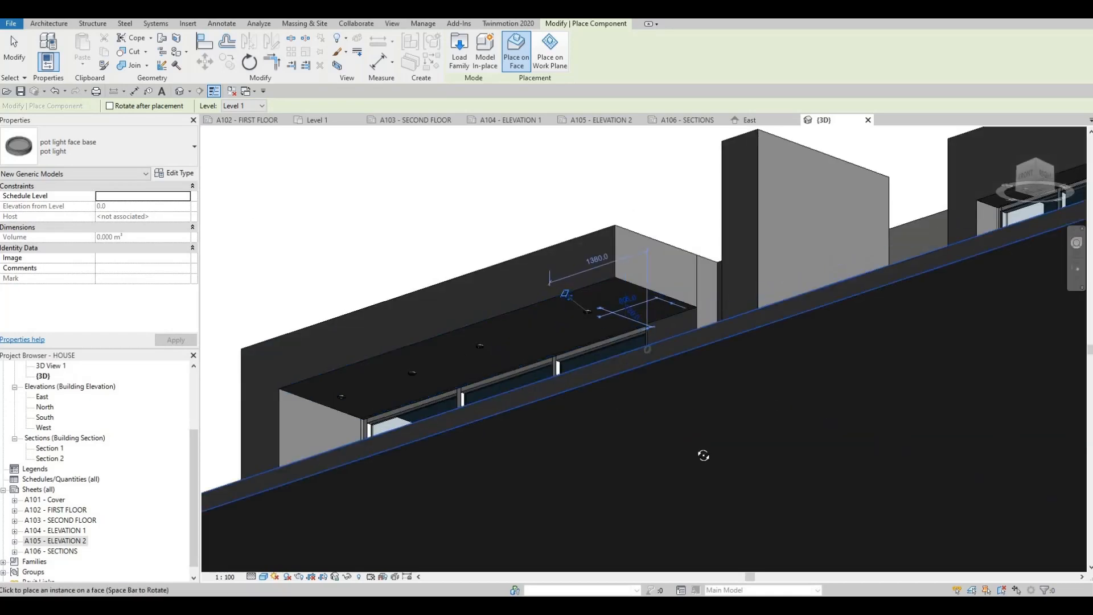
Place a first row of three pot lights on the ceiling of the covered ground-floor area below the balcony
scroll(760, 337, "down", 2)
middle_click_drag(760, 337, 602, 279)
scroll(525, 359, "down", 2)
scroll(561, 344, "up", 6)
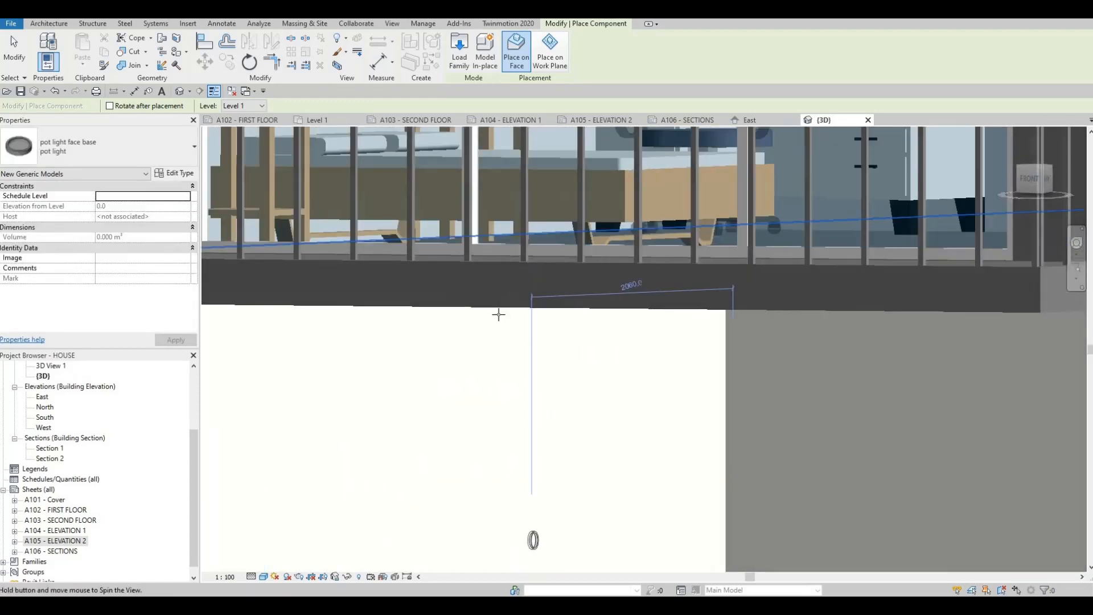
middle_click_drag(498, 314, 443, 322, "shift")
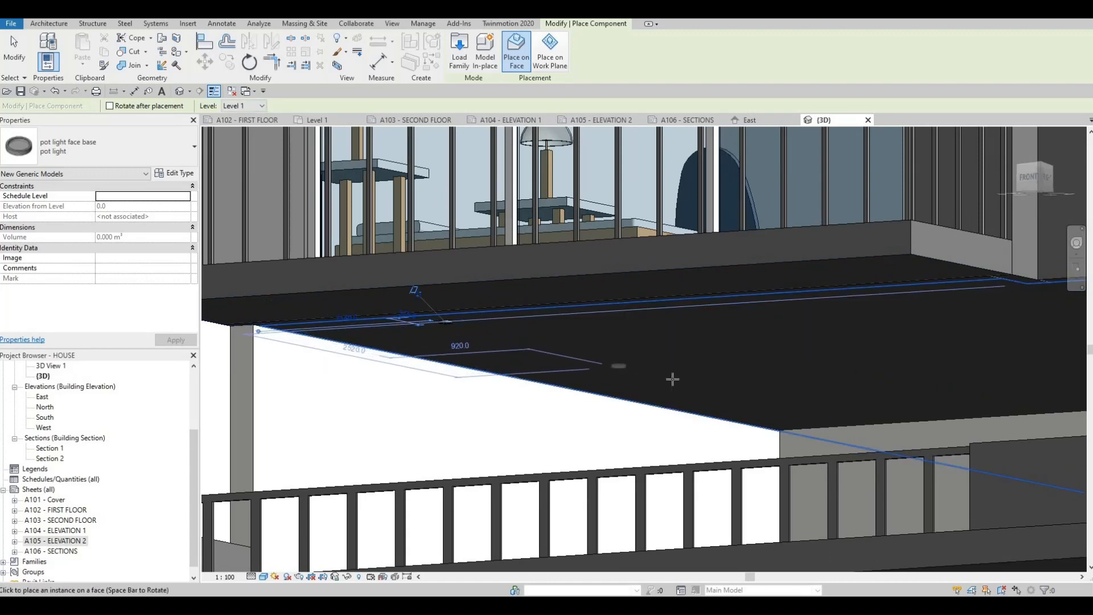
left_click(773, 402)
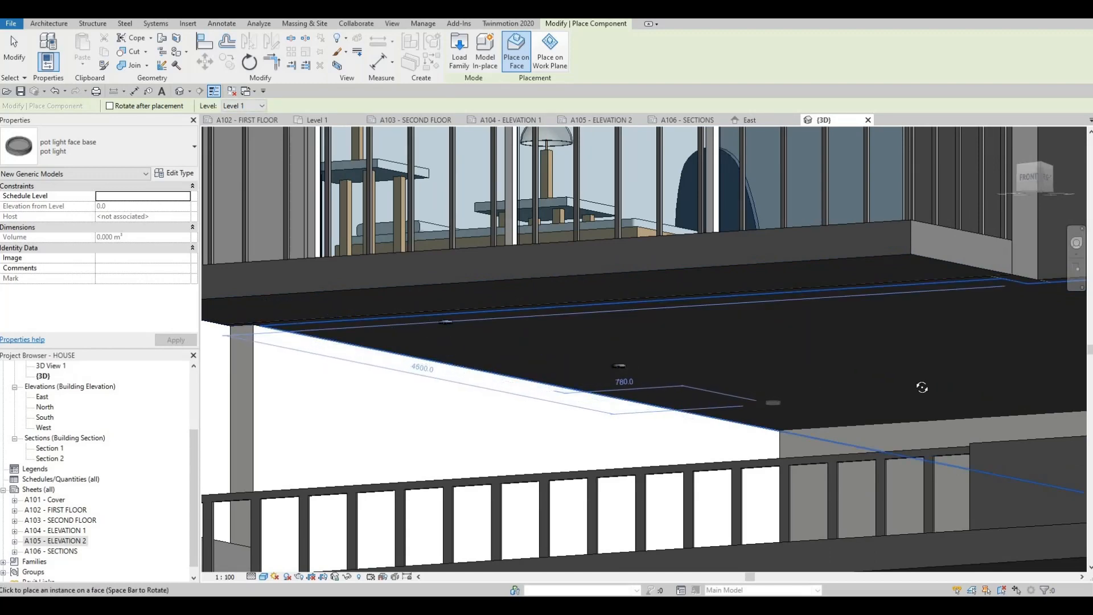
Place a second row of three pot lights across the middle of the covered ground-floor area's ceiling
middle_click_drag(753, 371, 484, 376, "shift")
left_click(506, 272)
middle_click_drag(476, 322, 476, 367, "shift")
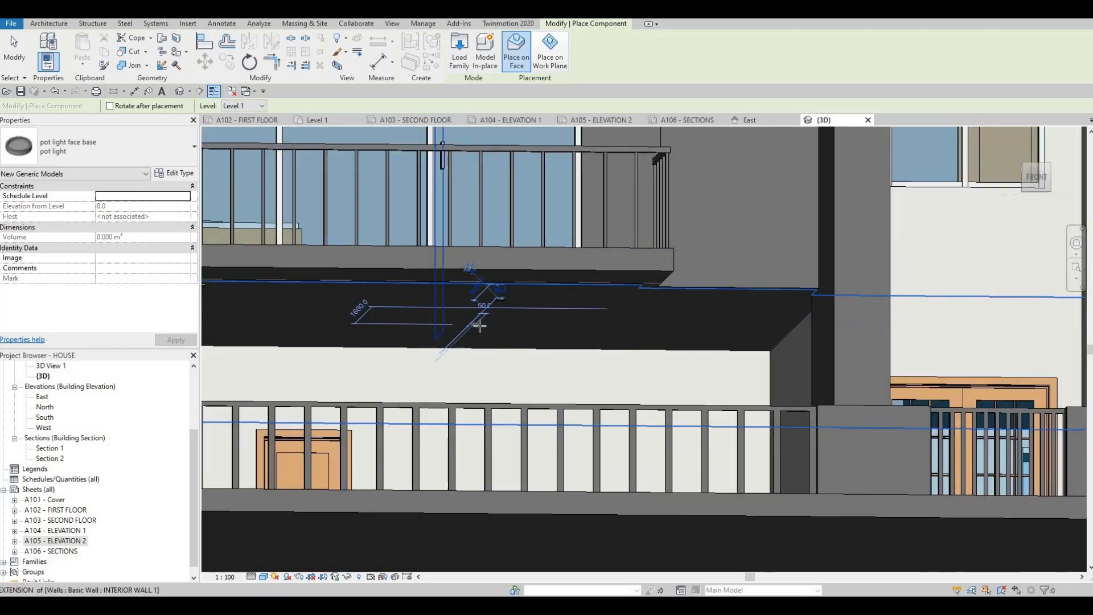
scroll(481, 319, "up", 4)
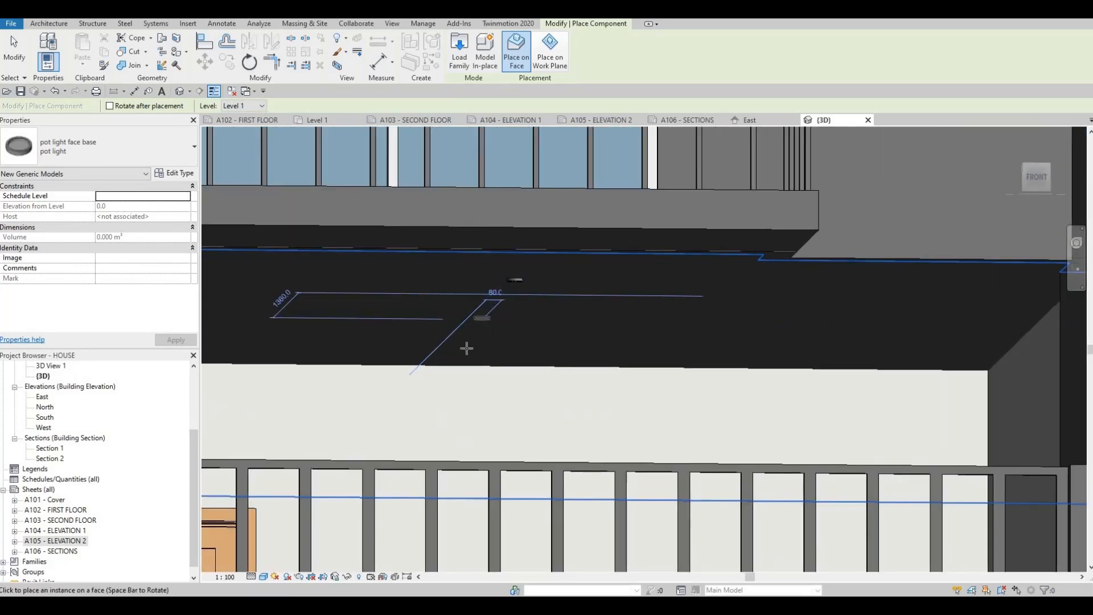
left_click(466, 348)
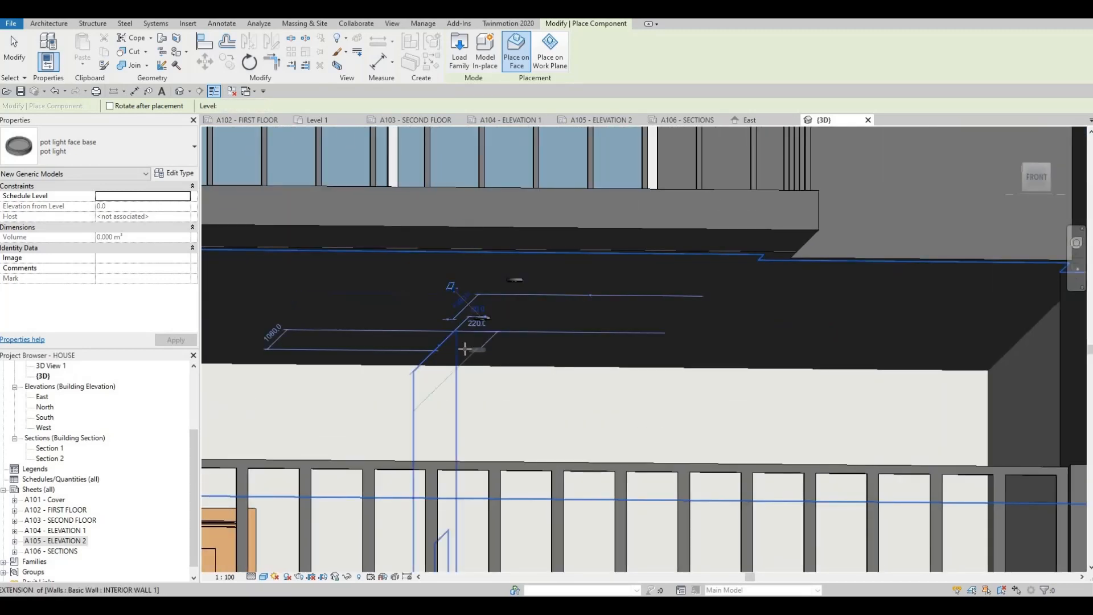
Place a third row of three pot lights near the far side wall of the covered area's ceiling and finish placing components
left_click(1006, 289)
left_click(989, 323)
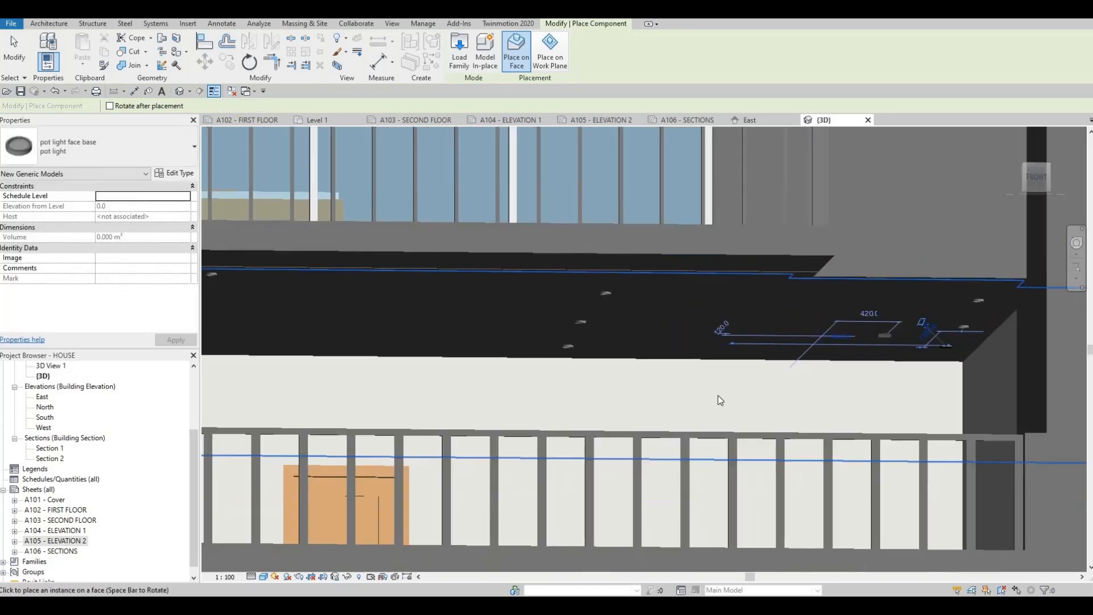
key("Escape")
key("Escape")
key("Escape")
scroll(493, 353, "up", 3)
scroll(493, 362, "down", 5)
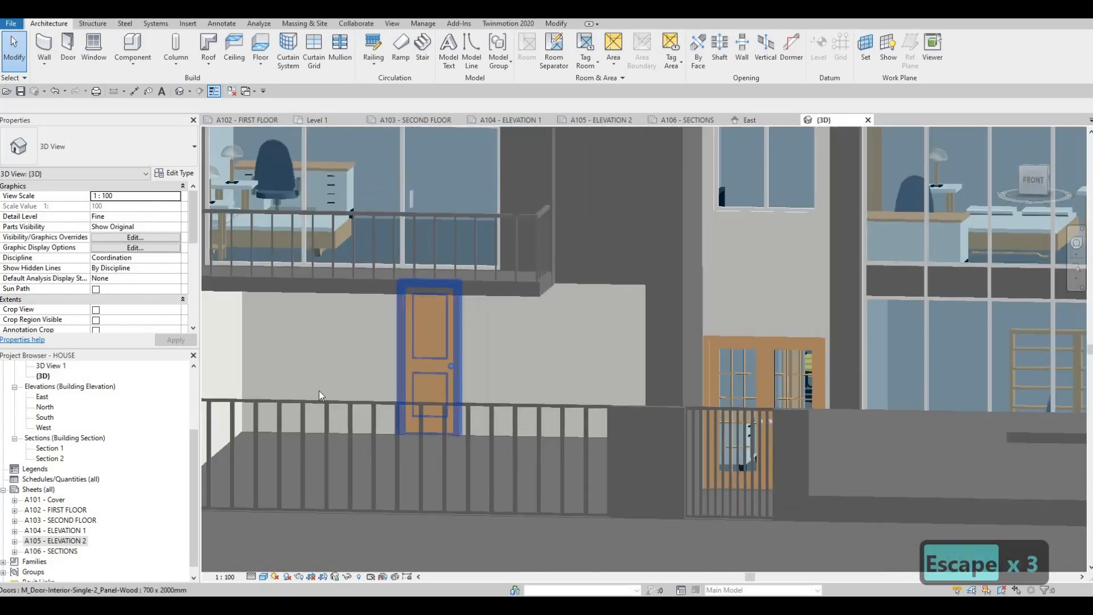
scroll(42, 405, "up", 3)
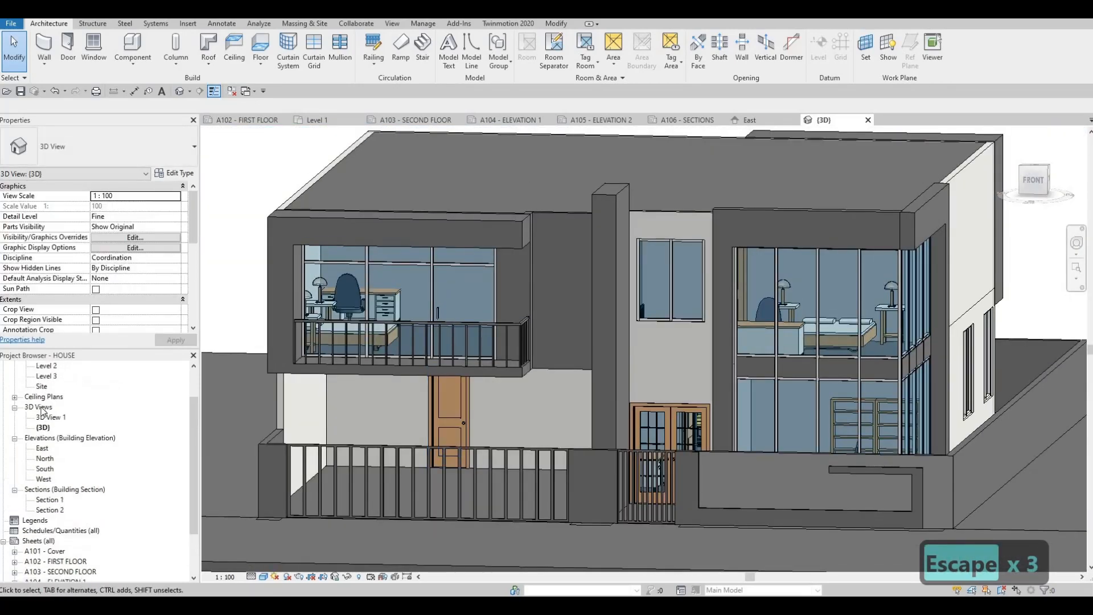
Look at the Level 1 and Level 2 floor plans and return to Level 1
double_click(47, 397)
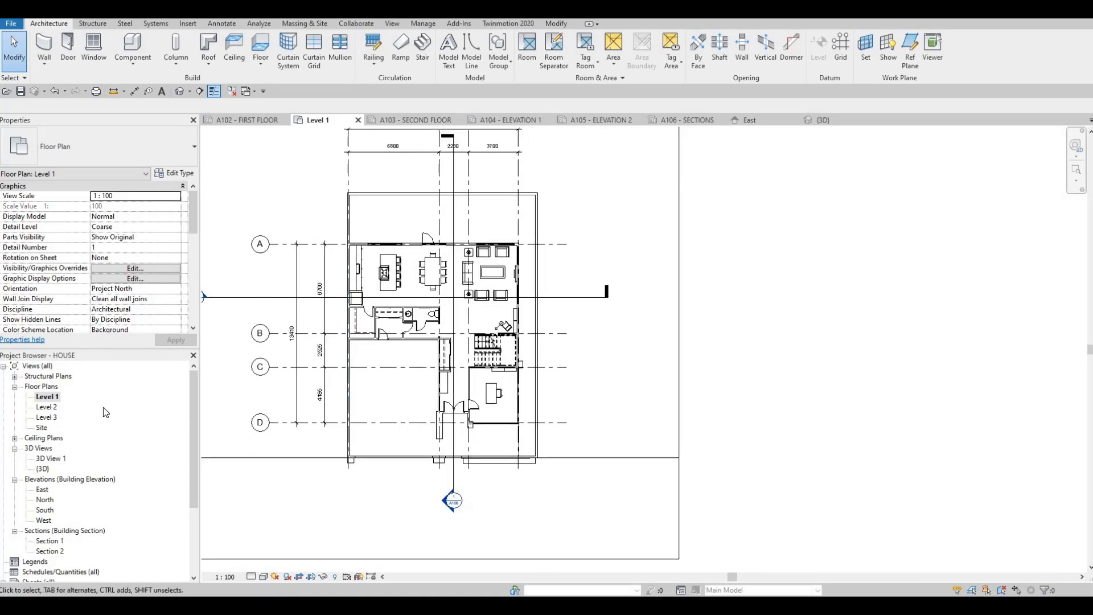
double_click(46, 406)
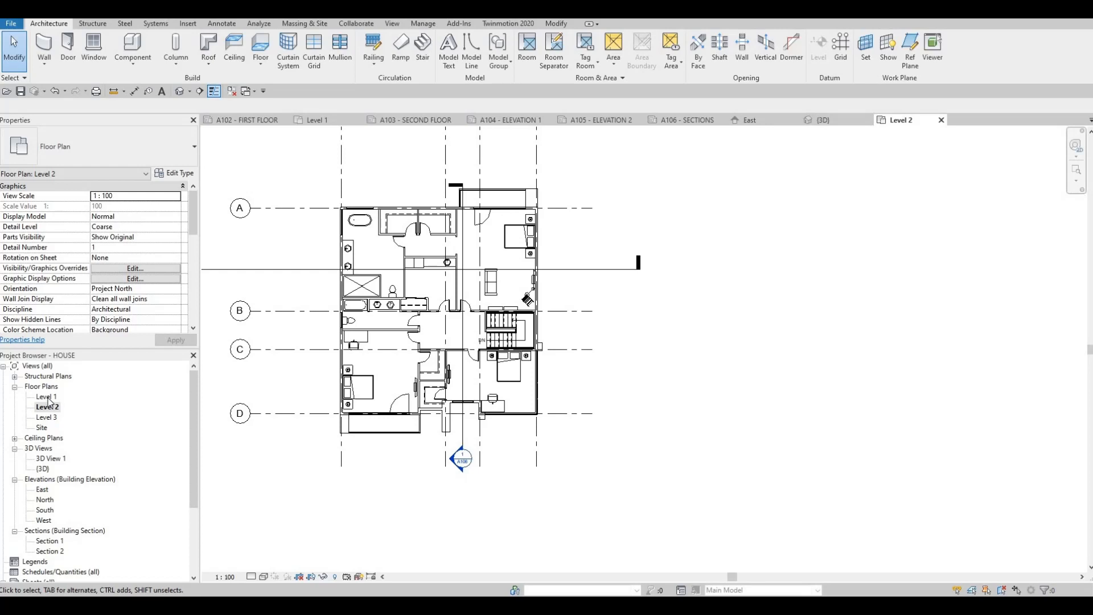
double_click(48, 397)
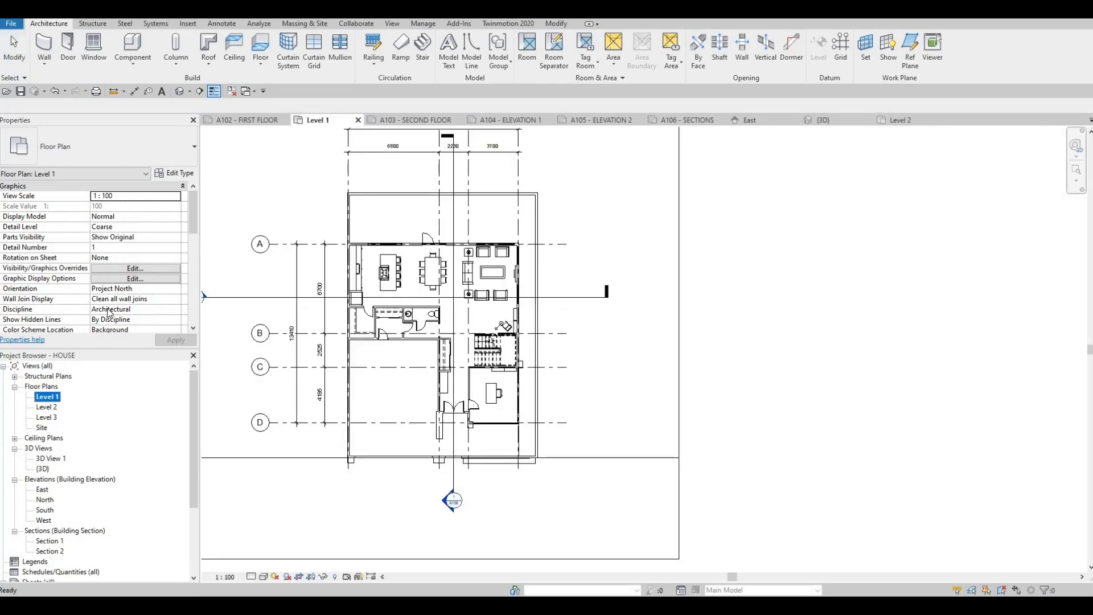
Set the top, bottom and view depth of the Level 1 plan's view range to Unlimited
scroll(109, 312, "down", 1)
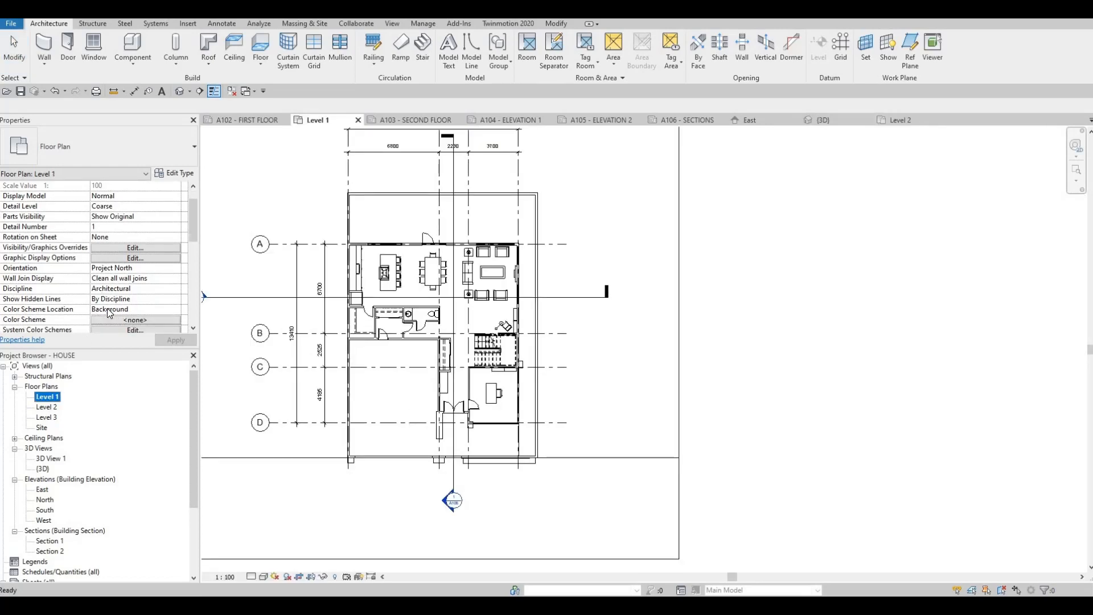
scroll(108, 310, "down", 2)
scroll(88, 327, "up", 1)
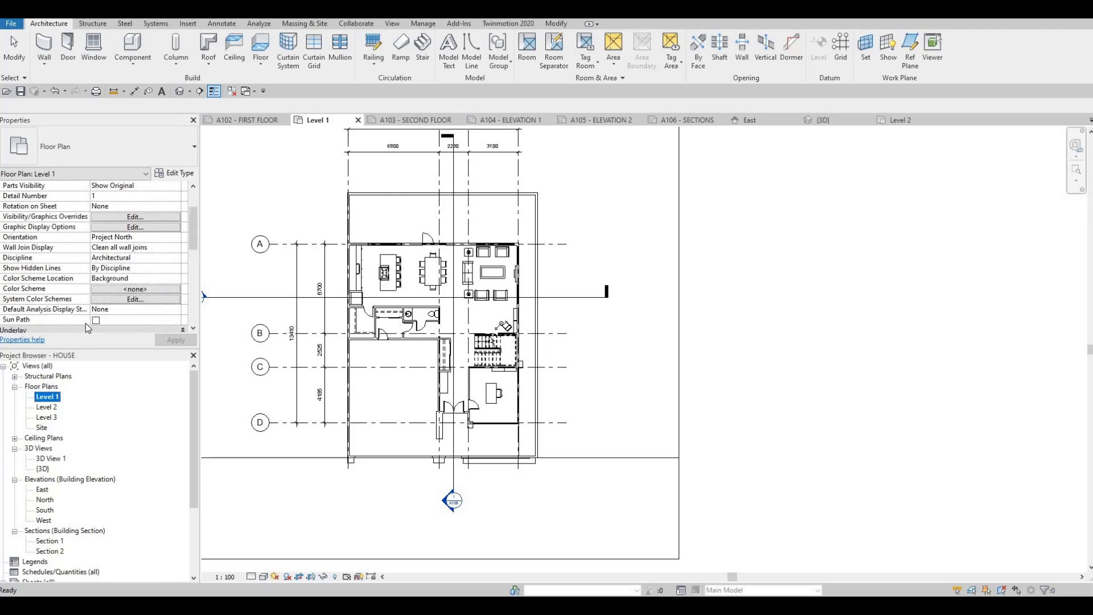
scroll(89, 326, "down", 4)
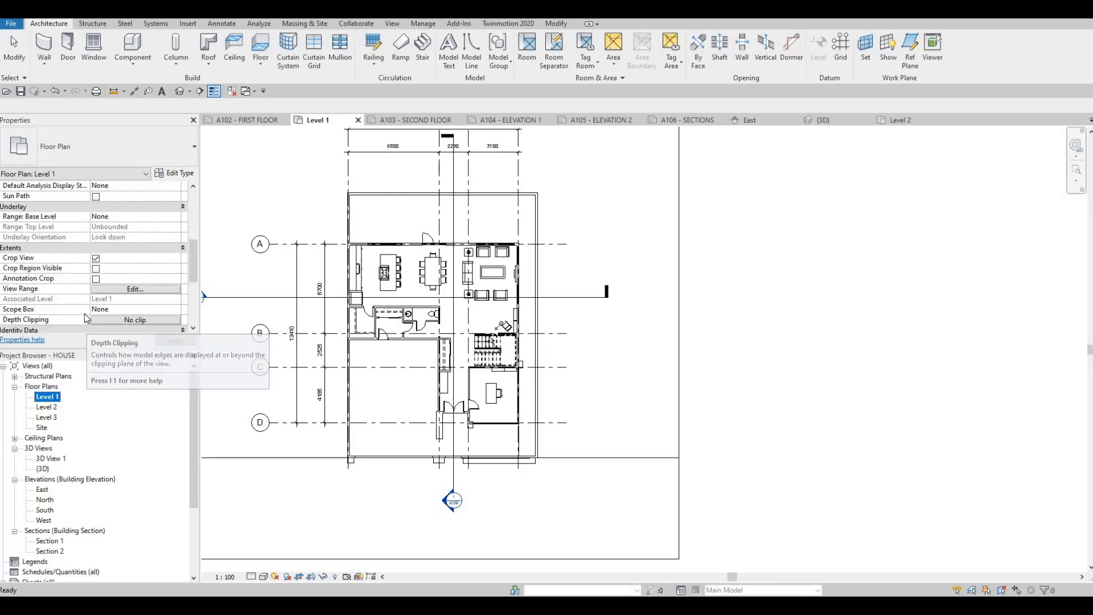
scroll(88, 322, "up", 2)
scroll(86, 318, "down", 5)
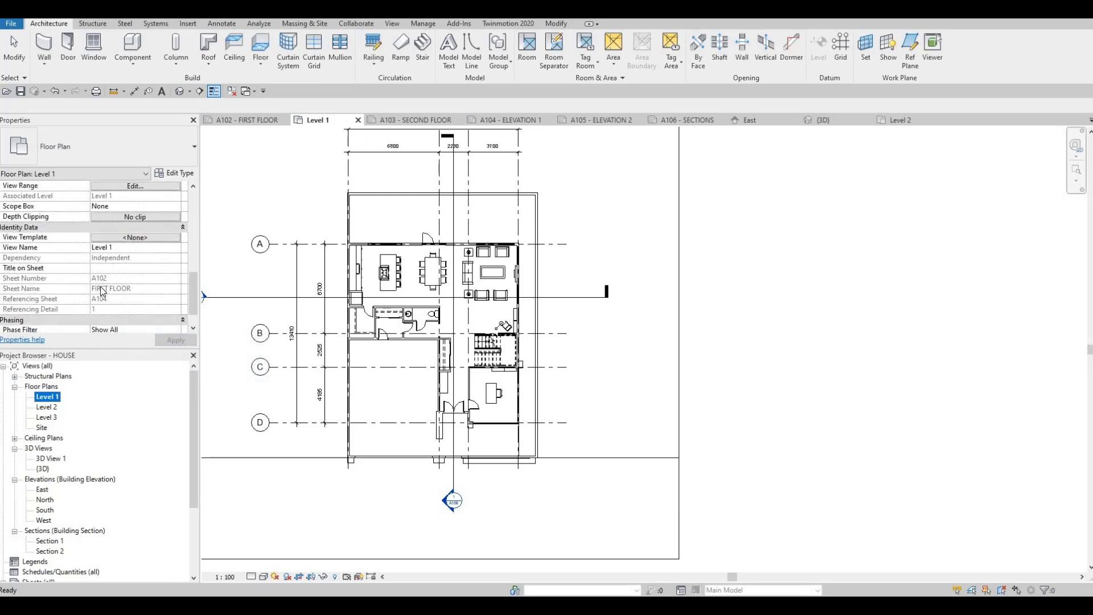
scroll(101, 288, "up", 8)
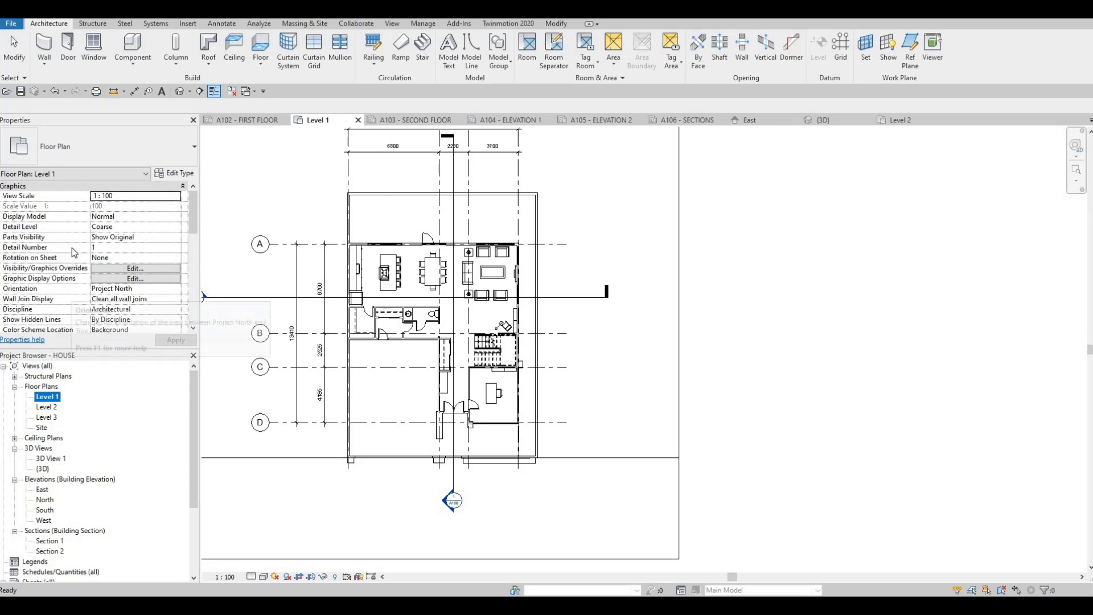
key("Escape")
key("Escape")
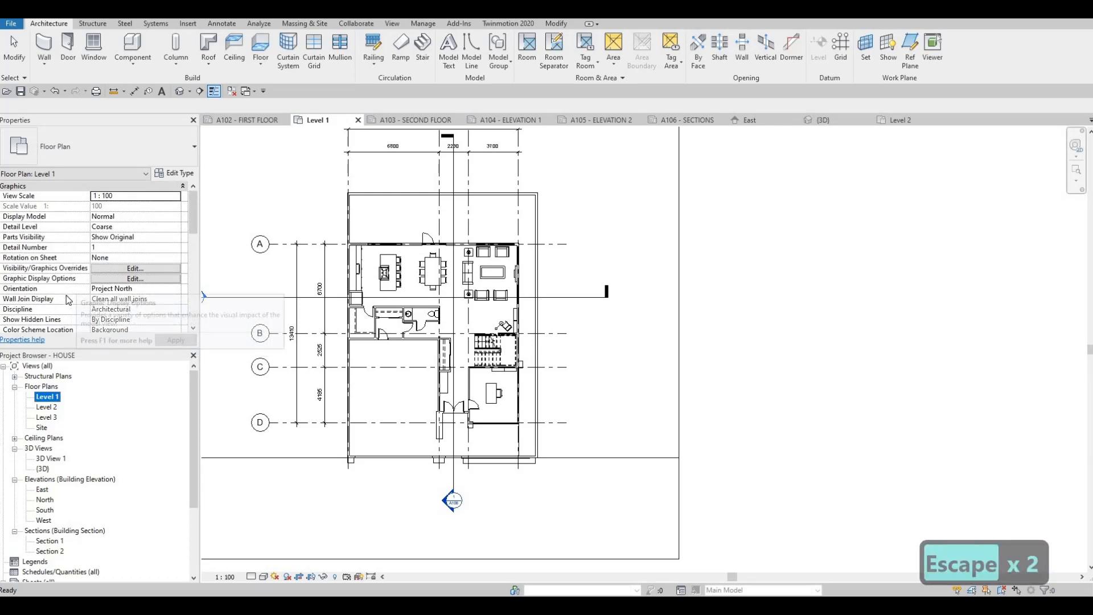
scroll(86, 293, "down", 5)
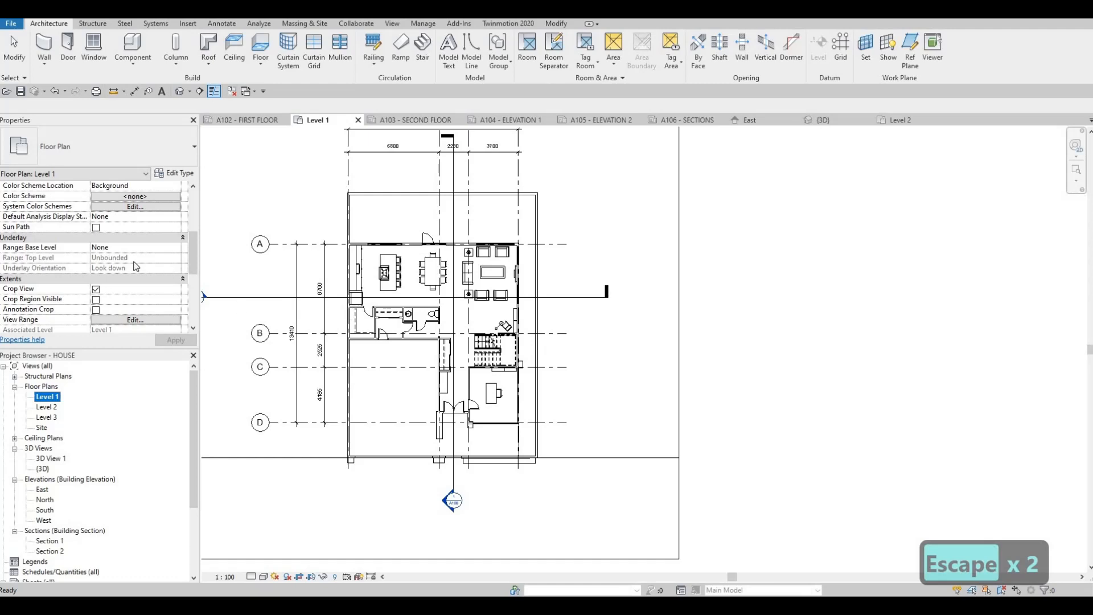
scroll(136, 274, "down", 2)
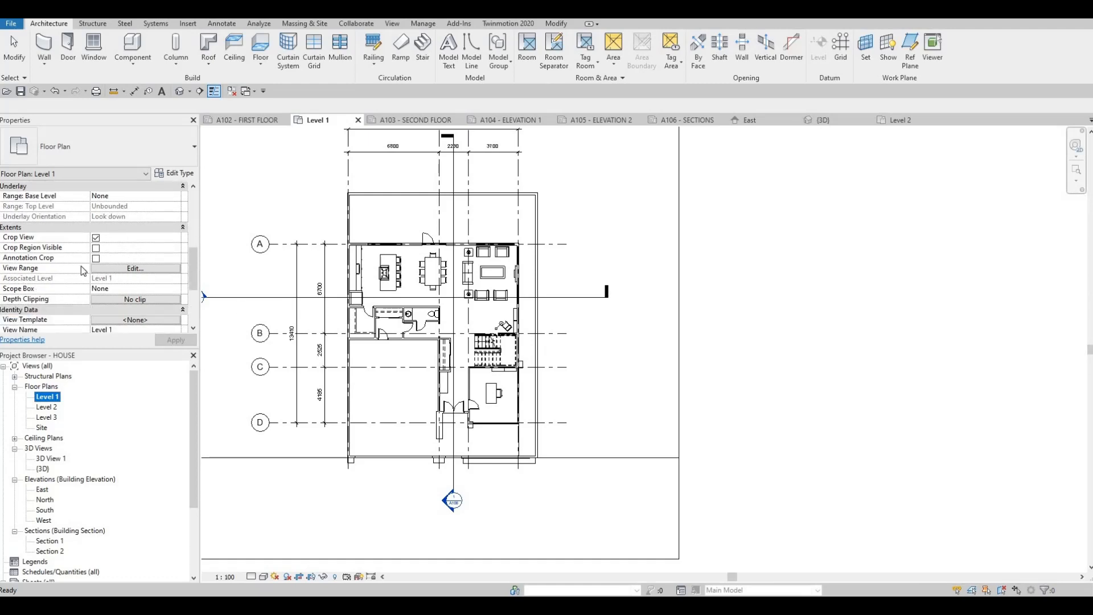
left_click(135, 268)
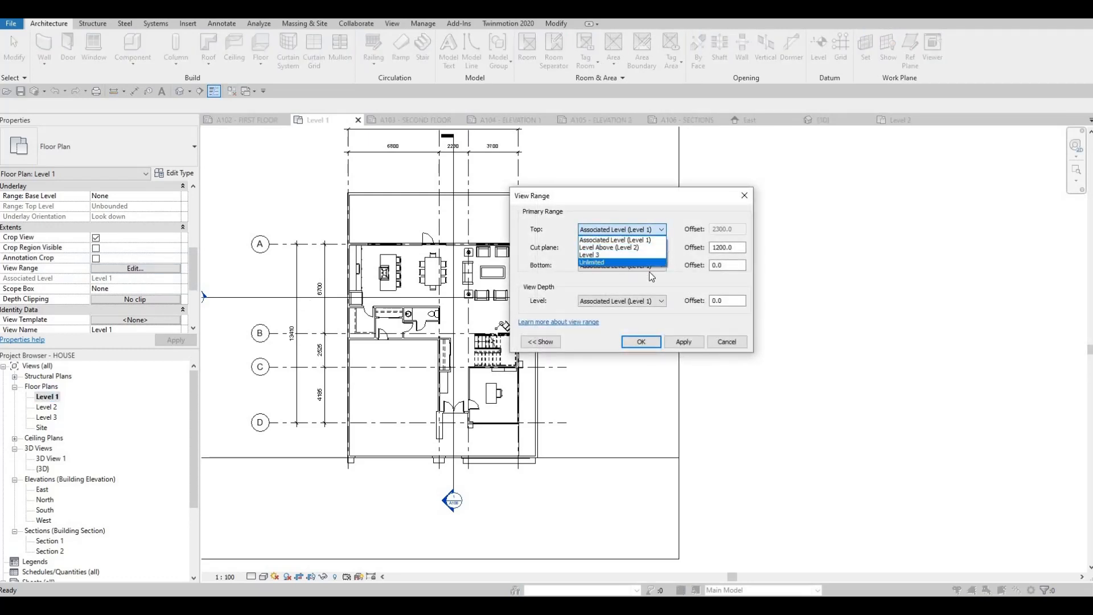
left_click(620, 260)
left_click(627, 266)
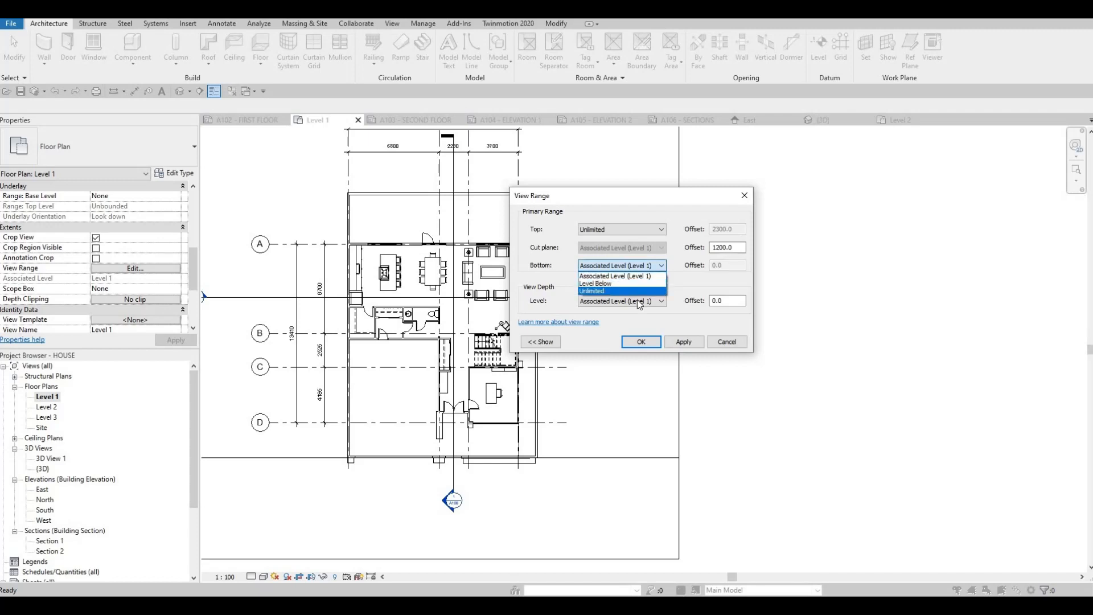
left_click(595, 290)
left_click(626, 301)
left_click(592, 326)
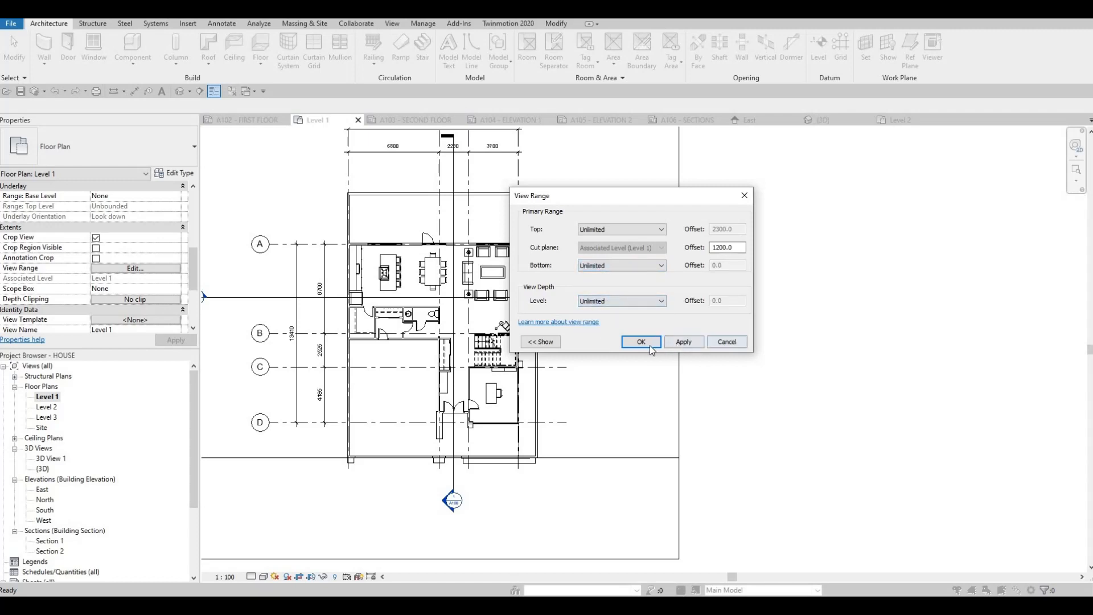
left_click(684, 342)
left_click(639, 341)
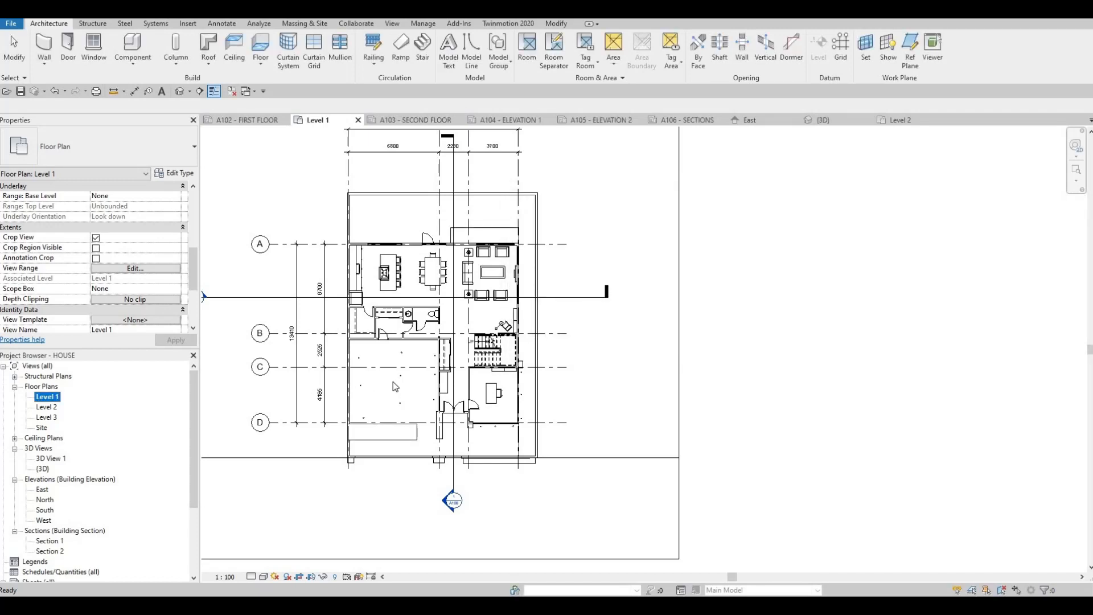
Move the covered area's upper-left pot light in plan into line with the light below it, about 920 mm from the side wall
scroll(356, 381, "up", 5)
scroll(482, 331, "up", 1)
middle_click_drag(482, 330, 485, 297)
key("Escape")
key("Escape")
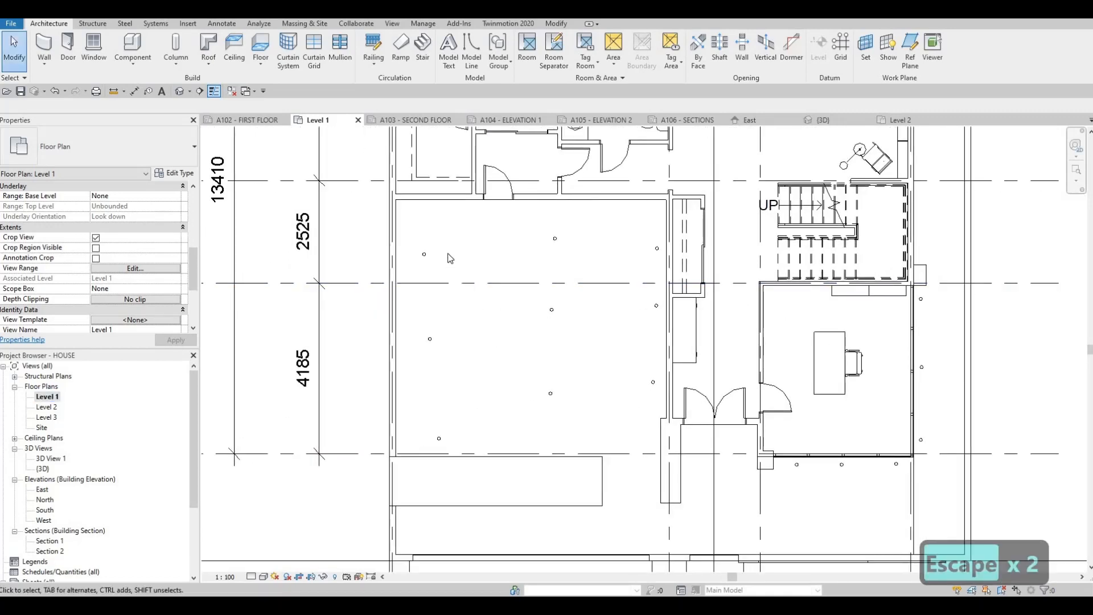
middle_click_drag(429, 259, 449, 242)
left_click(456, 222)
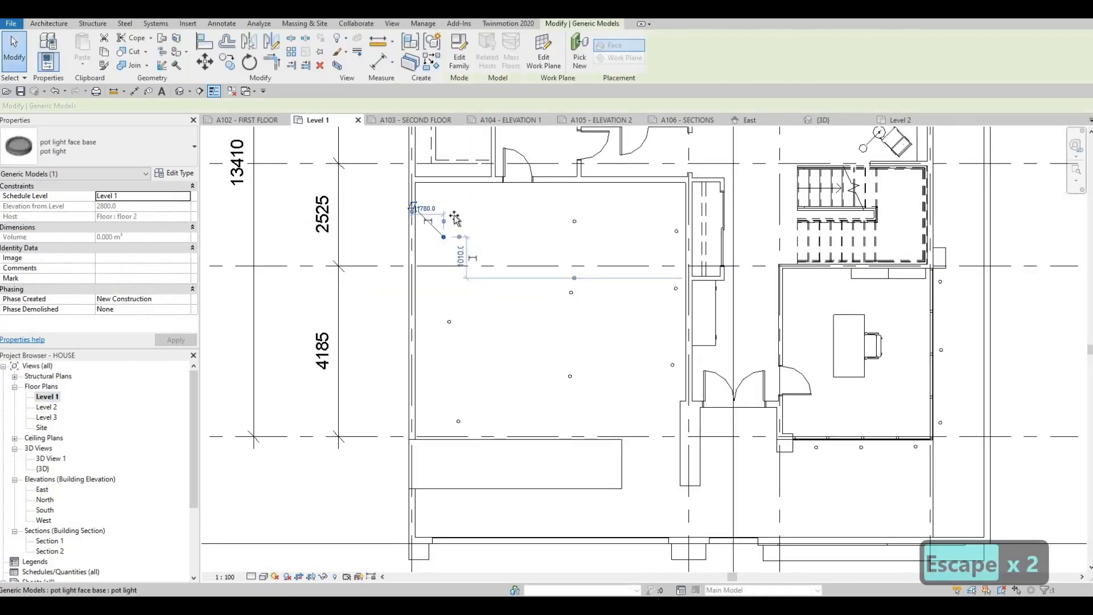
scroll(591, 231, "up", 2)
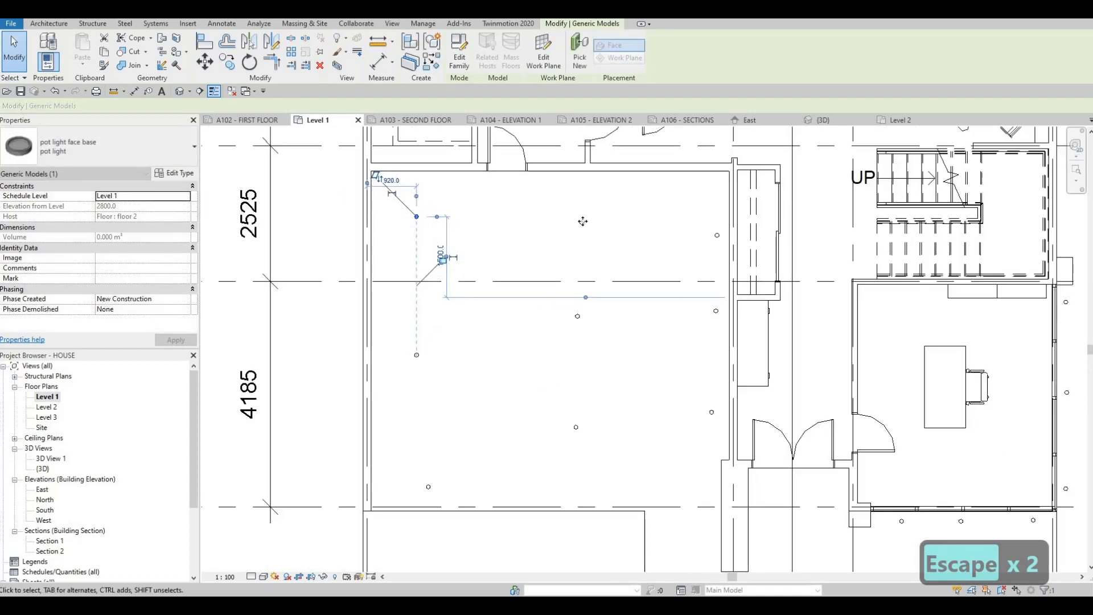
key("Escape")
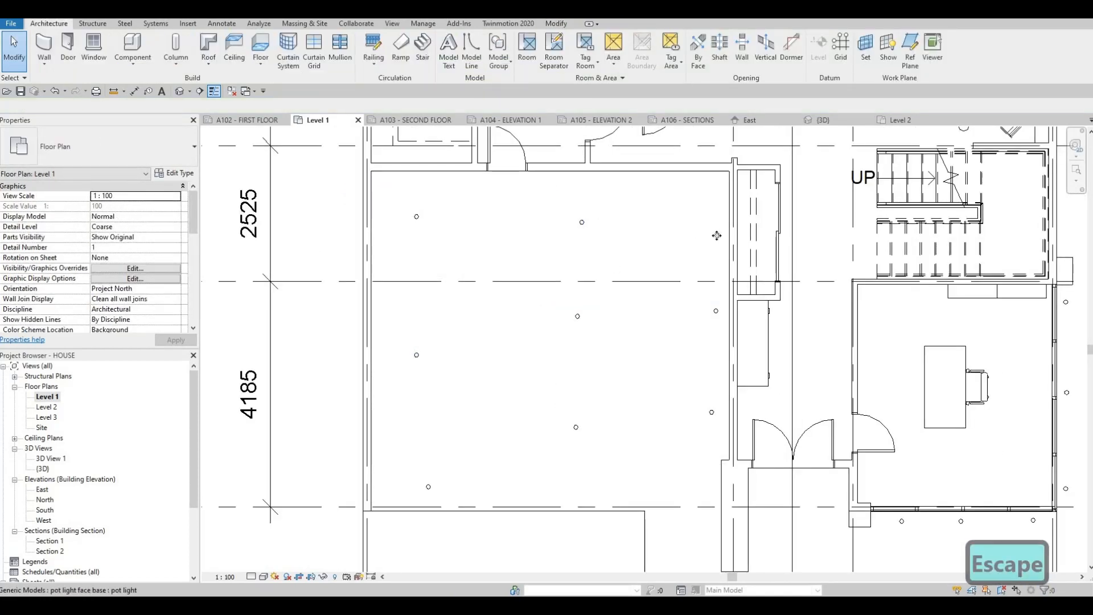
Move the covered area's upper-right pot light slightly toward the rear wall and into line with the lowest light of its column
left_click(716, 235)
key("Escape")
key("Escape")
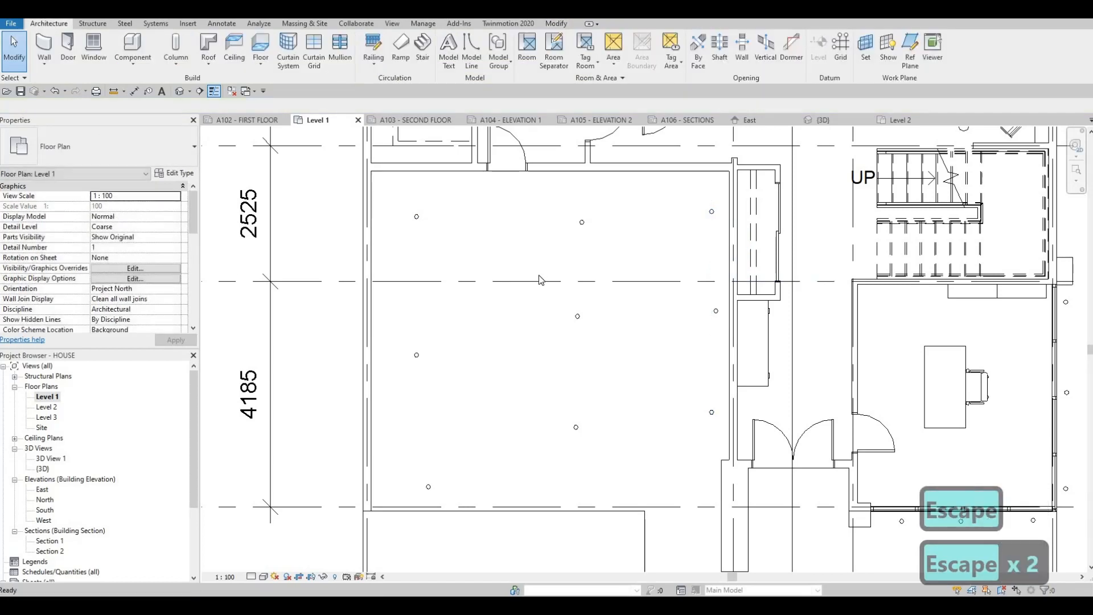
Align the covered area's upper-middle and upper-right pot lights horizontally with the upper-left pot light
key("a")
key("l")
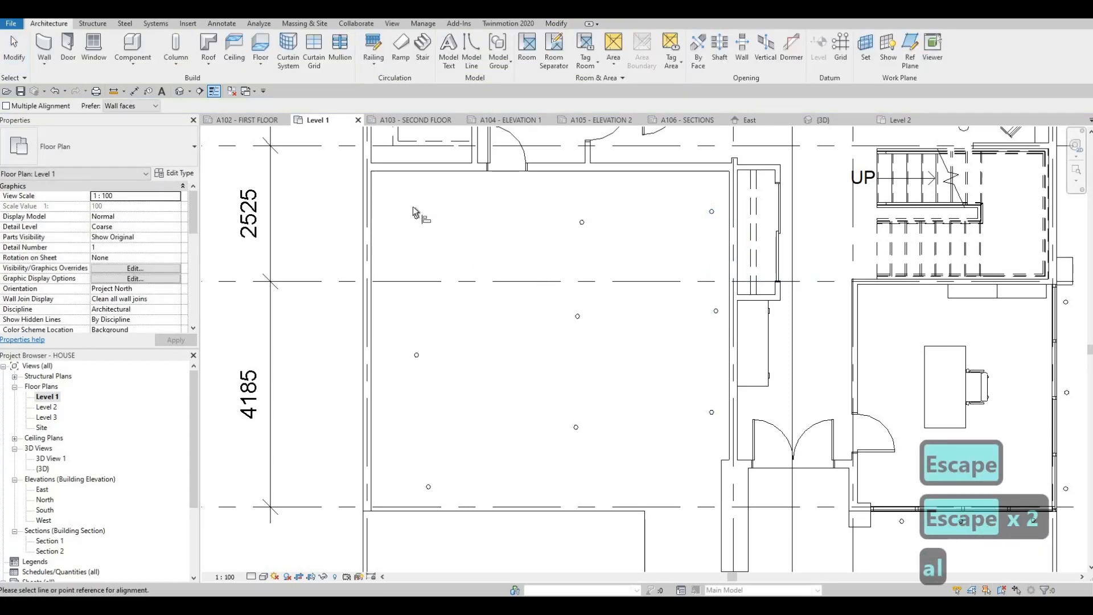
scroll(420, 216, "up", 2)
left_click(410, 203)
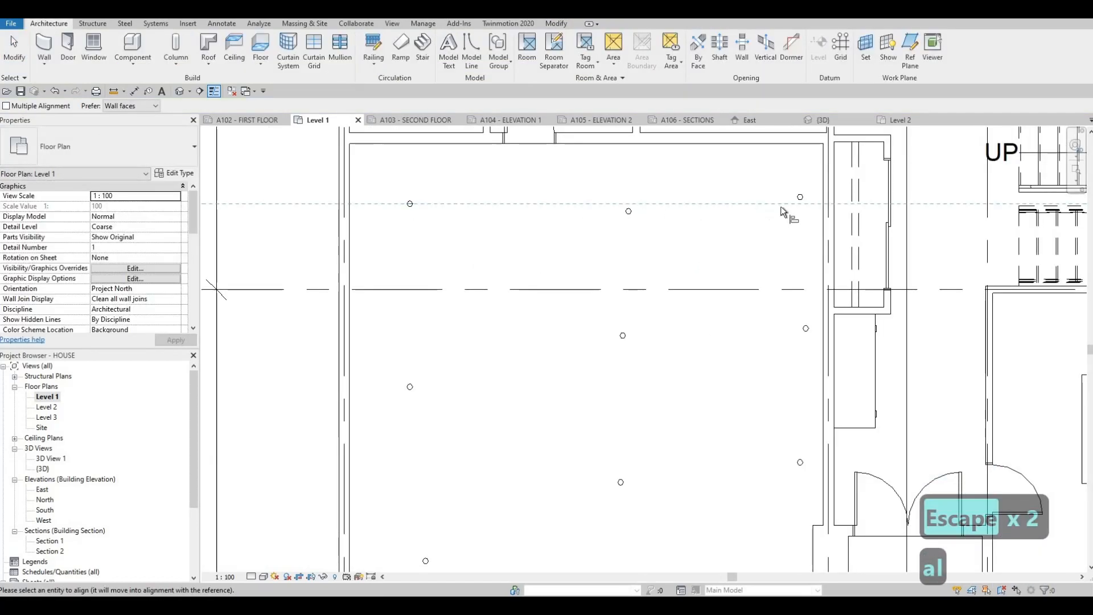
left_click(629, 211)
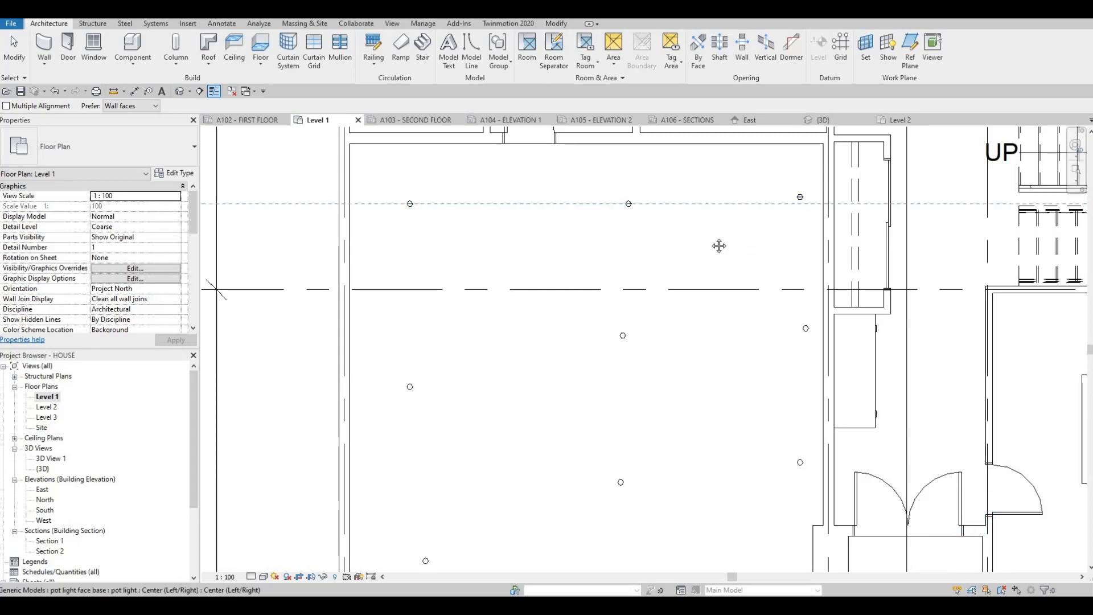
left_click(800, 197)
scroll(481, 227, "down", 1)
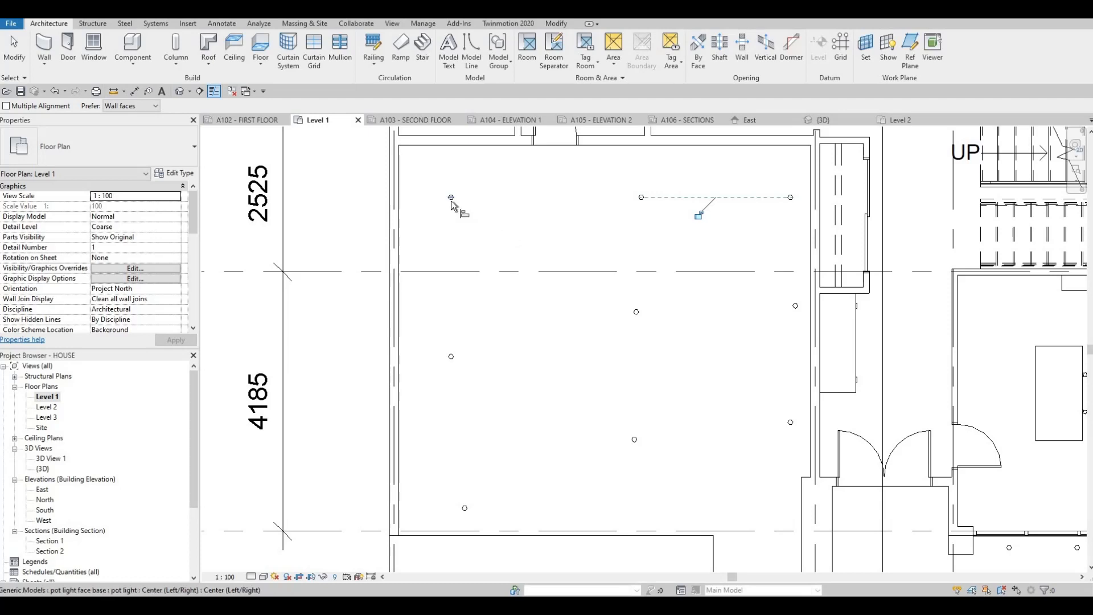
Align the covered area's lower-left pot light vertically with the light above it in the same column
left_click(452, 359)
left_click(465, 508)
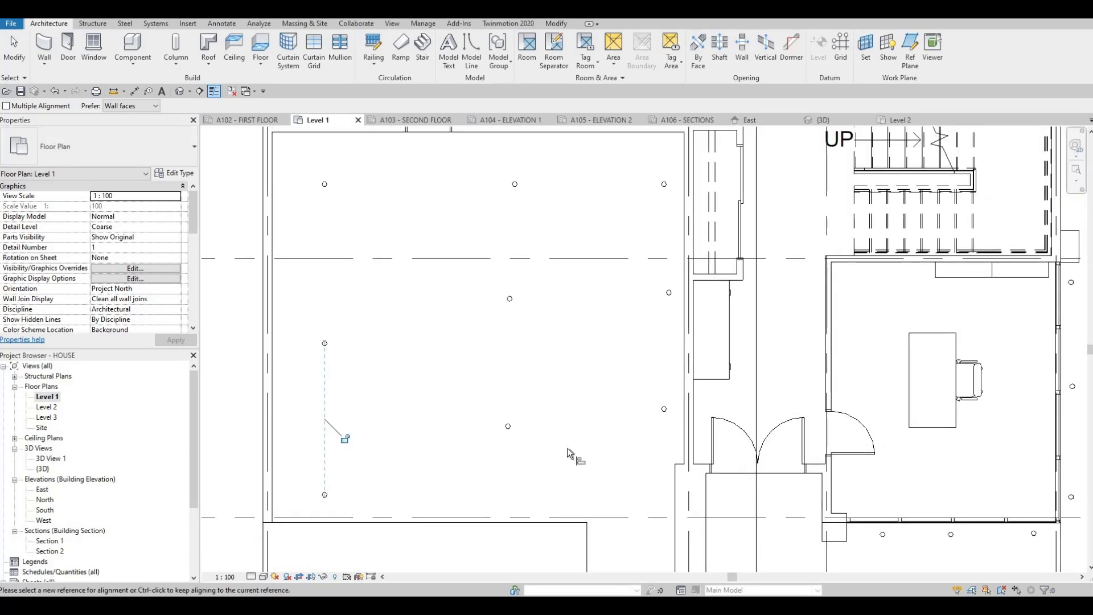
key("Escape")
key("Escape")
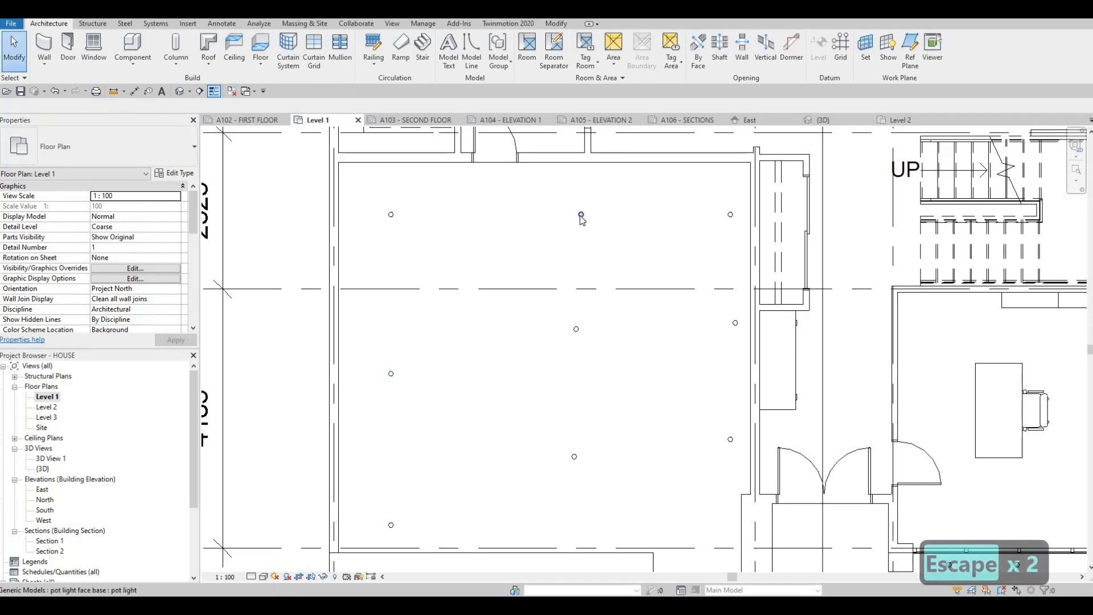
Nudge the upper-middle pot light left along its row toward the upper-left pot light
left_click(582, 215)
key("Left")
key("Left")
key("Left")
key("Left")
key("Left")
key("Left")
key("Left")
key("Left")
key("Left")
key("Left")
key("Left")
key("Left")
key("Left")
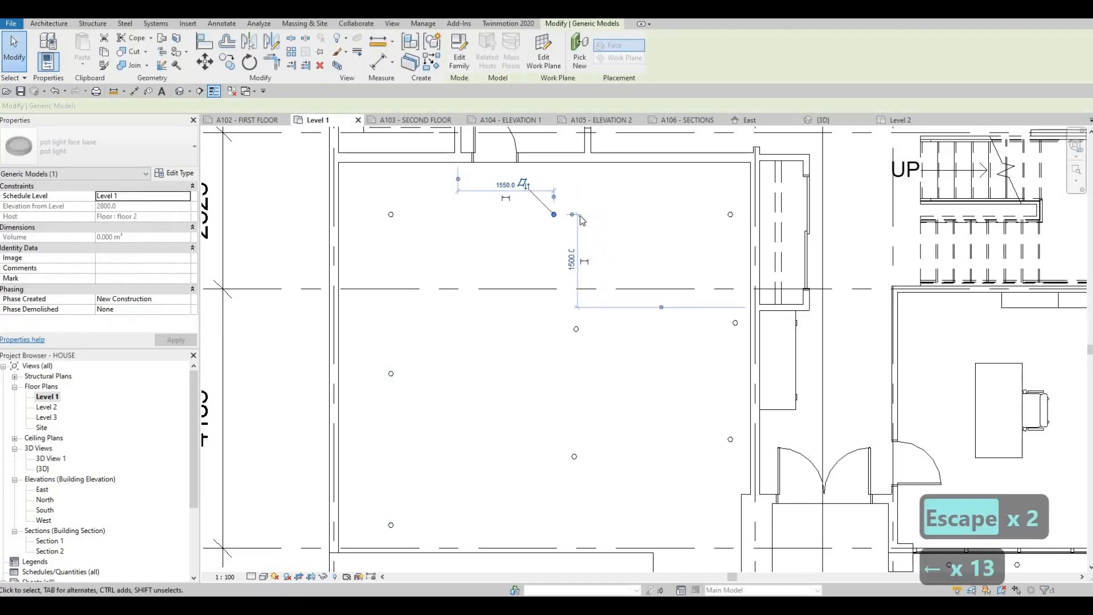
key("Left")
key("Escape")
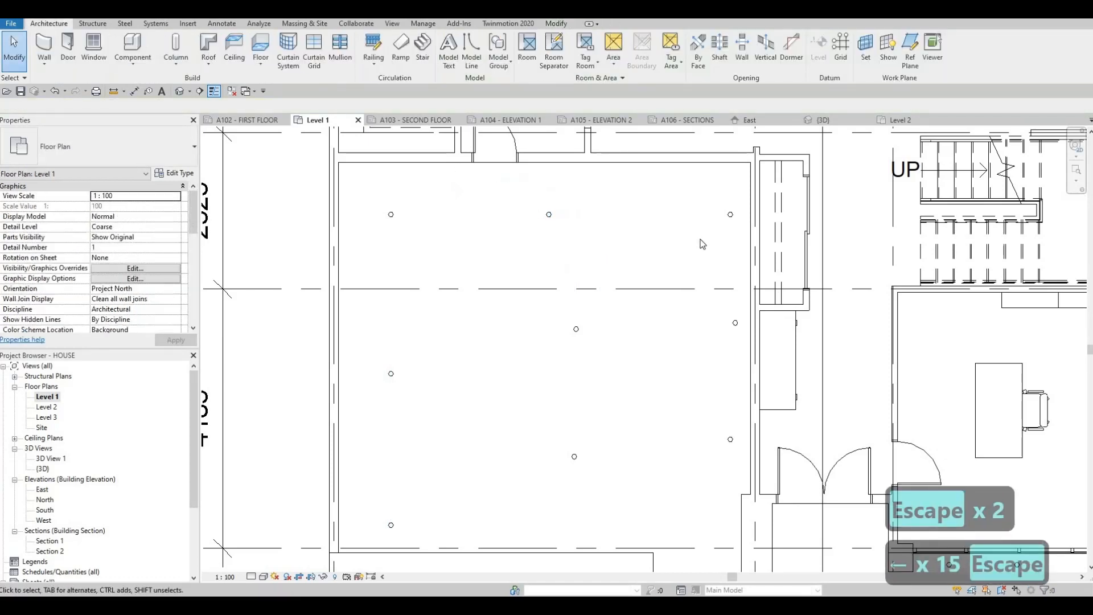
Nudge the upper-right pot light left along its row, to about 1740 mm on its horizontal temporary dimension
left_click(729, 224)
key("Left")
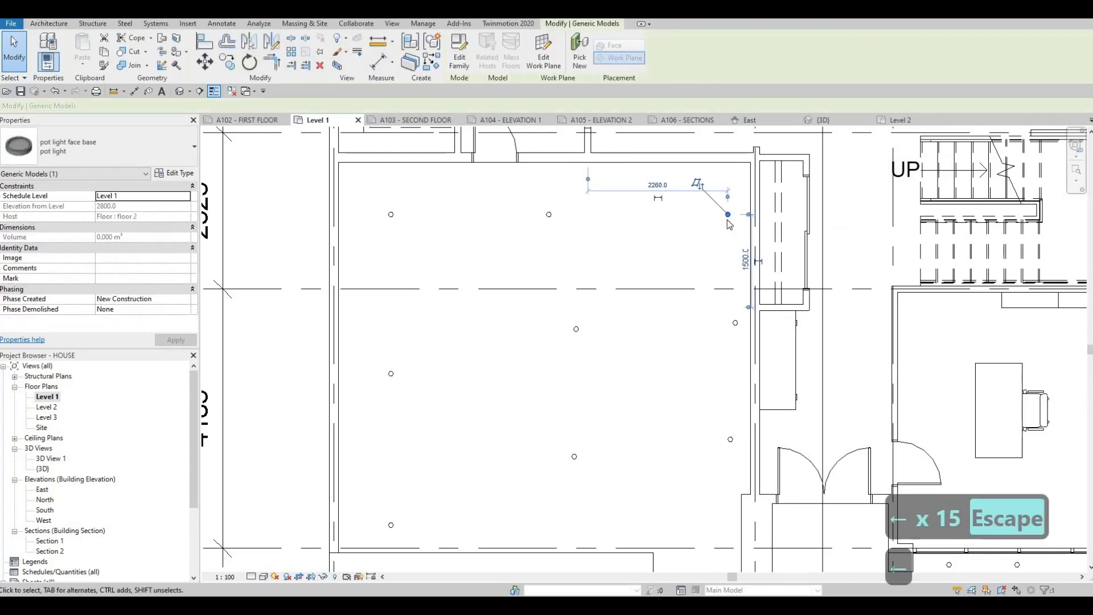
key("Left")
key("Left")
key("Left")
key("Left")
key("Left")
key("Left")
key("Left")
key("Left")
key("Left")
key("Left")
key("Left")
key("Left")
key("Left")
key("Left")
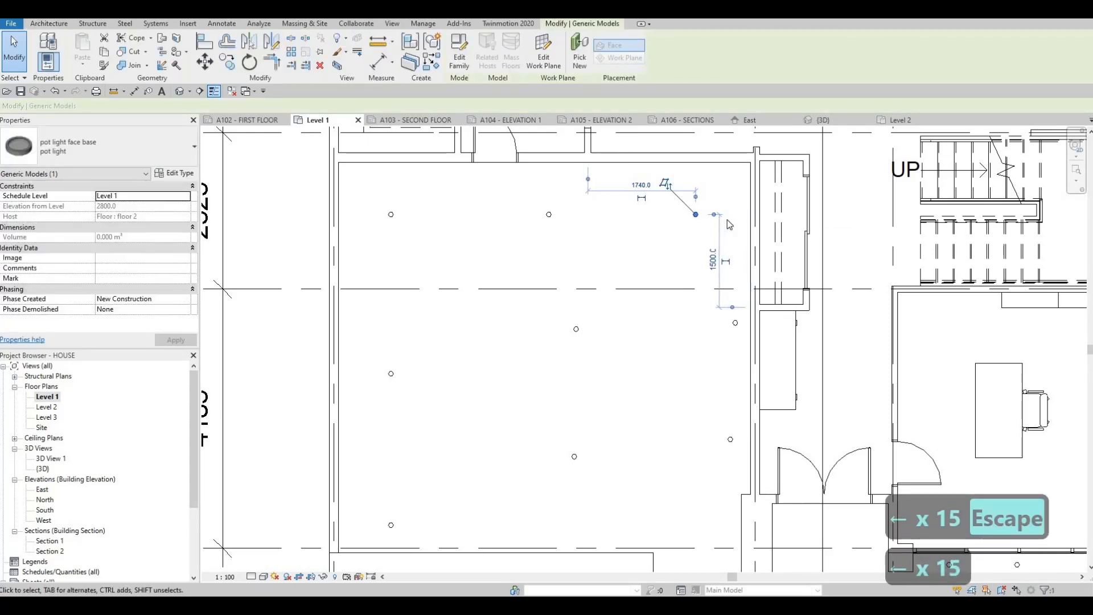
key("Escape")
scroll(689, 275, "down", 2)
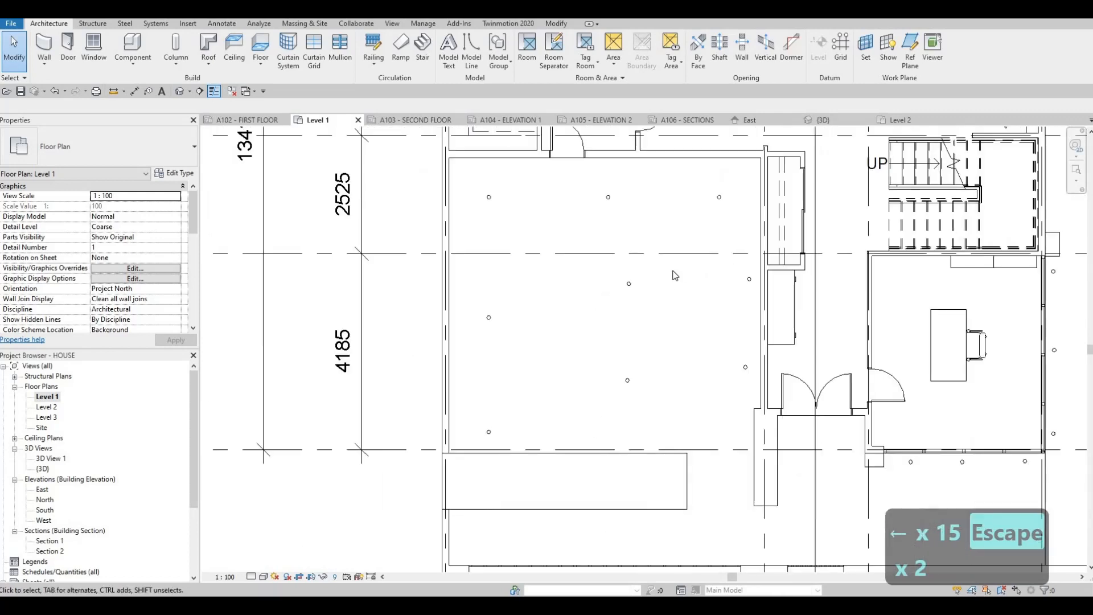
Align the middle column's two lower pot lights vertically with the upper-middle pot light
middle_click_drag(671, 275, 671, 282)
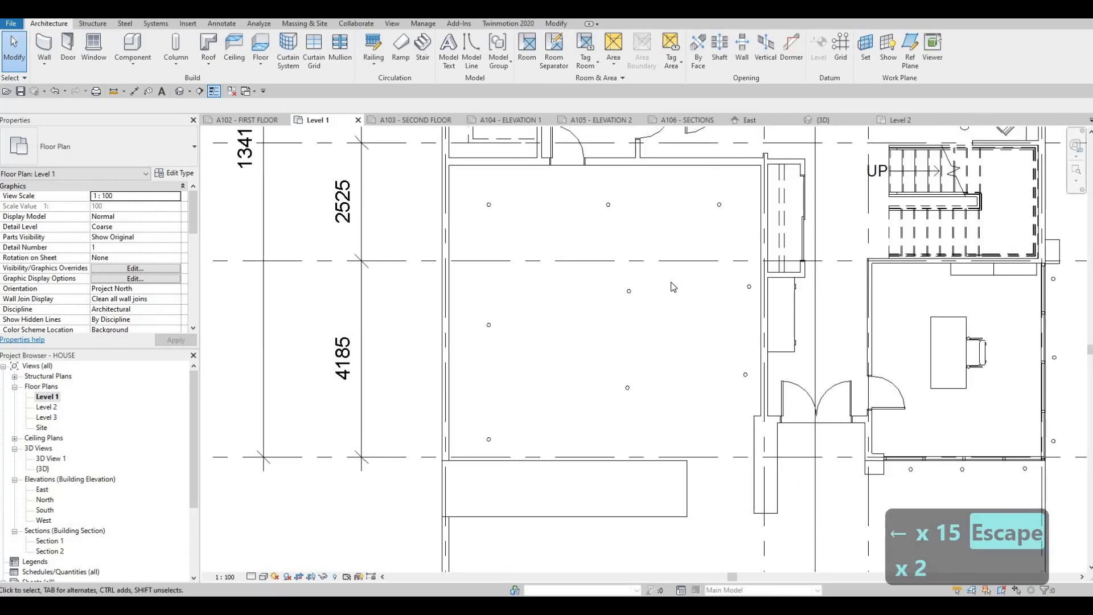
key("Escape")
key("a")
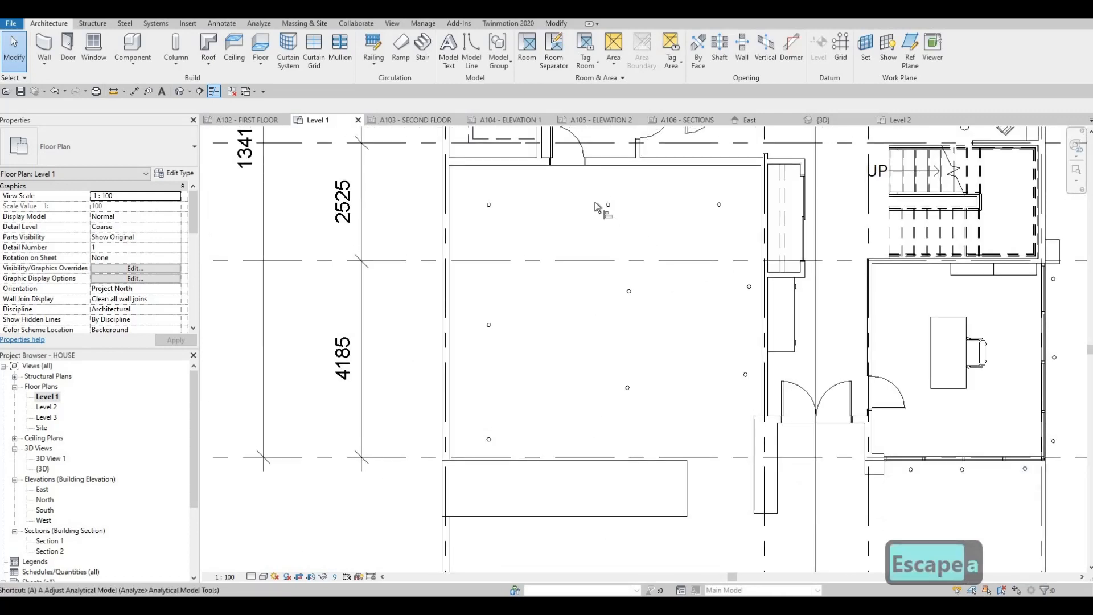
key("l")
scroll(649, 245, "up", 2)
left_click(590, 201)
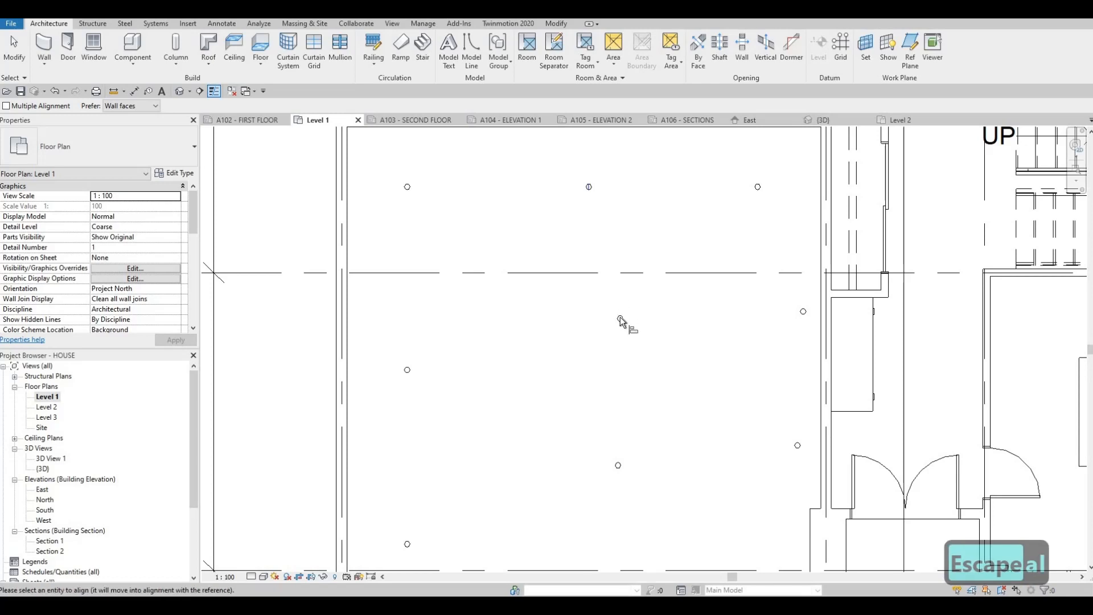
left_click(621, 320)
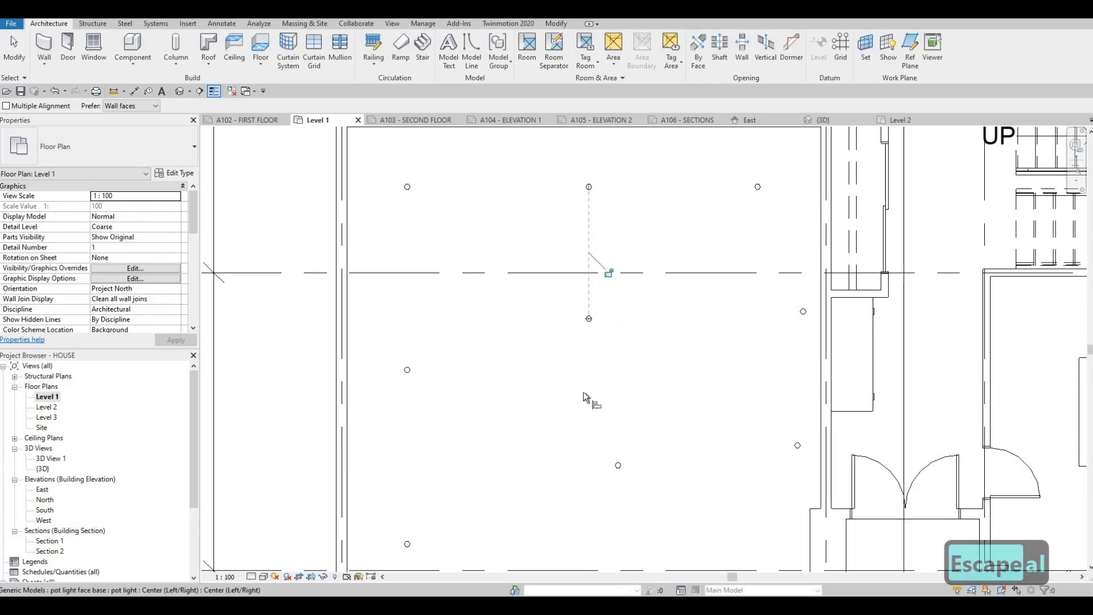
left_click(620, 466)
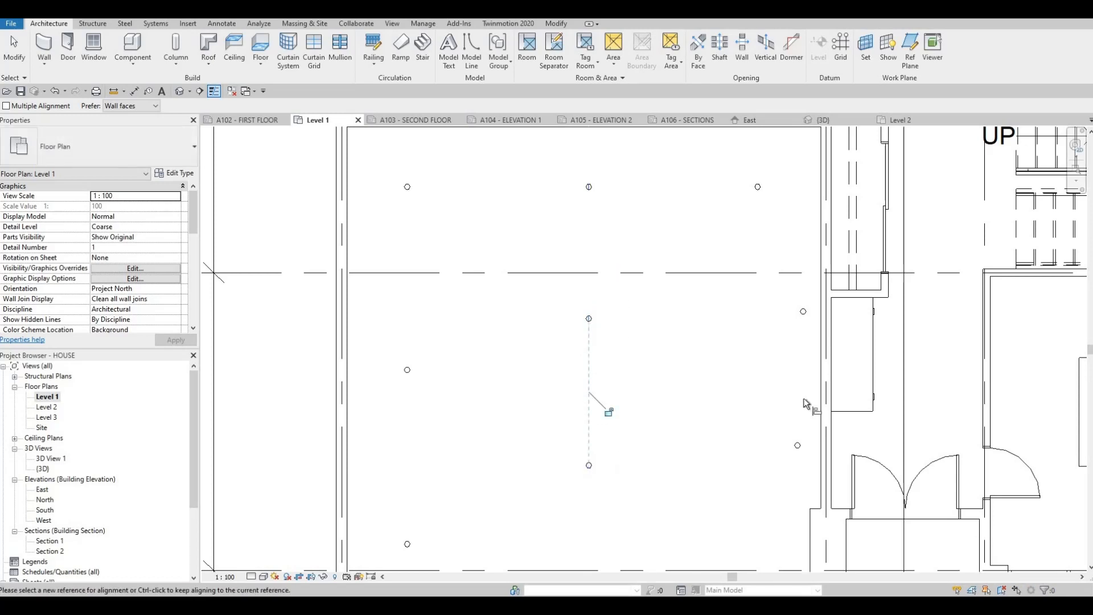
Align the right column's two lower pot lights vertically with the upper-right pot light
middle_click_drag(741, 379, 689, 425)
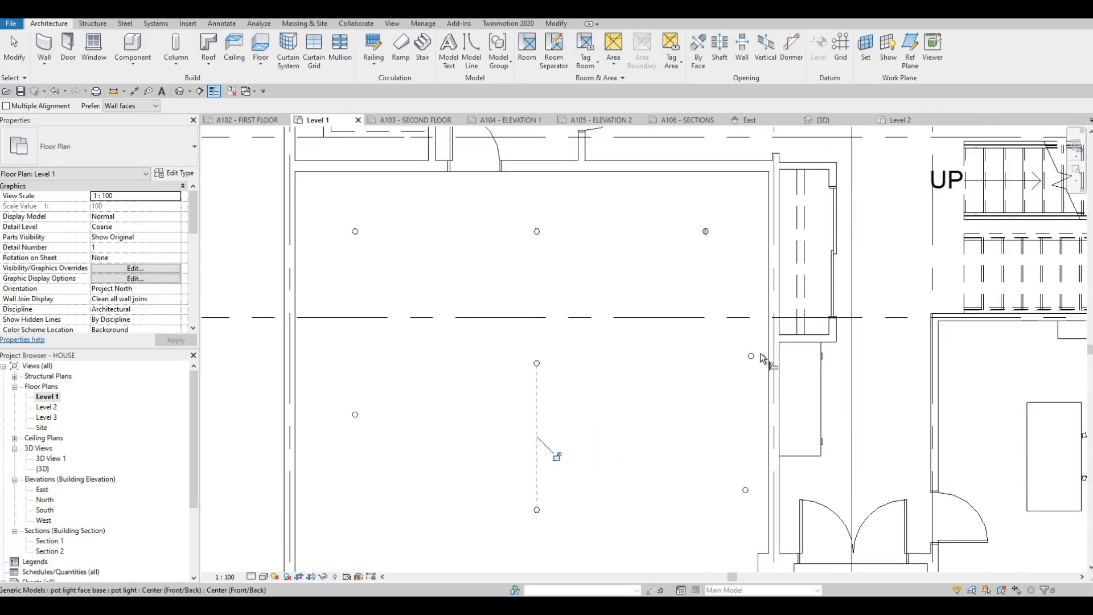
left_click(716, 364)
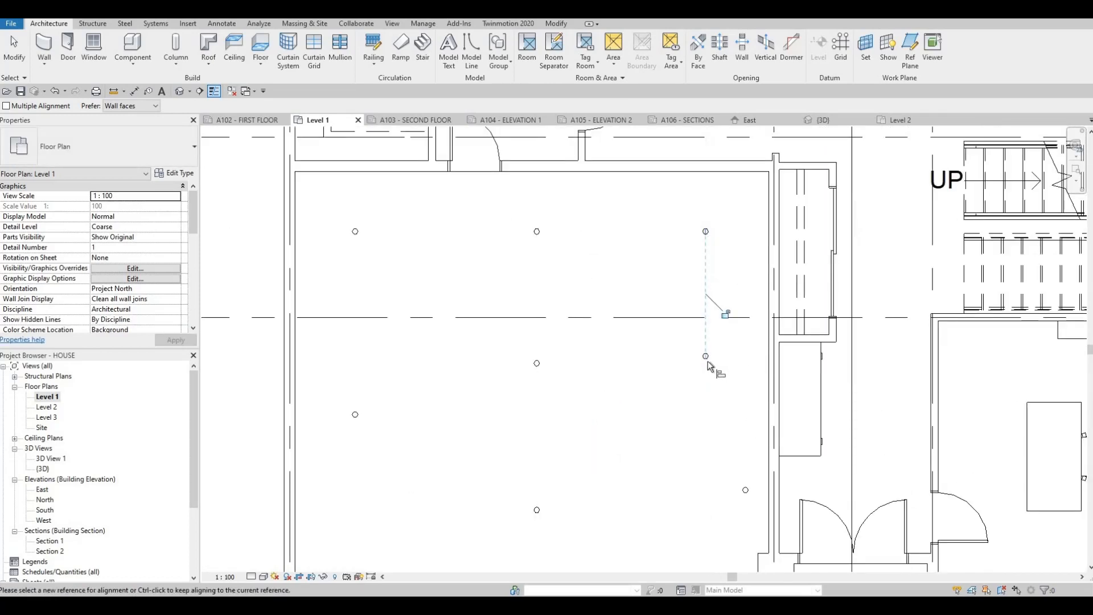
left_click(724, 506)
Align the middle row's center and right pot lights horizontally with the row's left pot light
scroll(439, 401, "down", 2)
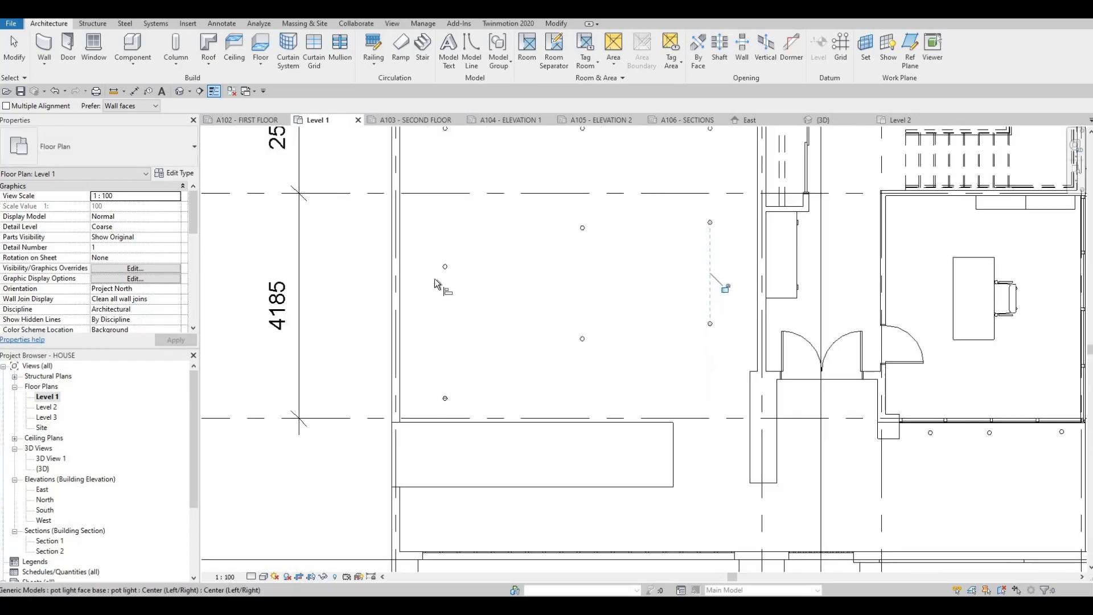
left_click(583, 232)
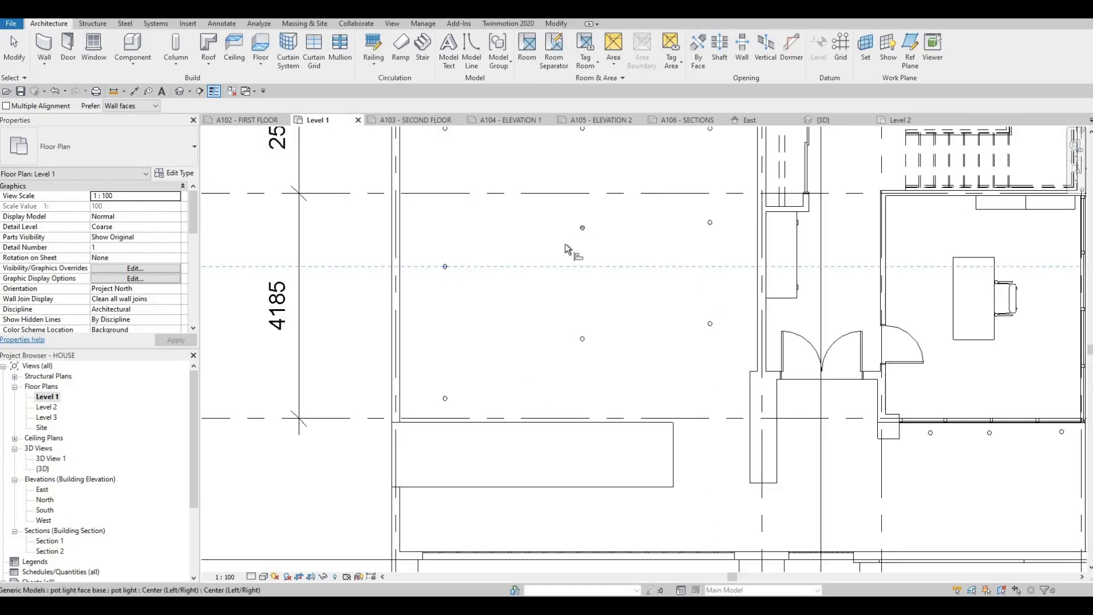
left_click(711, 224)
Align the bottom row's center and right pot lights horizontally with the lower-left pot light
left_click(463, 400)
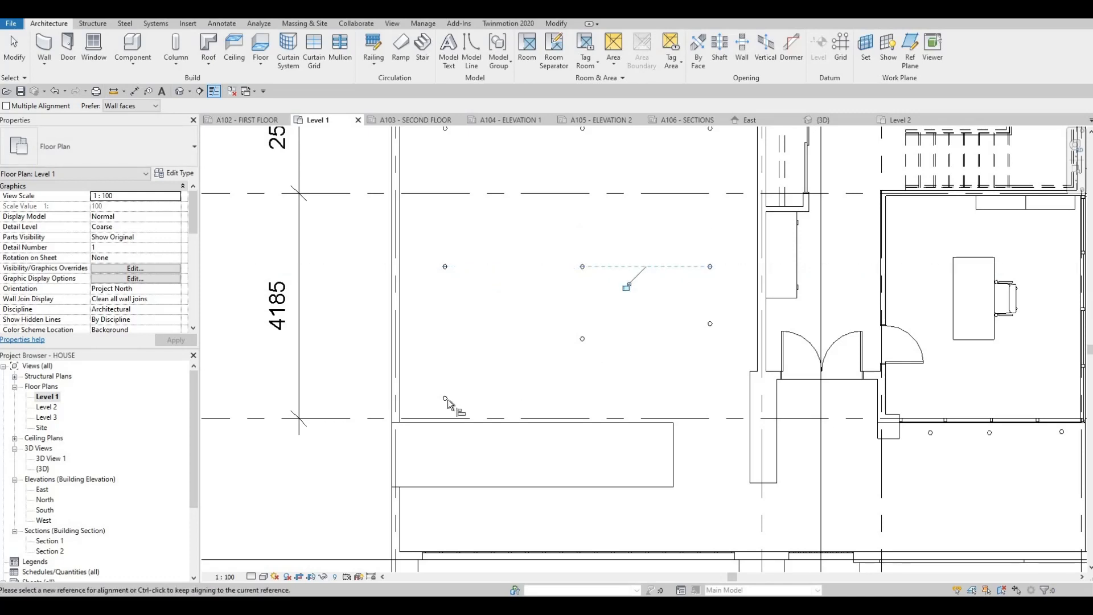
left_click(583, 341)
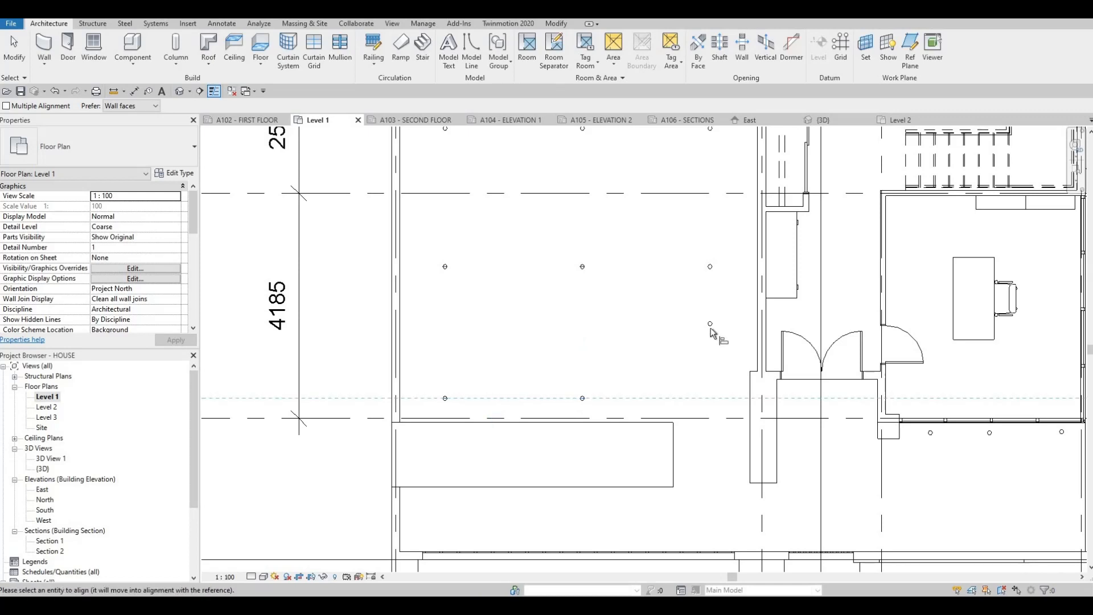
left_click(708, 361)
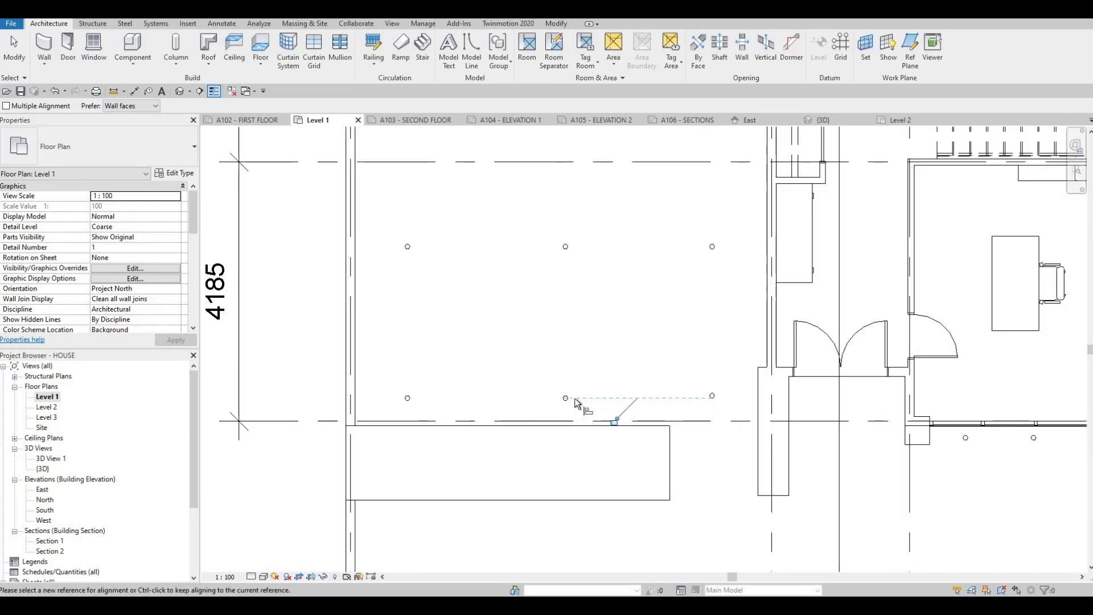
left_click(580, 398)
scroll(711, 397, "up", 2)
left_click(710, 397)
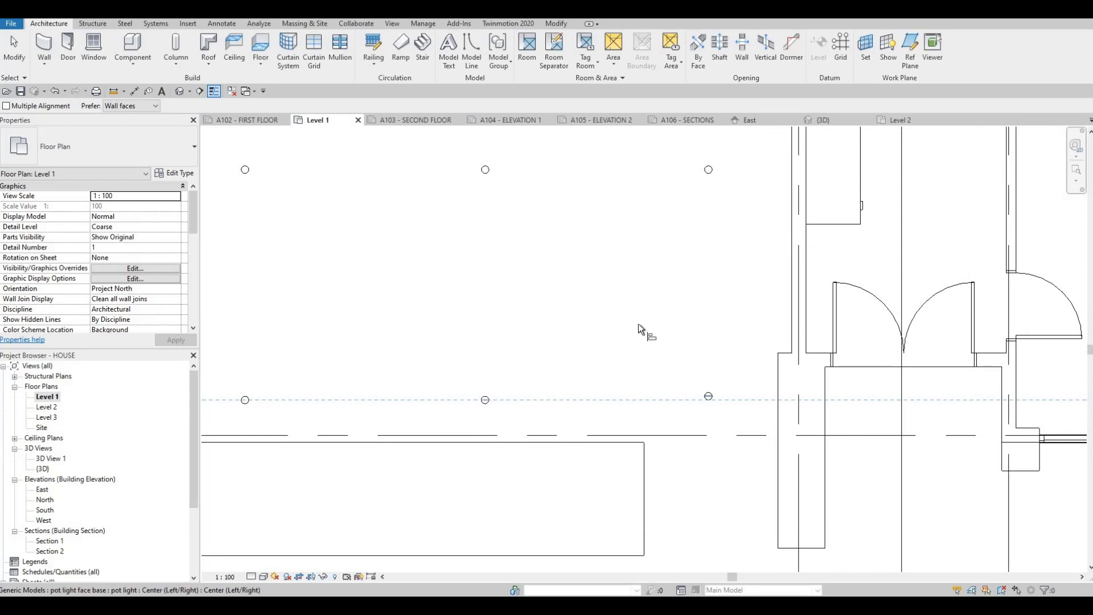
scroll(668, 330, "down", 3)
key("Escape")
Align the middle and right pot lights outside the office's front window wall horizontally with the leftmost one
scroll(750, 391, "down", 1)
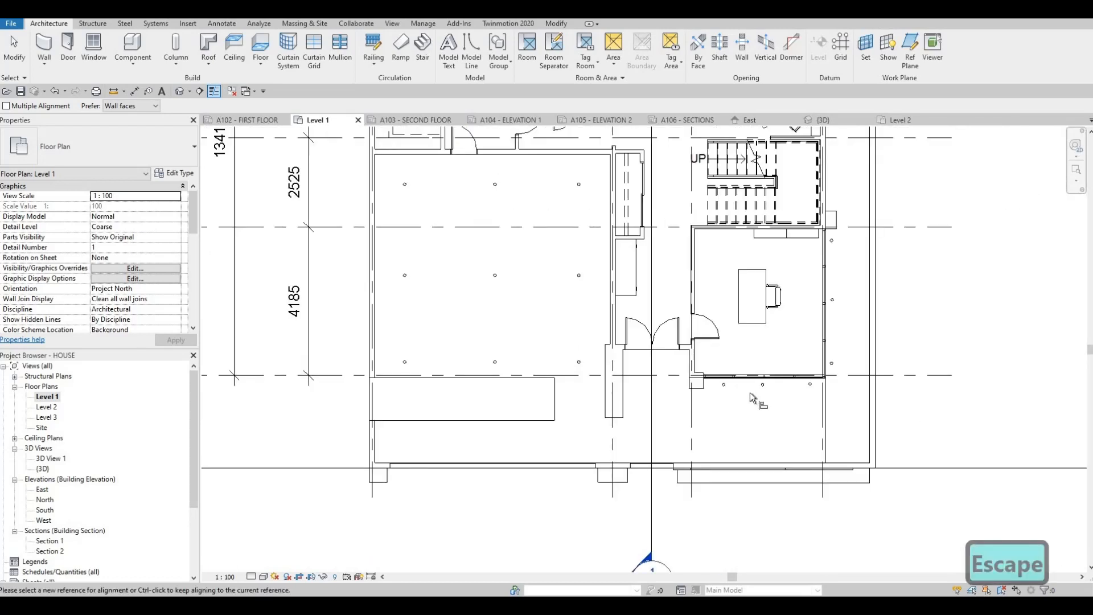
scroll(655, 390, "up", 4)
left_click(653, 382)
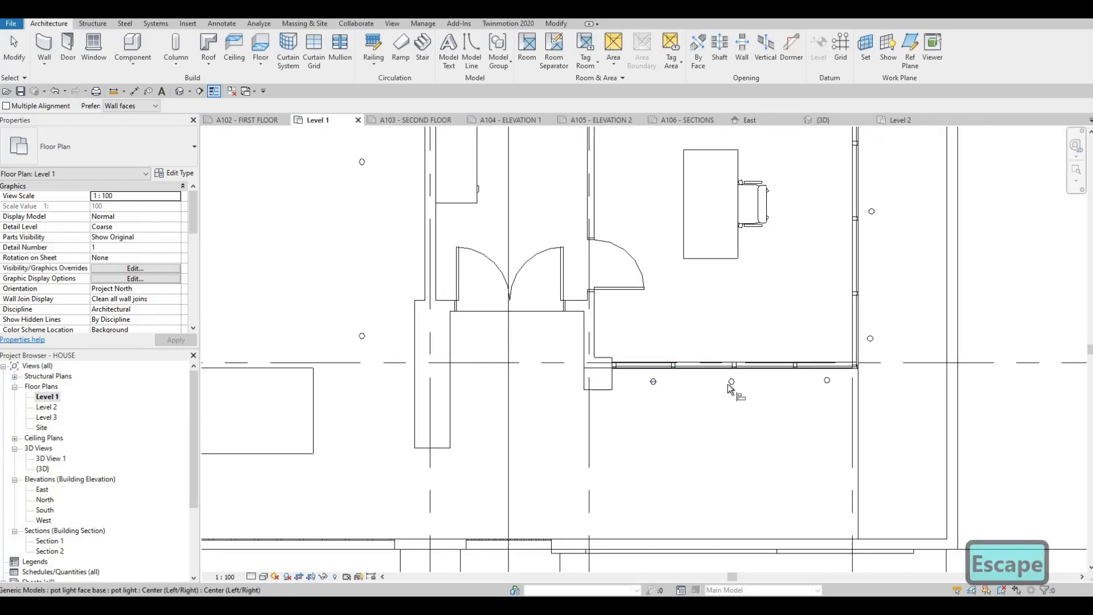
left_click(732, 382)
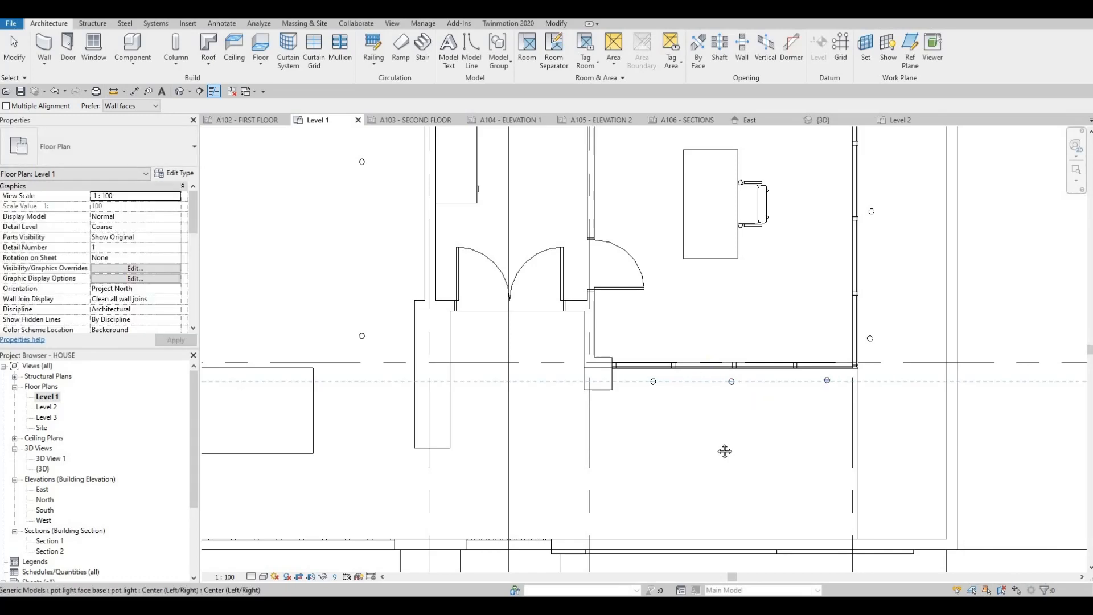
Align the middle and upper pot lights outside the office's side window wall vertically with the lowest one
middle_click_drag(739, 395, 726, 454)
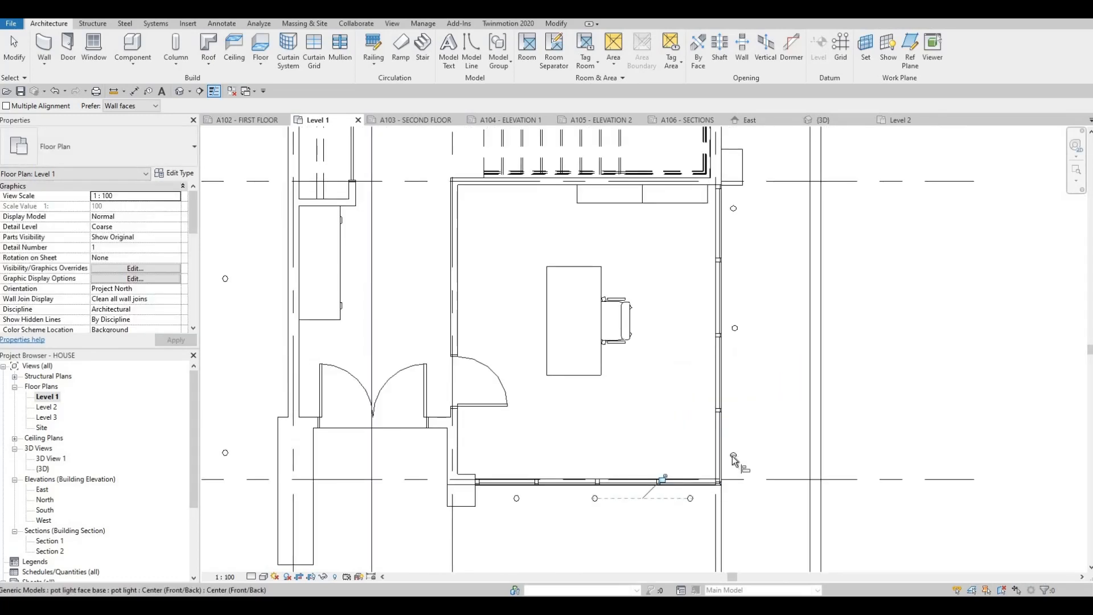
left_click(733, 456)
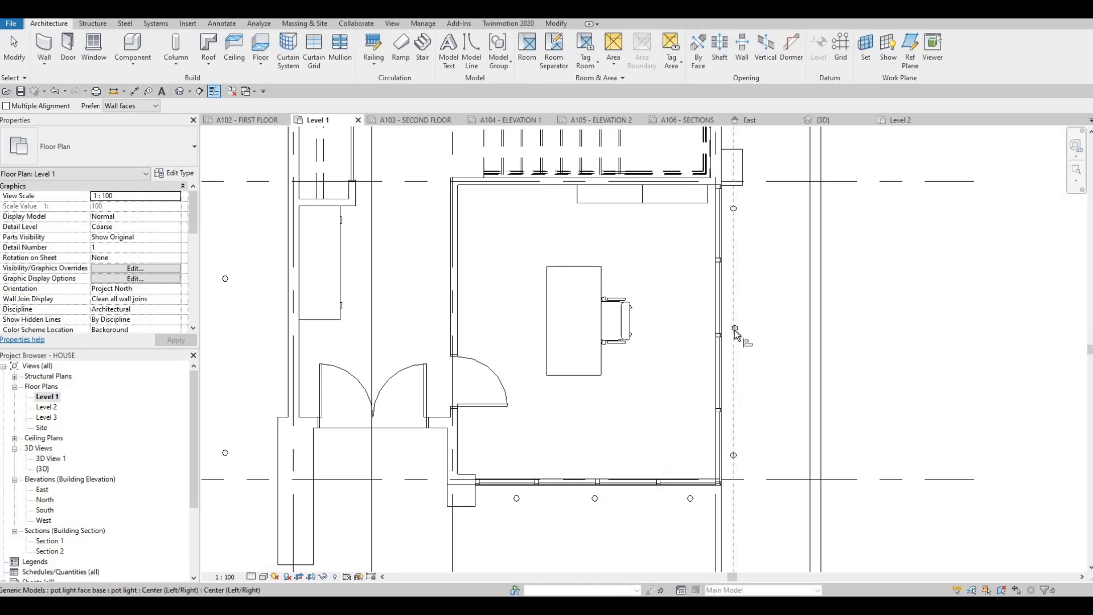
left_click(740, 216)
key("Escape")
middle_click_drag(681, 434, 734, 370)
scroll(734, 370, "down", 1)
key("Escape")
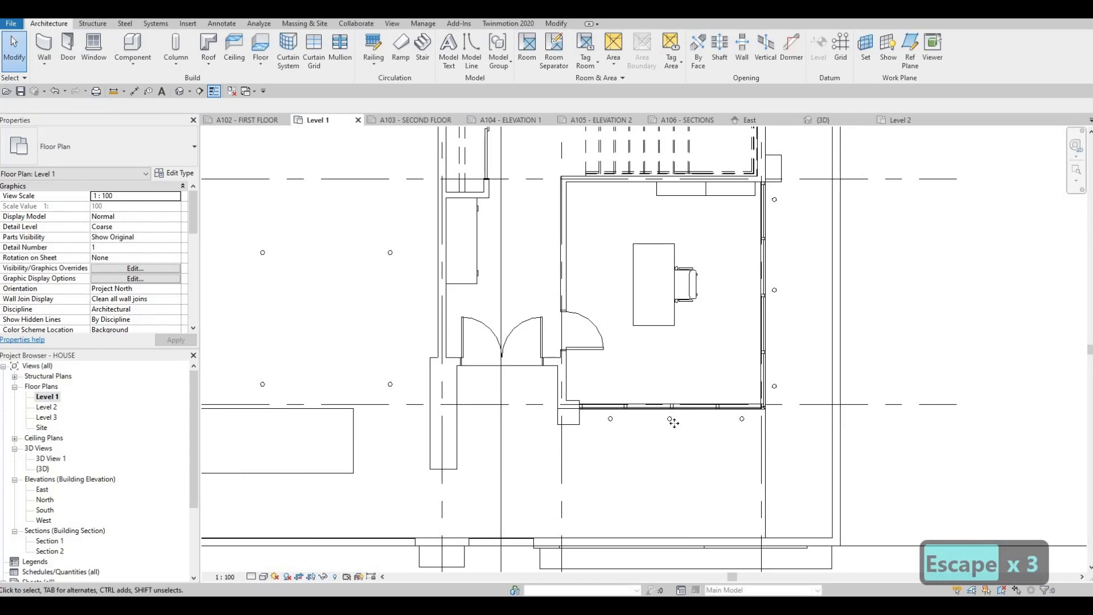
Nudge the middle pot light outside the office's front window wall slightly right, to about 1665 mm from the side grid line
key("Escape")
scroll(670, 420, "up", 2)
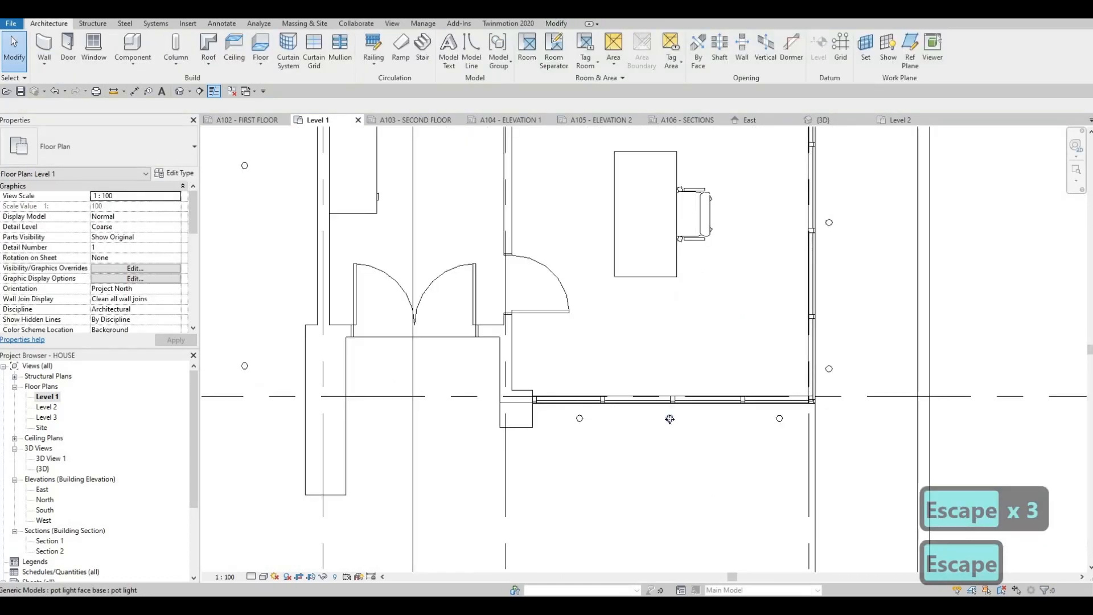
left_click(669, 419)
key("Right")
key("Right")
key("Right")
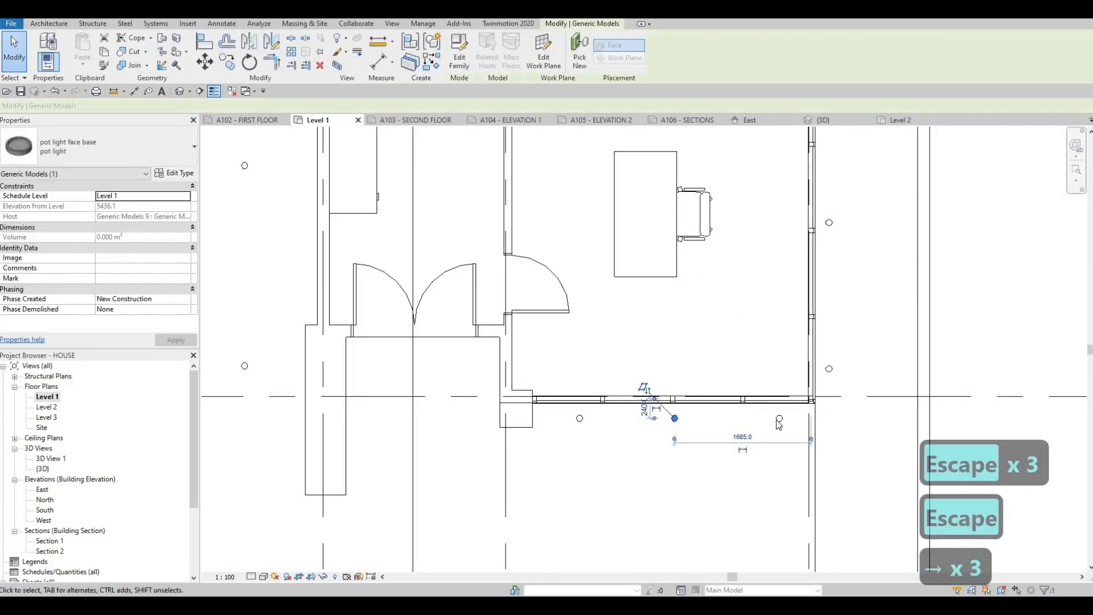
Nudge the left pot light outside the office's front window wall slightly left toward the corner column
left_click(581, 419)
key("Left")
key("Left")
key("Left")
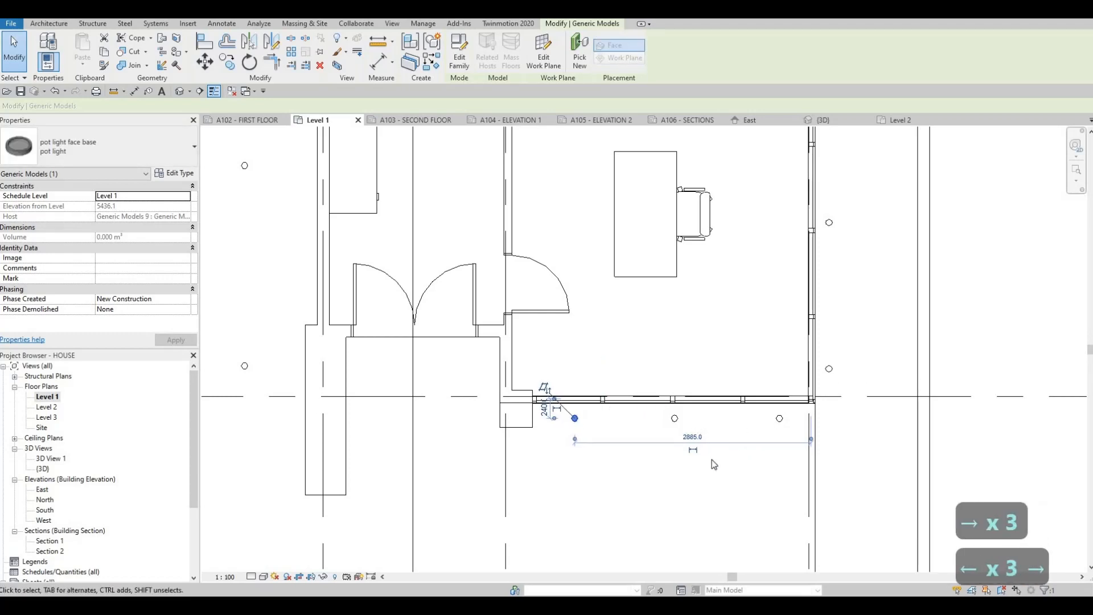
Nudge the upper and middle pot lights outside the office's side window wall slightly down, to about 460 mm and 2100 mm from the upper grid line
middle_click_drag(737, 477, 683, 544)
middle_click_drag(708, 368, 678, 451)
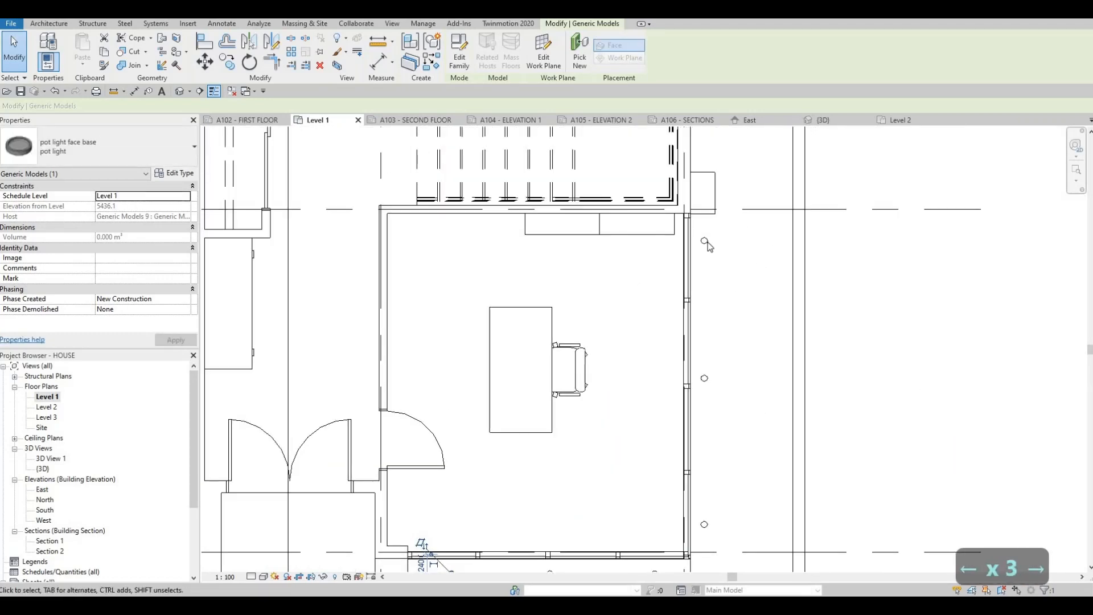
scroll(708, 248, "down", 2)
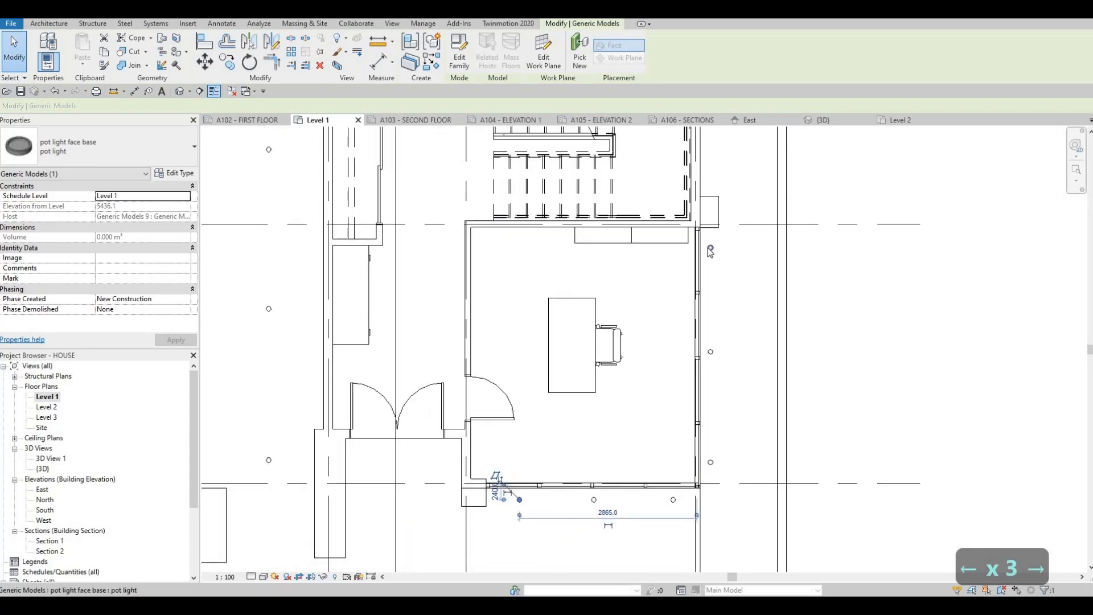
left_click(709, 250)
key("Down")
key("Down")
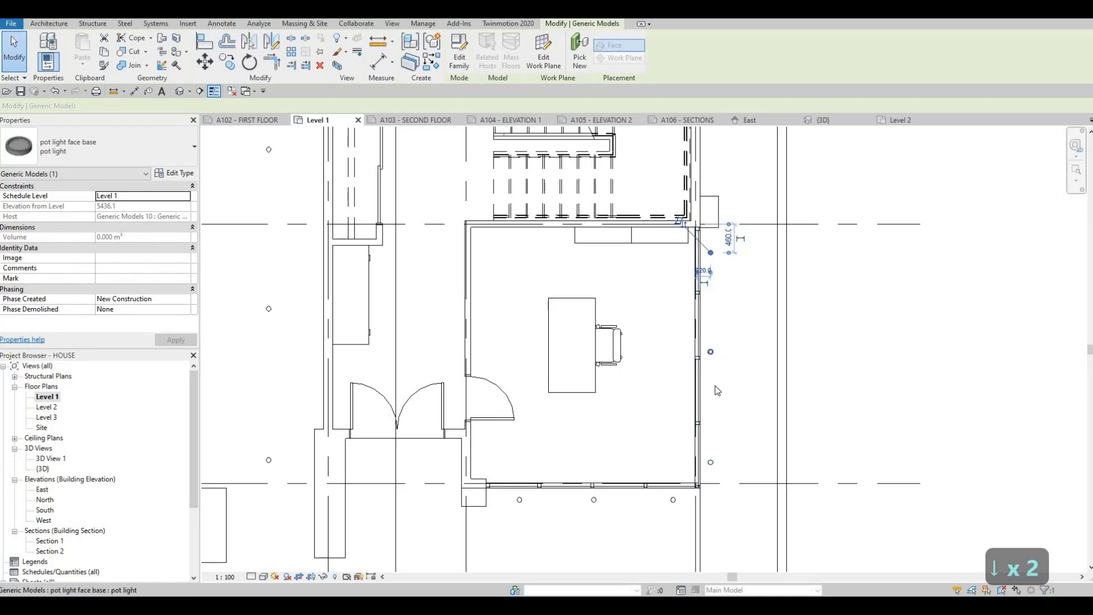
left_click(711, 352)
key("Down")
scroll(618, 432, "down", 3)
key("Escape")
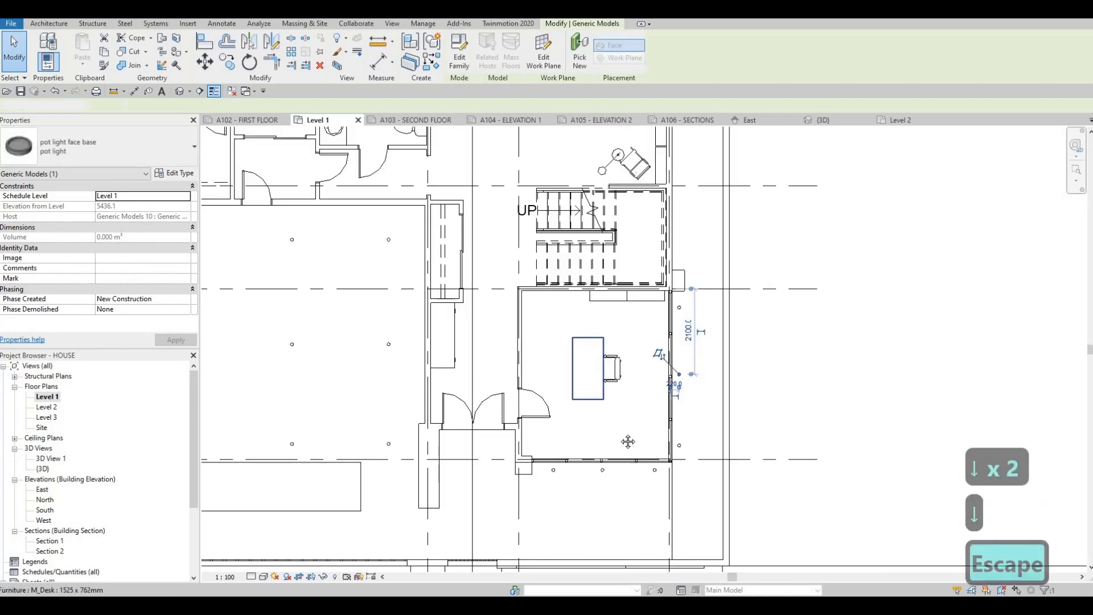
Set the Level 1 plan's model transparency to 40 so the pot lights under the front balcony's soffit block show
scroll(632, 435, "down", 1)
middle_click_drag(629, 364, 662, 394)
scroll(572, 407, "down", 1)
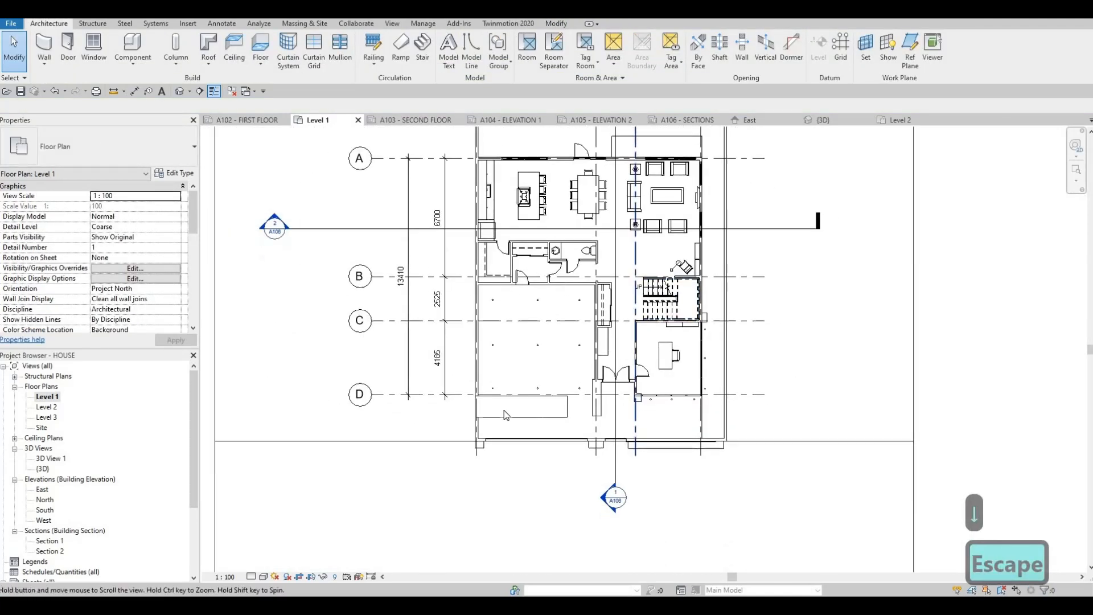
scroll(508, 401, "up", 2)
left_click(509, 401)
scroll(523, 393, "up", 2)
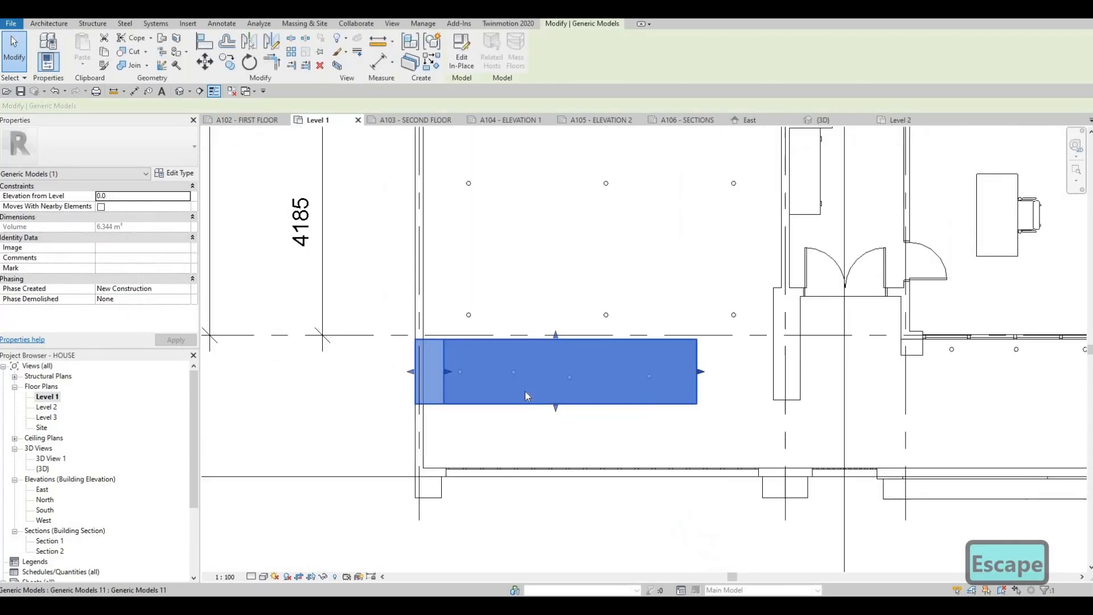
scroll(523, 370, "up", 4)
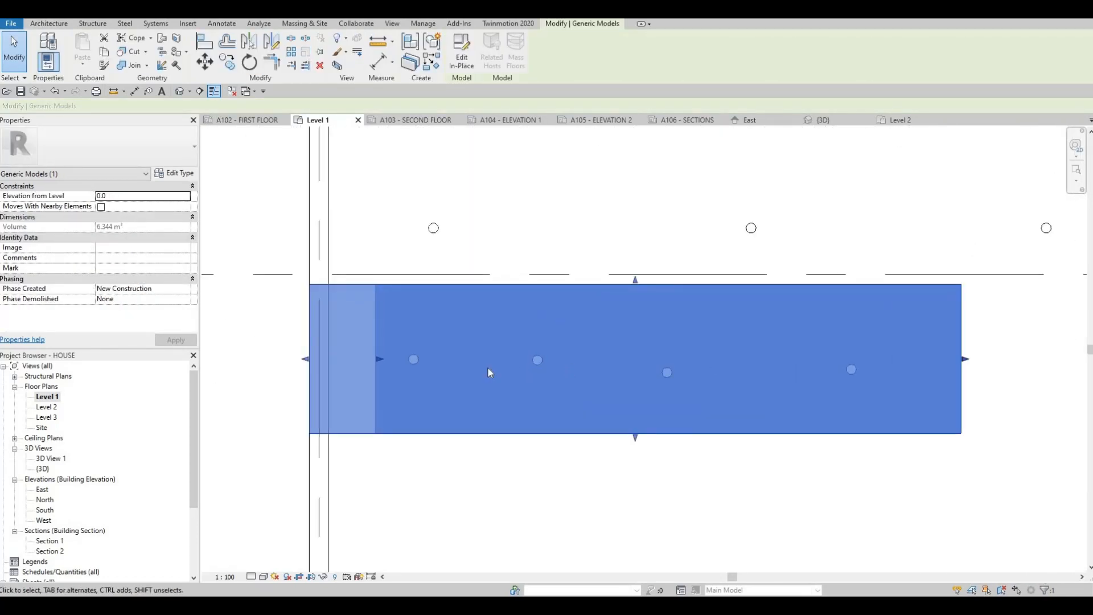
key("Escape")
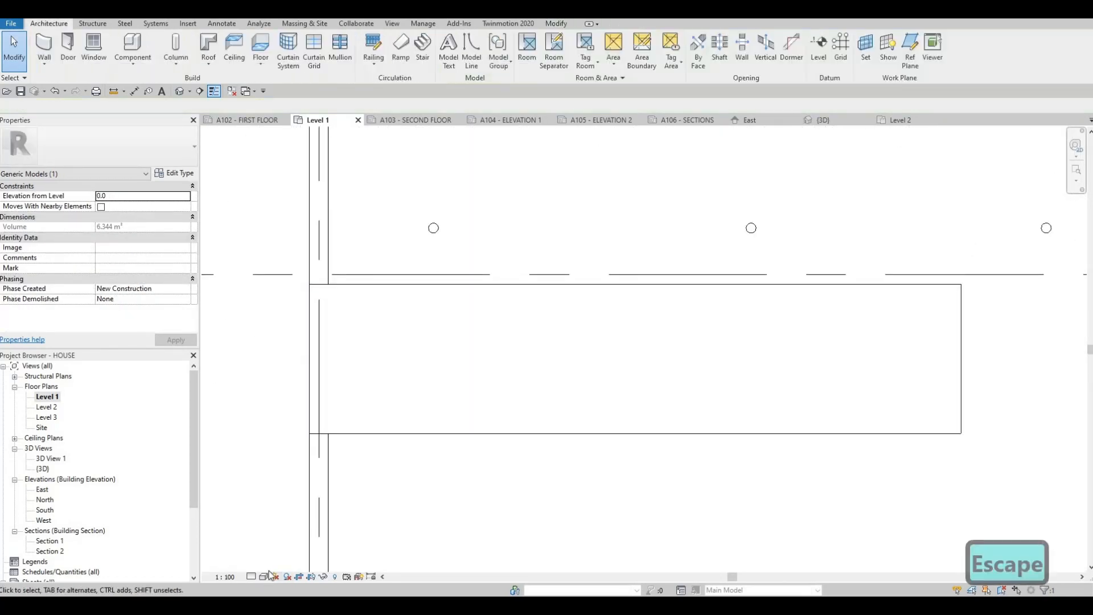
left_click(264, 577)
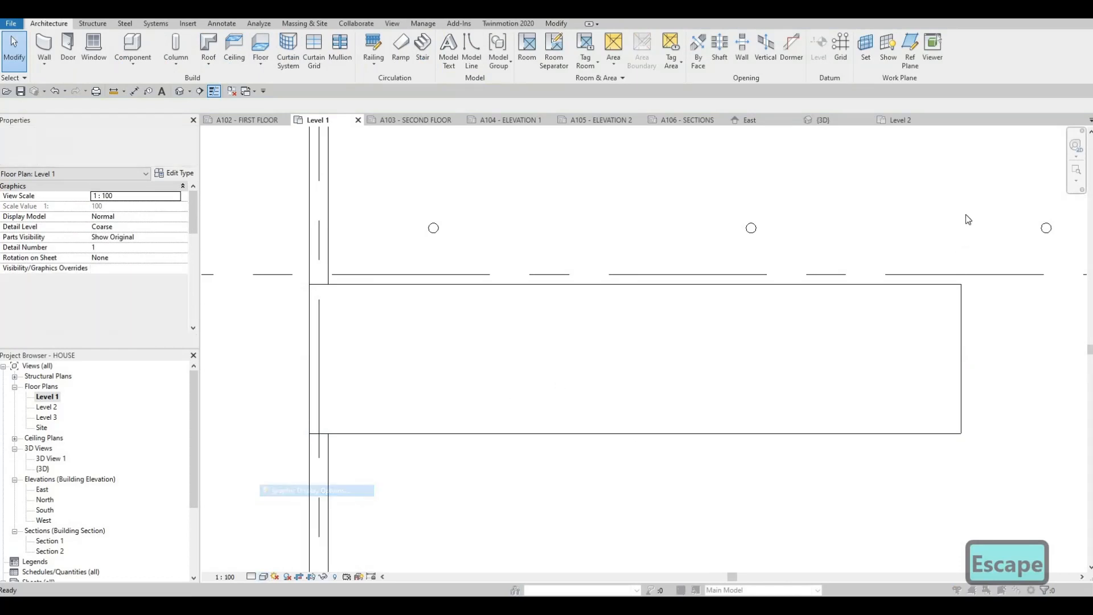
left_click(955, 109)
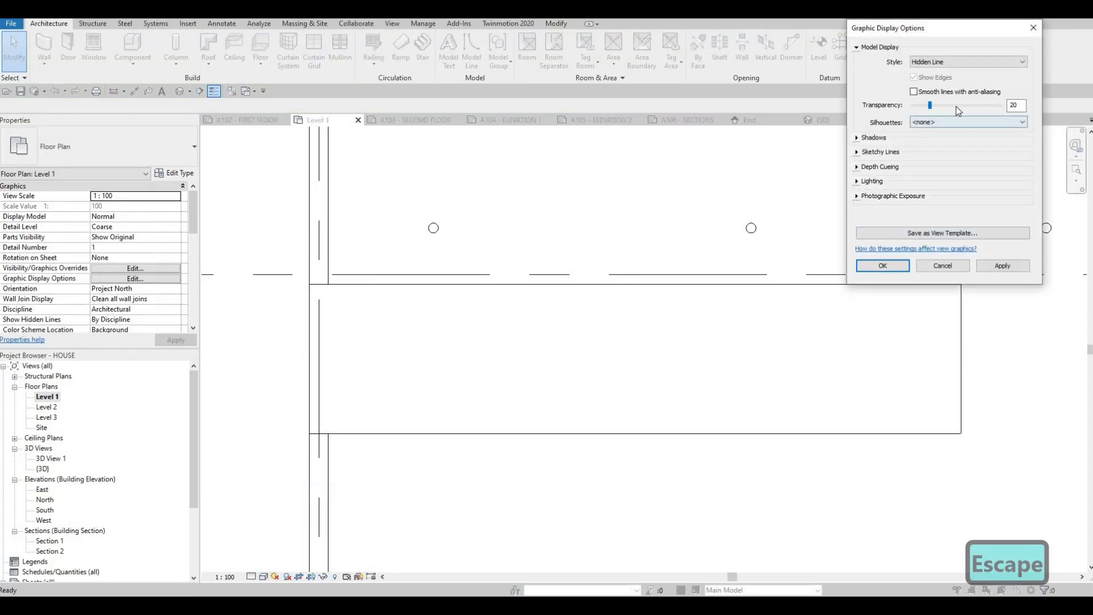
left_click(958, 107)
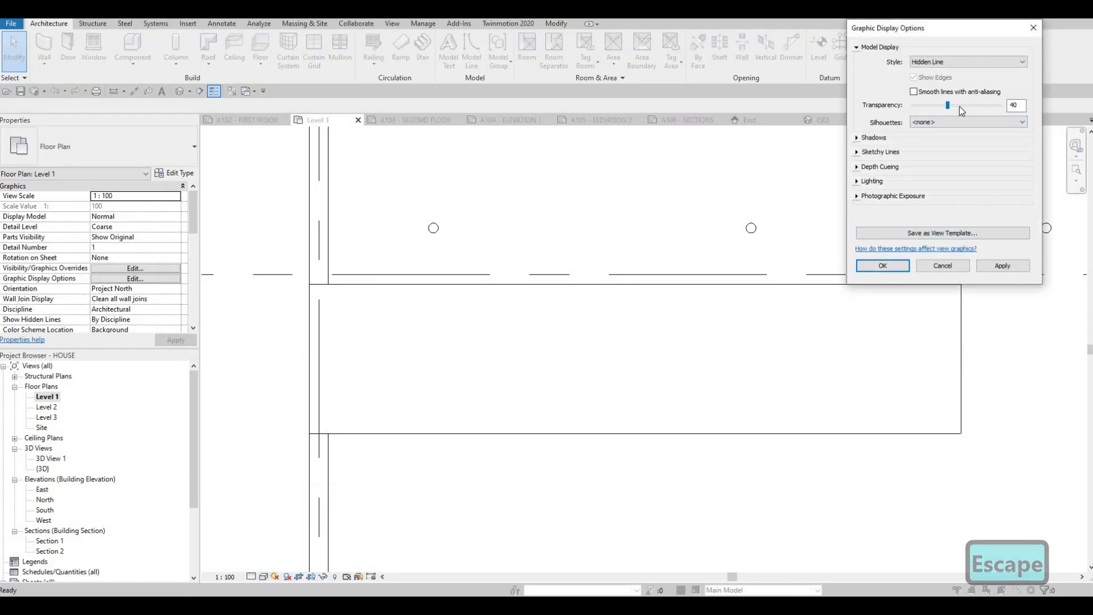
left_click(883, 266)
key("Escape")
key("Escape")
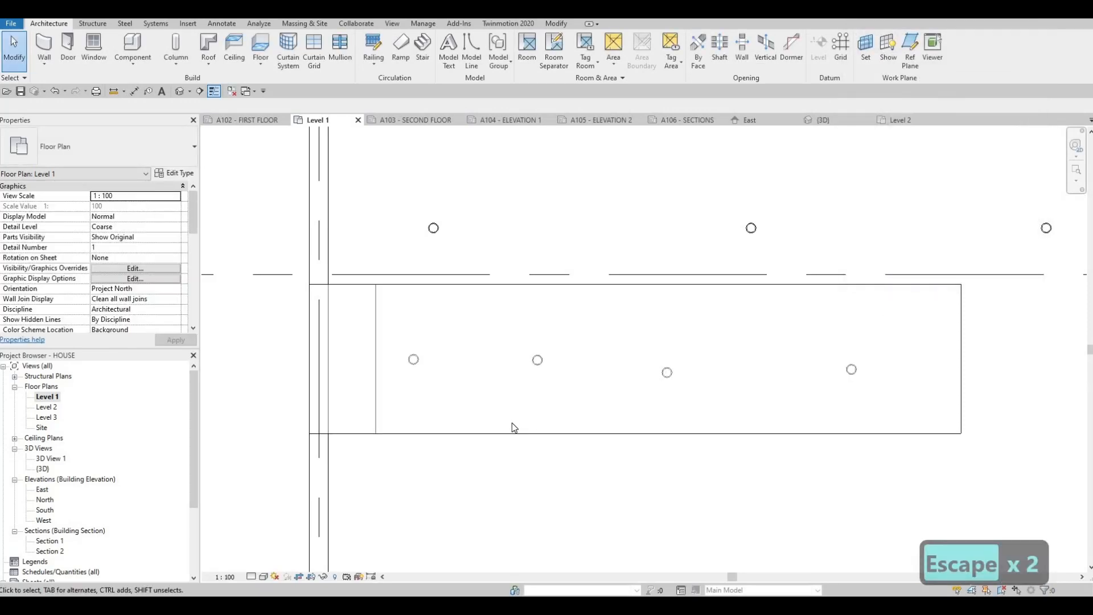
Align the other three pot lights in the front balcony's soffit horizontally with the leftmost one
key("a")
key("l")
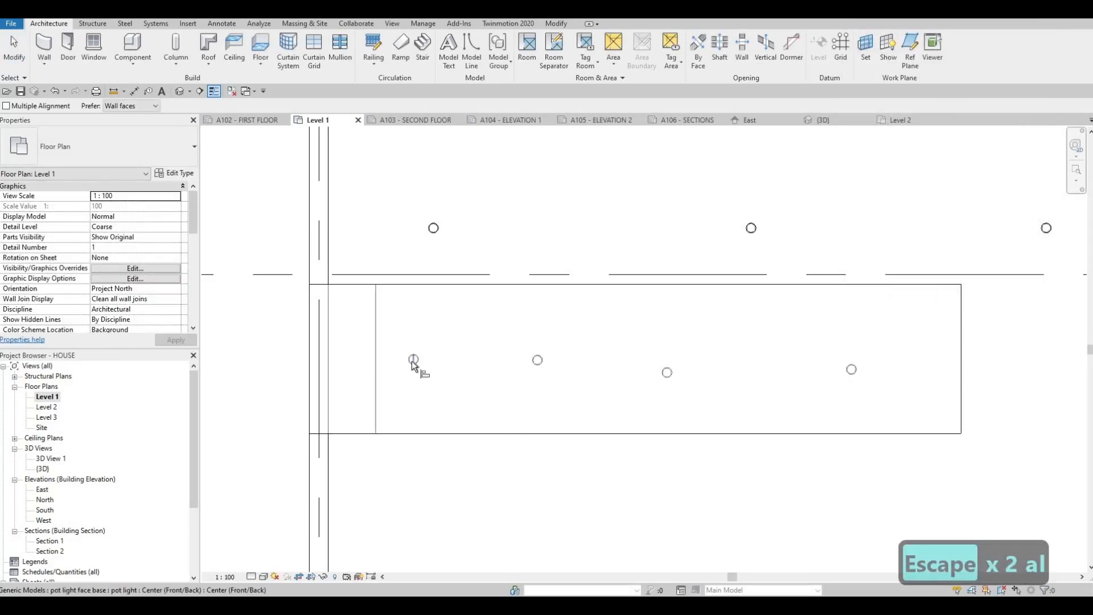
left_click(539, 360)
left_click(667, 362)
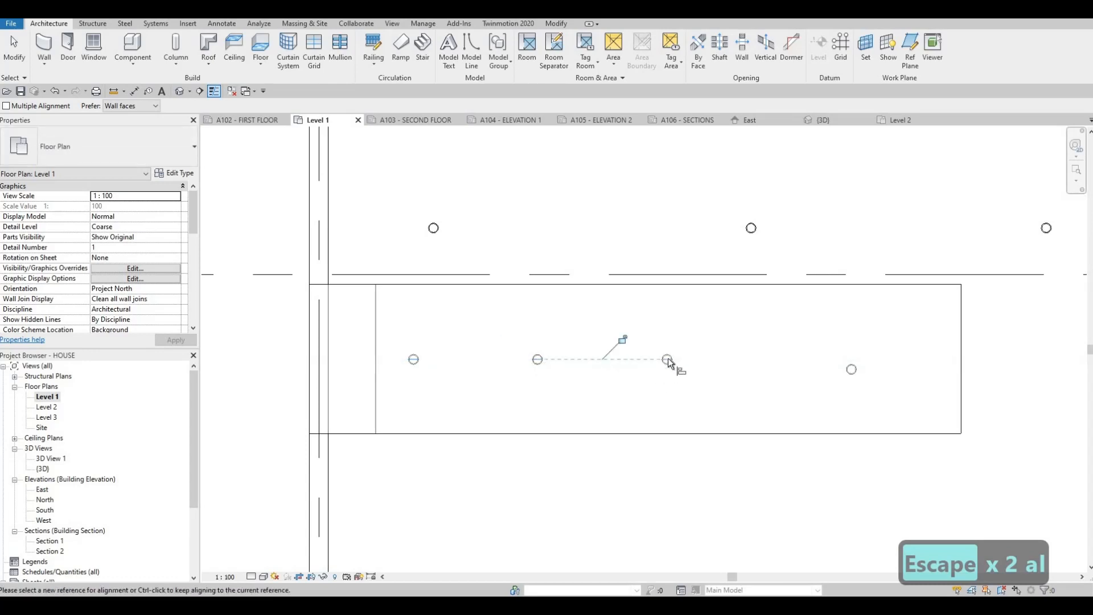
left_click(852, 368)
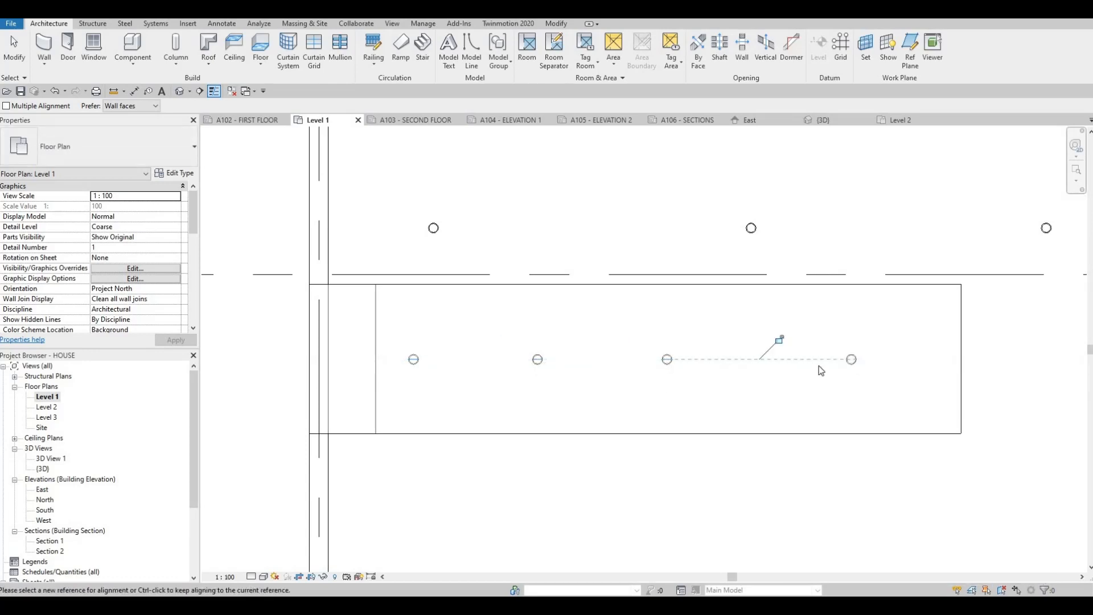
key("Escape")
key("Escape")
Nudge the third pot light from the left in the front balcony's soffit right, to about 3140 mm from the side grid line
left_click(668, 362)
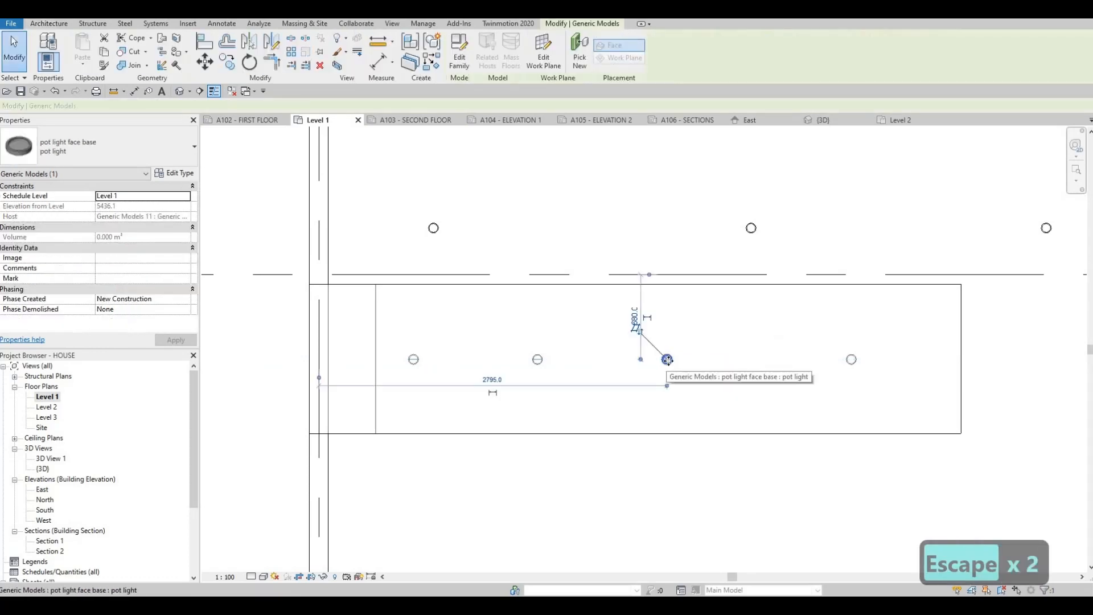
key("Right")
key("Right")
key("Right")
key("Right")
key("Right")
key("Right")
key("Right")
key("Right")
key("Right")
key("Right")
key("Right")
key("Right")
key("Right")
key("Right")
key("Right")
key("Right")
key("Right")
key("Right")
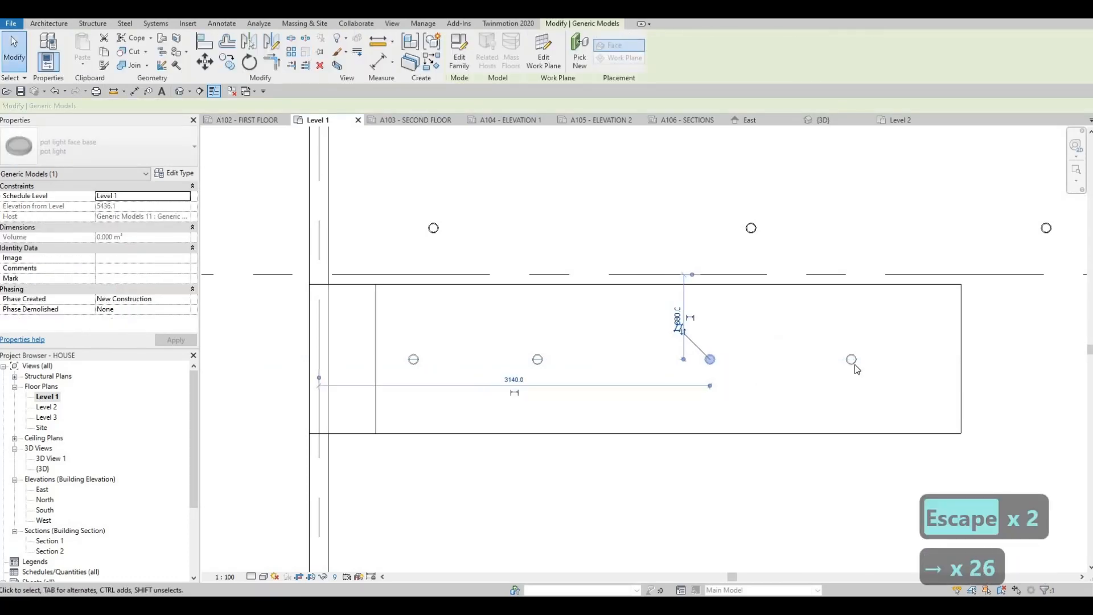
Nudge the rightmost pot light in the front balcony's soffit right, to about 4425 mm from the side grid line
key("Right")
key("Right")
key("Right")
key("Right")
key("Right")
key("Right")
key("Right")
key("Right")
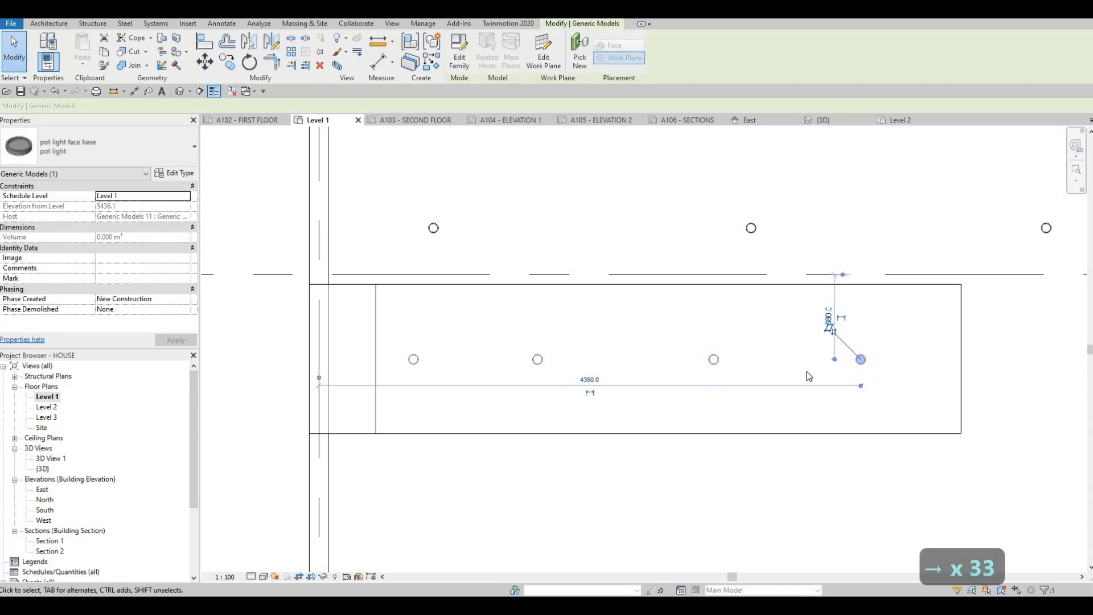
Nudge the third pot light in the front balcony's soffit further right, to about 3335 mm from the side grid line
left_click(714, 360)
key("Right")
key("Right")
key("Right")
key("Right")
key("Right")
key("Right")
key("Right")
key("Right")
key("Right")
key("Right")
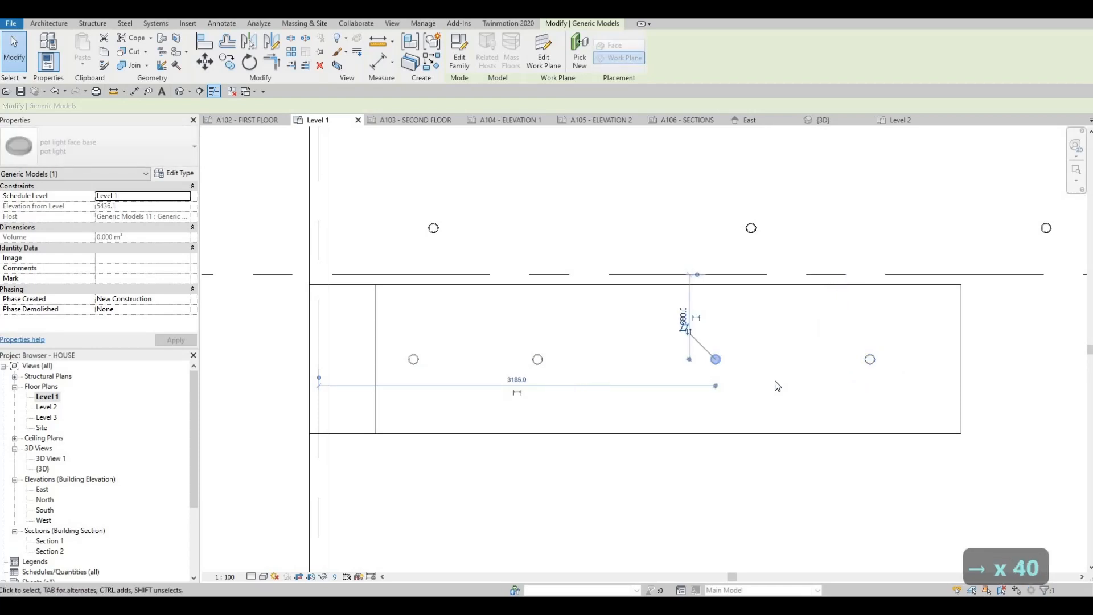
key("Right")
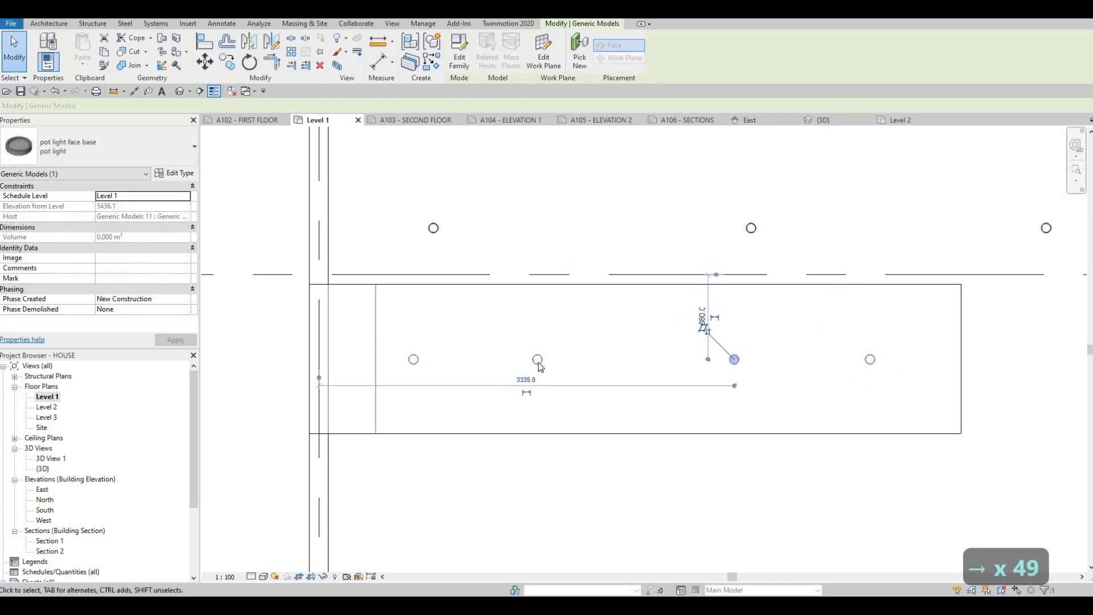
Nudge the second pot light in the front balcony's soffit right, to about 1950 mm from the side grid line
left_click(538, 359)
key("Right")
key("Right")
key("Right")
key("Right")
key("Right")
key("Right")
key("Right")
key("Right")
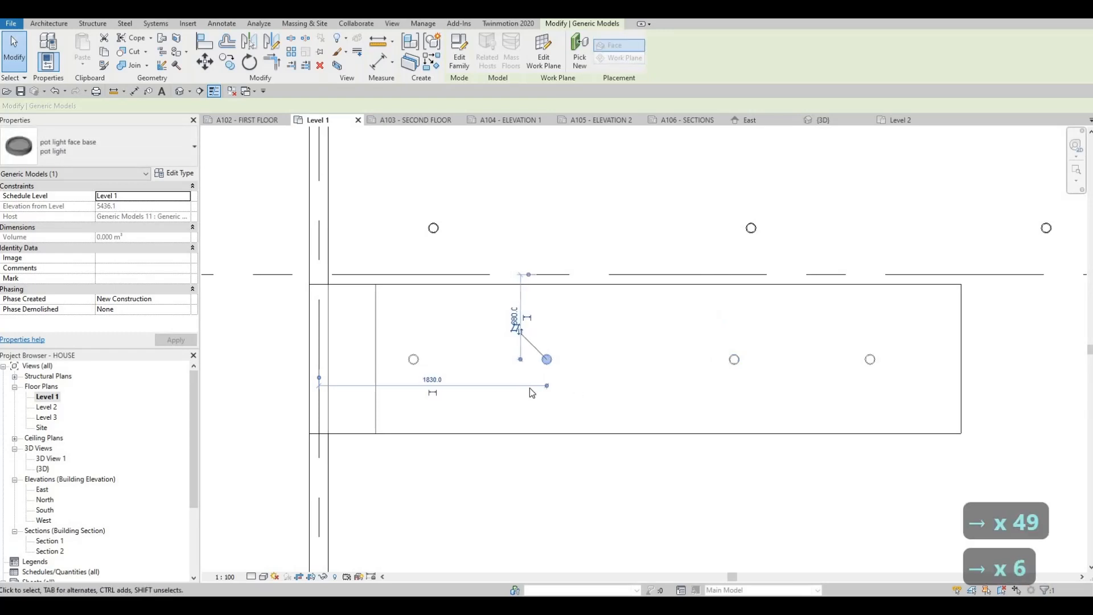
key("Right")
key("Right")
key("Right")
key("Right")
key("Right")
Nudge the leftmost pot light in the front balcony's soffit slightly right
left_click(414, 360)
key("Right")
key("Right")
key("Right")
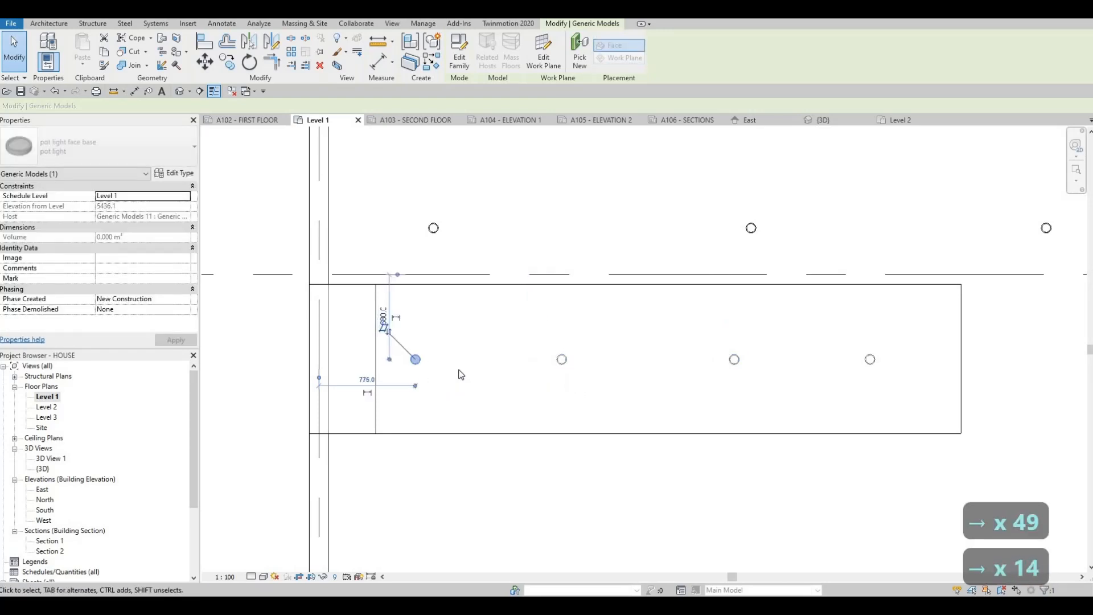
key("Right")
key("Right")
key("Right")
key("Right")
key("Right")
Nudge the second pot light in the front balcony's soffit further right, to about 2040 mm from the side grid line
left_click(563, 360)
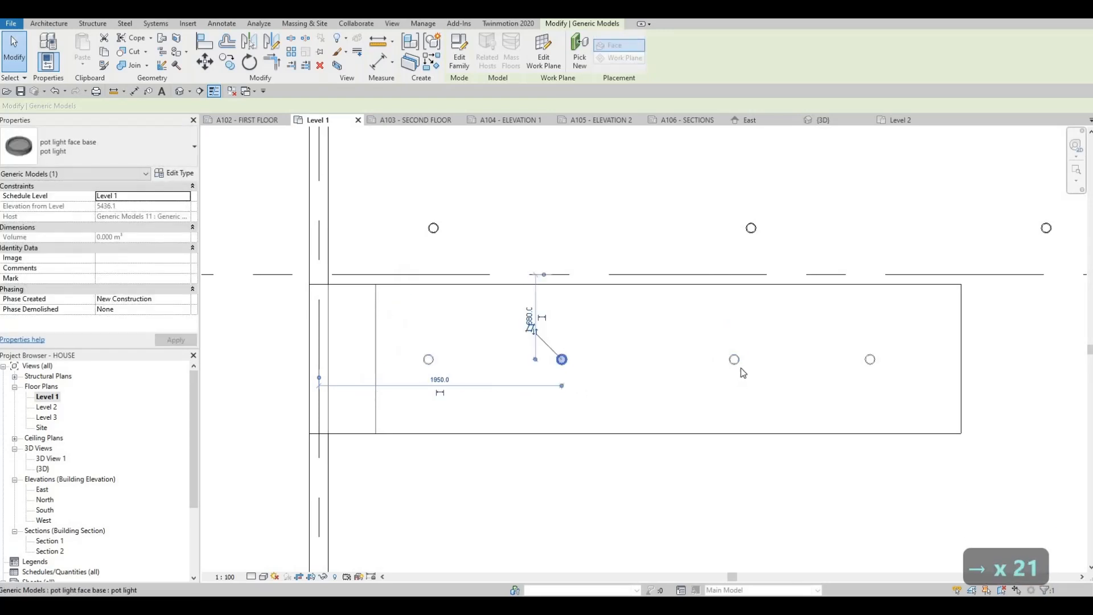
key("Right")
key("Right")
key("Right")
key("Right")
key("Right")
key("Right")
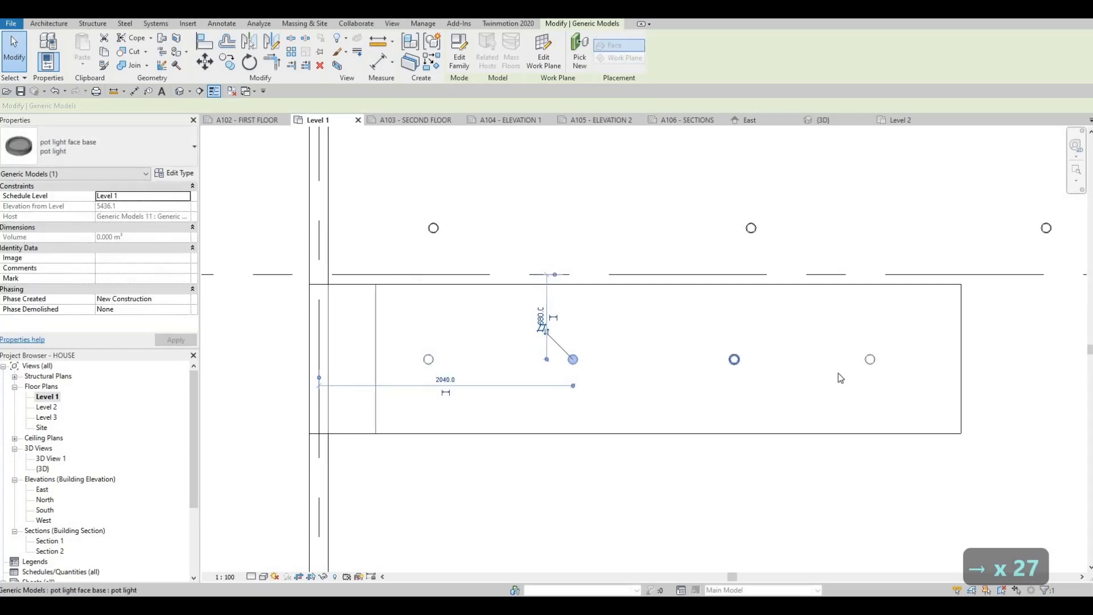
Nudge the third and rightmost pot lights in the front balcony's soffit slightly right to even out the row
left_click(736, 361)
key("Right")
key("Right")
left_click(870, 360)
key("Right")
key("Right")
key("Right")
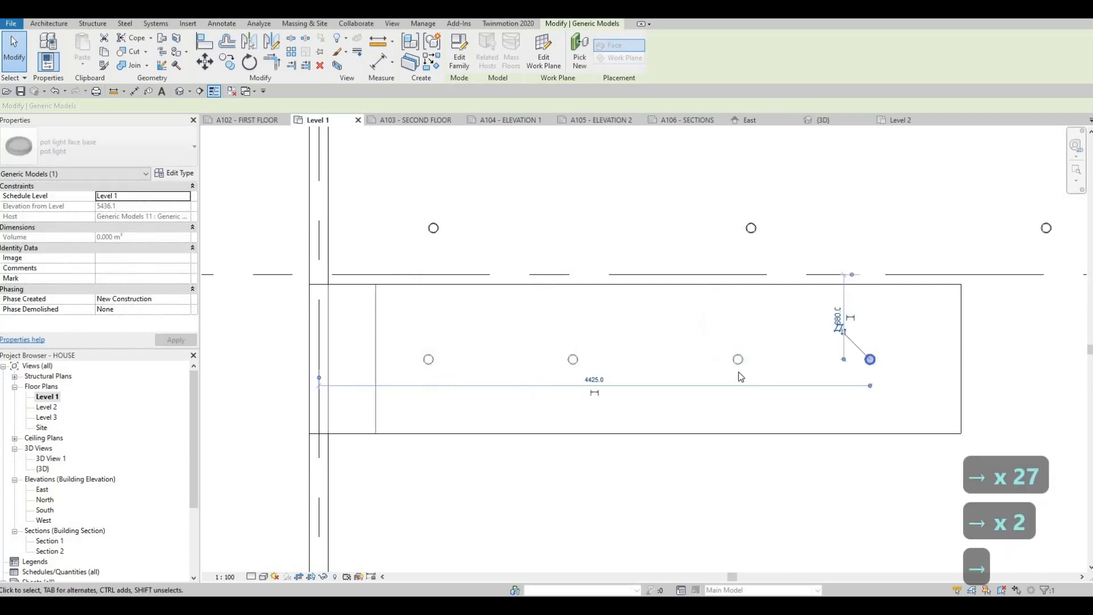
key("Right")
key("Escape")
key("Escape")
Nudge the third pot light in the front balcony's soffit slightly back left, to about 3505 mm from the grid line beside the entrance
scroll(672, 350, "down", 3)
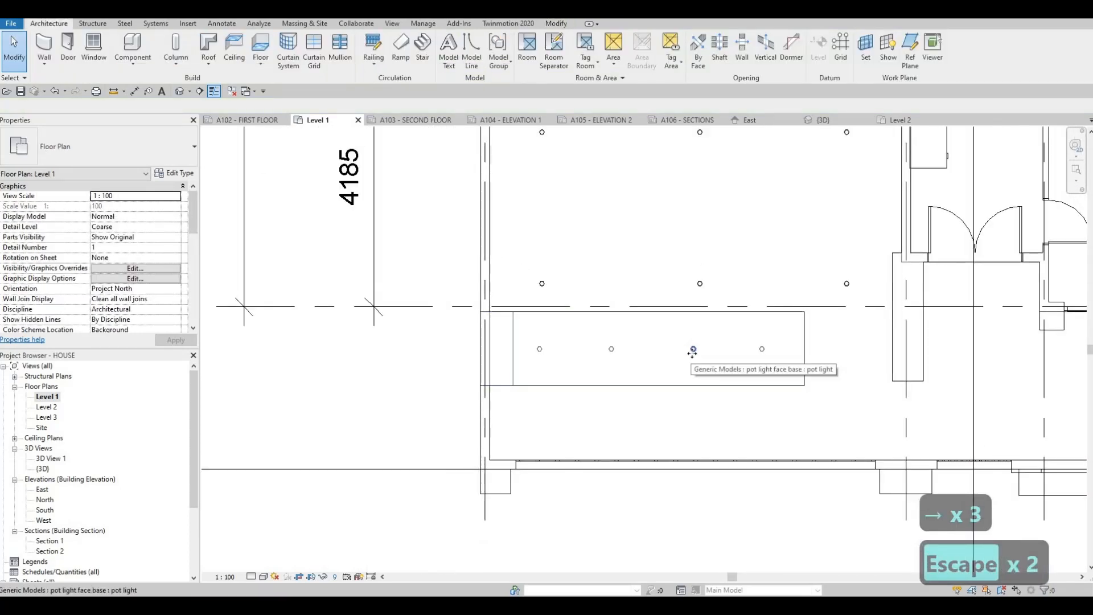
left_click(692, 352)
key("Left")
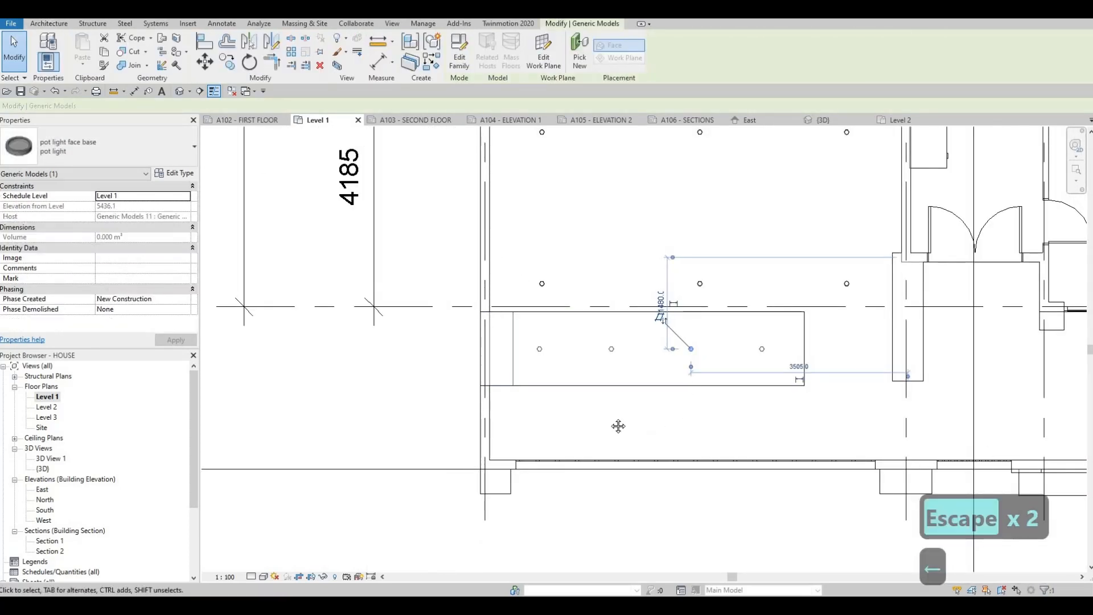
key("Escape")
key("Escape")
scroll(620, 430, "down", 4)
scroll(729, 522, "down", 4)
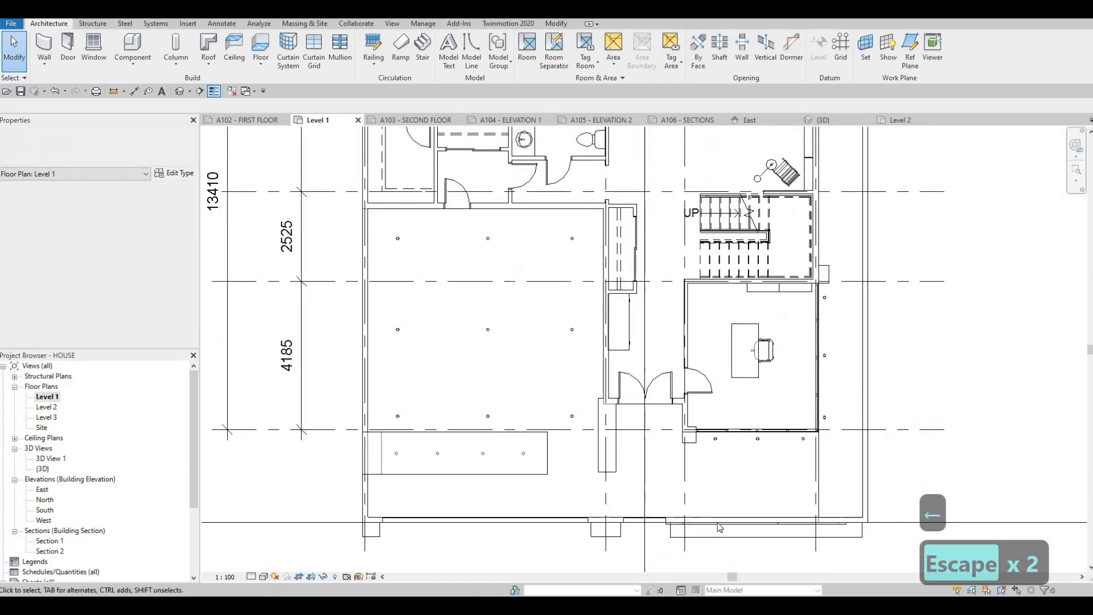
In the 3D view, place a row of pot lights on the underside of the rear balcony's roof overhang, and reopen the Level 1 plan
scroll(680, 211, "up", 3)
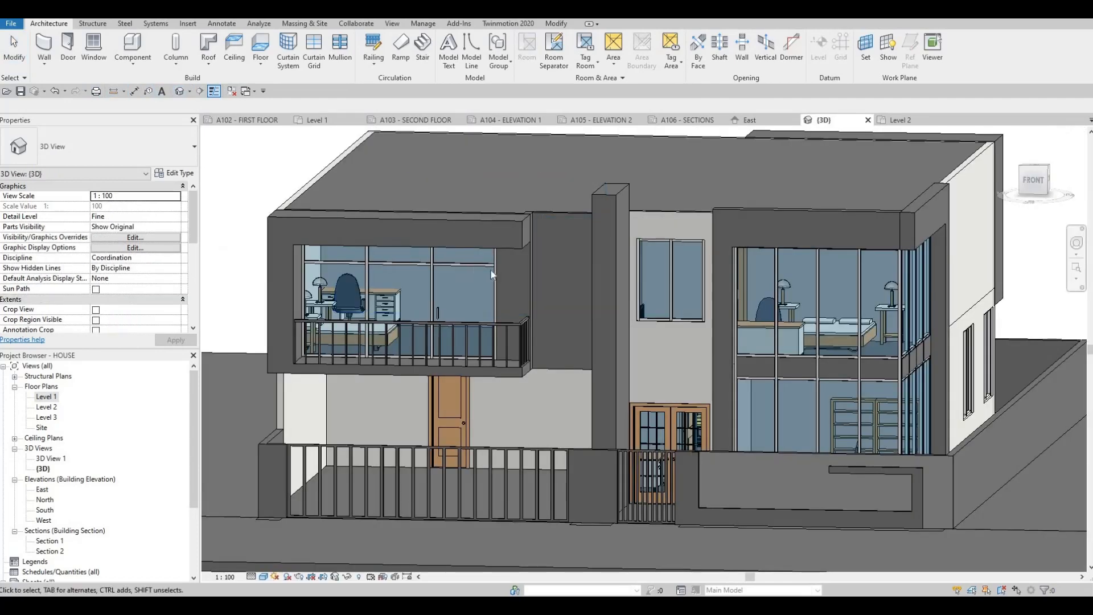
middle_click_drag(490, 274, 361, 288, "shift")
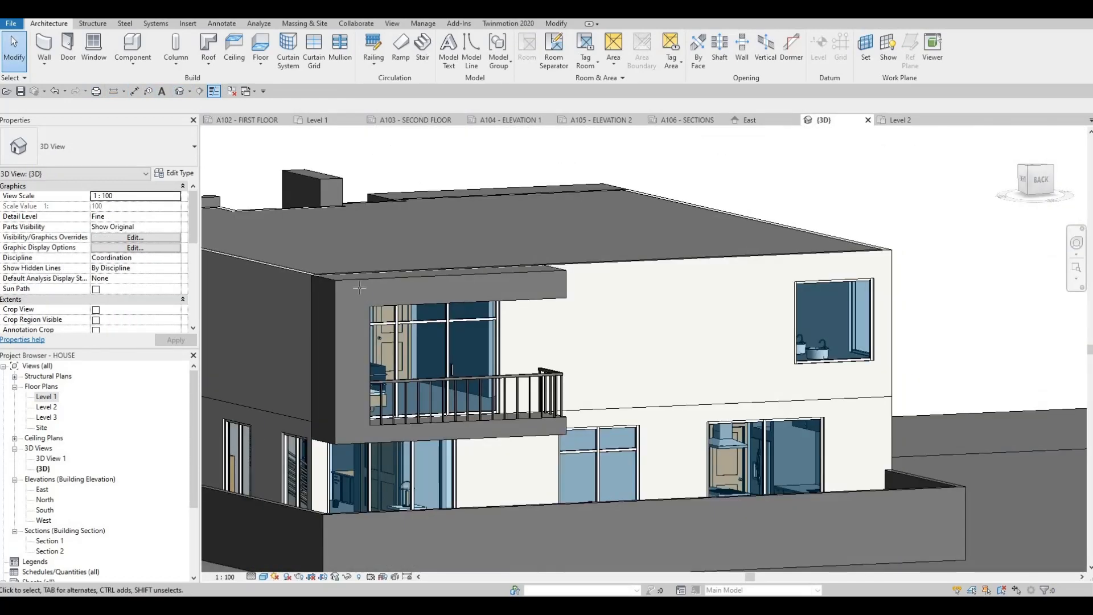
key("c")
key("m")
middle_click_drag(338, 224, 257, 231, "shift")
scroll(256, 230, "up", 3)
scroll(256, 230, "up", 2)
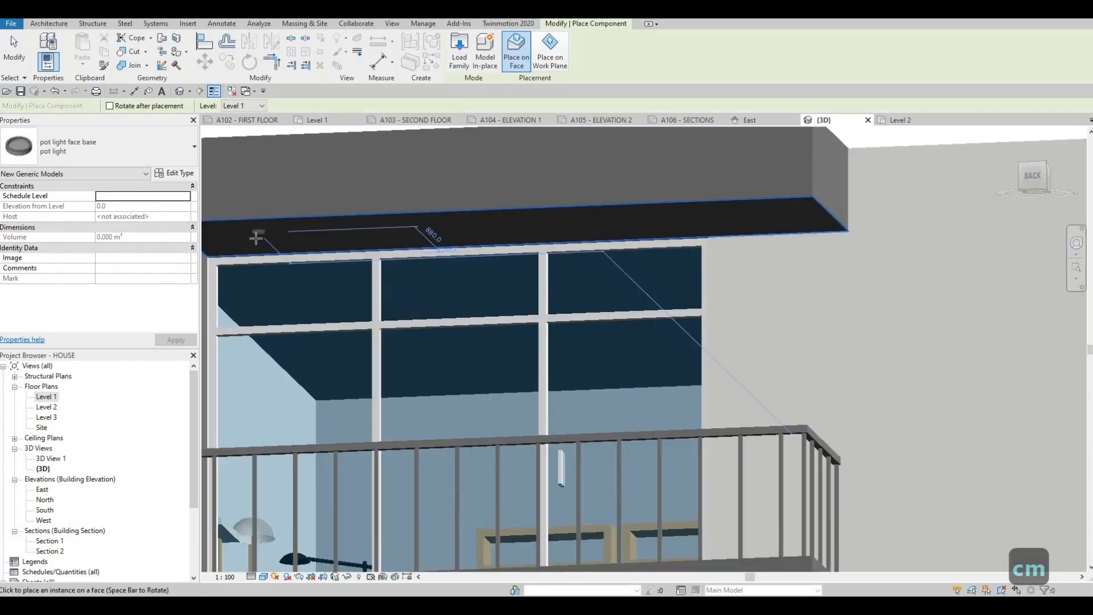
scroll(256, 235, "up", 3)
left_click(257, 237)
scroll(256, 237, "up", 1)
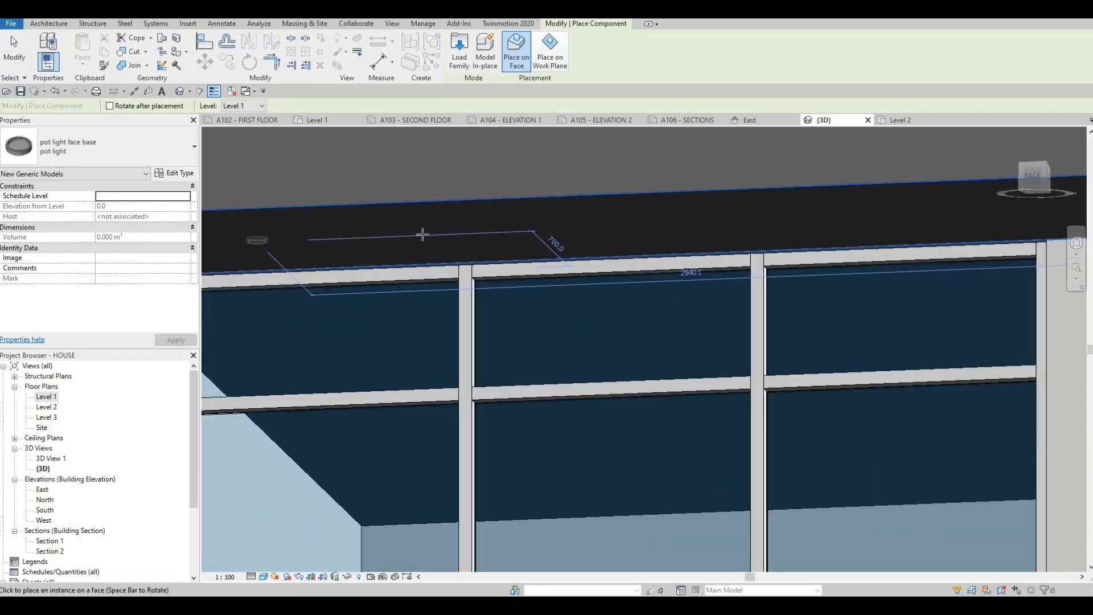
left_click(436, 233)
middle_click_drag(632, 247, 369, 275)
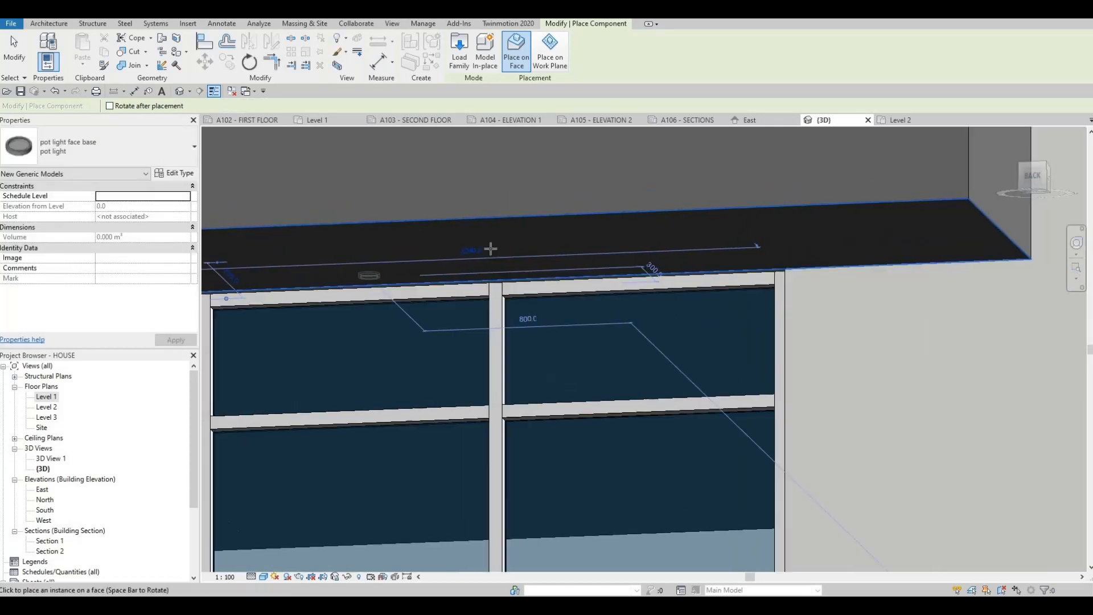
left_click(860, 235)
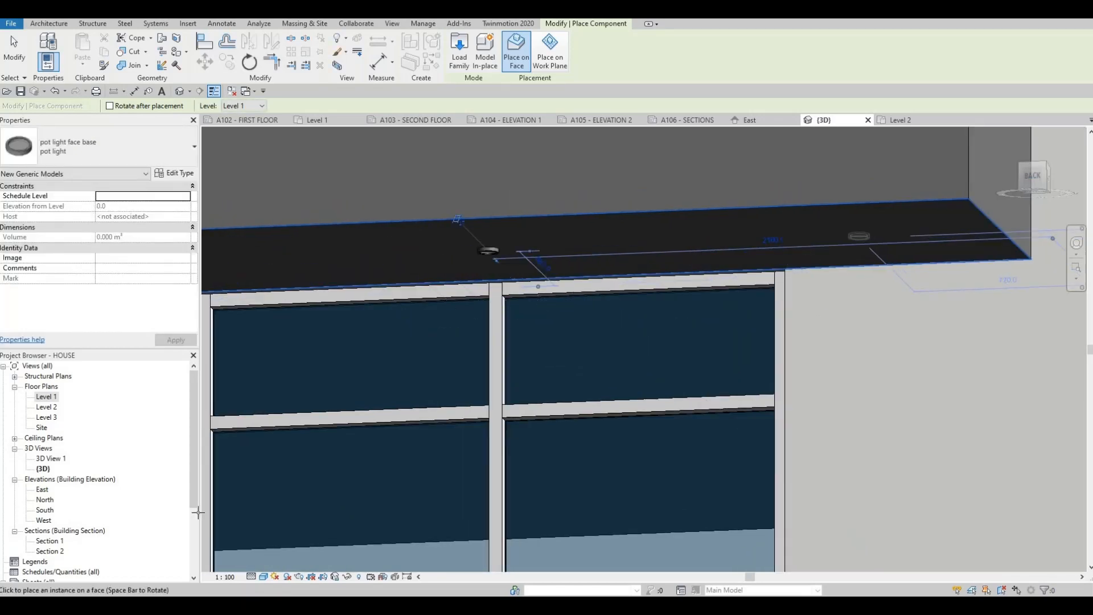
key("Escape")
key("Escape")
double_click(46, 398)
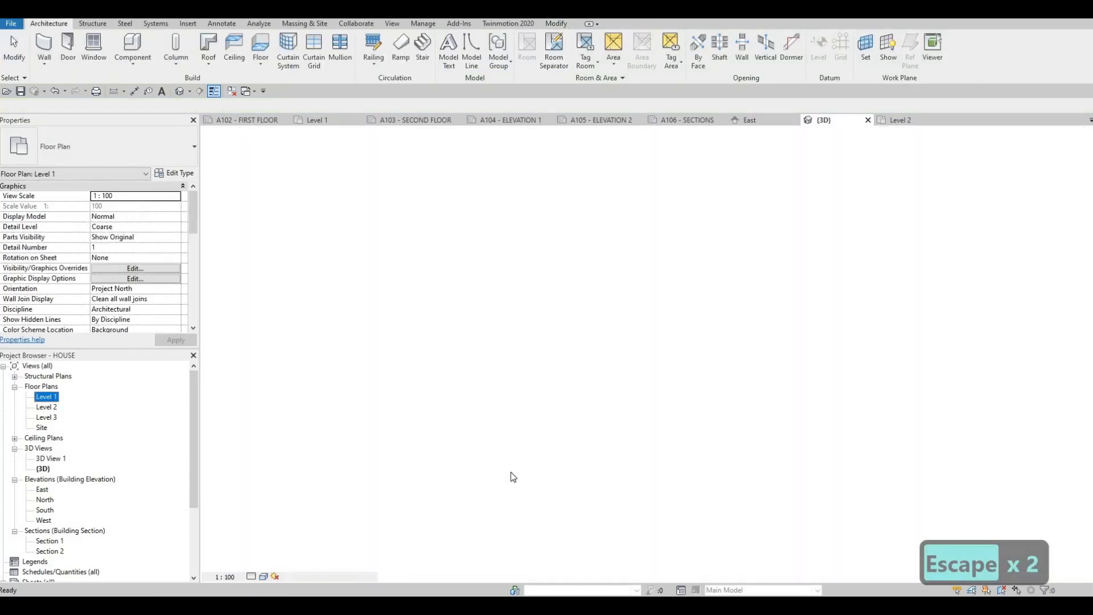
Align the pot lights under the rear balcony's roof overhang with the rightmost one so they form a straight row
scroll(734, 280, "up", 4)
scroll(733, 280, "up", 3)
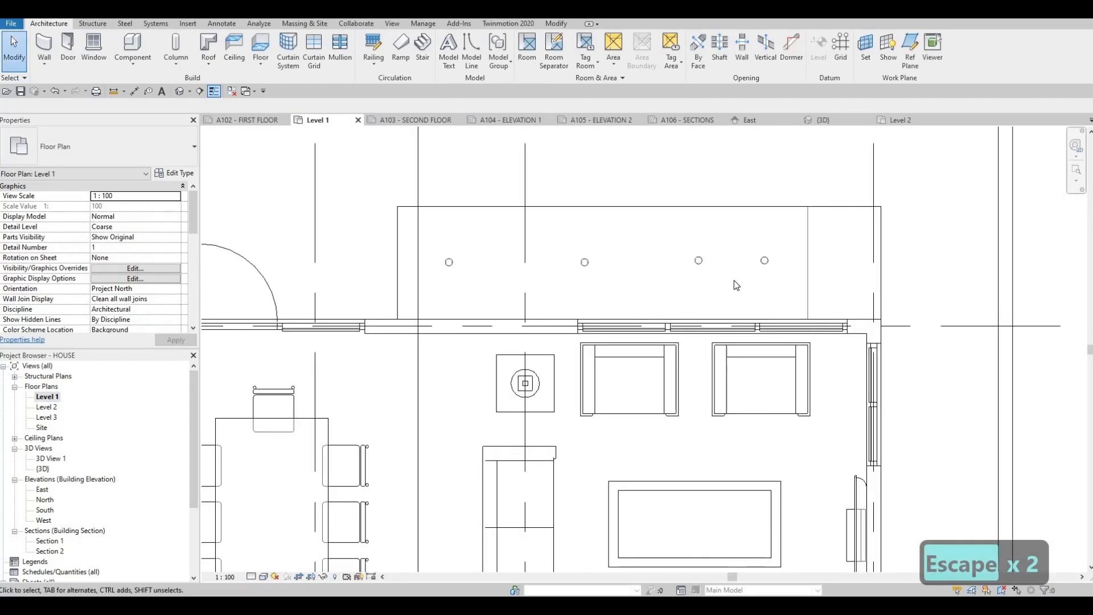
key("a")
key("l")
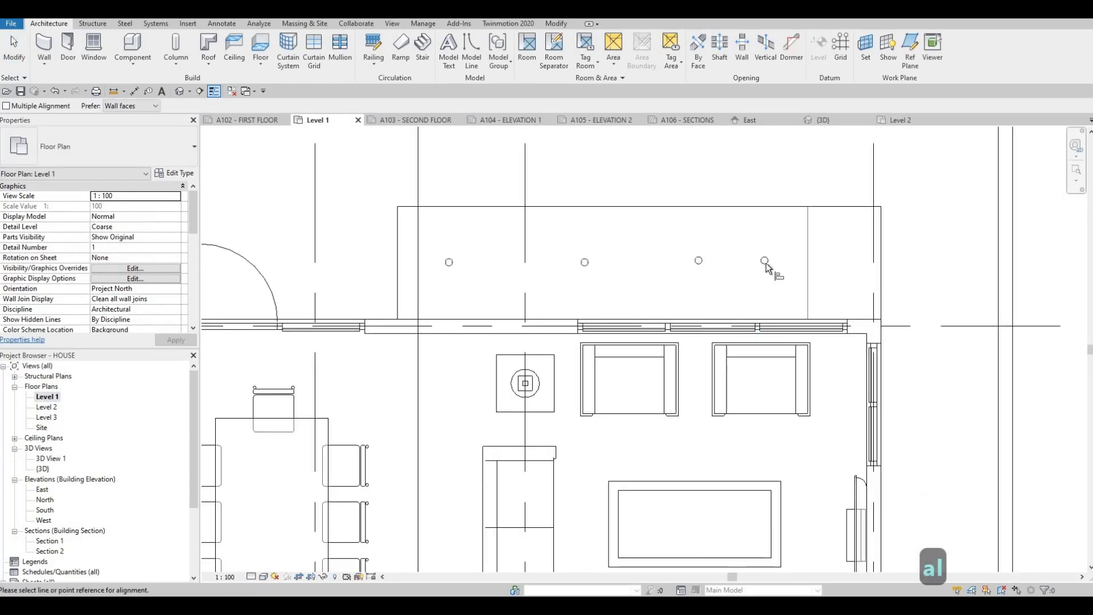
left_click(699, 261)
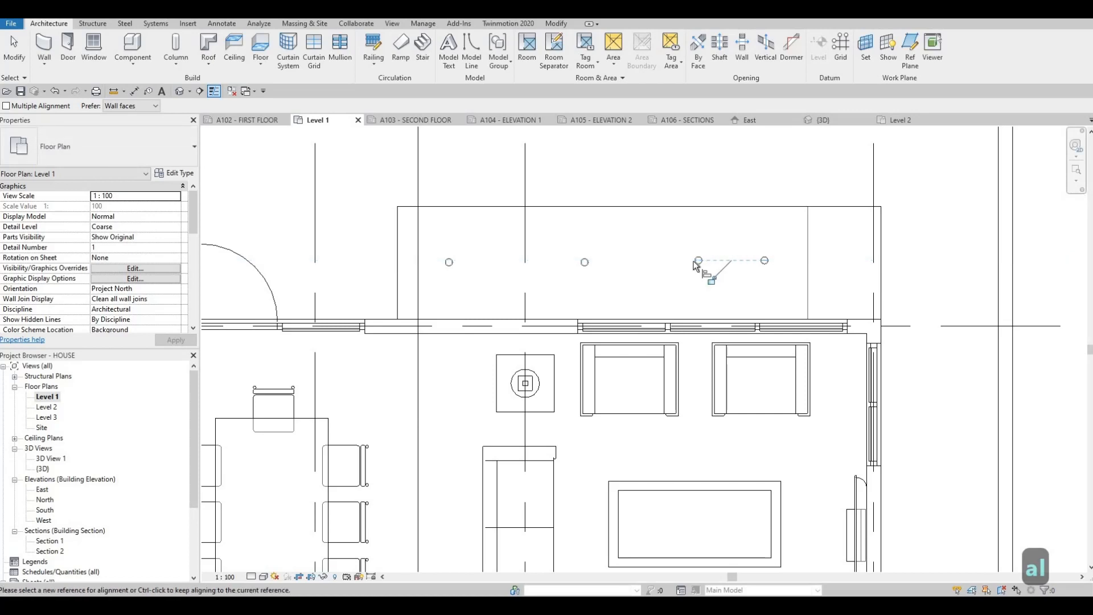
left_click(589, 265)
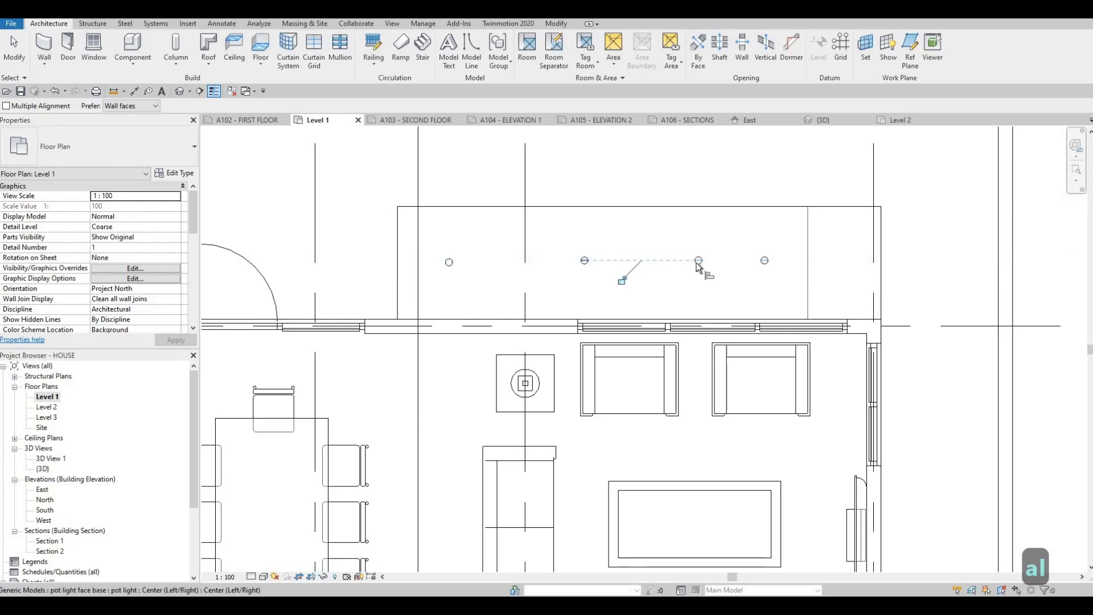
left_click(588, 264)
left_click(449, 263)
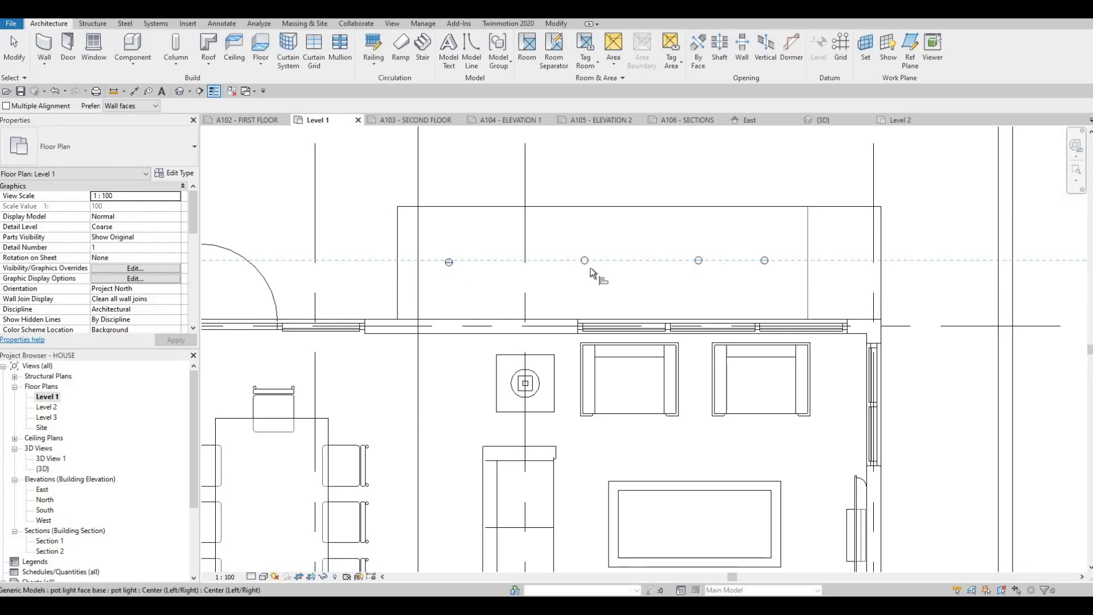
key("Escape")
key("Escape")
Nudge the second pot light from the left in the rear overhang's row further left, closer to the grid line beside it
left_click(585, 262)
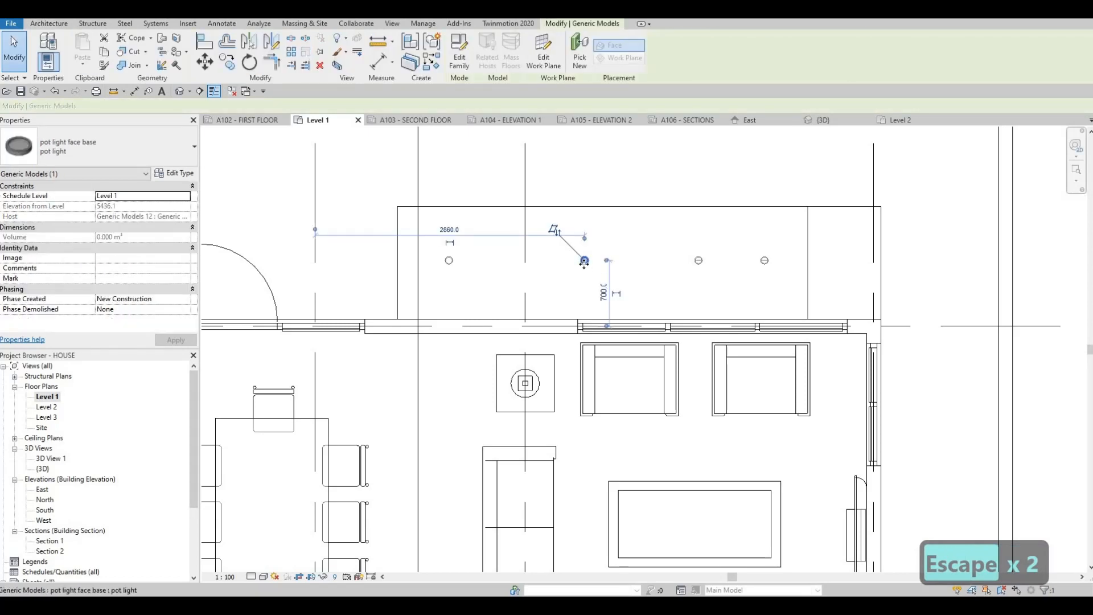
key("Left")
key("Left")
key("Left")
key("Left")
key("Left")
key("Left")
key("Left")
key("Left")
key("Left")
key("Left")
key("Left")
key("Left")
key("Left")
key("Left")
key("Left")
key("Left")
key("Left")
key("Left")
key("Left")
key("Left")
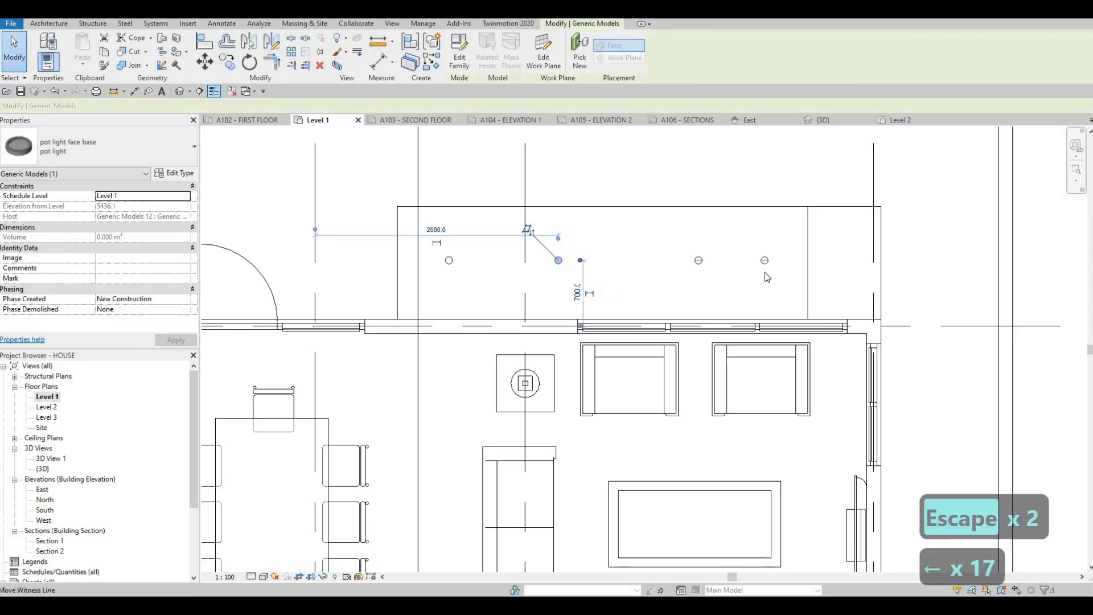
Nudge the third pot light in the rear overhang's row left until it sits about midway between its two neighbours
key("Left")
key("Left")
key("Left")
key("Left")
key("Left")
key("Left")
key("Left")
key("Left")
key("Left")
key("Left")
key("Left")
key("Left")
key("Left")
key("Left")
key("Left")
key("Left")
key("Left")
key("Left")
key("Left")
key("Left")
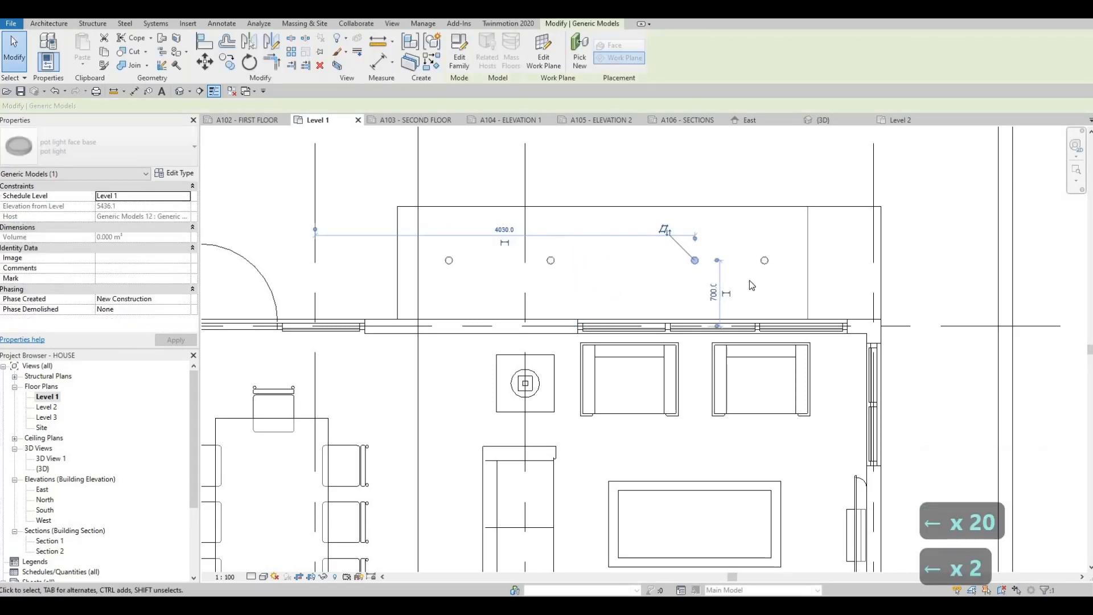
key("Left")
key("Left")
key("Left")
key("Left")
key("Left")
key("Left")
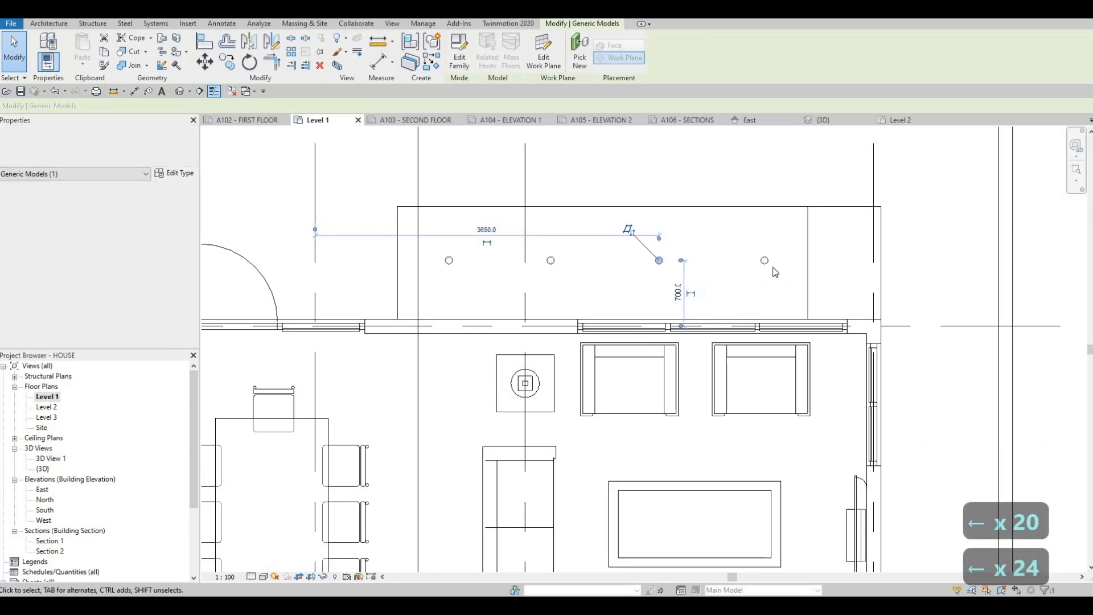
Nudge the rear row's first and last pot lights slightly left, to about 1380 mm and 4710 mm from the grid line left of the overhang
left_click(448, 260)
key("Left")
key("Left")
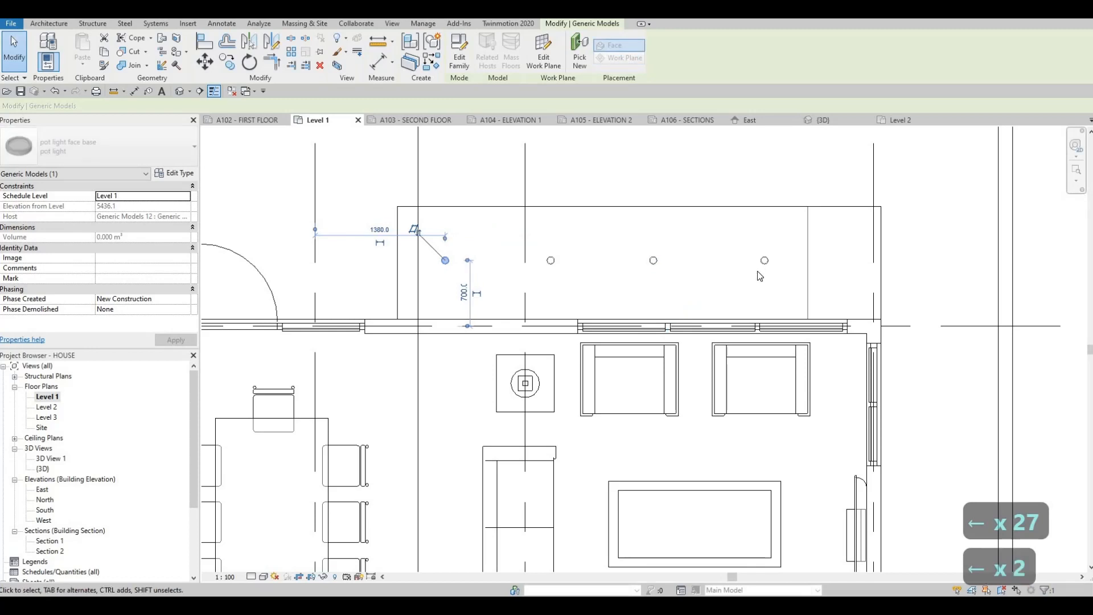
left_click(764, 260)
key("Left")
key("Left")
key("Left")
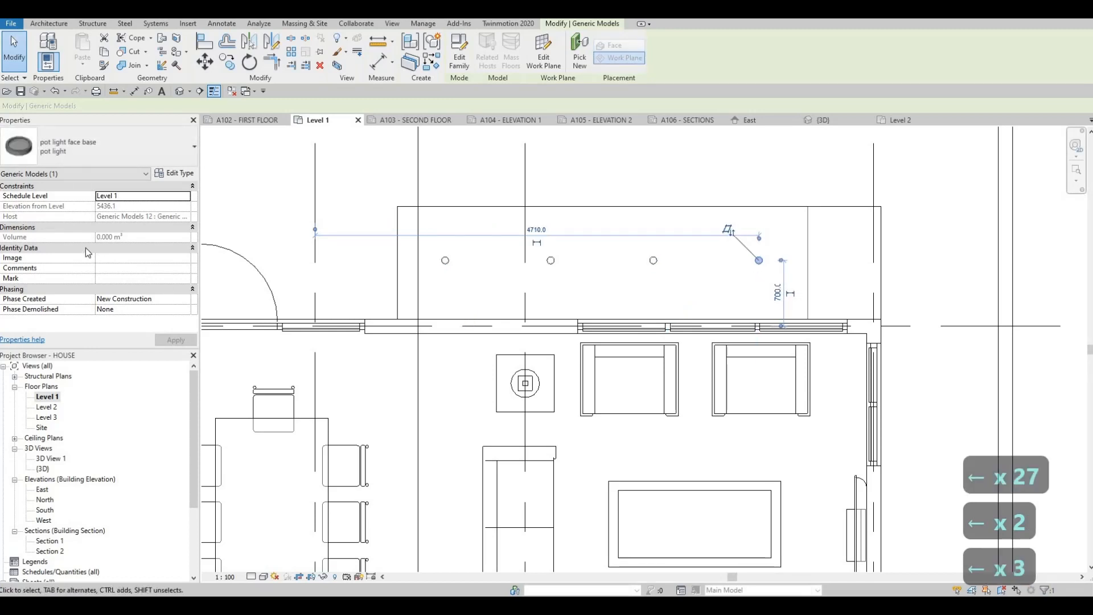
key("Escape")
key("Escape")
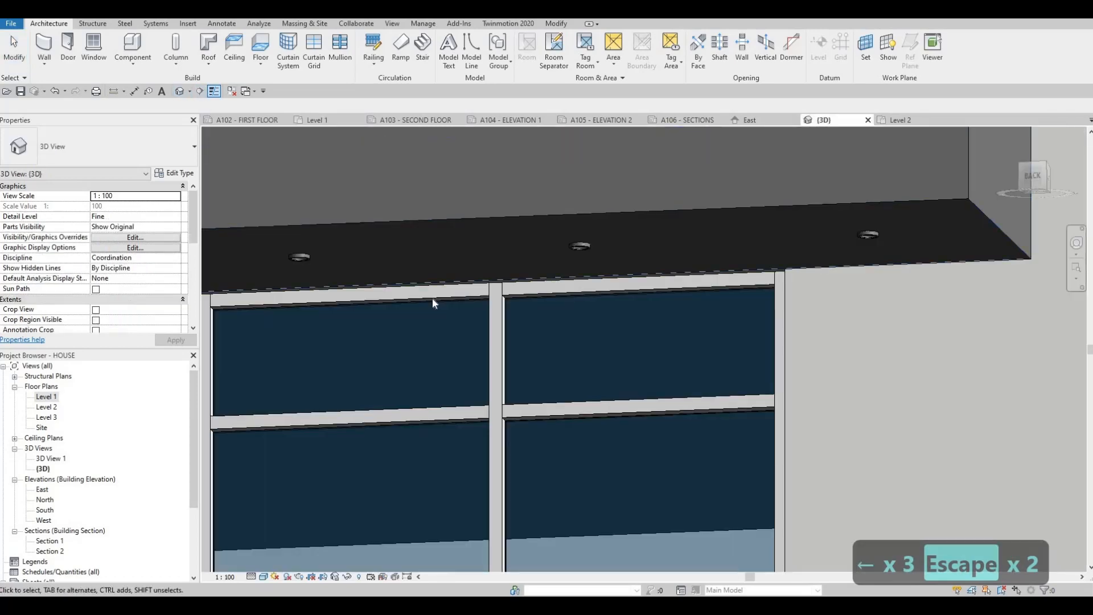
Inspect the house exterior in the 3D view, from the rear overhang's pot lights around to the front facade, balcony and entrance
scroll(433, 299, "down", 5)
middle_click_drag(408, 377, 407, 367)
scroll(426, 329, "down", 8)
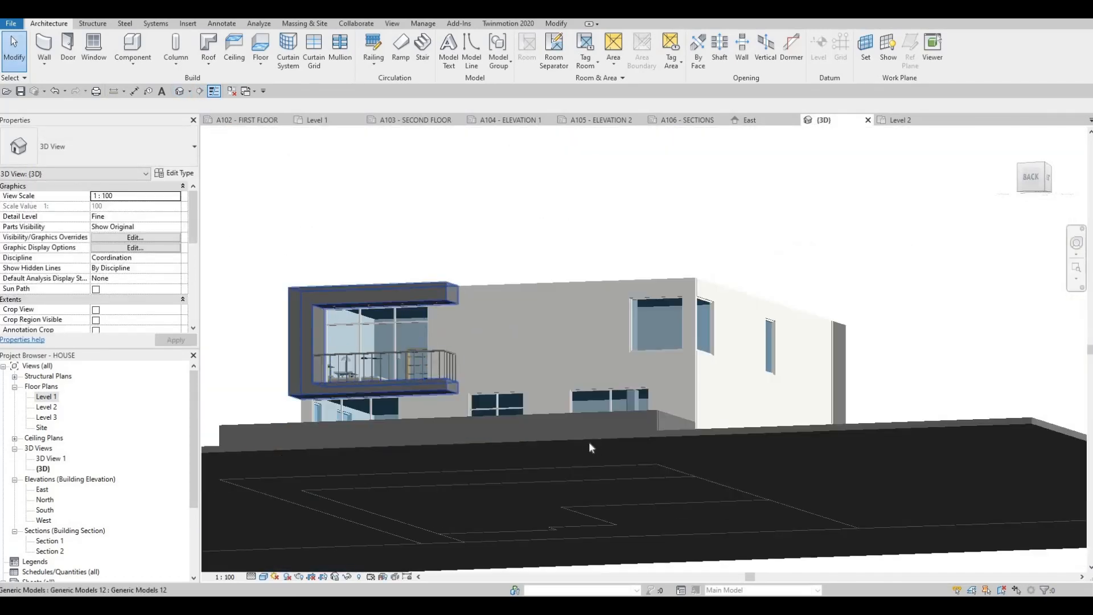
middle_click_drag(588, 441, 563, 381, "shift")
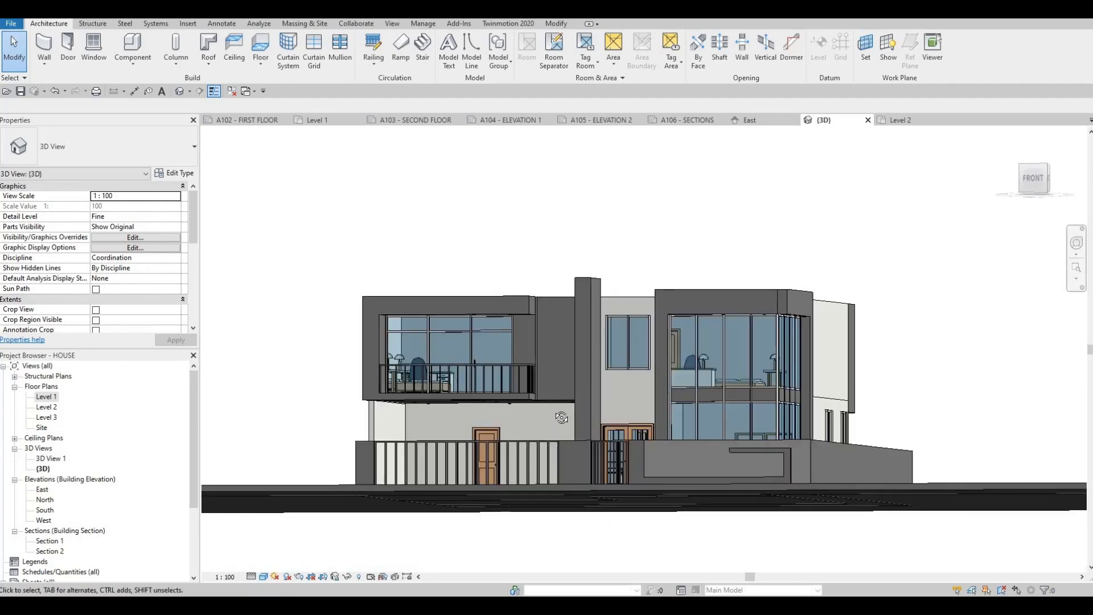
middle_click_drag(543, 427, 596, 347, "shift")
scroll(535, 375, "up", 3)
scroll(547, 357, "down", 4)
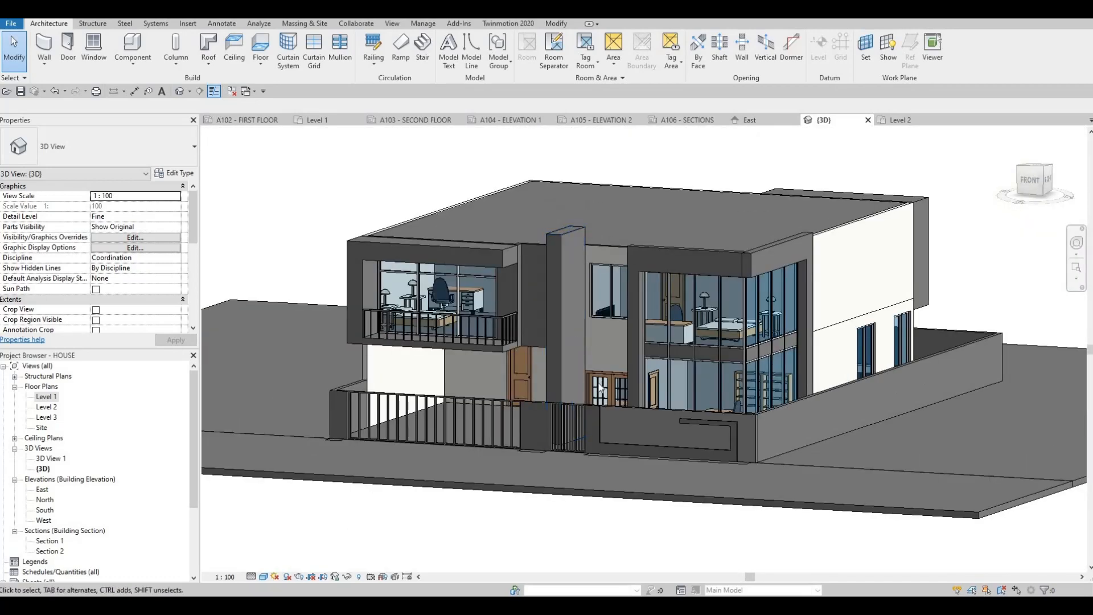
scroll(590, 388, "up", 2)
middle_click_drag(583, 495, 582, 515)
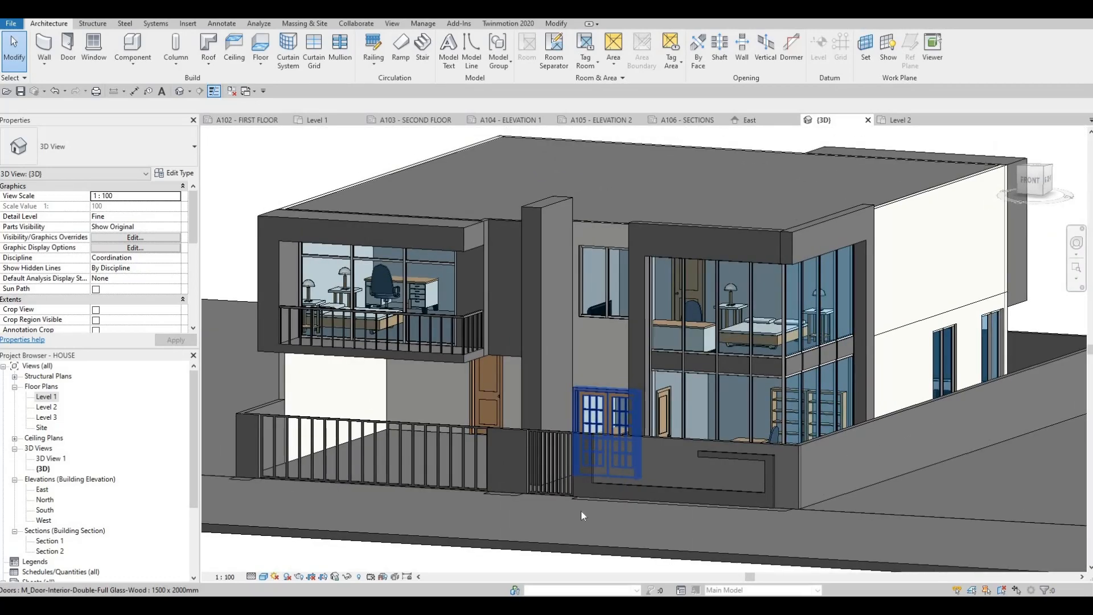